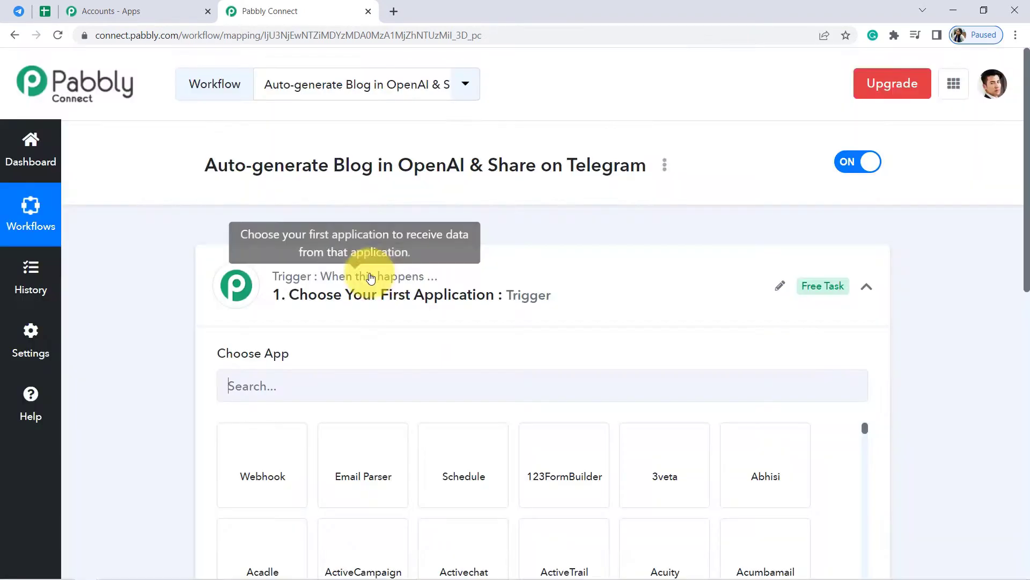
Search the app list for 'google sheets' and choose Google Sheets as the trigger app
click(407, 270)
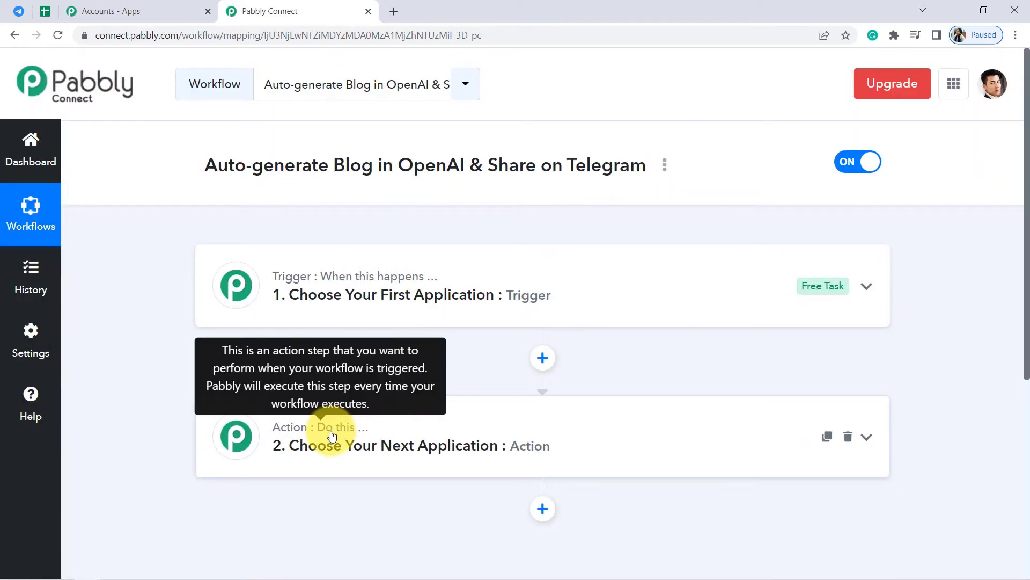
mouse_move(347, 432)
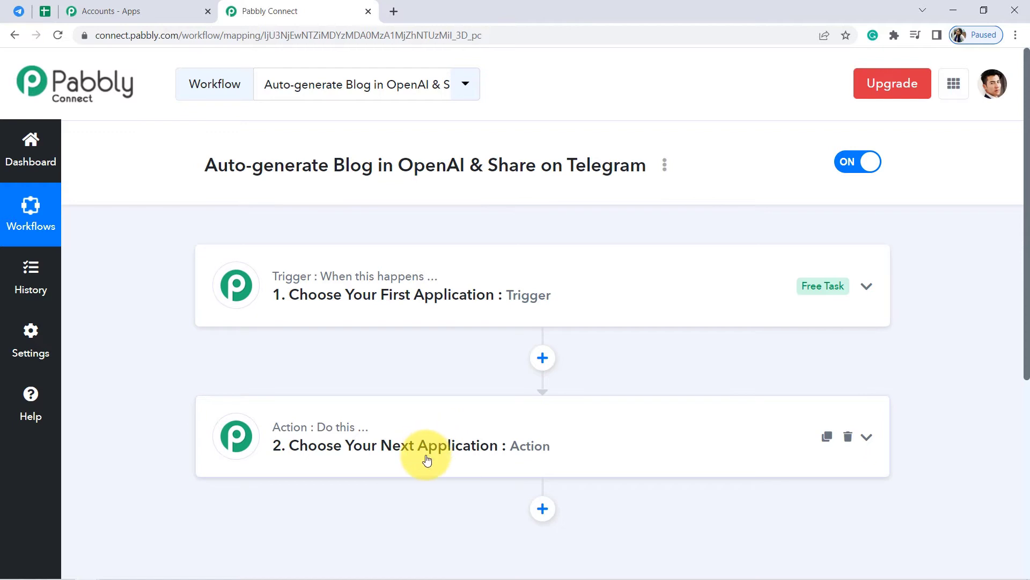
scroll(405, 550, down, 3)
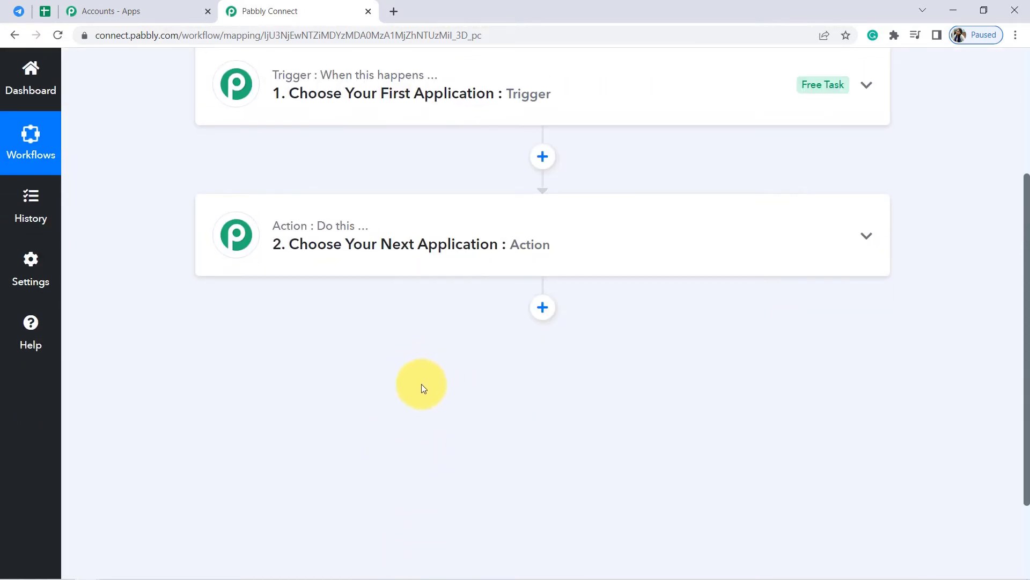
scroll(421, 385, up, 3)
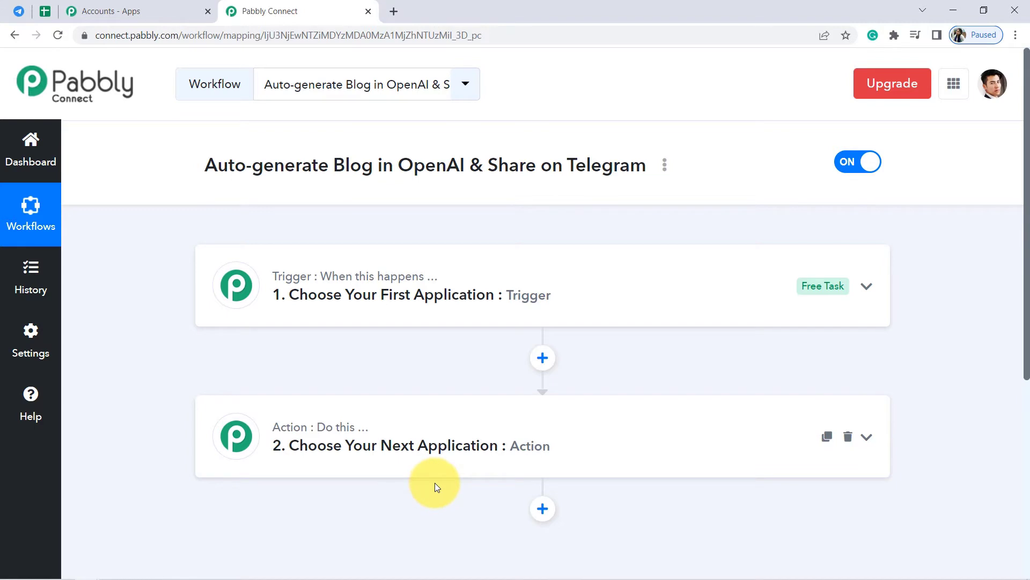
click(391, 315)
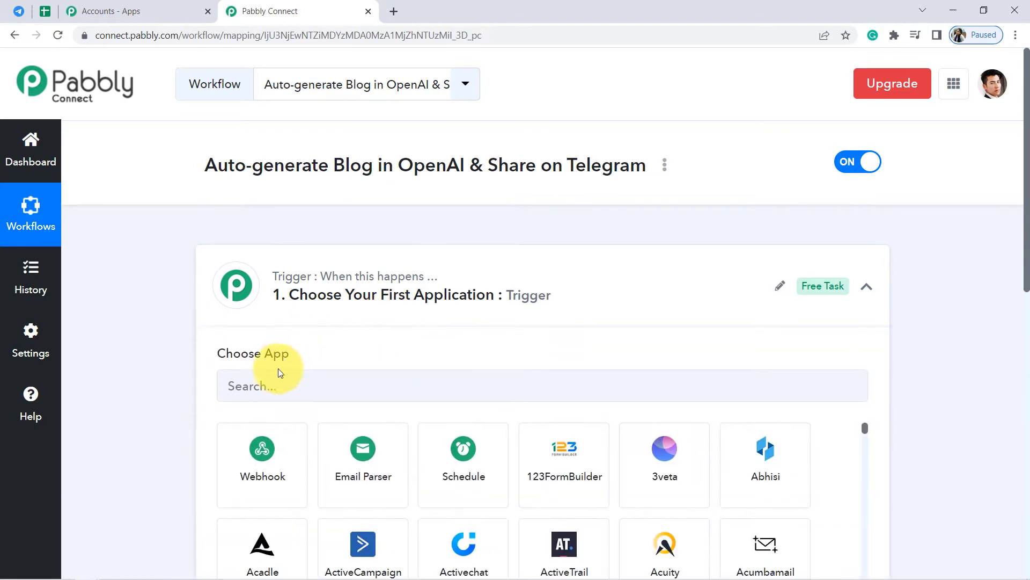
click(270, 378)
text(google hse)
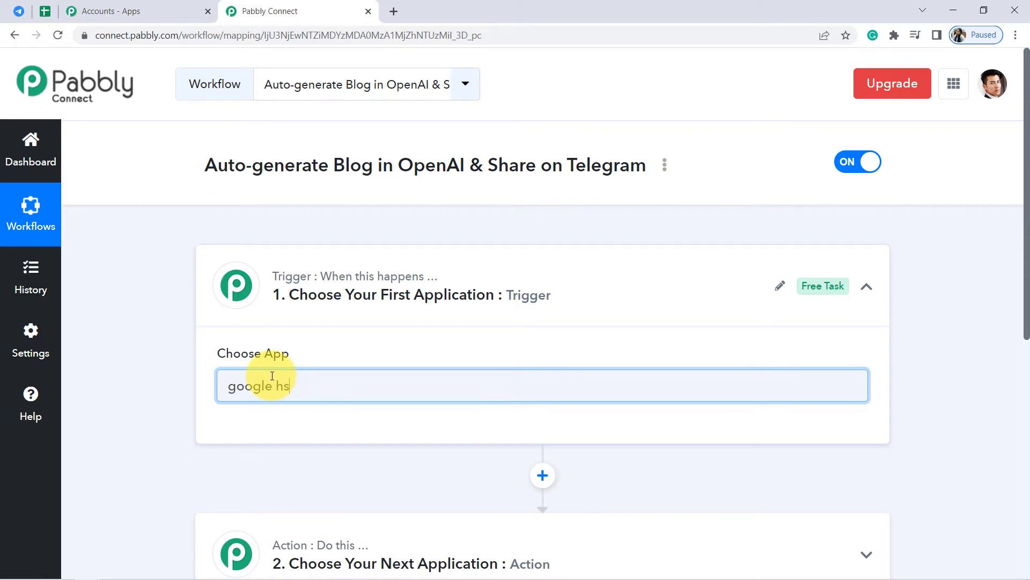
key(BackSpace)
key(BackSpace)
key(BackSpace)
text(shee)
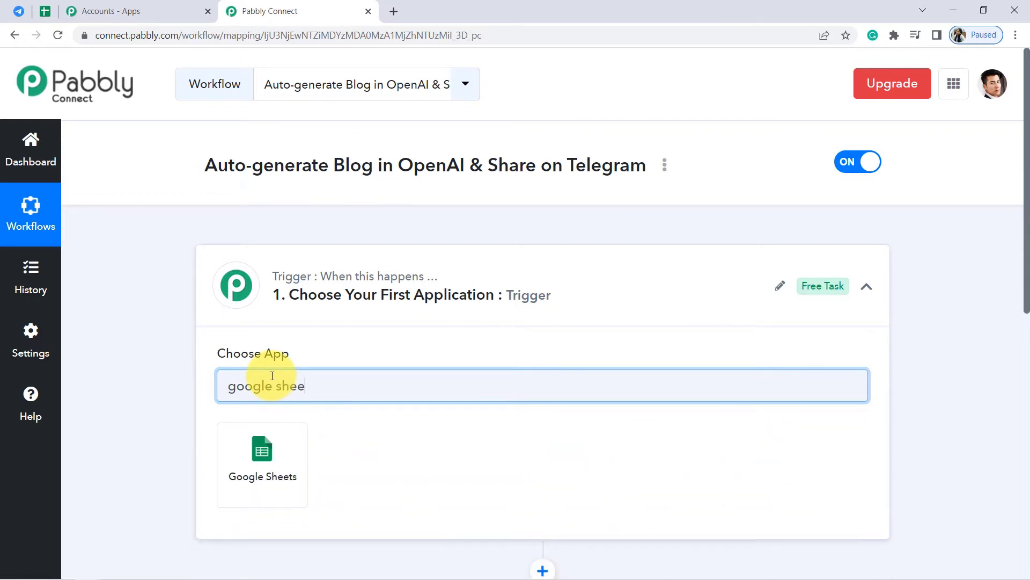
click(262, 448)
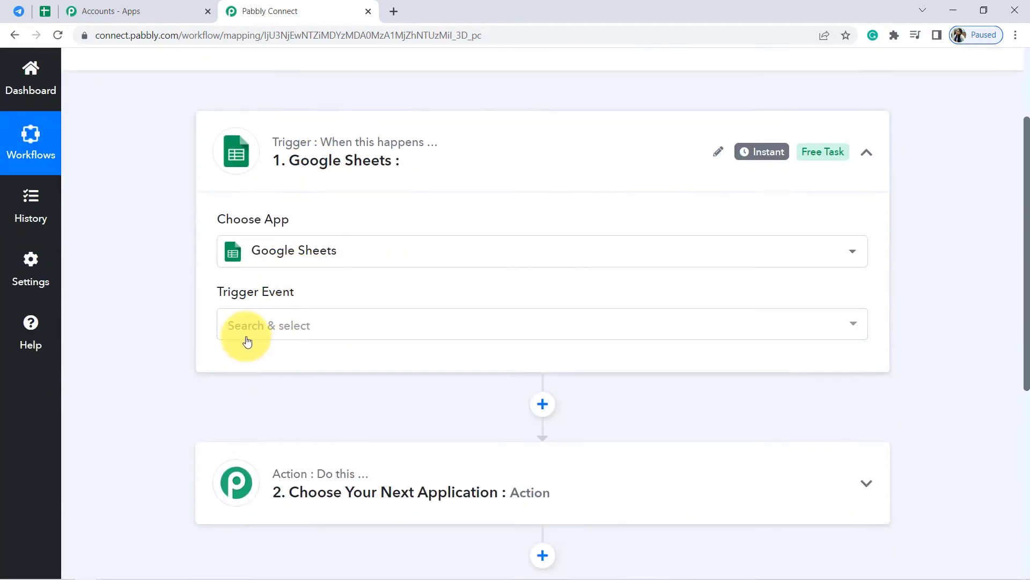
Set the trigger event to New or Updated Spreadsheet Row and copy its webhook URL
click(247, 326)
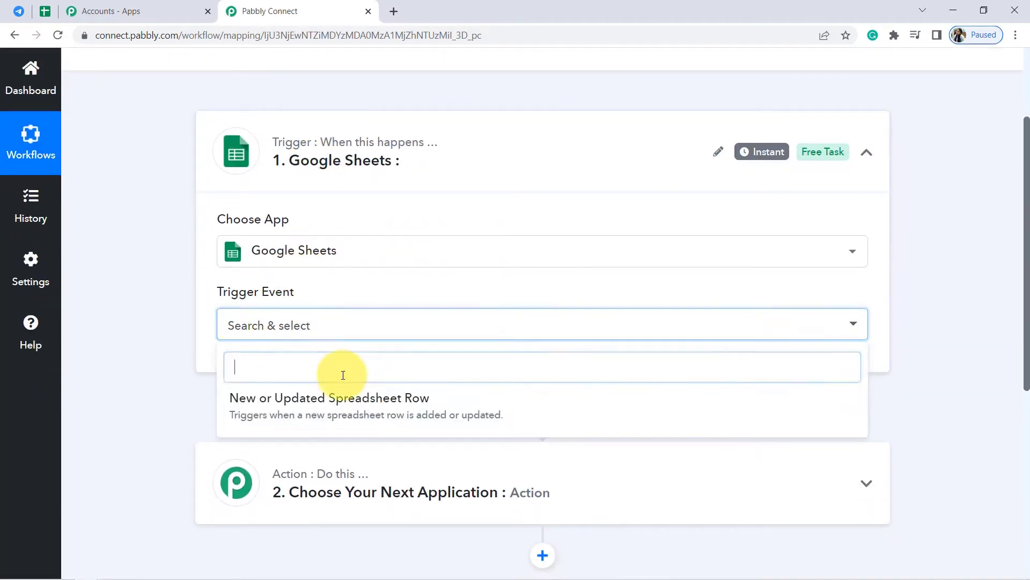
click(322, 395)
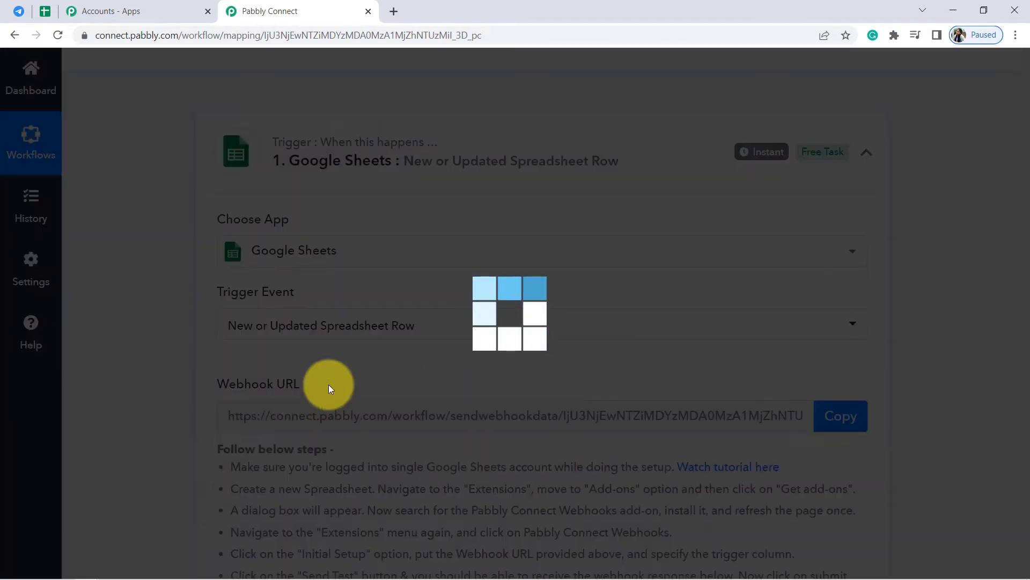
scroll(358, 314, up, 3)
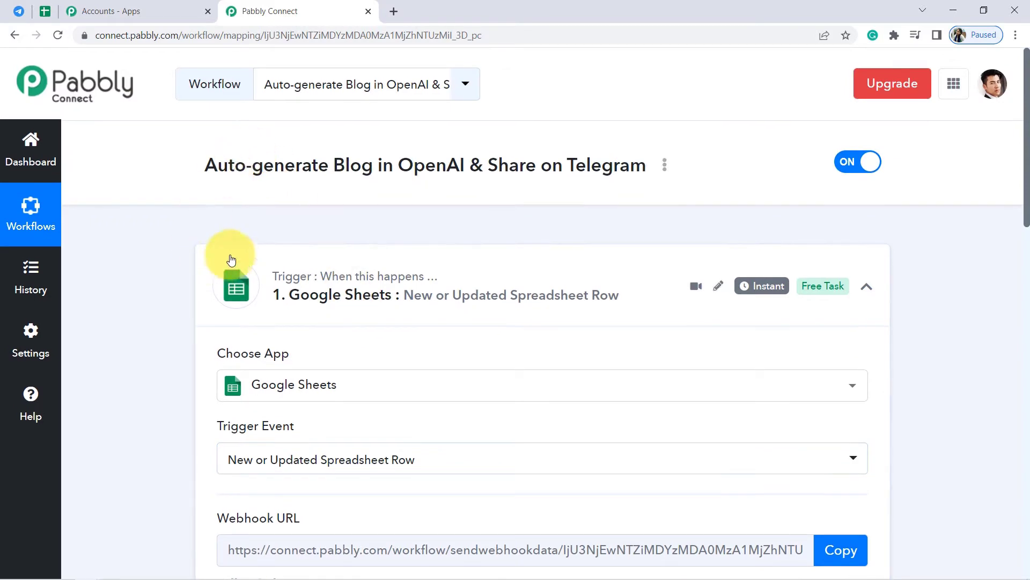
click(43, 10)
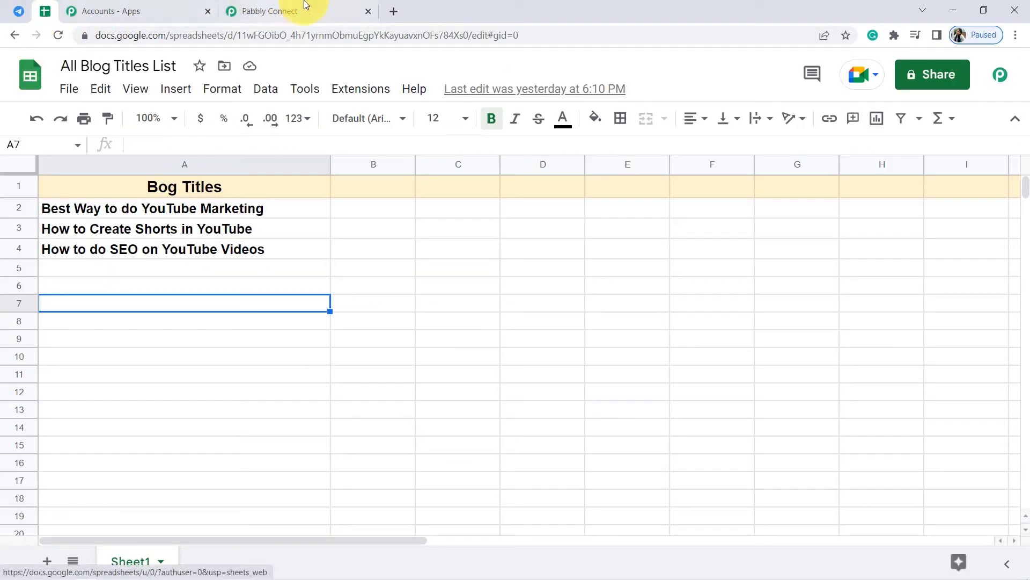
click(330, 10)
scroll(421, 317, down, 6)
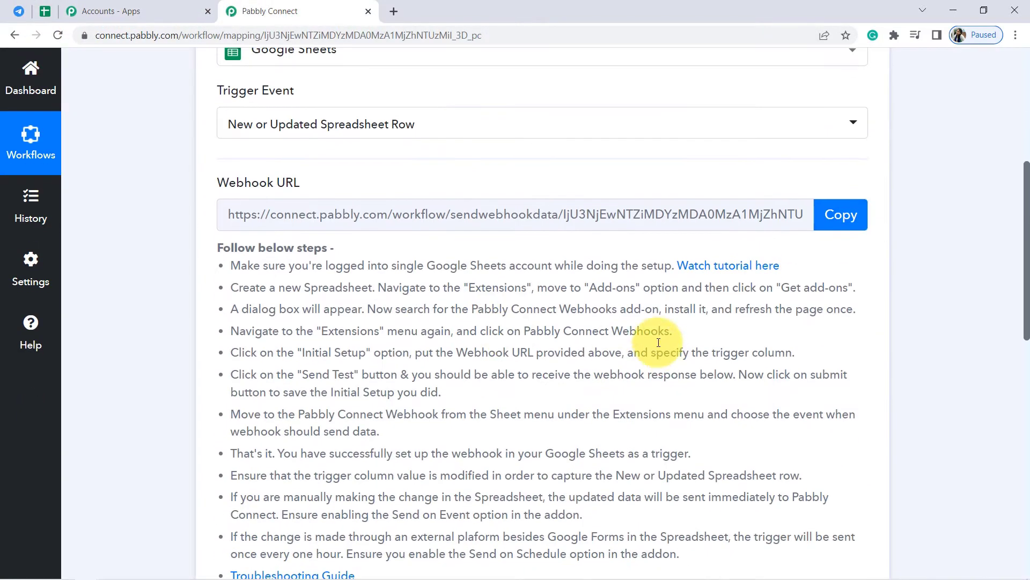
click(857, 213)
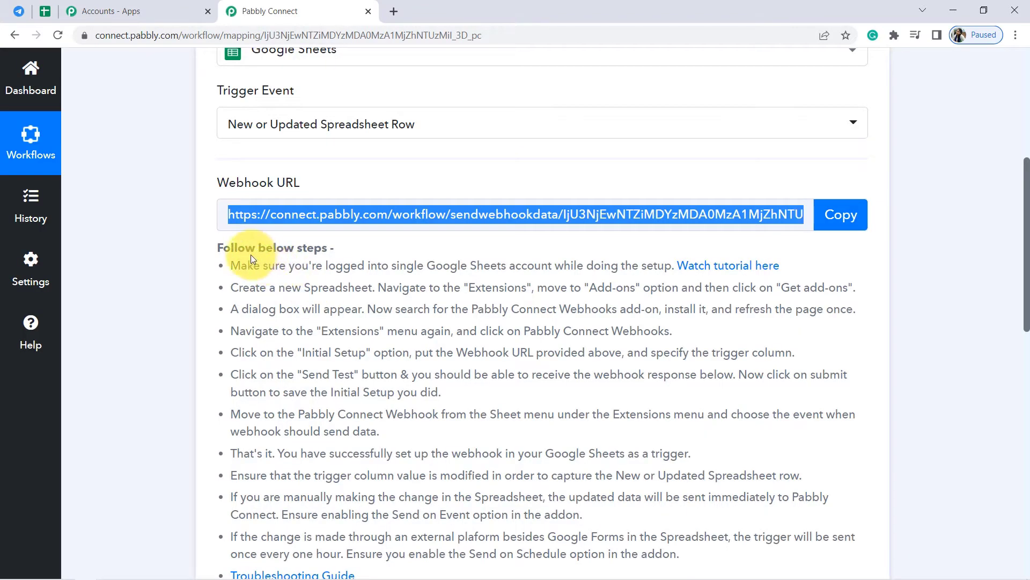
drag(239, 250, 493, 500)
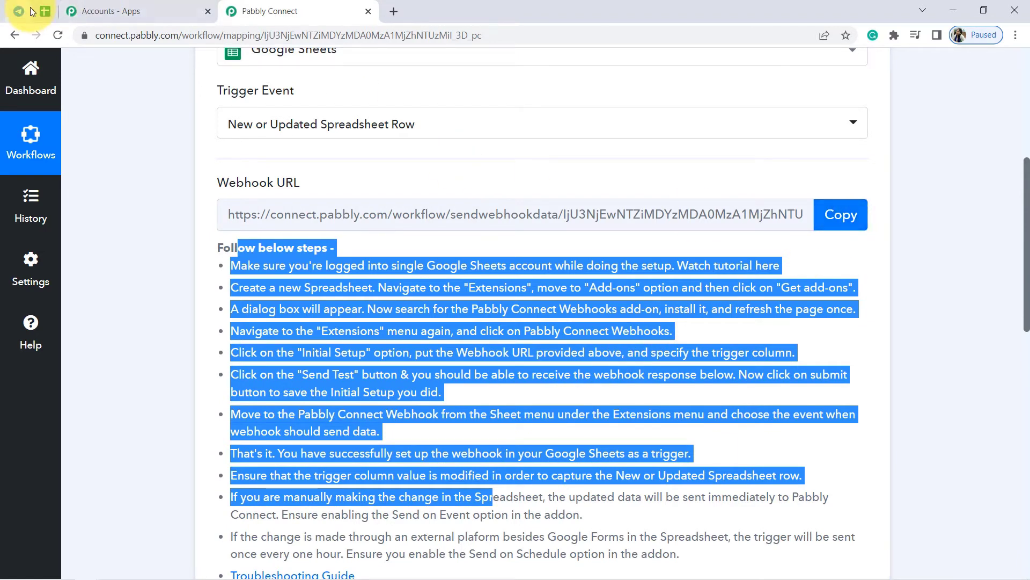
click(47, 11)
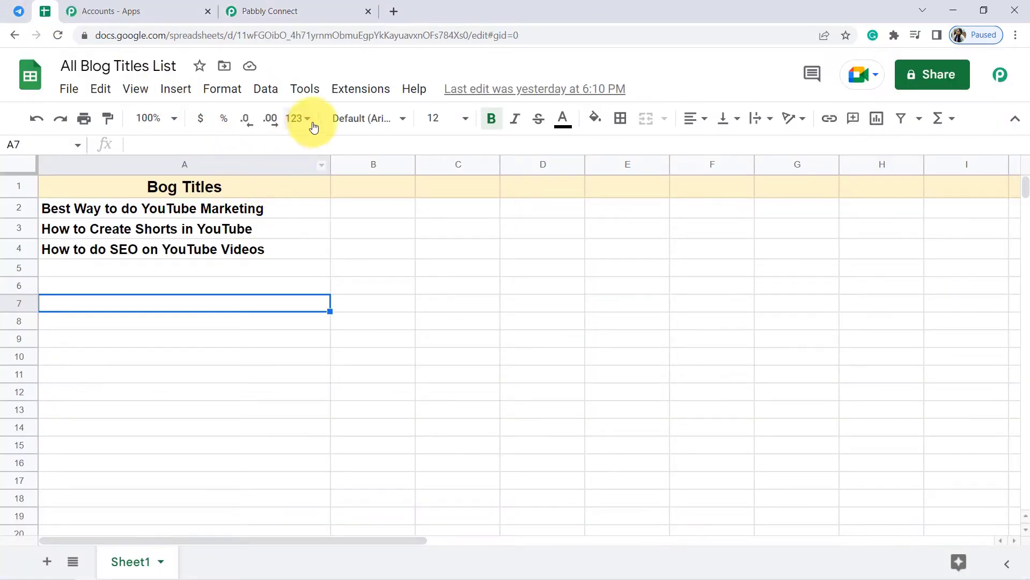
Find the Pabbly Connect Webhooks add-on in the marketplace and bring up its Extensions submenu
click(356, 92)
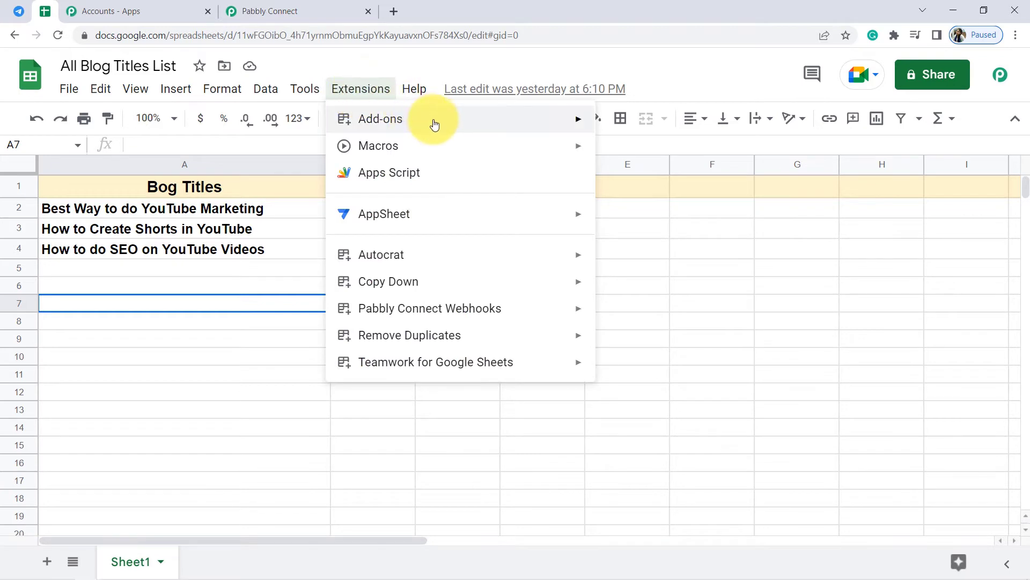
mouse_move(428, 121)
click(653, 131)
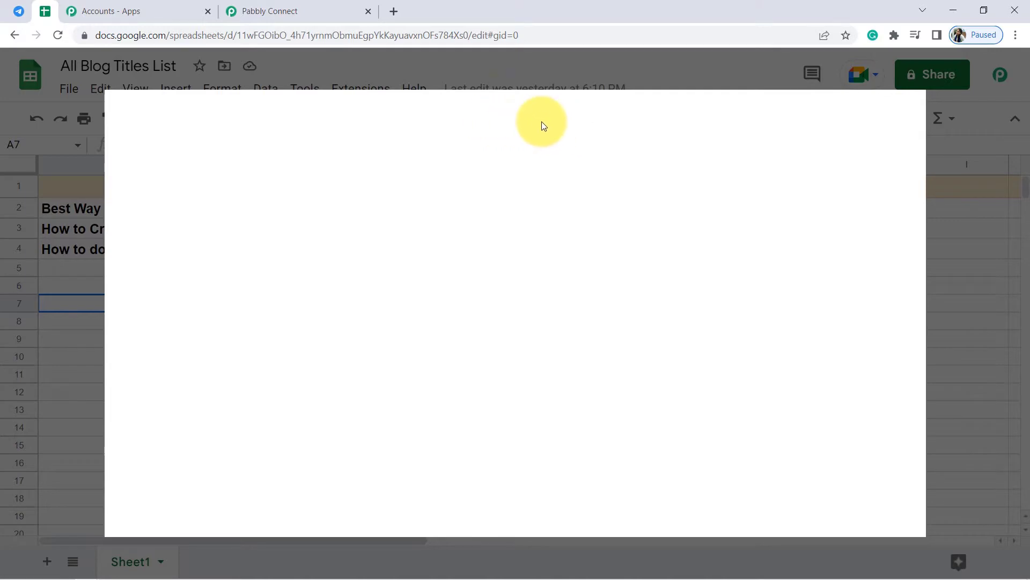
click(485, 118)
text(pabb)
text(ly xonnect Webhooks)
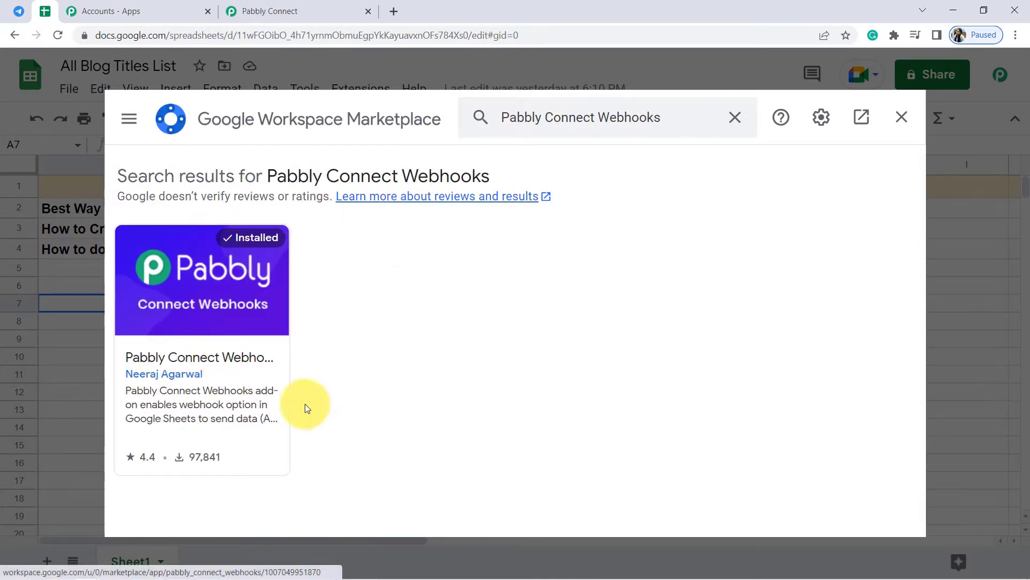
click(214, 299)
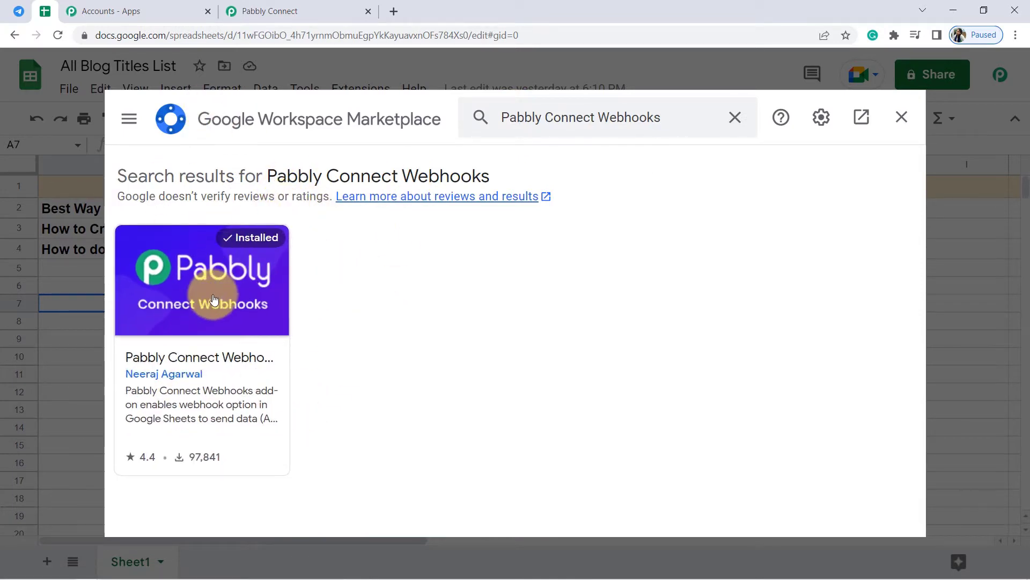
click(907, 122)
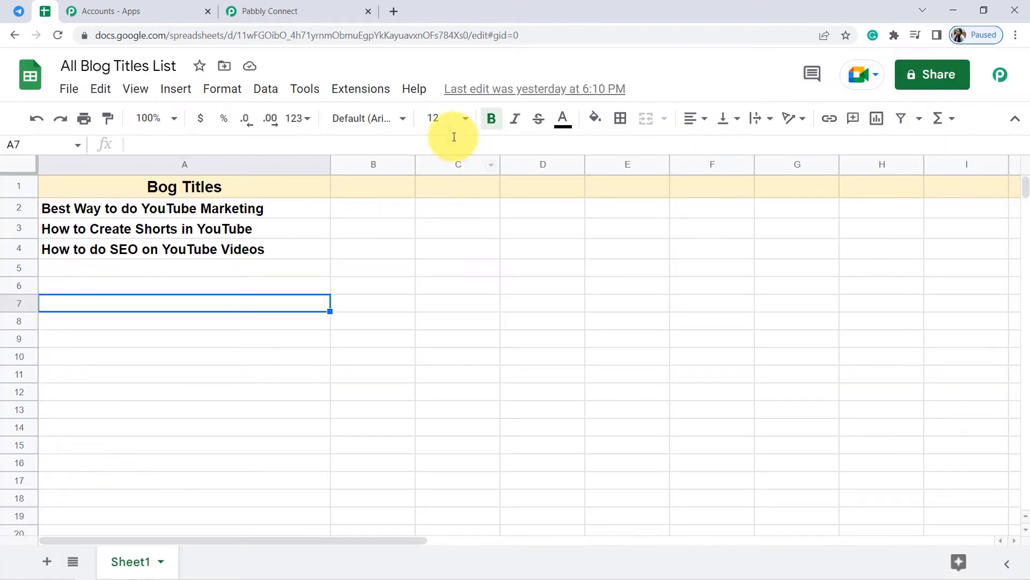
click(351, 101)
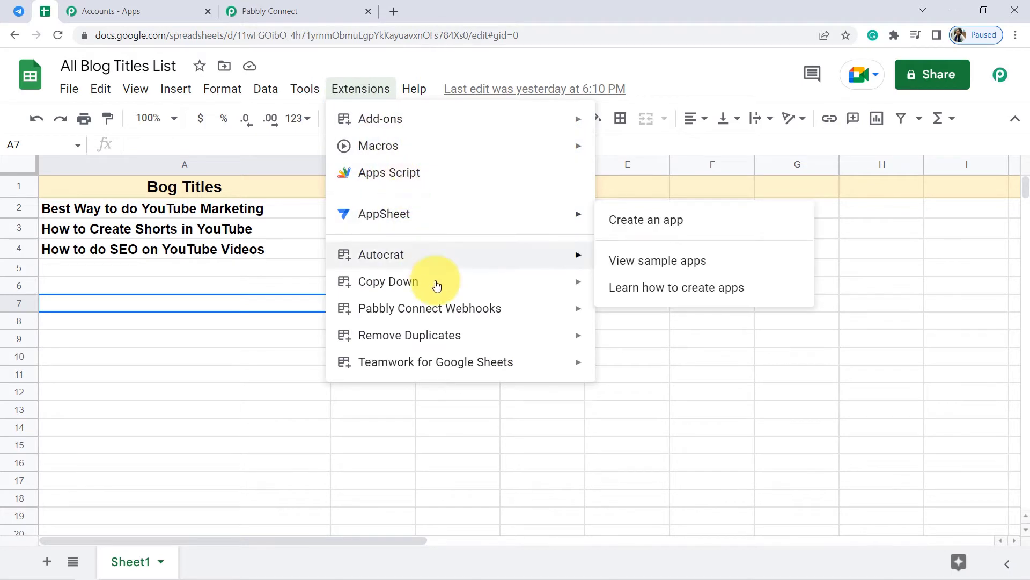
mouse_move(413, 315)
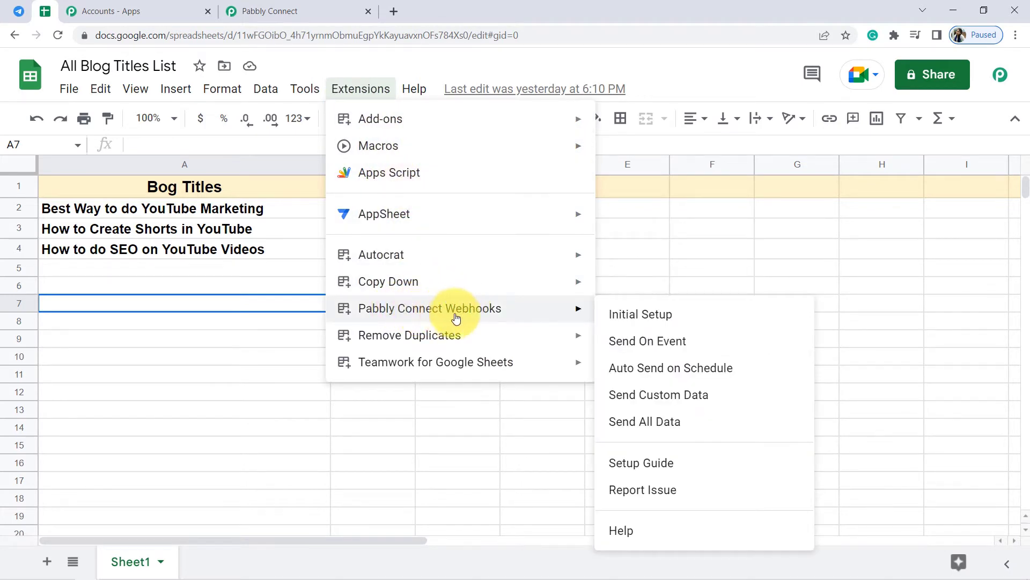
Enter the copied Pabbly webhook URL in the add-on's Initial Setup with trigger column A
click(641, 320)
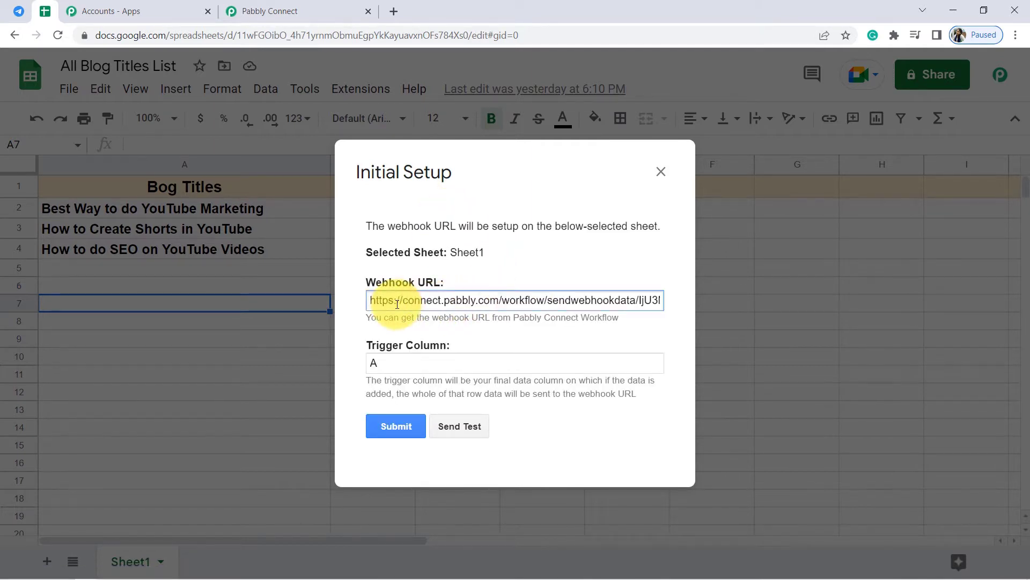
key(ctrl+a)
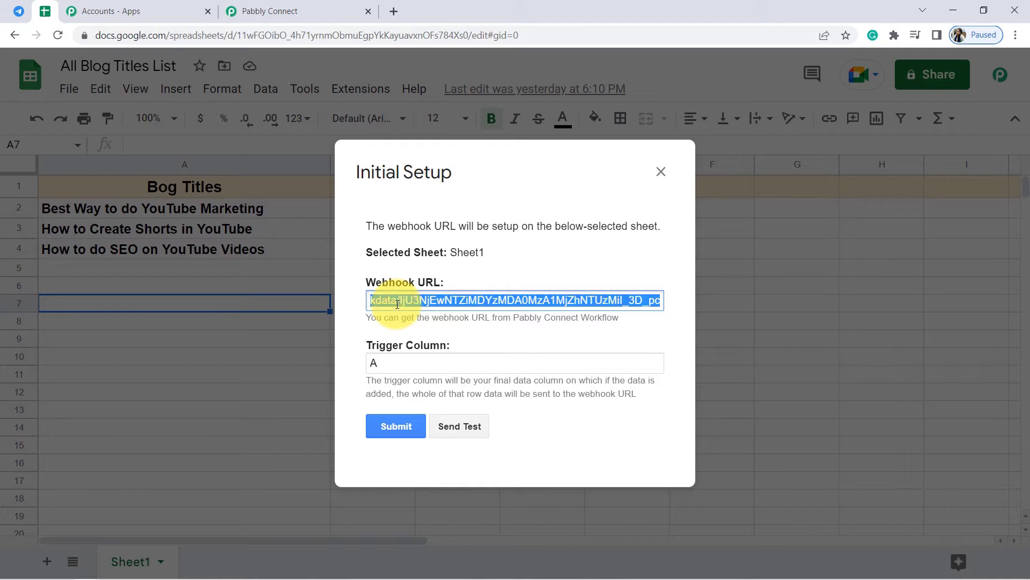
drag(372, 346, 418, 348)
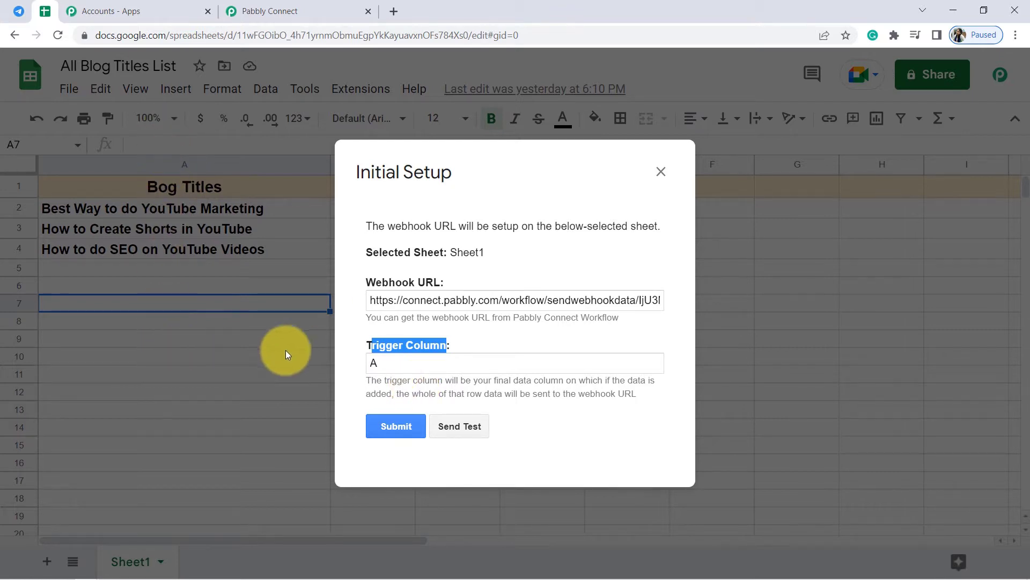
click(382, 366)
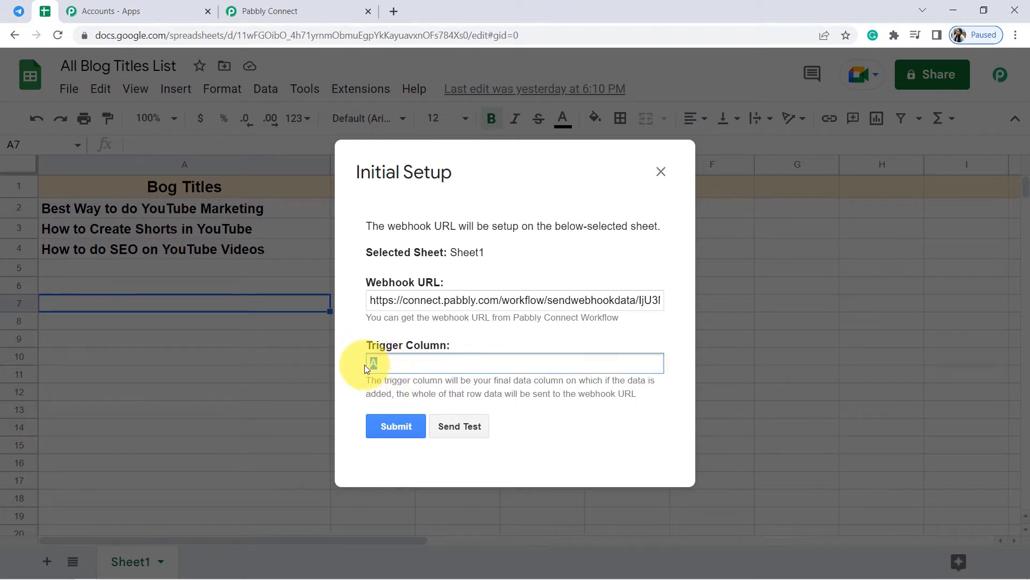
click(383, 385)
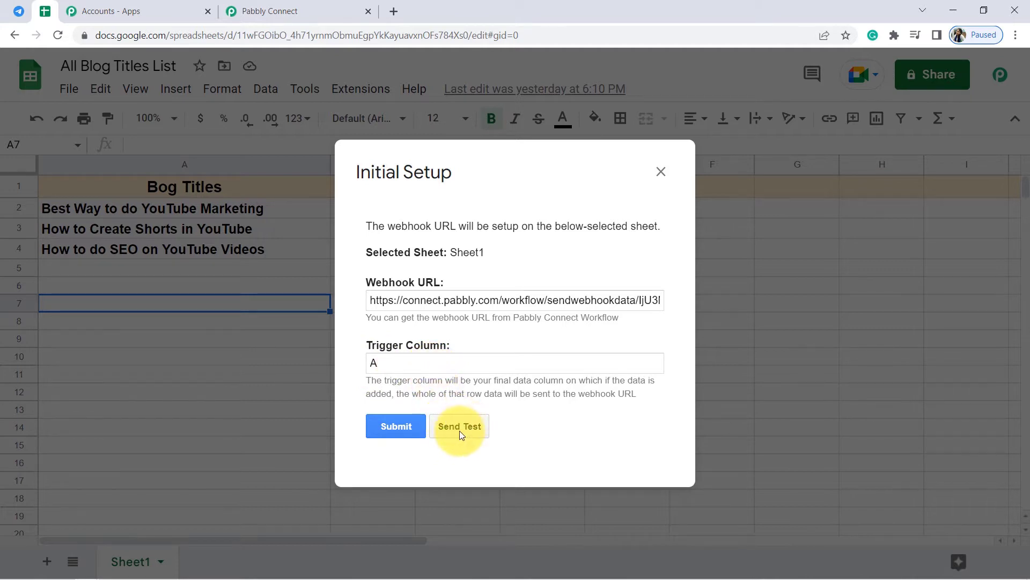
click(243, 7)
Read Pabbly's Waiting For Webhook Response note about sending a test submission to the URL
scroll(432, 346, down, 8)
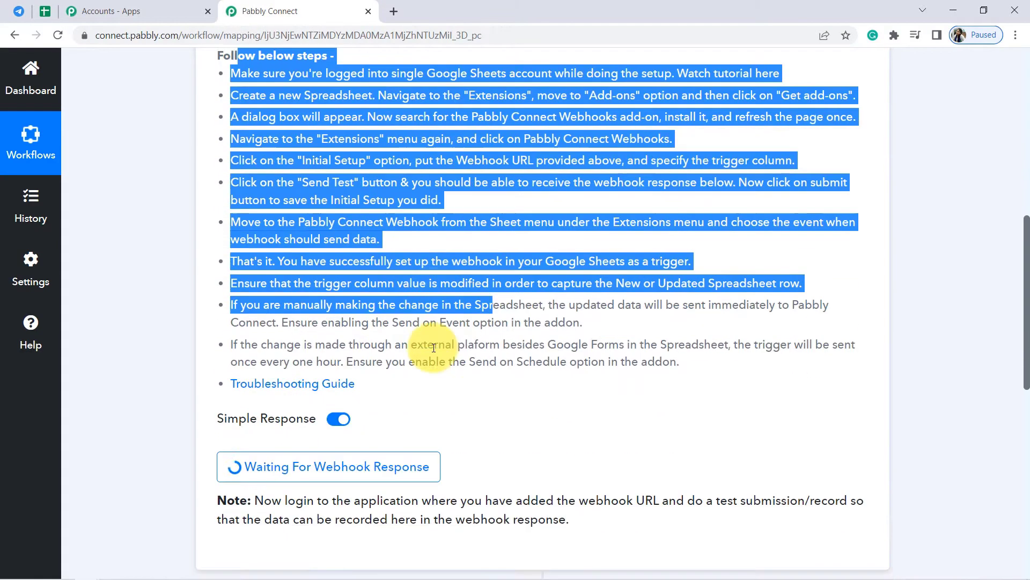
click(377, 311)
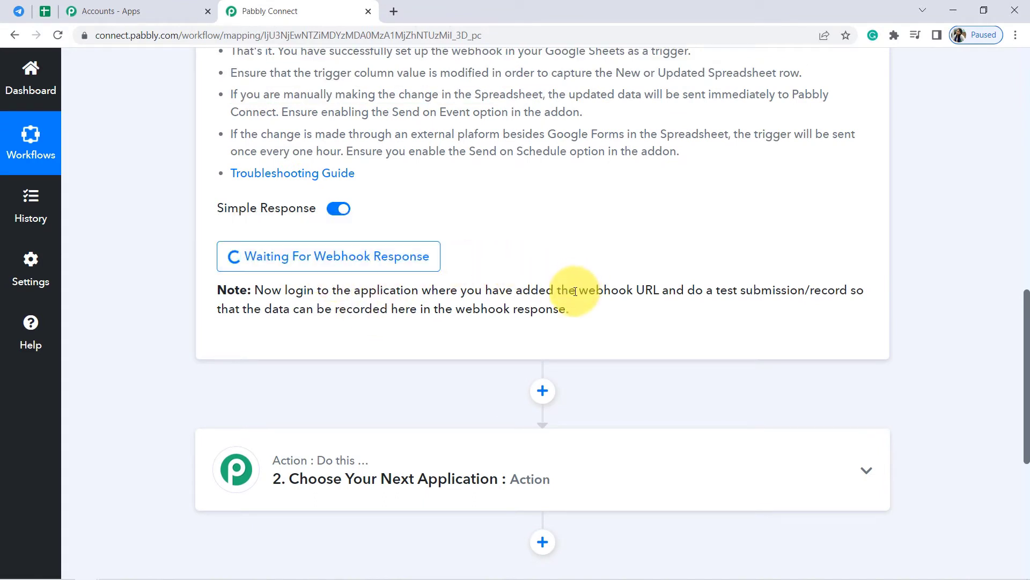
drag(472, 290, 595, 298)
click(400, 293)
drag(321, 290, 562, 306)
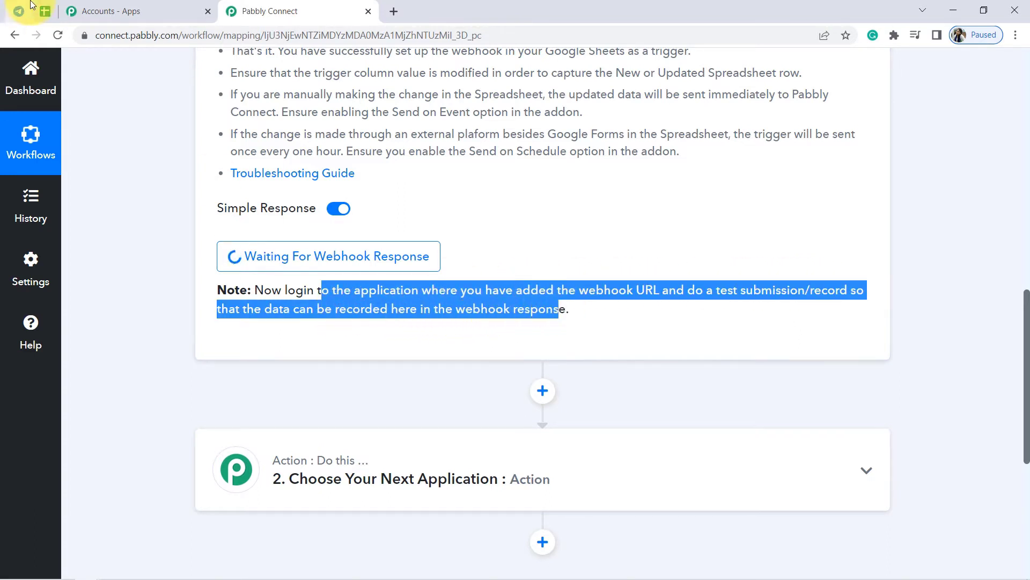
click(45, 11)
Send a test row to the webhook and submit the setup with trigger column A
click(464, 431)
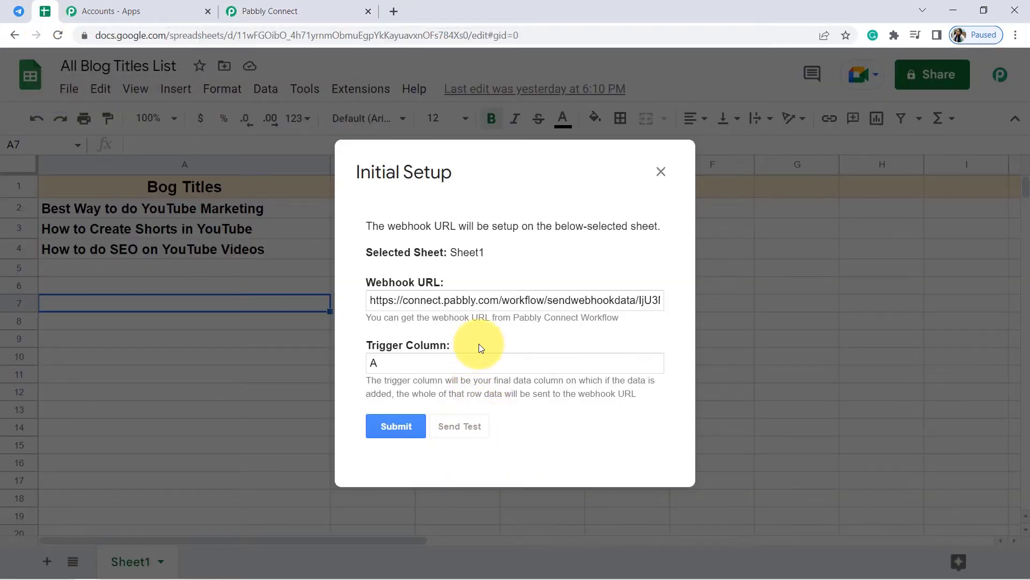
scroll(488, 336, down, 1)
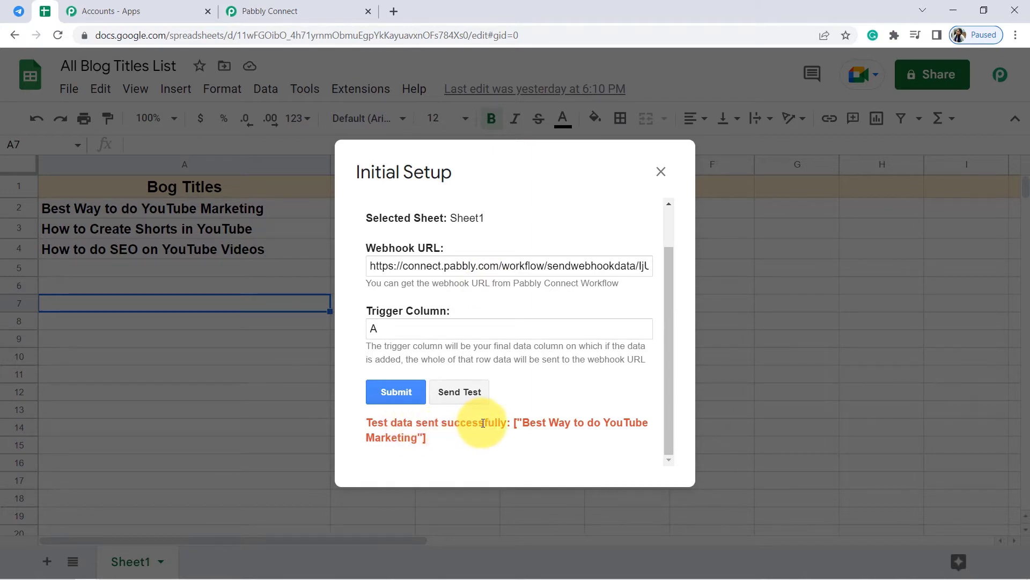
click(388, 394)
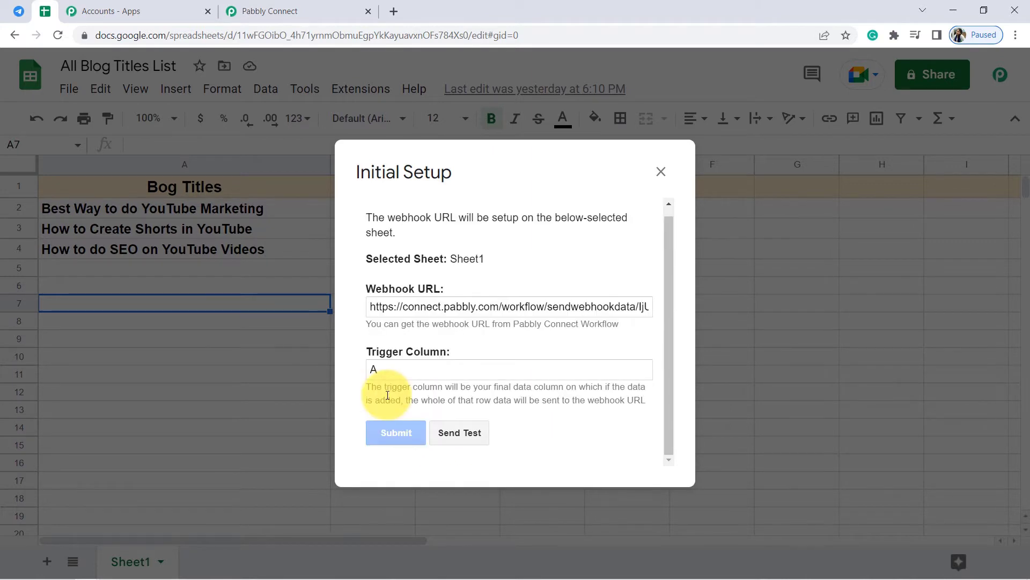
click(256, 14)
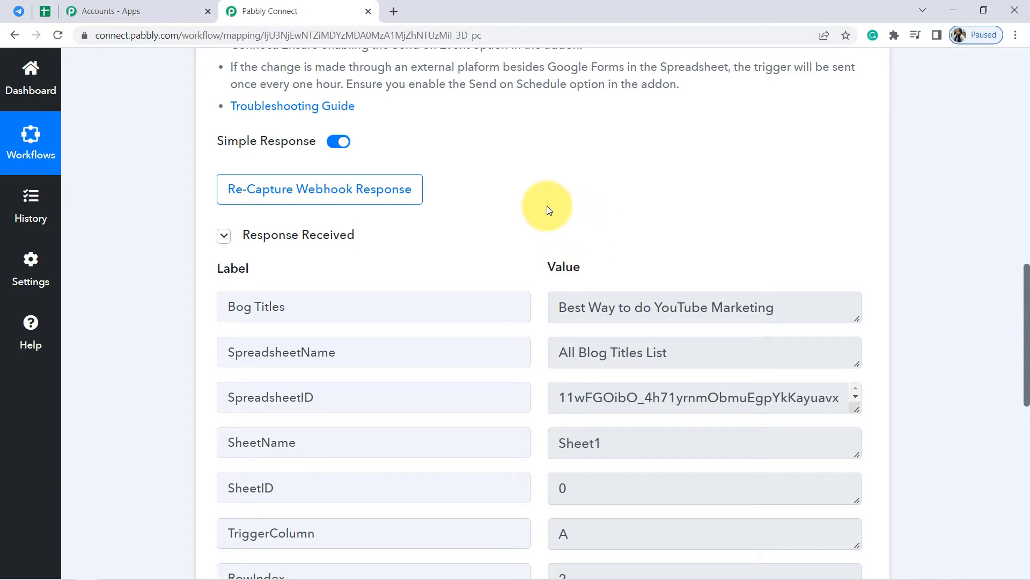
scroll(589, 209, down, 10)
scroll(623, 256, up, 3)
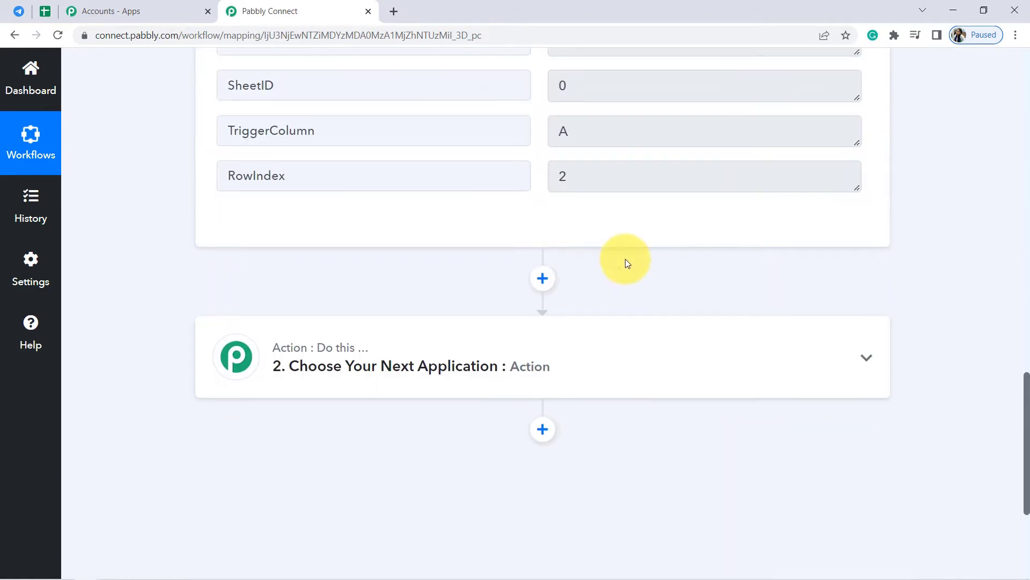
scroll(625, 262, up, 6)
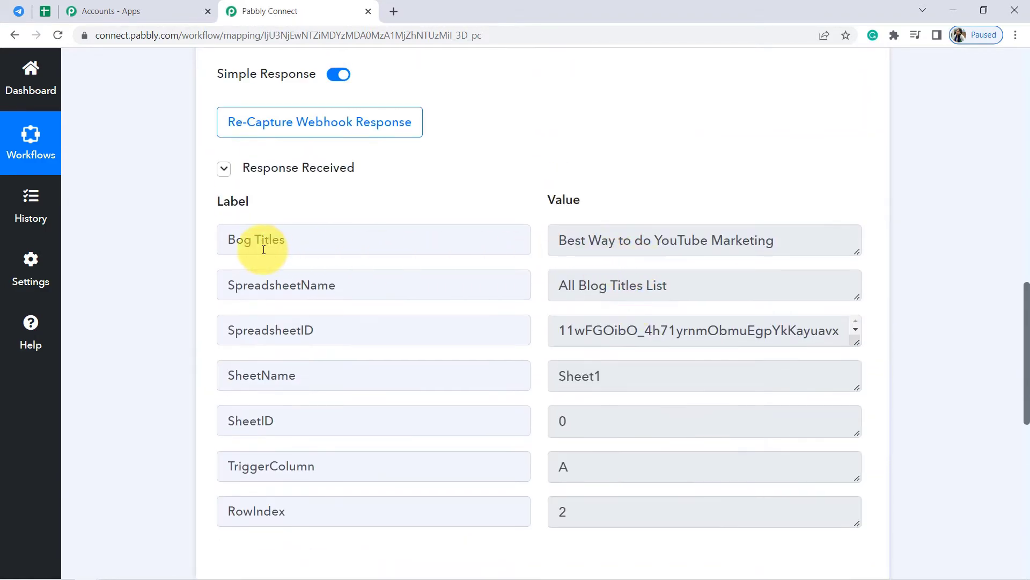
drag(243, 243, 413, 243)
drag(589, 242, 730, 241)
scroll(719, 173, down, 4)
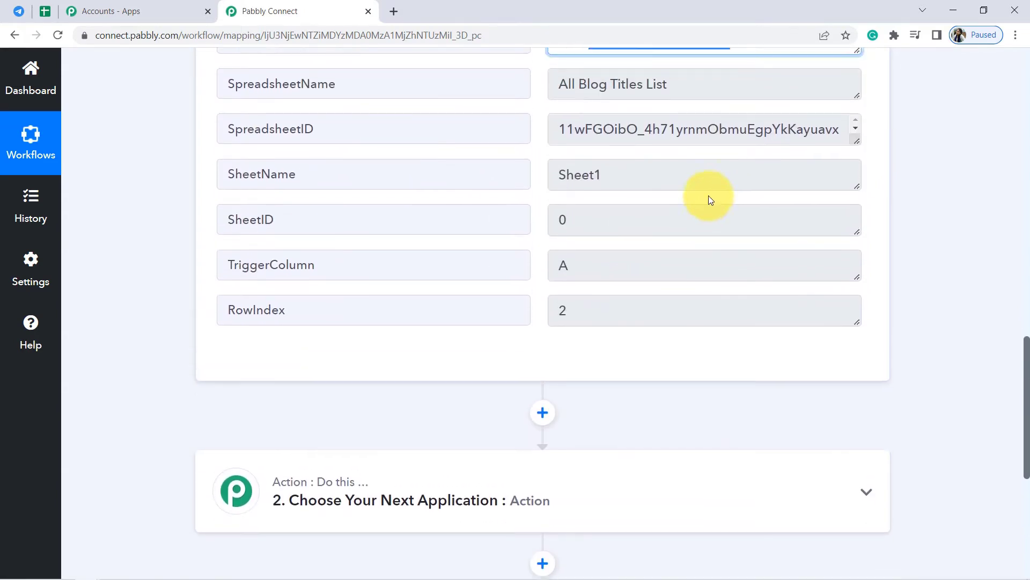
scroll(710, 200, up, 6)
drag(643, 419, 608, 419)
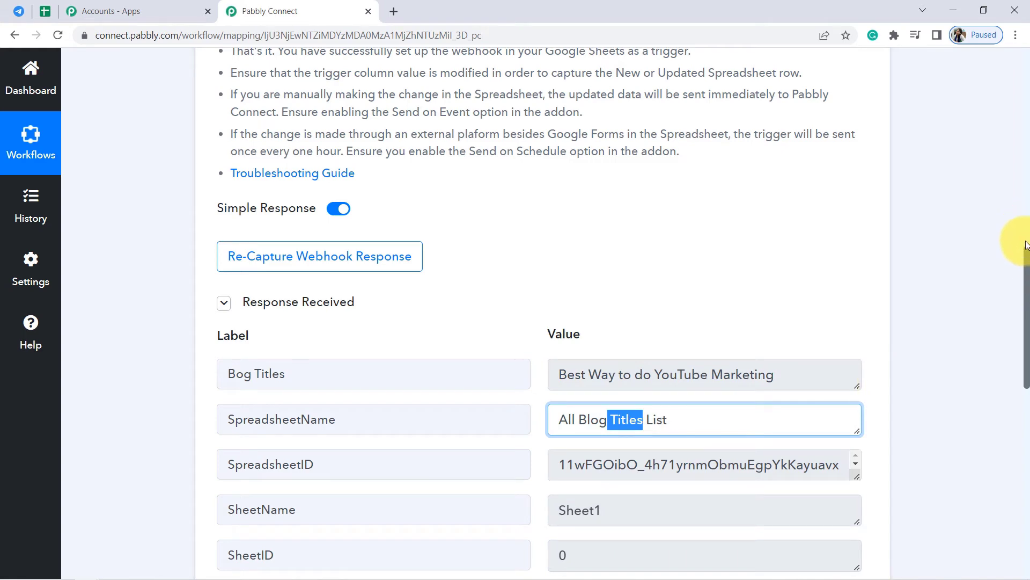
drag(1028, 260, 1027, 317)
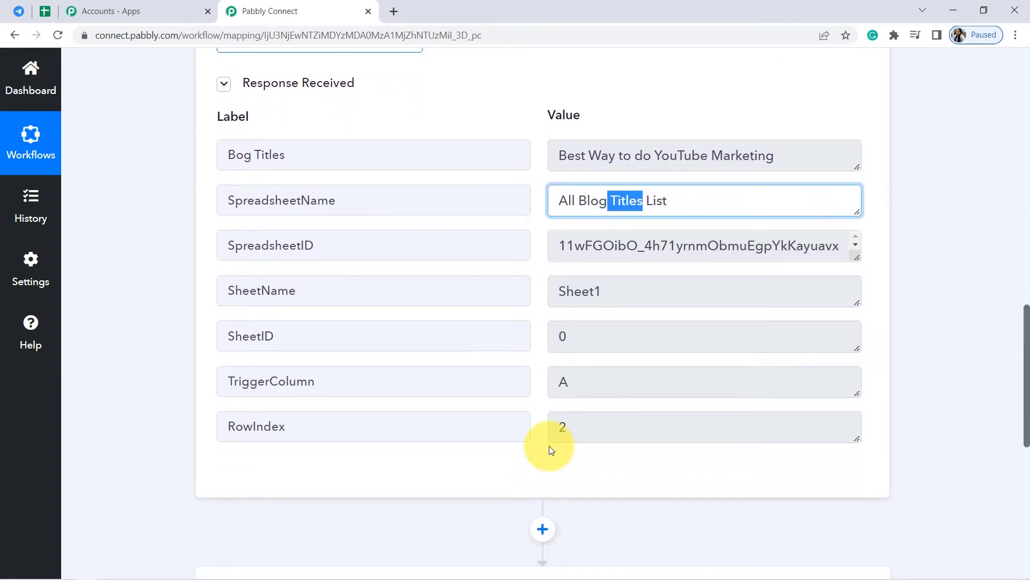
click(579, 392)
double_click(560, 423)
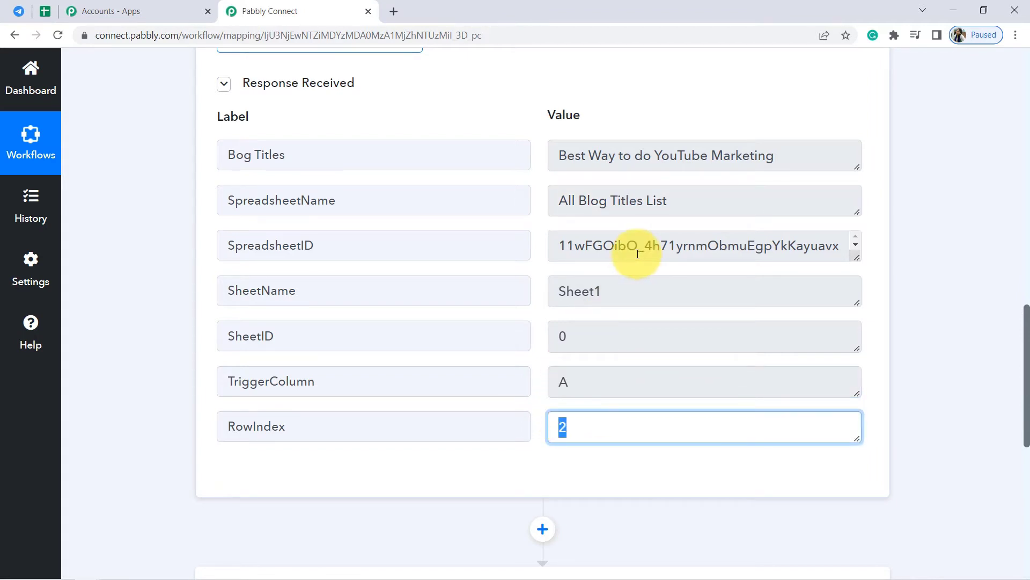
Close the Initial Setup dialog and enable the add-on's Send On Event option
click(45, 10)
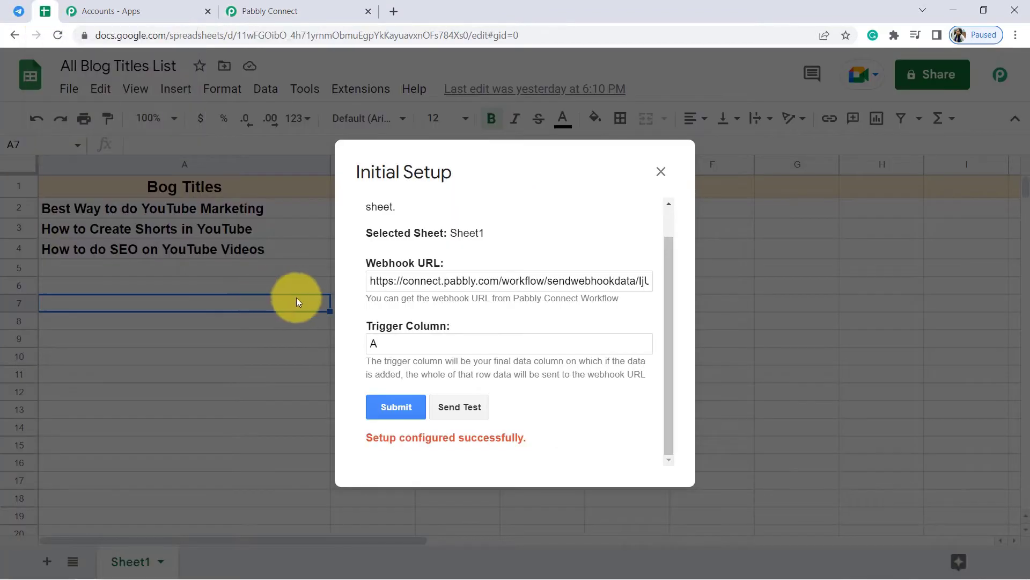
click(661, 172)
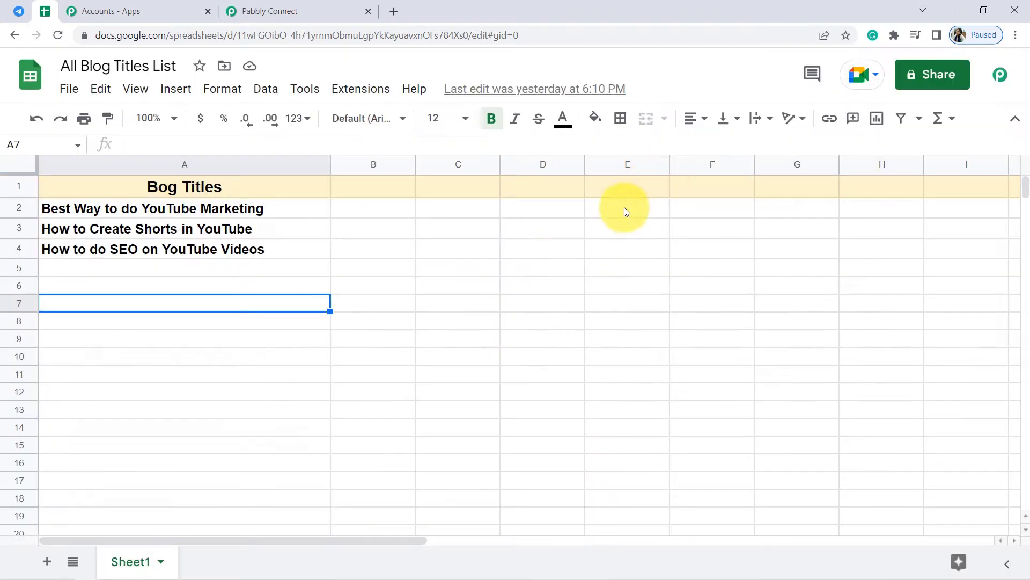
click(345, 91)
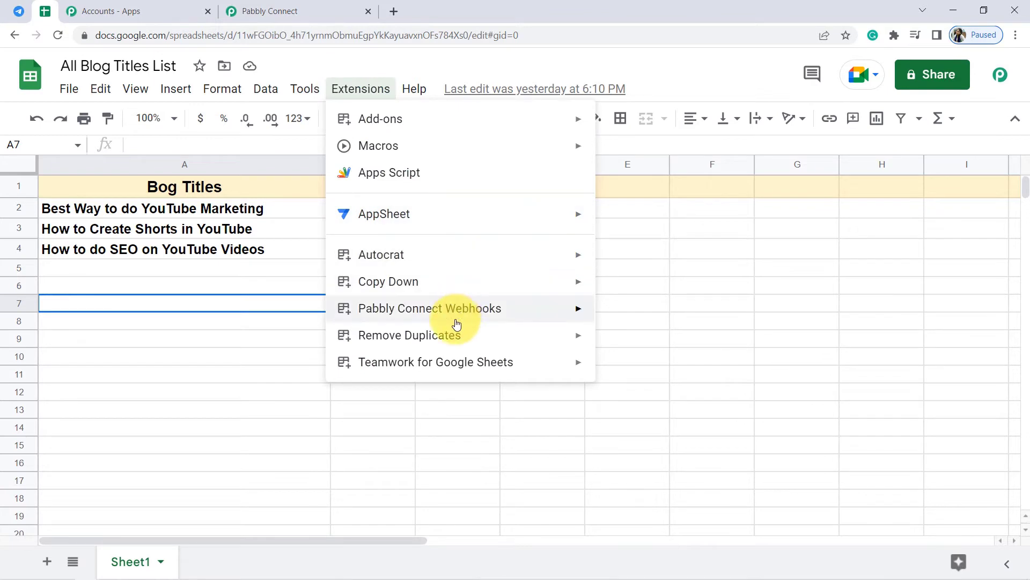
mouse_move(453, 307)
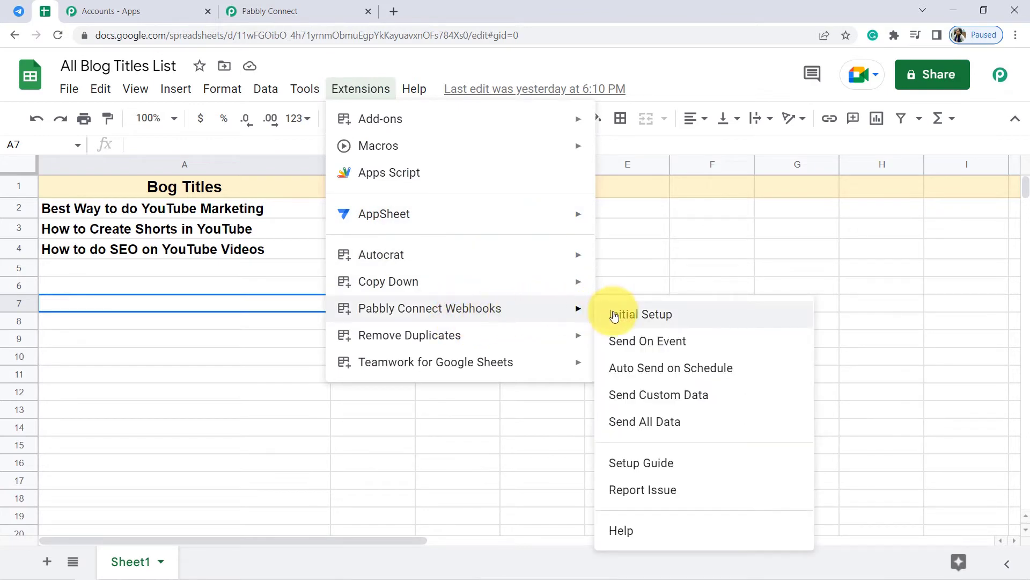
click(661, 349)
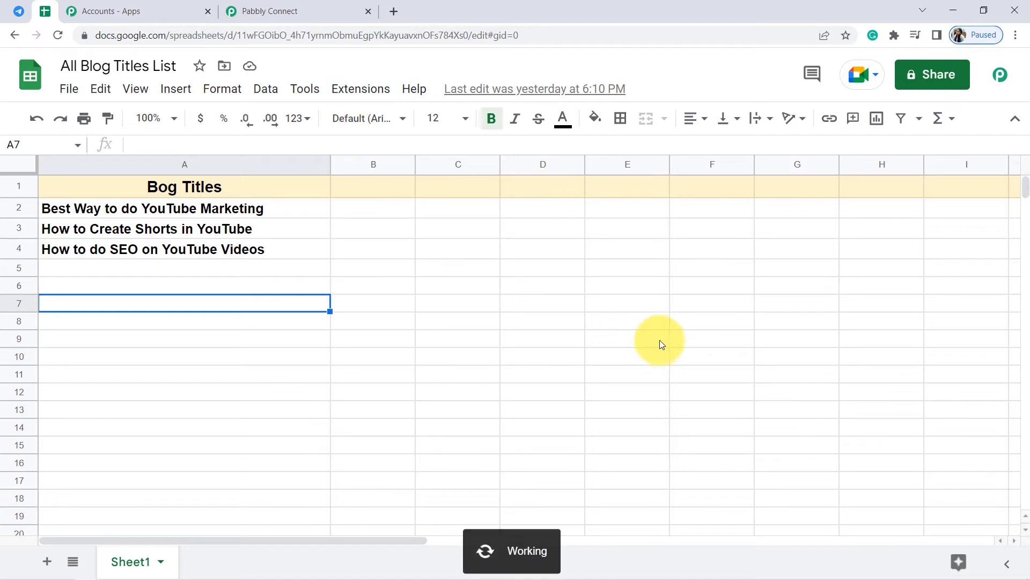
Recheck the Pabbly Connect Webhooks menu and select the empty cells A5:A13
click(359, 90)
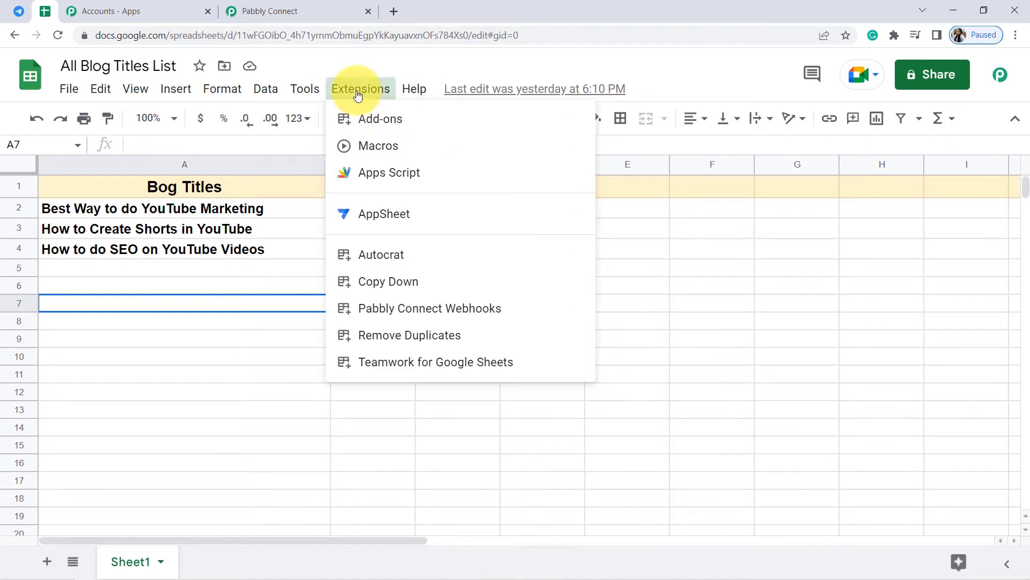
mouse_move(501, 312)
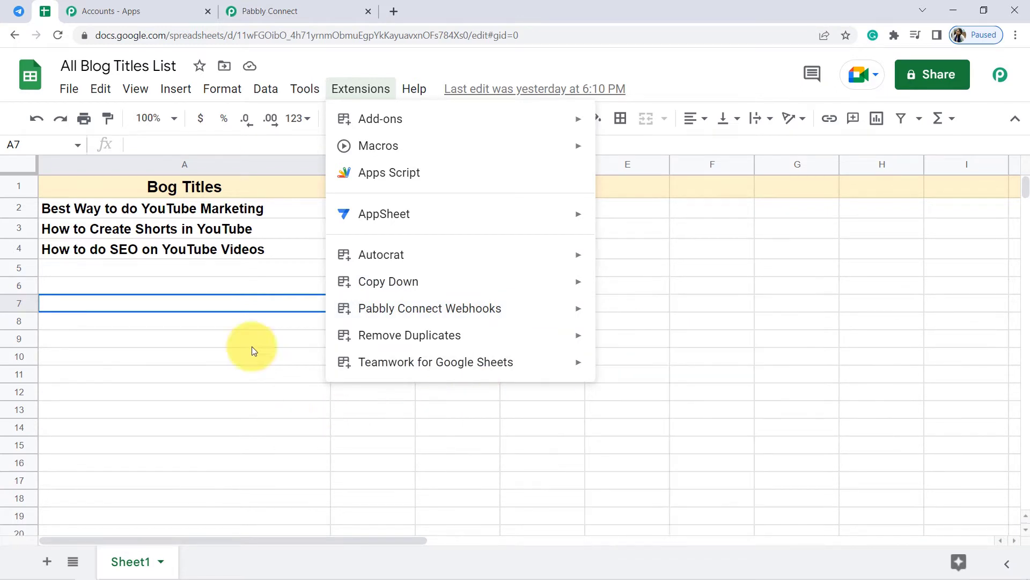
click(279, 425)
drag(215, 267, 229, 420)
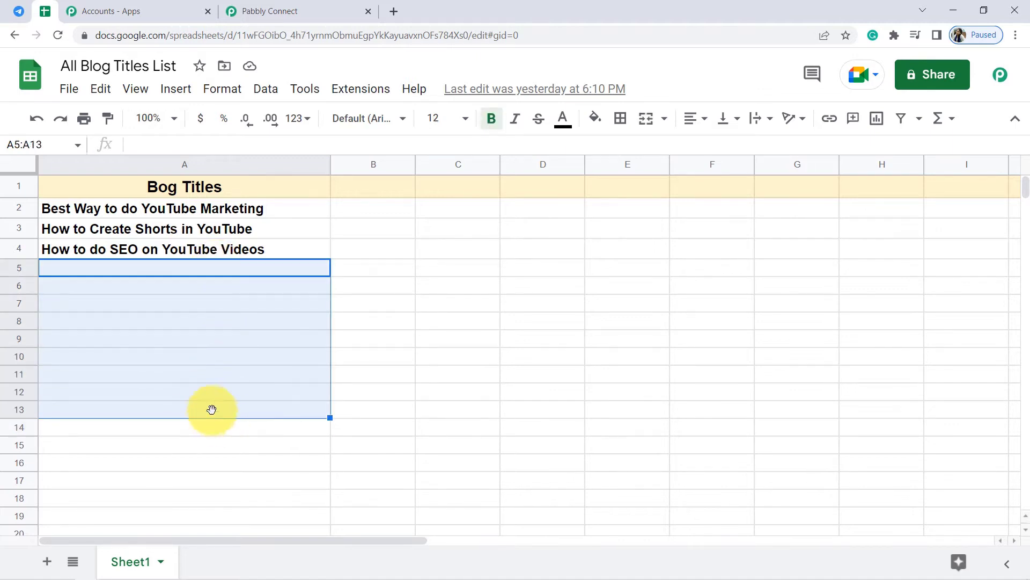
Search 'open' and choose OpenAI as the second step's action app
click(256, 11)
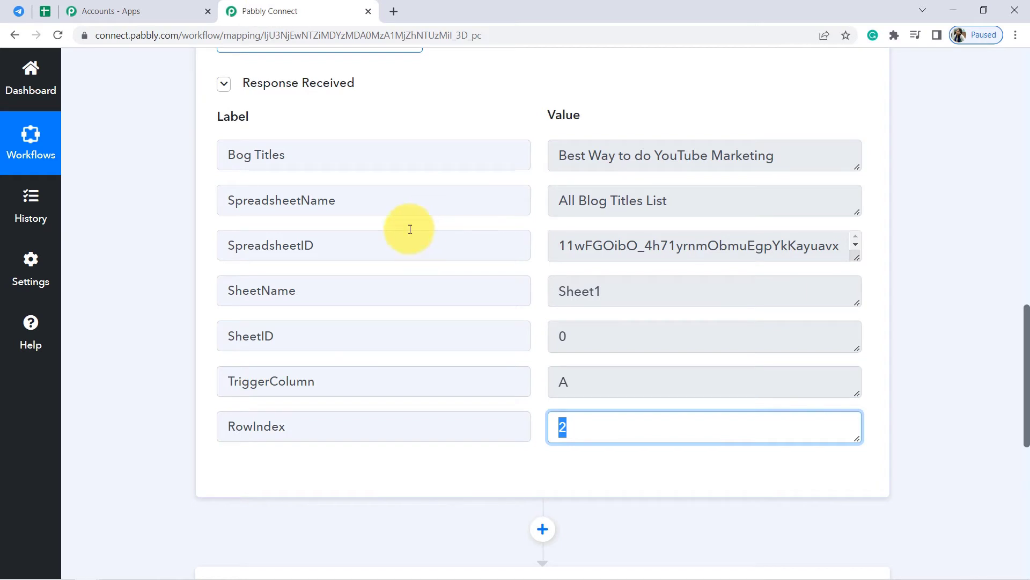
scroll(404, 190, up, 2)
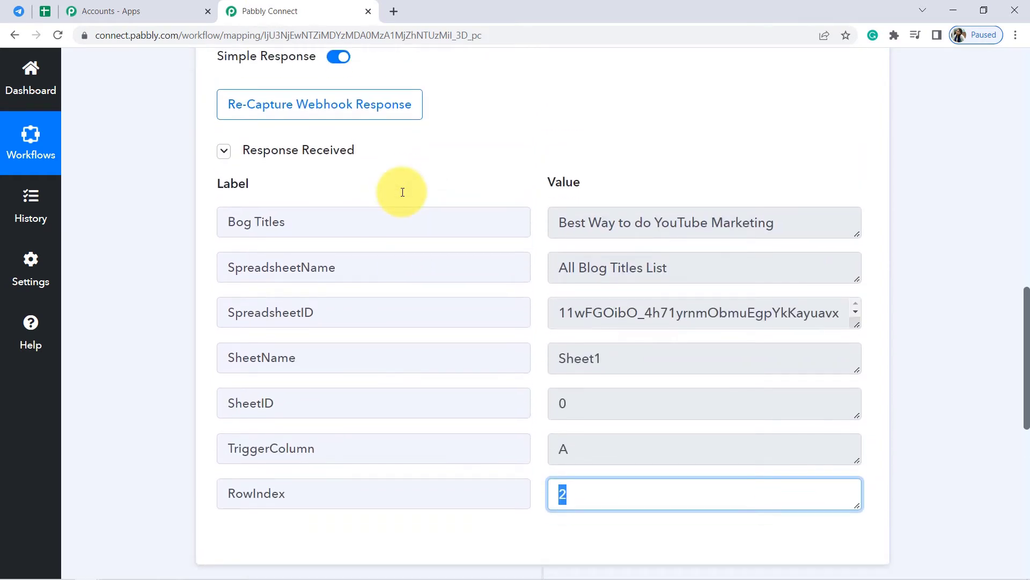
scroll(368, 283, down, 5)
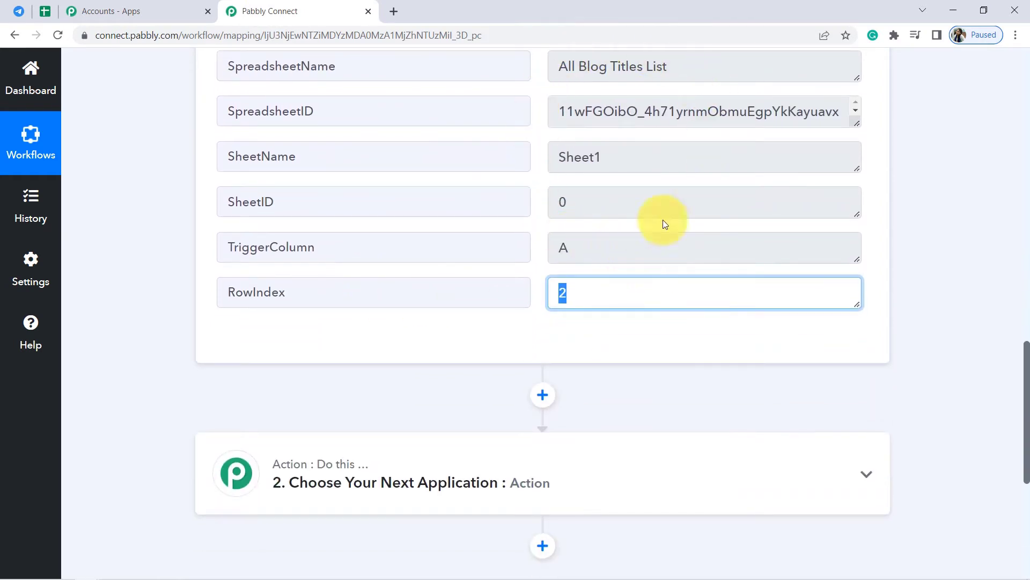
scroll(384, 430, down, 3)
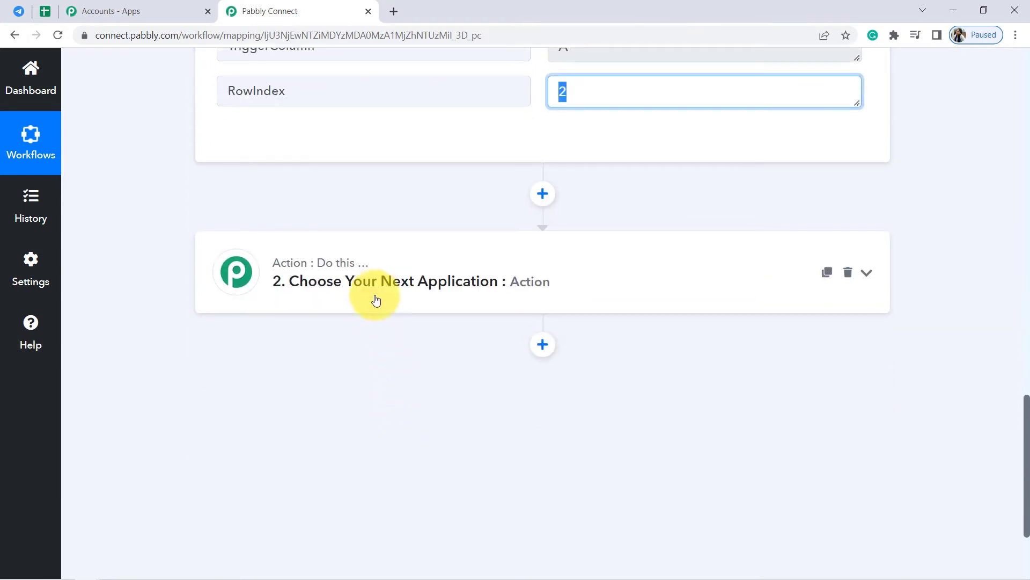
click(374, 293)
click(277, 375)
text(open)
click(262, 437)
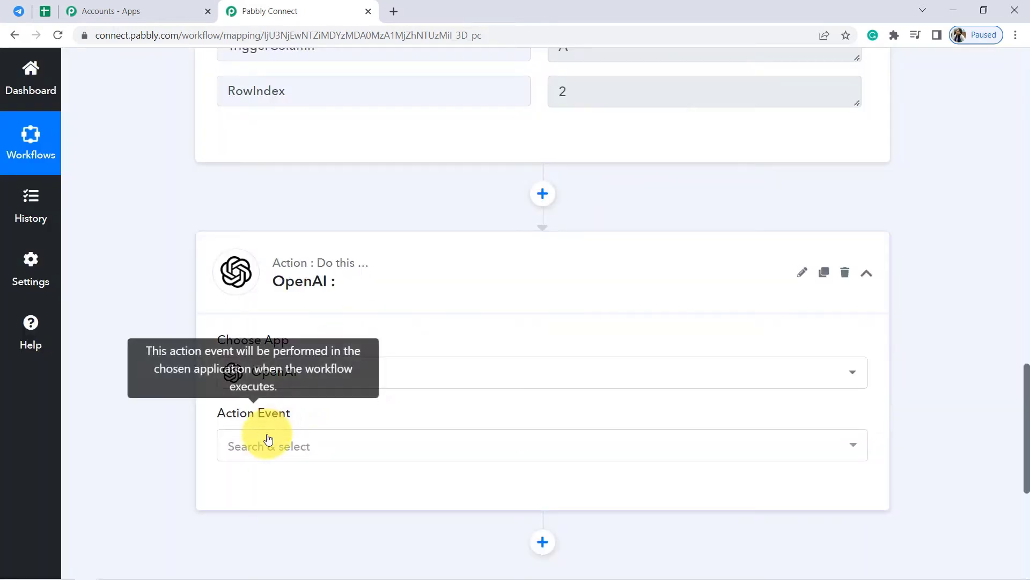
Set the OpenAI action event to Generate Content
click(265, 444)
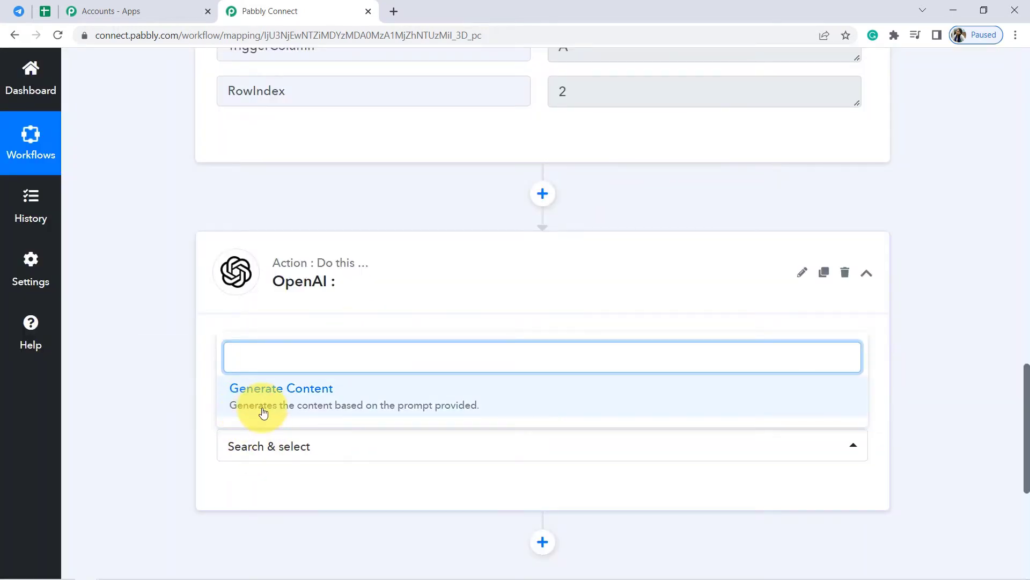
click(263, 412)
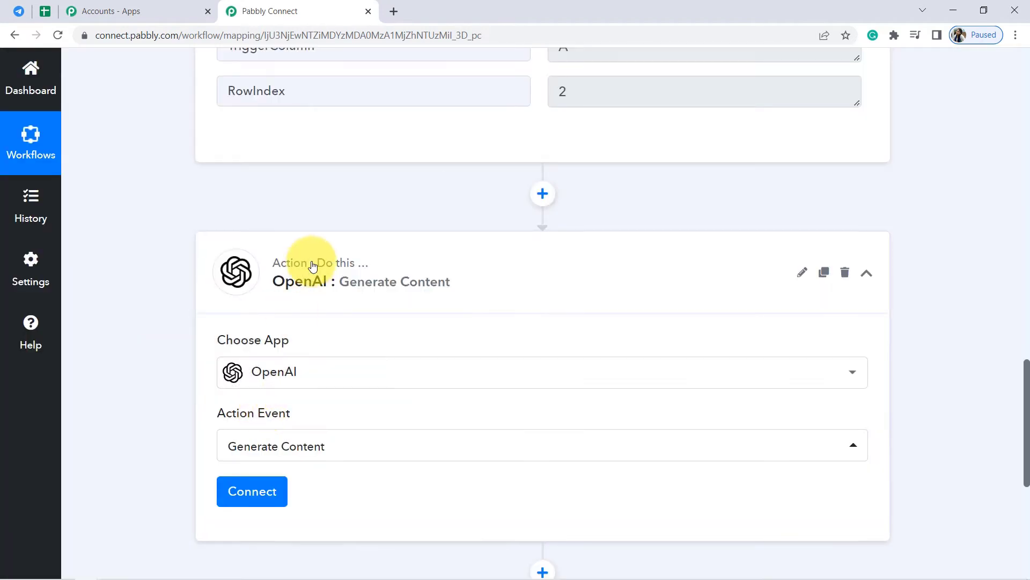
scroll(271, 333, down, 3)
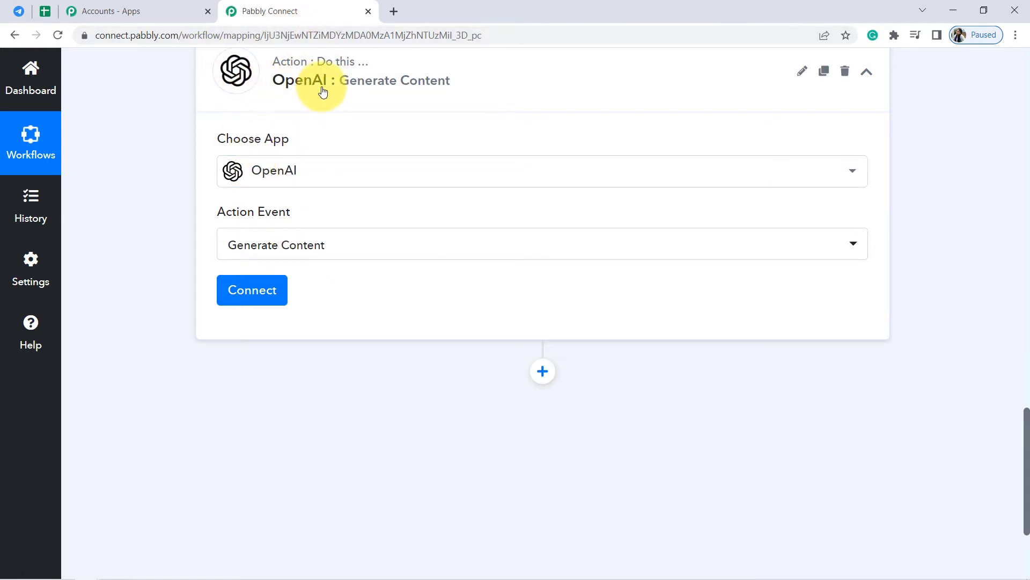
click(394, 11)
Go to openai.com and open its API page
text(ope)
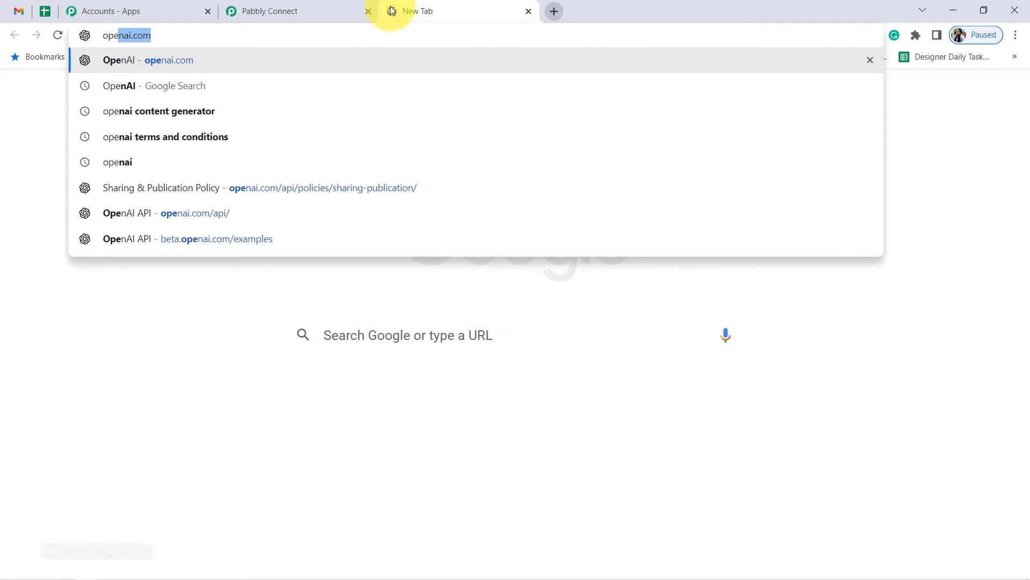
text(n)
key(Return)
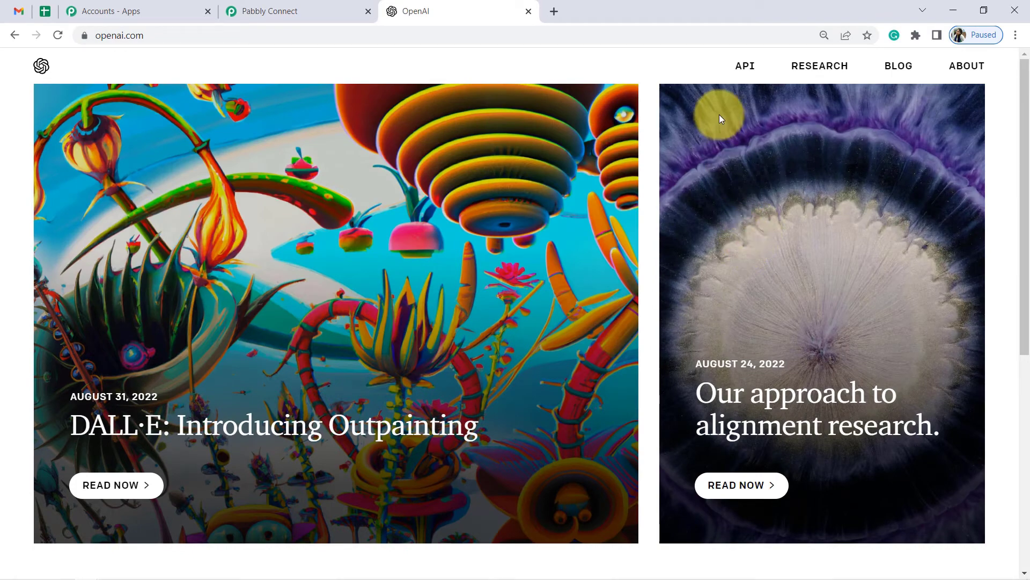
click(741, 70)
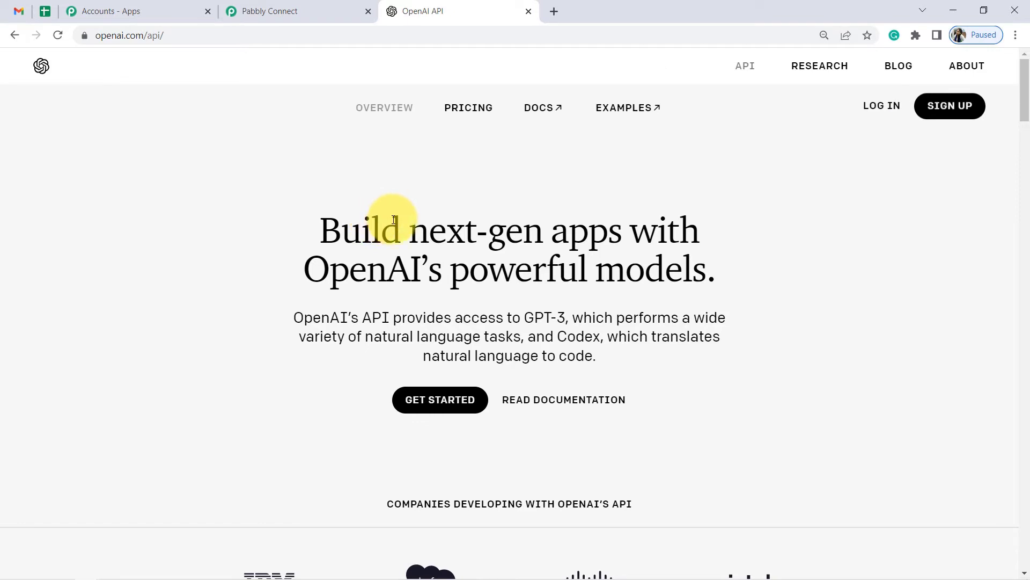
Skim the API welcome page and go to the Playground
drag(489, 230, 715, 278)
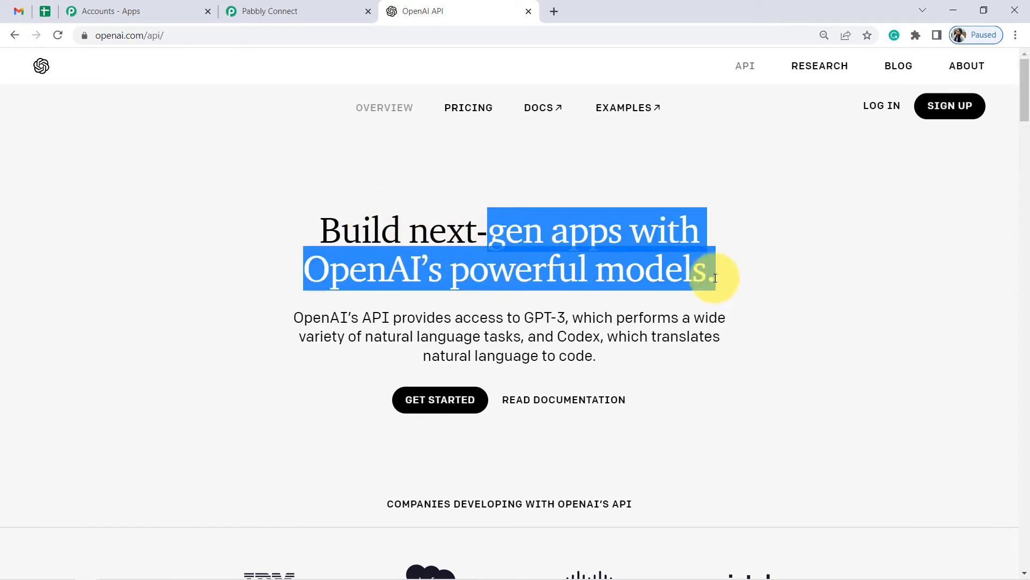
click(387, 265)
drag(386, 265, 424, 268)
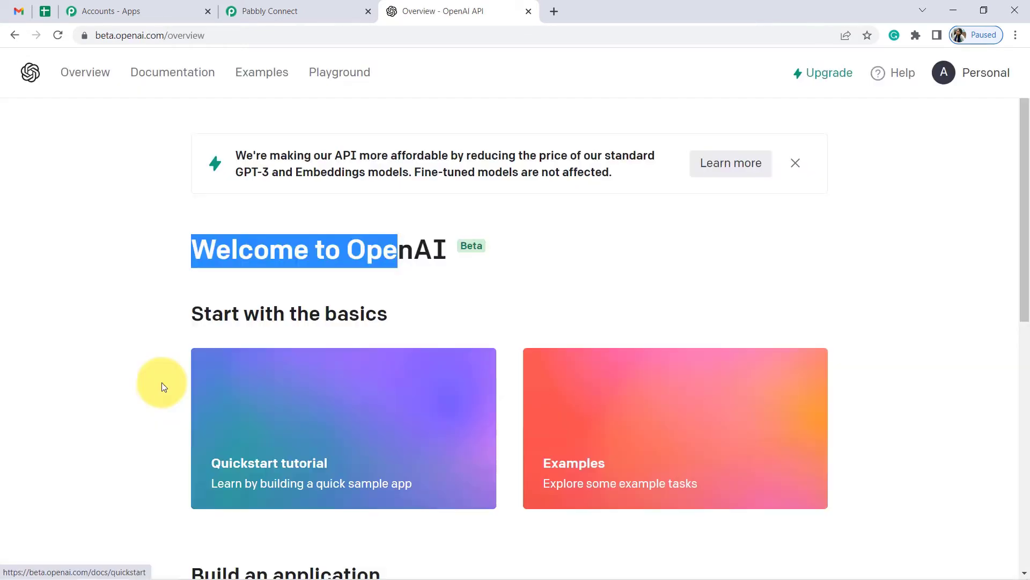
click(149, 326)
drag(189, 252, 397, 250)
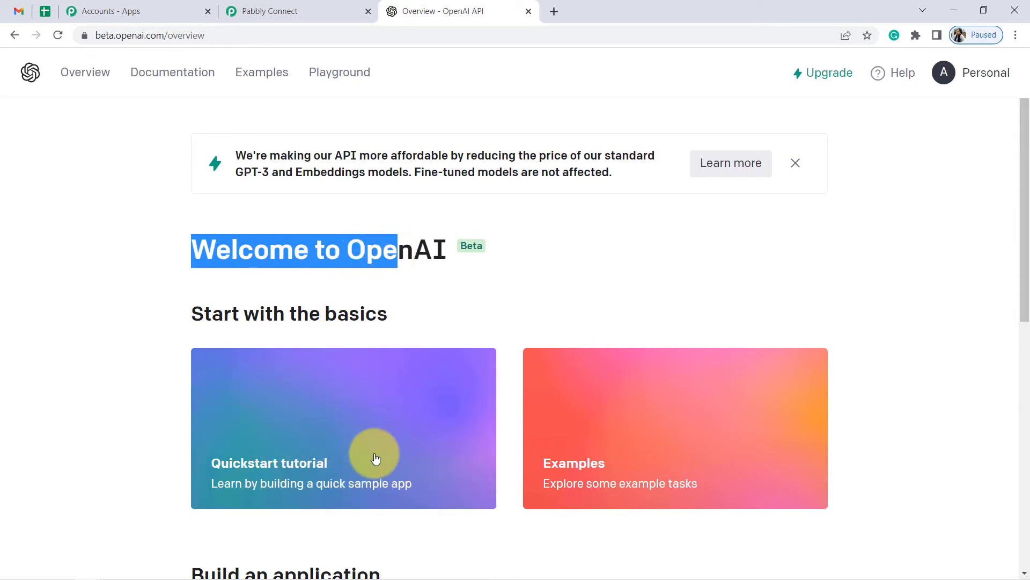
click(341, 76)
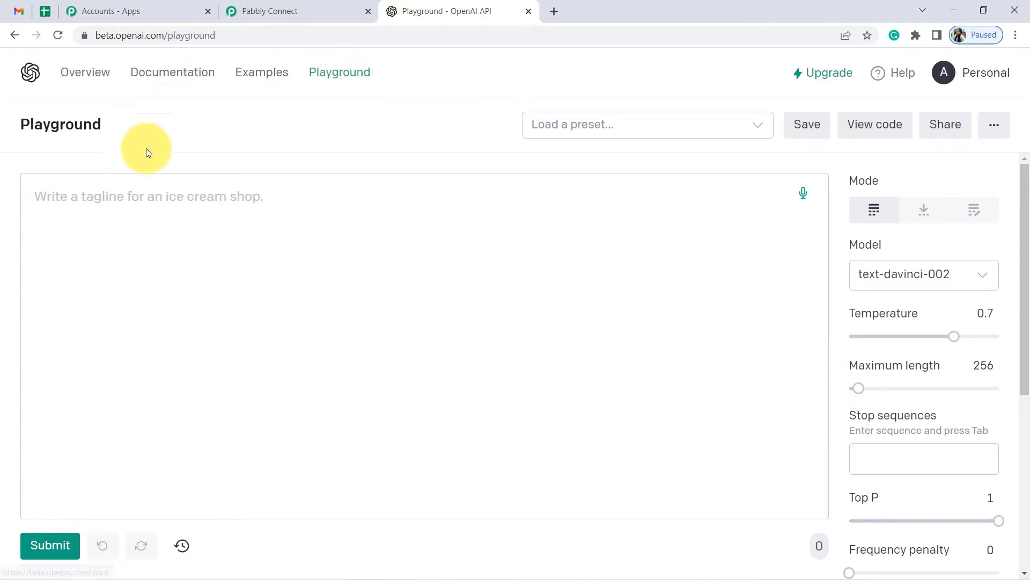
Generate a completion for the prompt 'Write a Story on Cat'
click(90, 200)
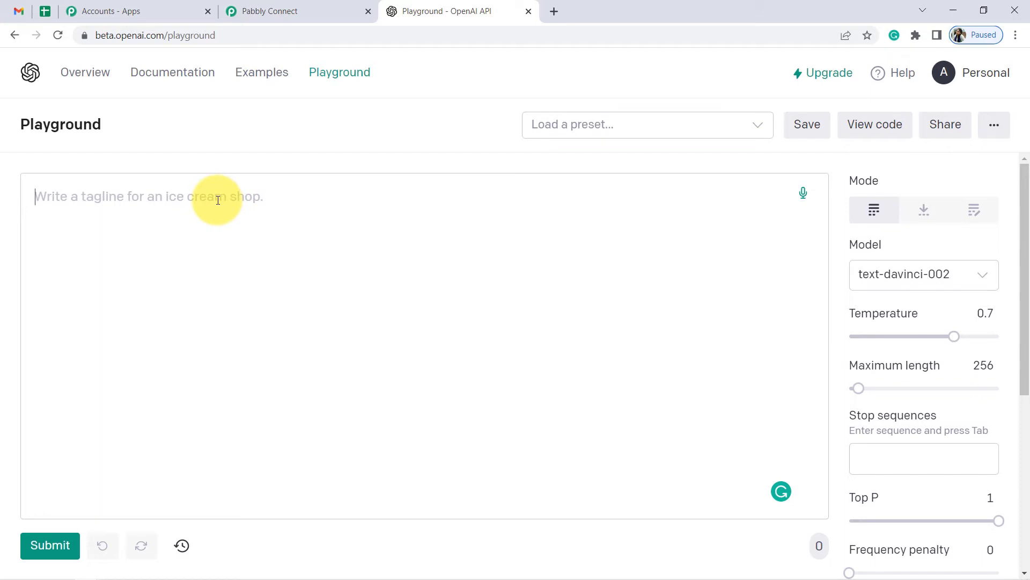
text(W)
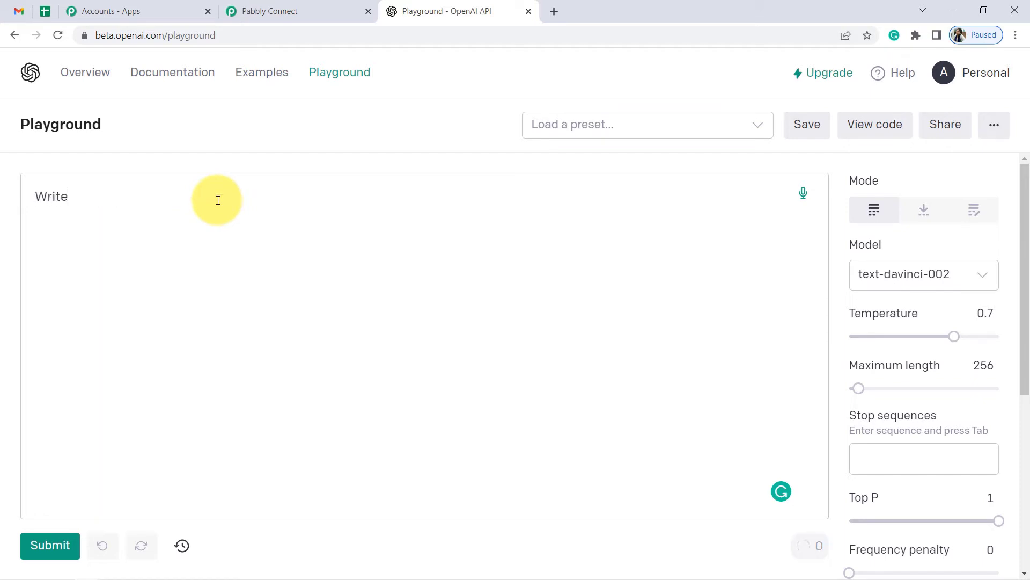
text(rite a Story on Cat)
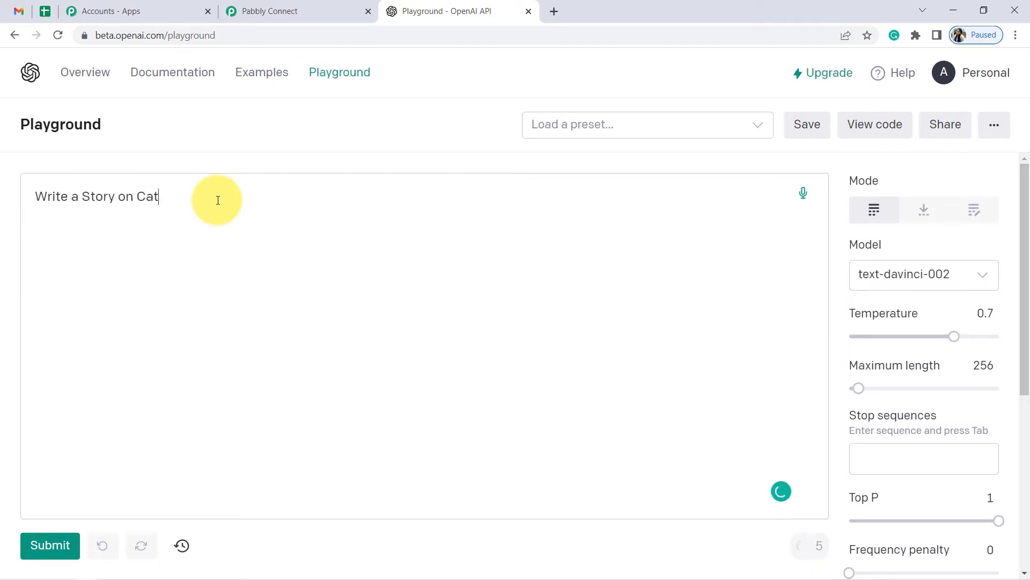
click(58, 548)
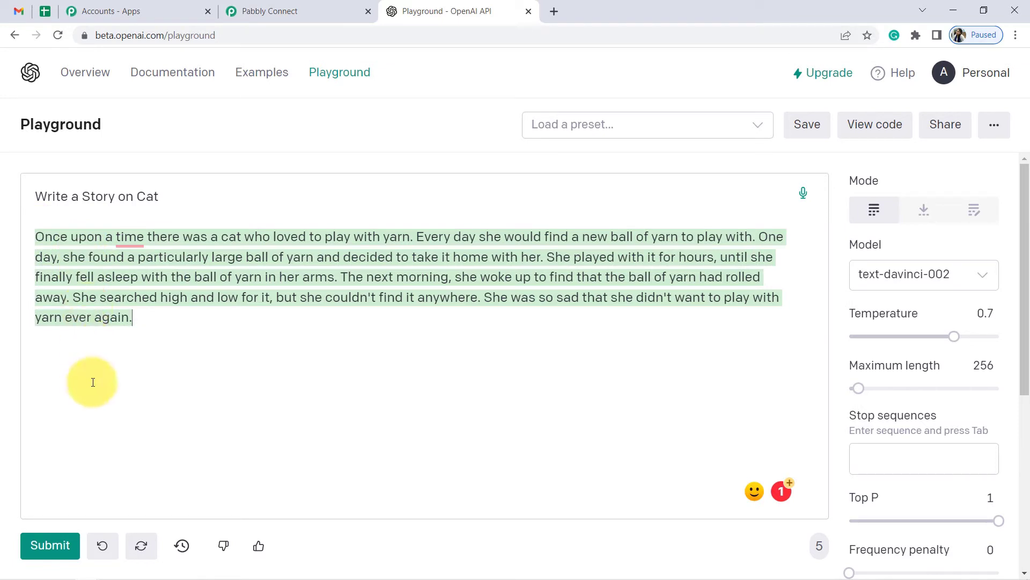
Undo the cat story and start rewriting the prompt as 'Write a blog on…'
click(103, 546)
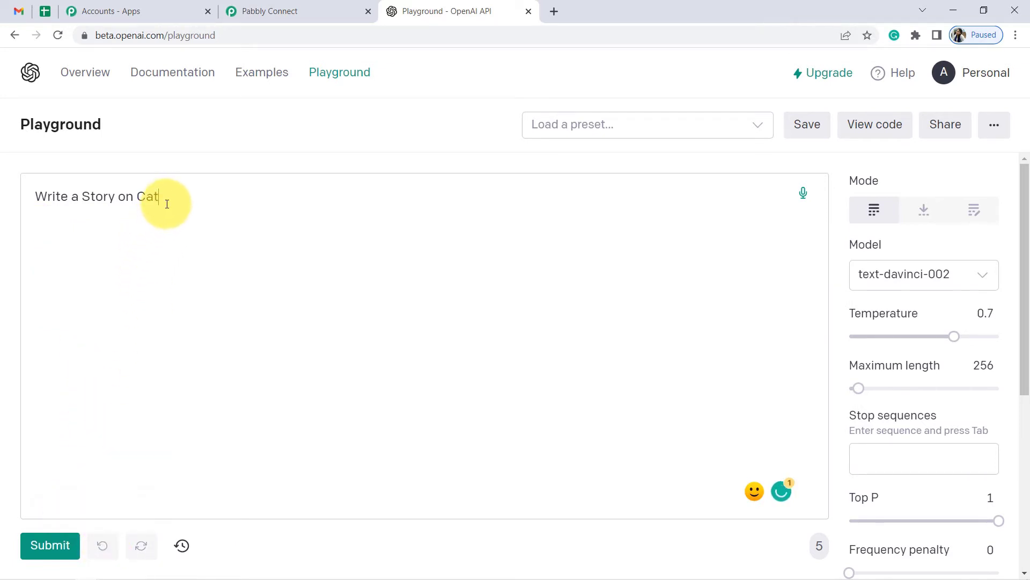
drag(167, 204, 81, 202)
text(blog )
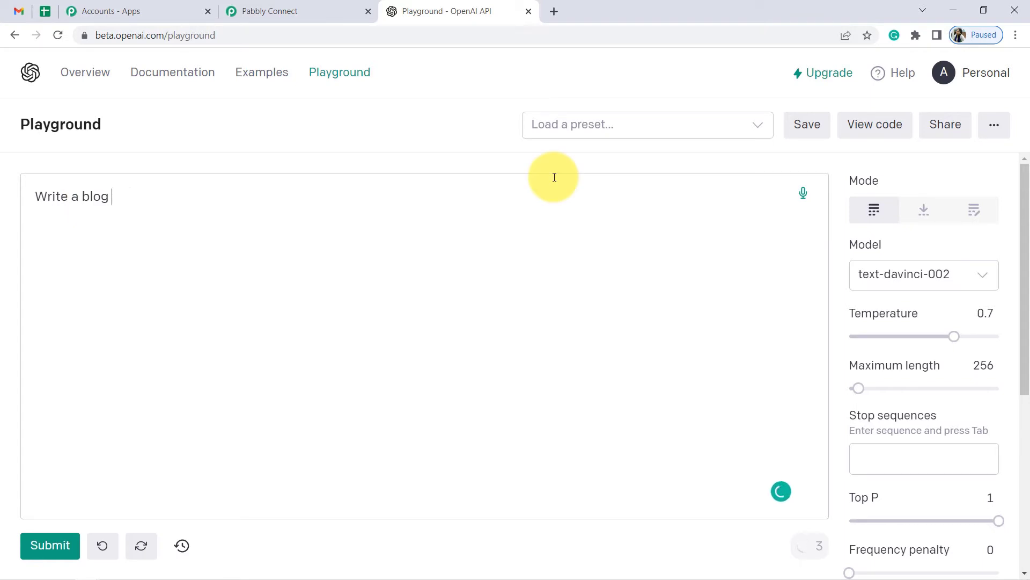
text(on bl)
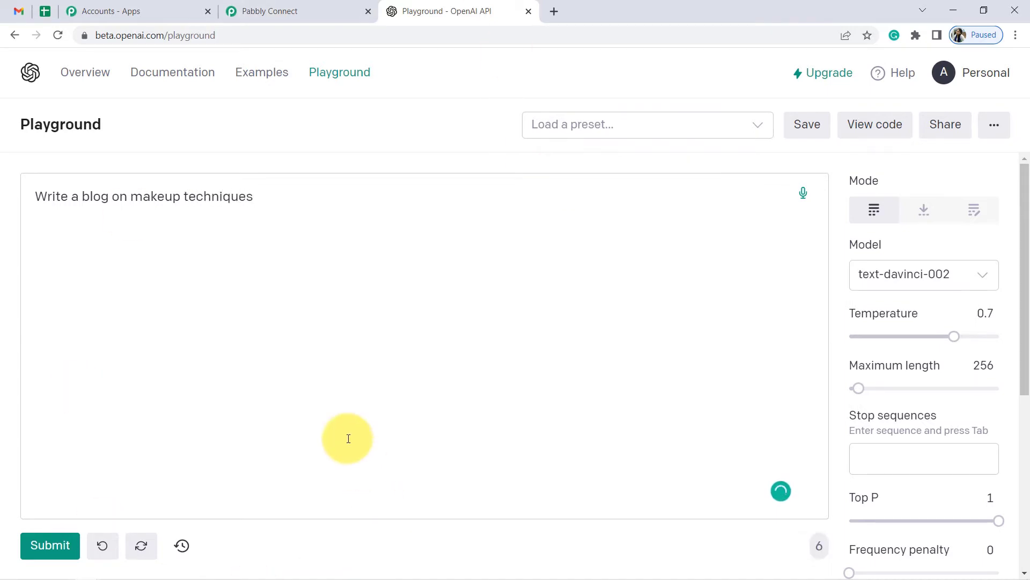
Generate 'Write a blog on makeup techniques' and scroll through the five-technique post
key(Return)
key(Return)
click(41, 546)
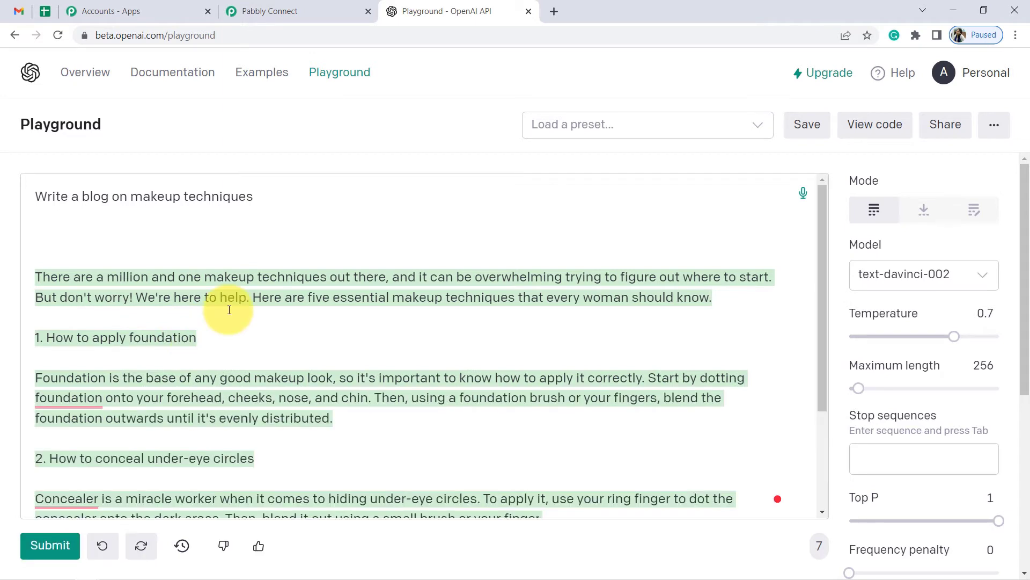
scroll(250, 293, down, 1)
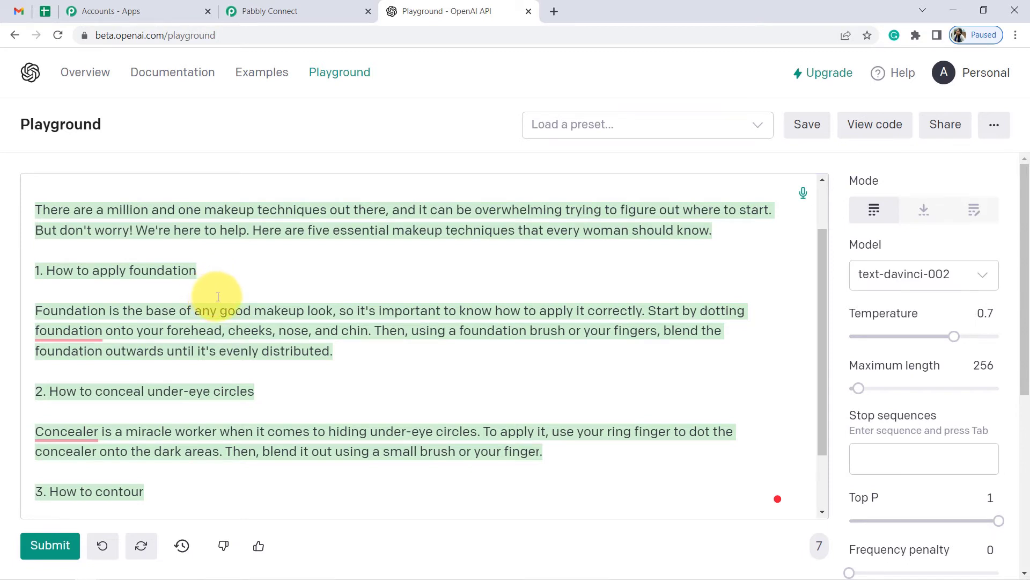
drag(51, 133, 105, 129)
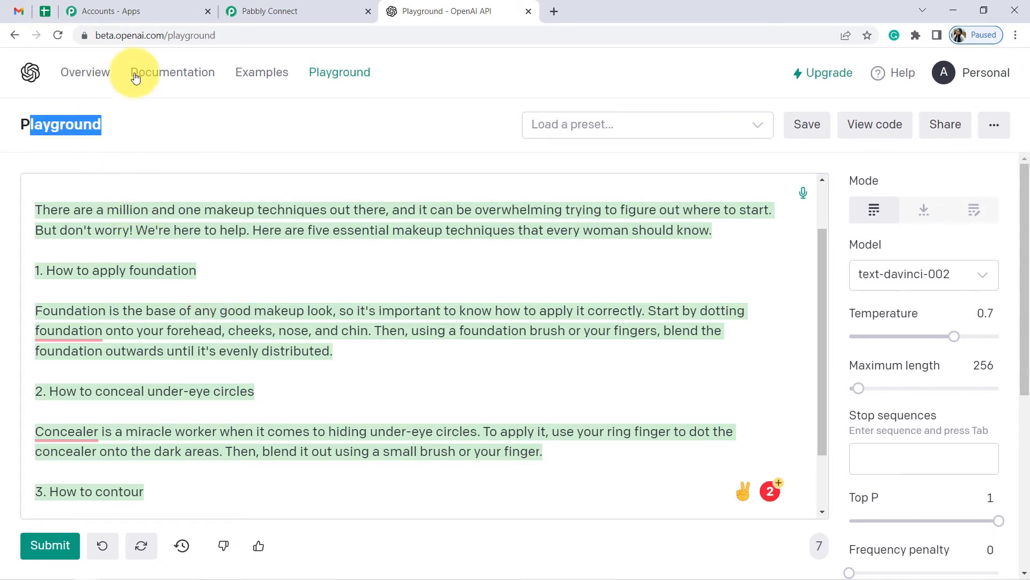
drag(110, 35, 238, 374)
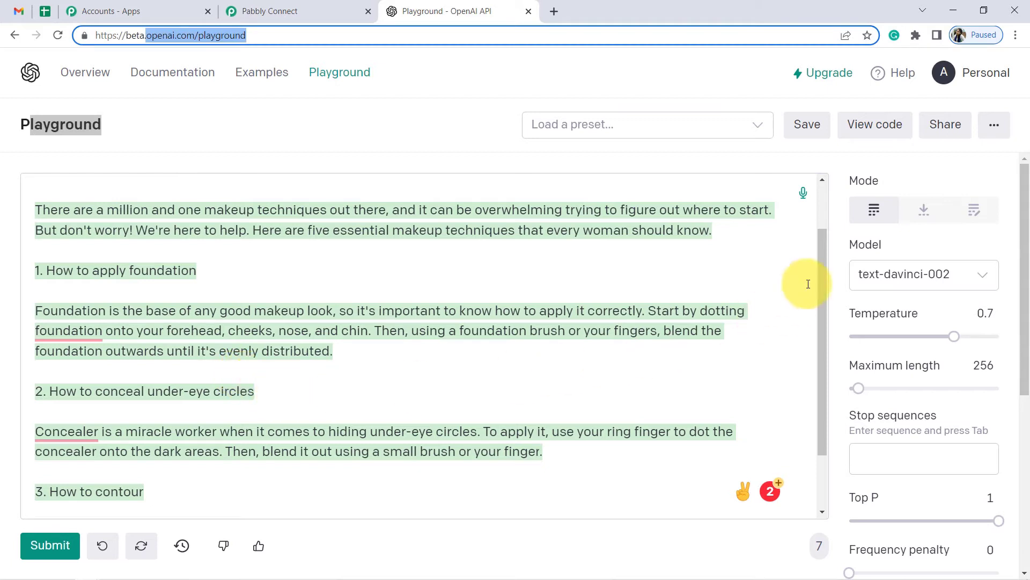
scroll(951, 308, down, 6)
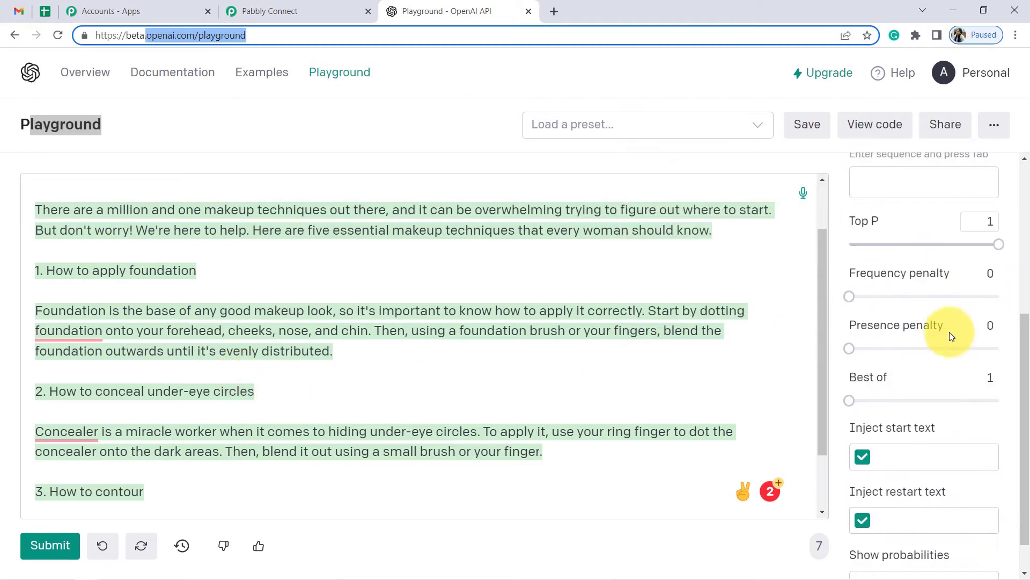
scroll(943, 371, up, 6)
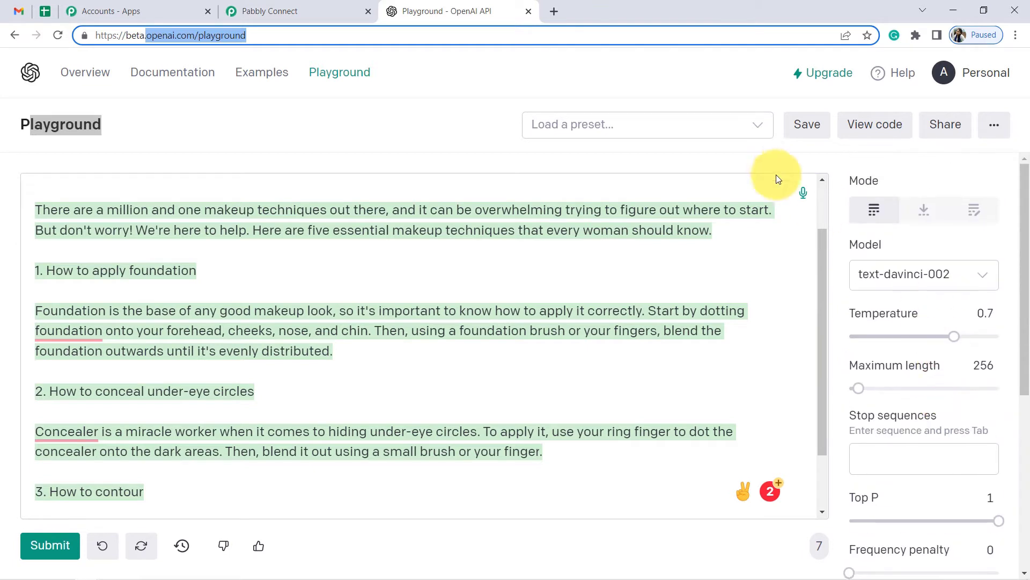
drag(850, 244, 887, 249)
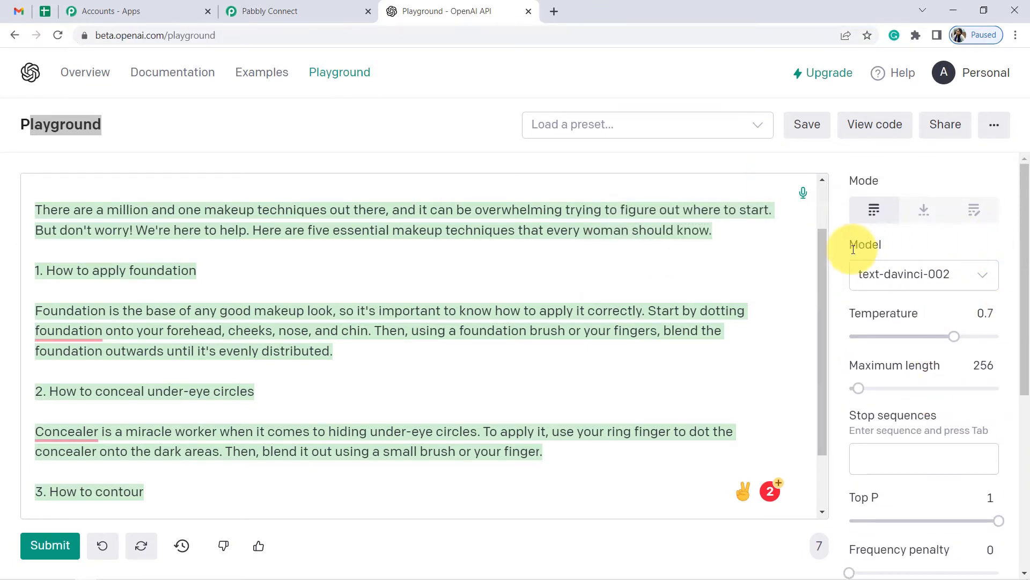
Keep the Playground model at text-davinci-002 and set Temperature to 0.72
click(872, 276)
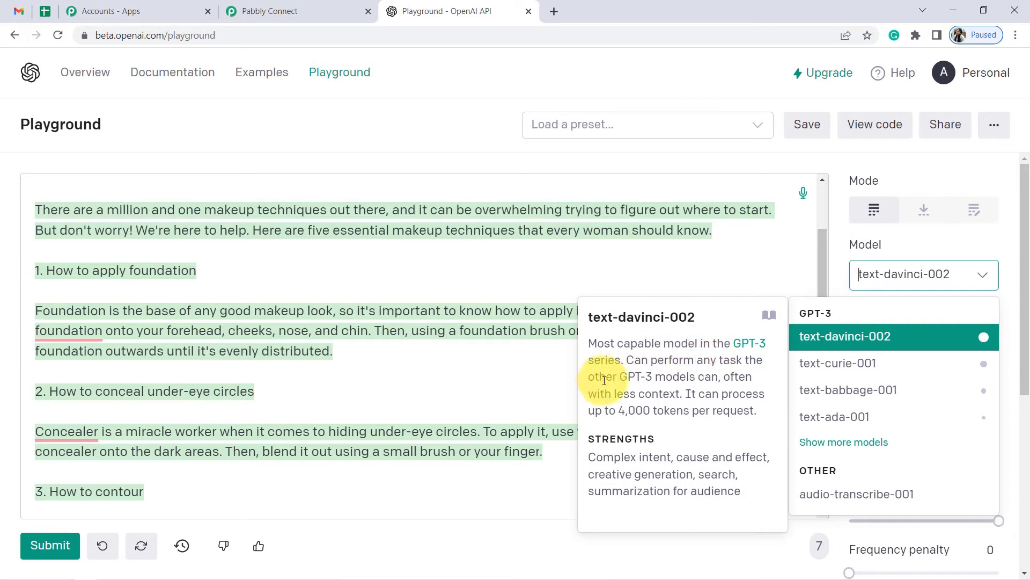
click(853, 269)
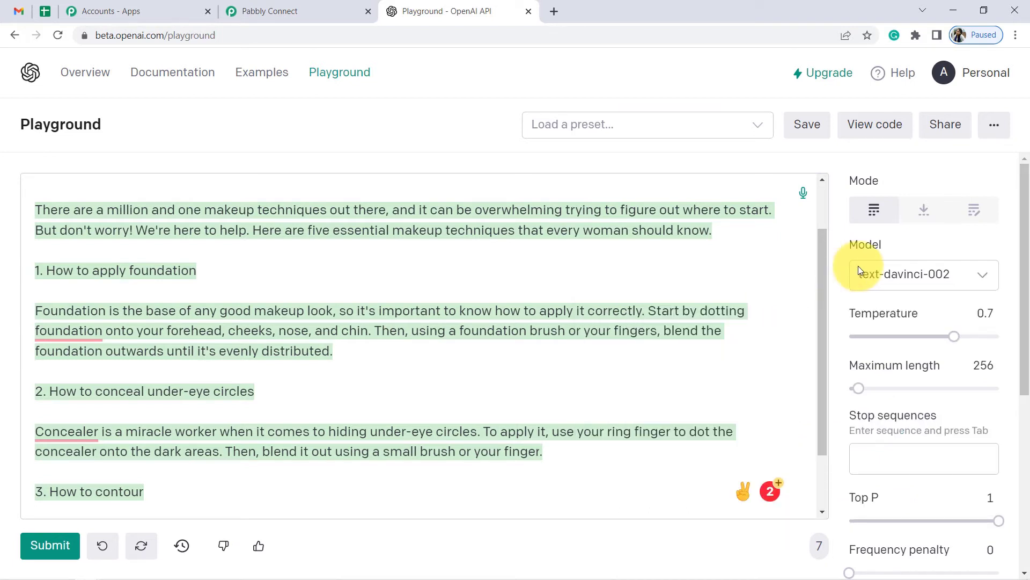
mouse_move(866, 317)
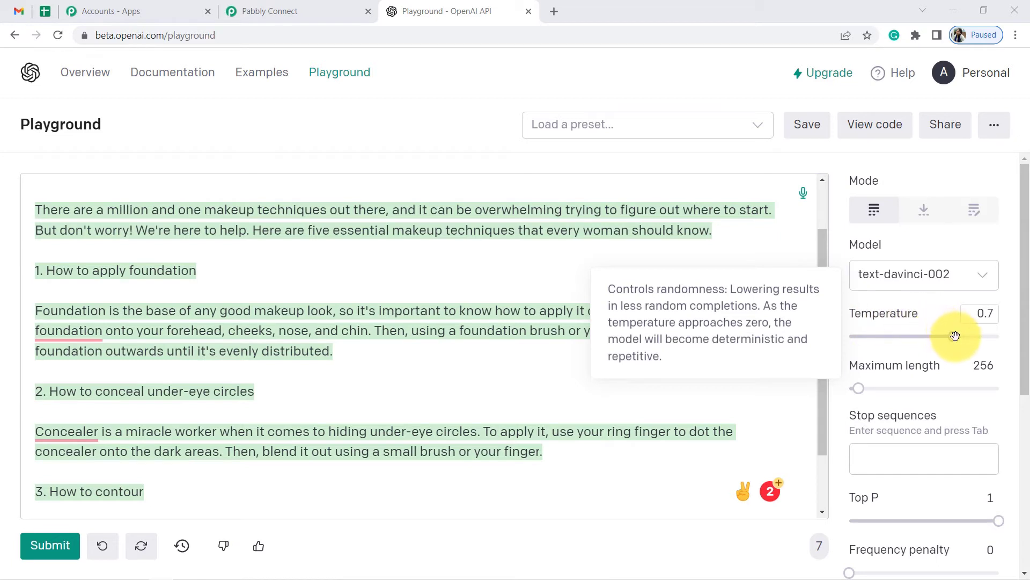
drag(955, 336, 899, 346)
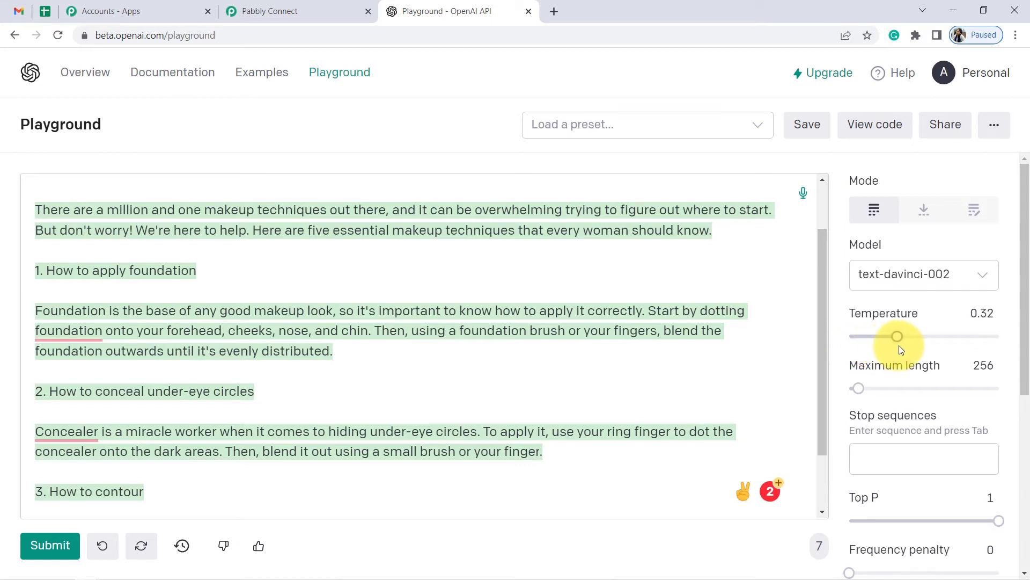
drag(990, 350, 993, 339)
drag(965, 342, 958, 345)
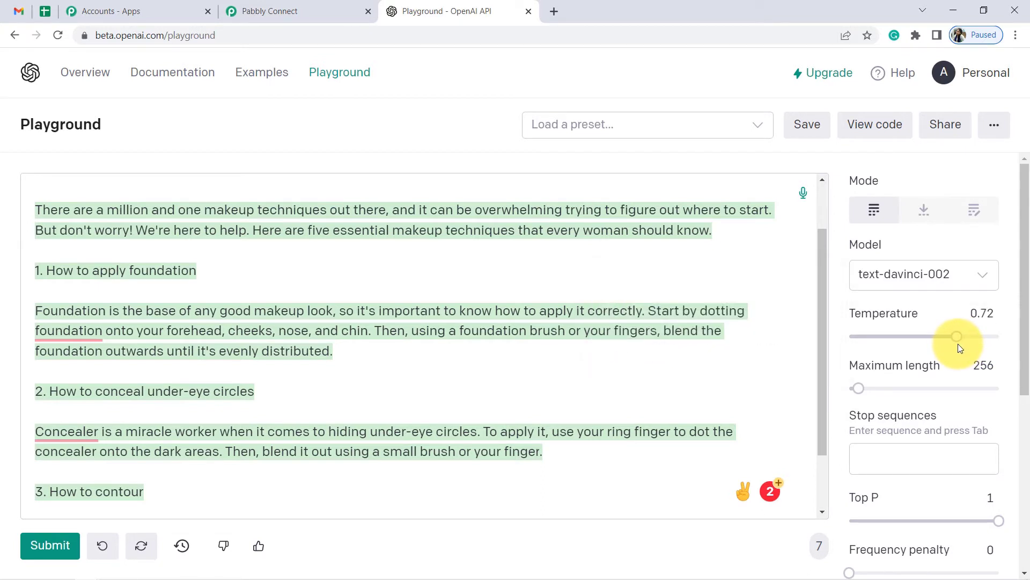
scroll(946, 352, down, 1)
mouse_move(874, 300)
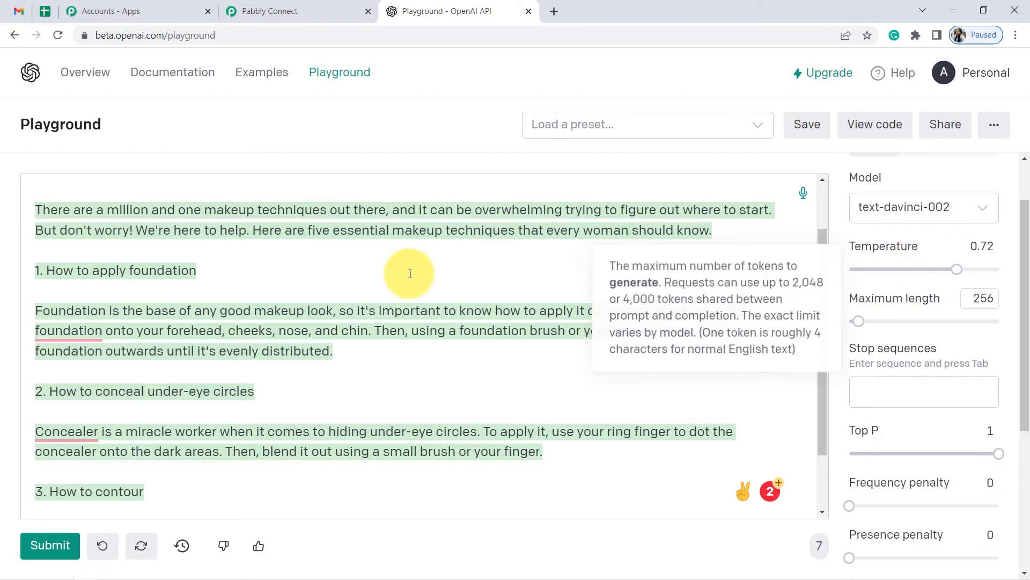
Add //## as a stop sequence, leaving Maximum length at 256
drag(313, 210, 387, 446)
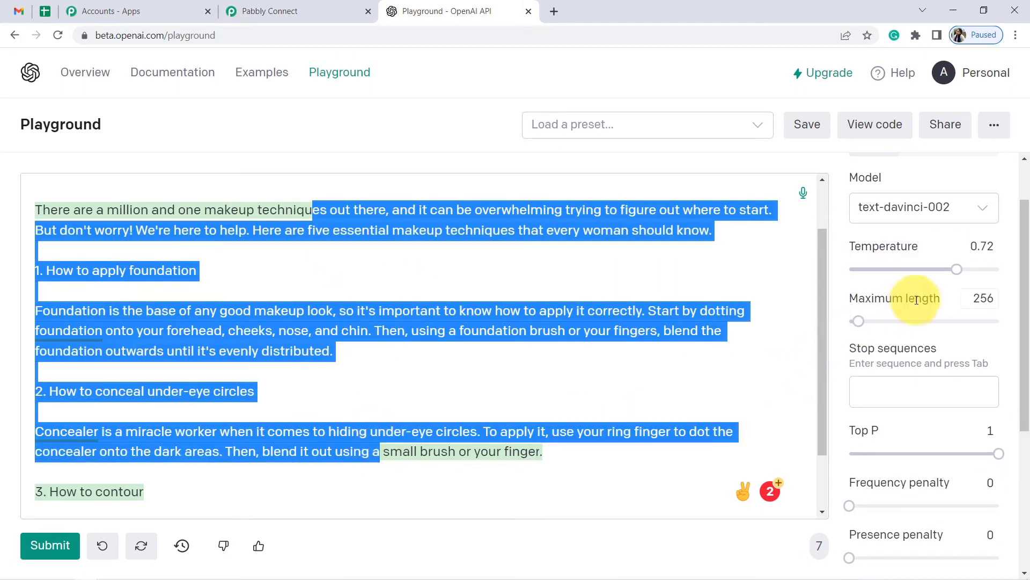
mouse_move(874, 301)
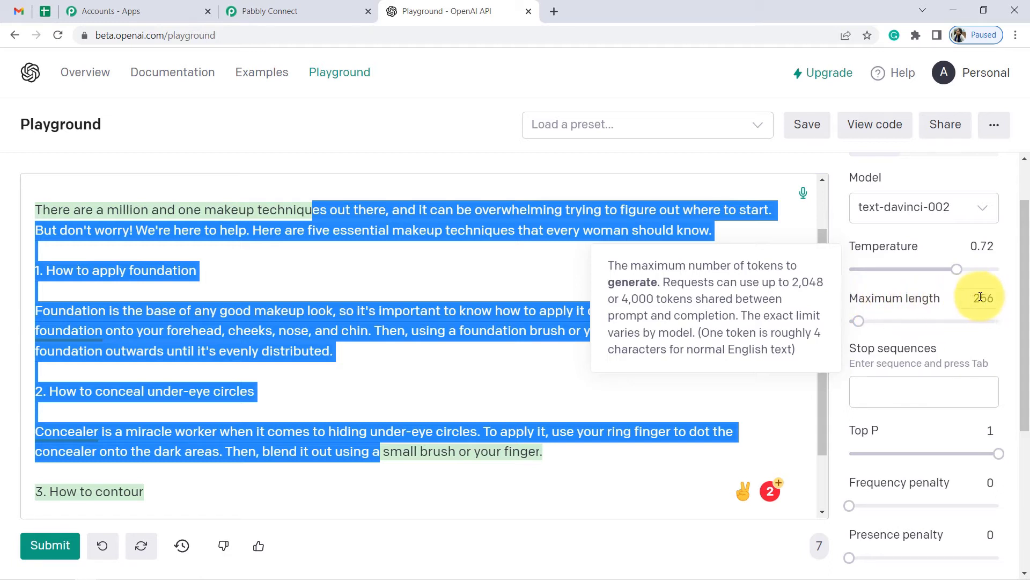
drag(975, 298, 996, 297)
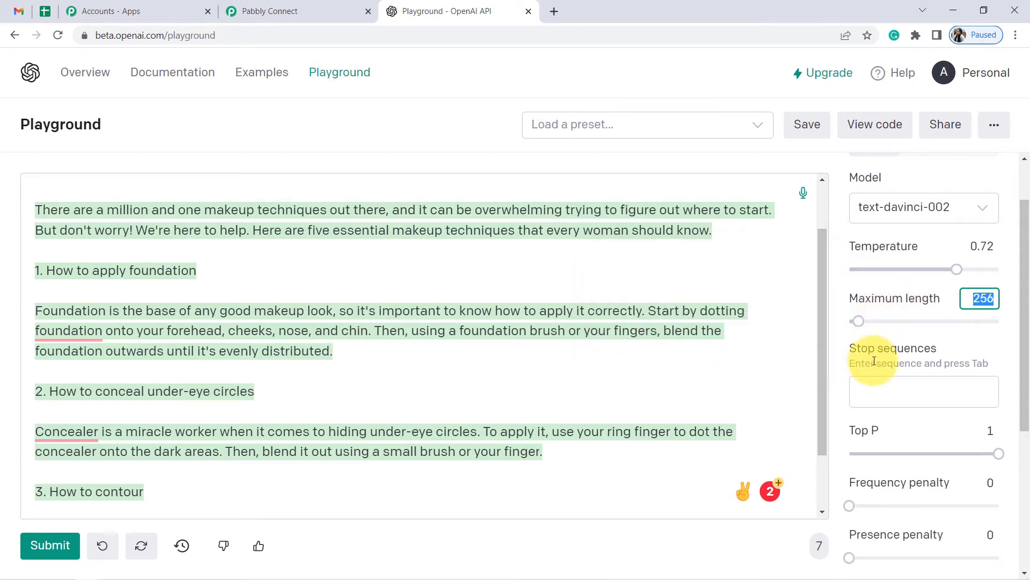
mouse_move(887, 345)
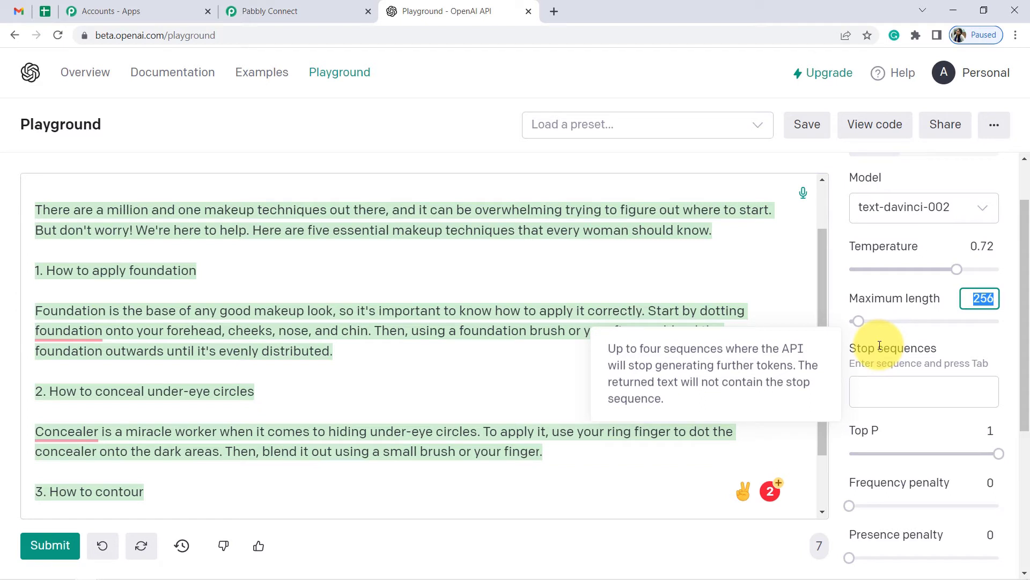
click(880, 389)
text(//)
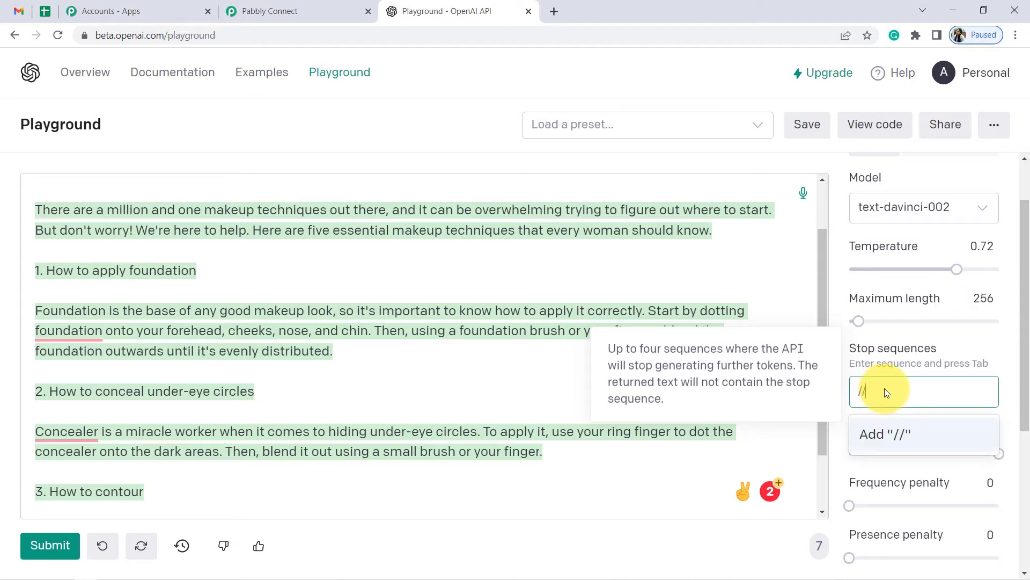
text(##)
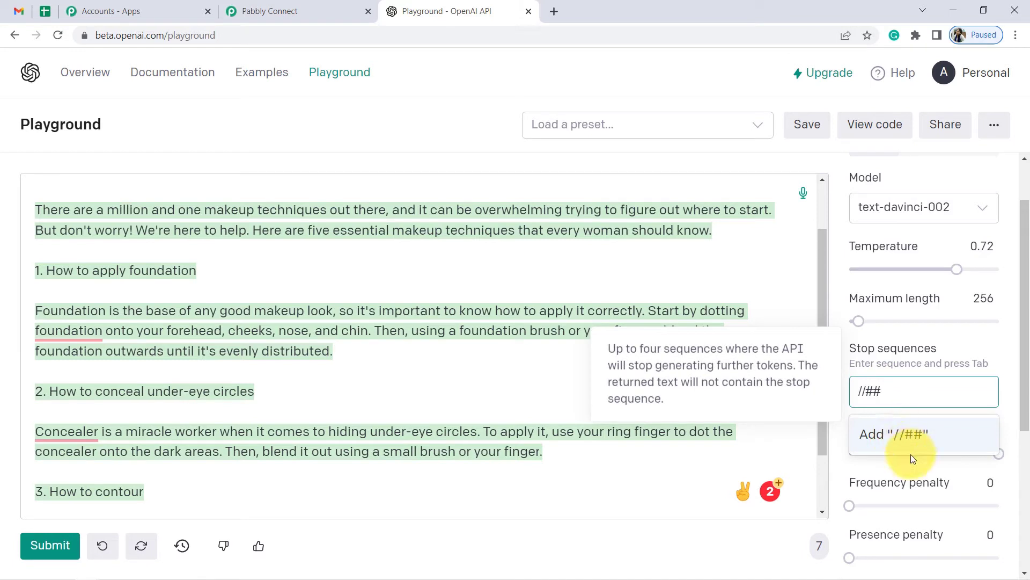
click(880, 440)
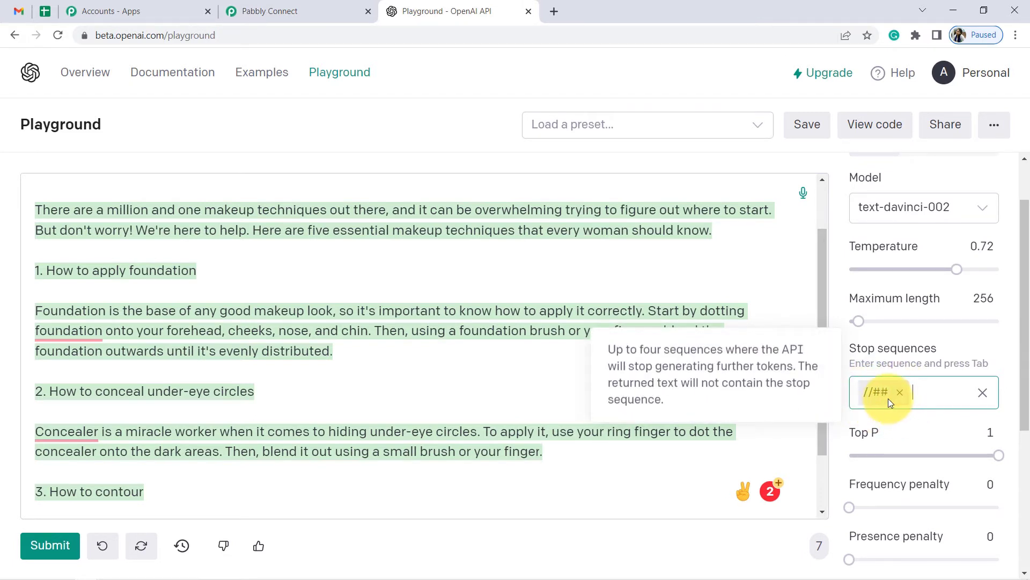
scroll(891, 390, down, 1)
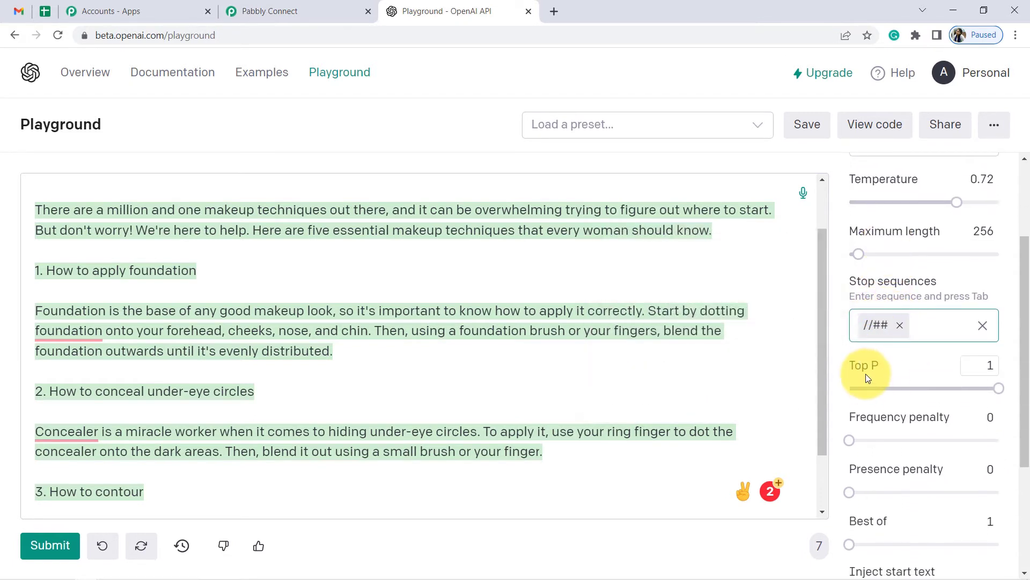
mouse_move(872, 367)
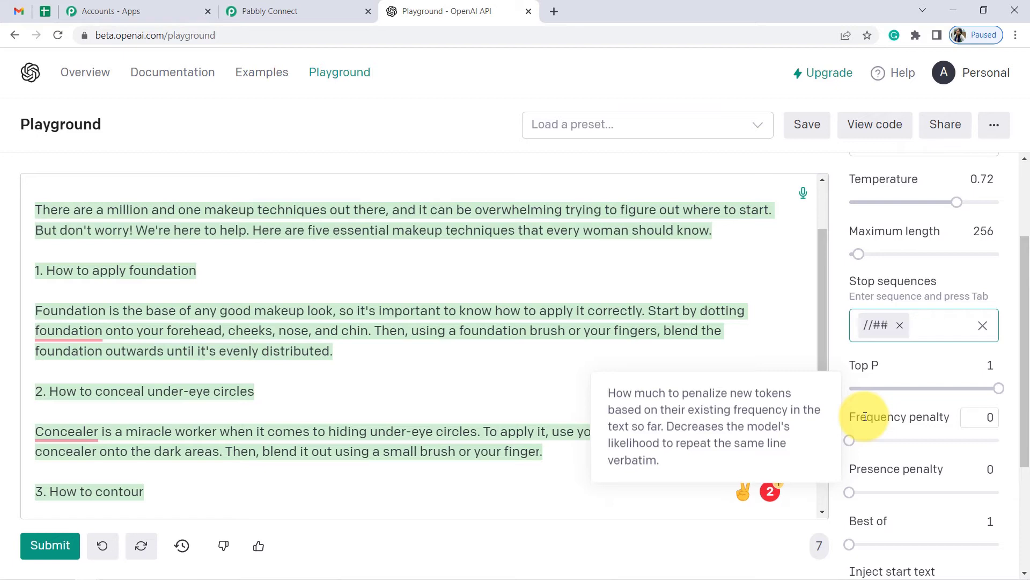
scroll(872, 419, down, 2)
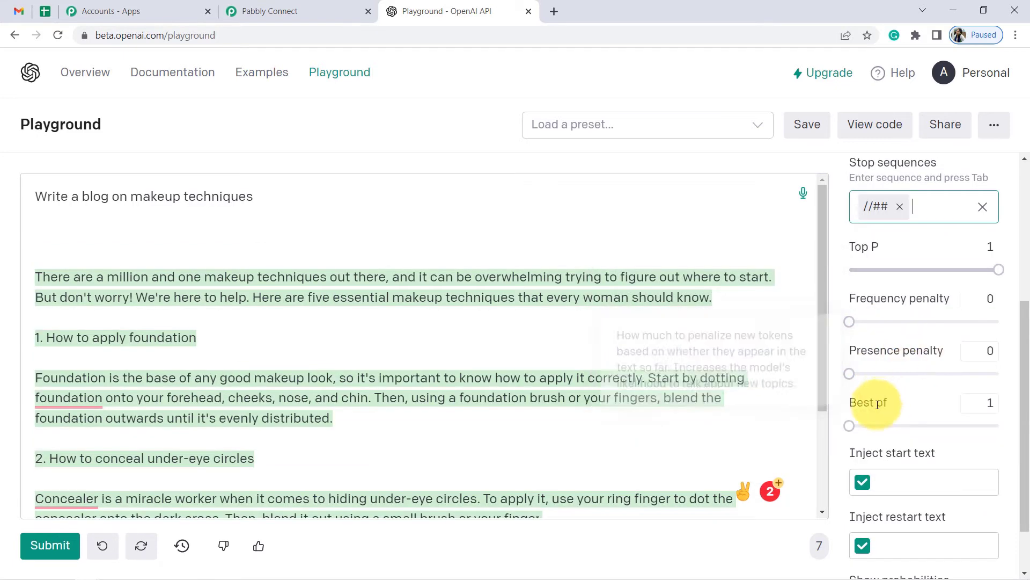
mouse_move(930, 454)
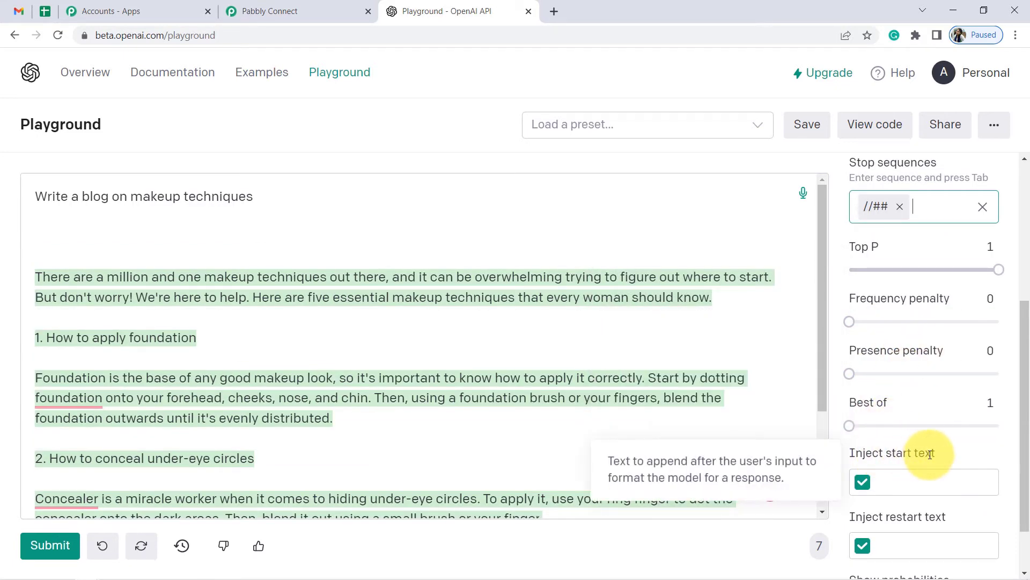
scroll(930, 454, down, 1)
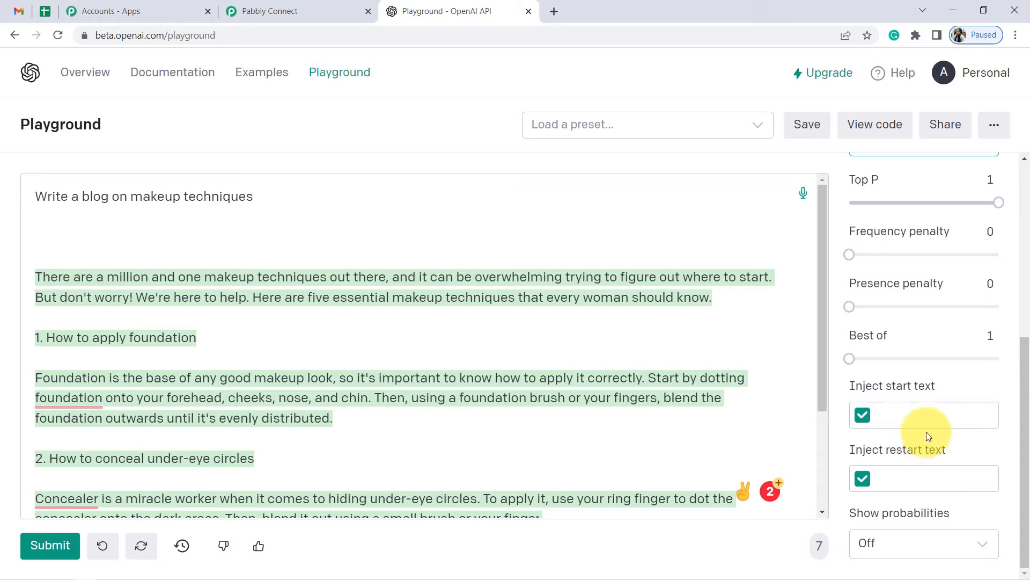
scroll(926, 432, up, 3)
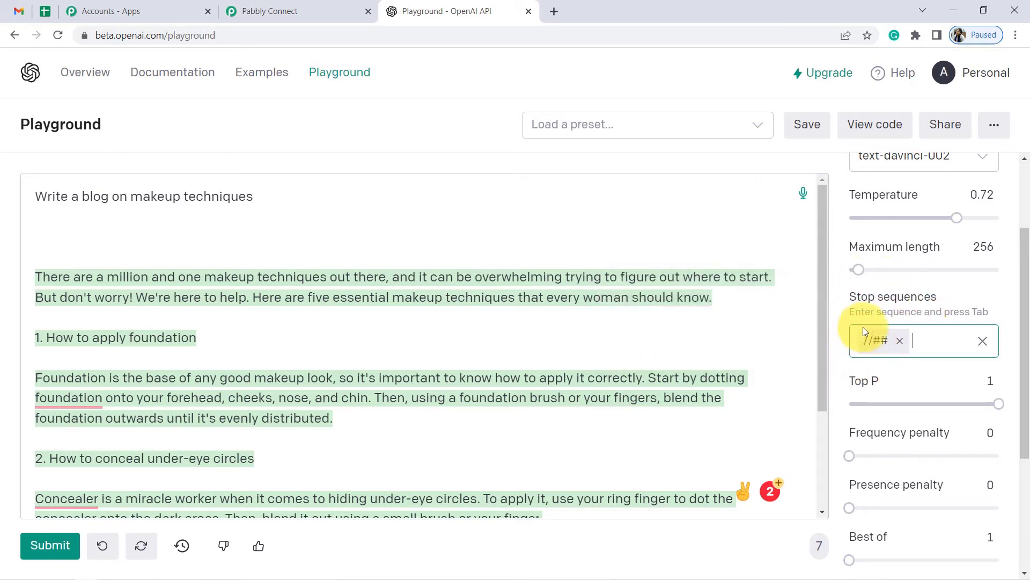
Undo the blog and replace the prompt with 'Wirite a reply to this comment.' plus a sample subtitles comment
click(104, 546)
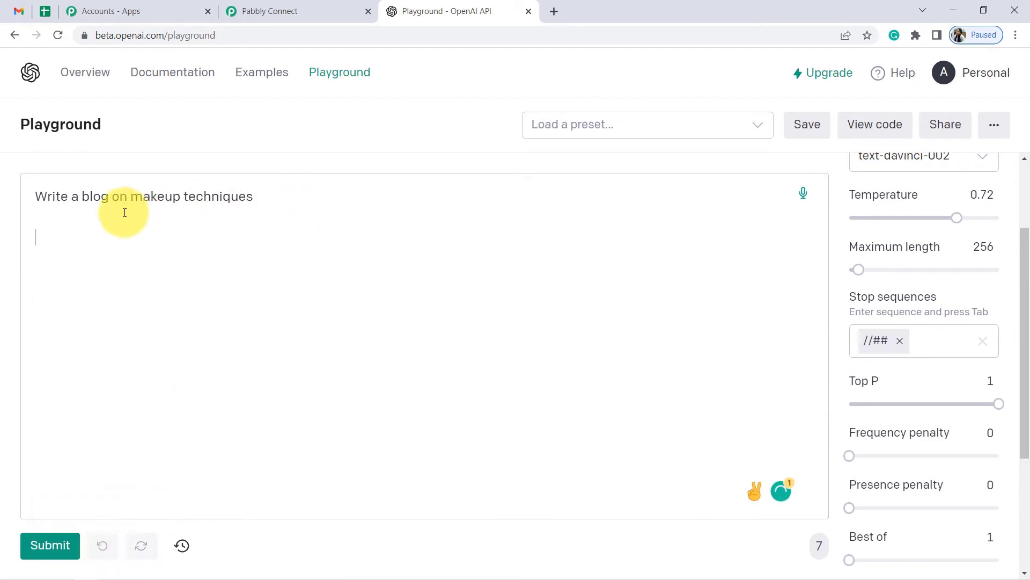
double_click(73, 198)
triple_click(69, 195)
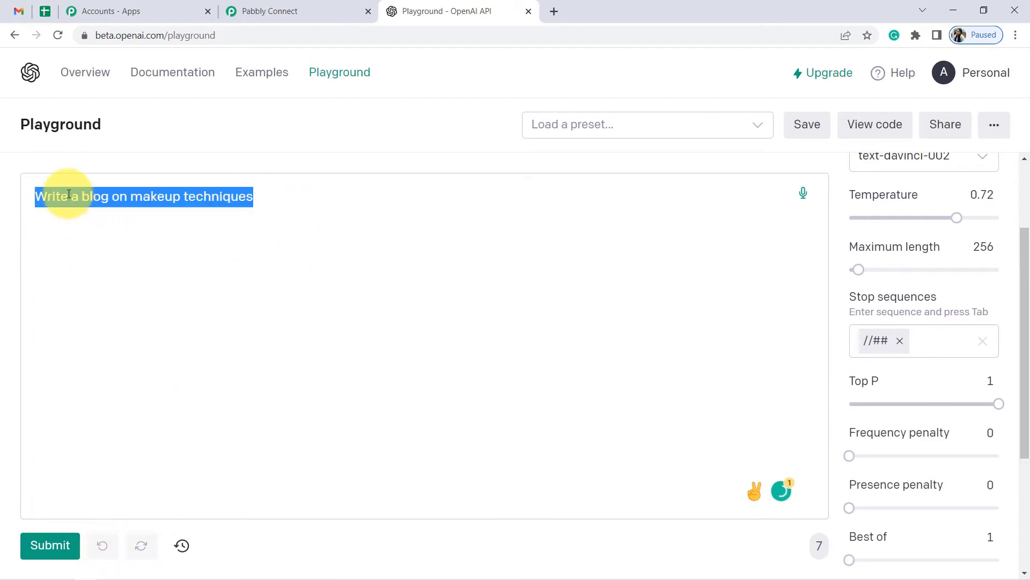
text(Wirite a reply to th)
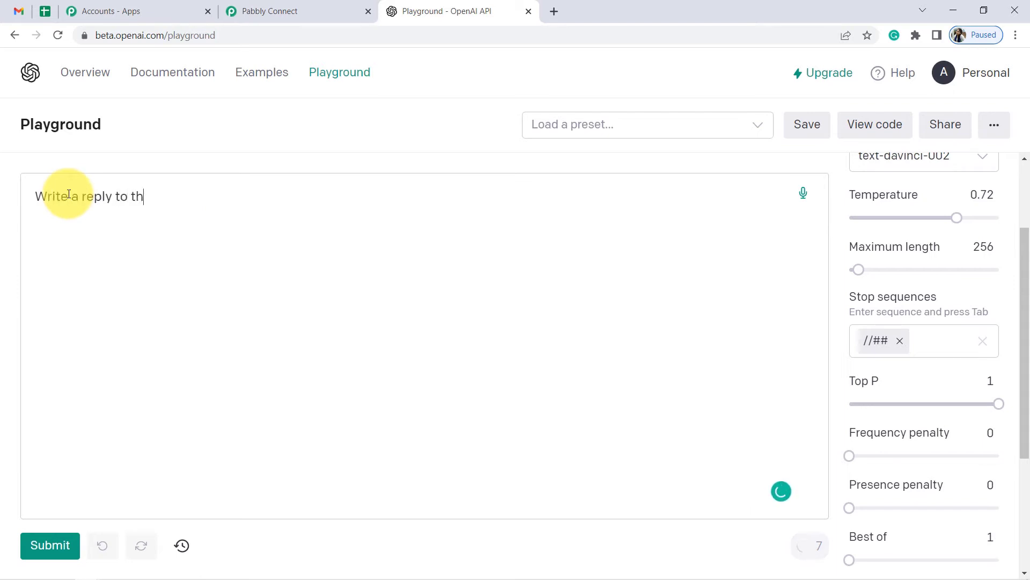
text(is comment.)
key(Return)
key(Return)
text(Your video is really very interesting. Can you also add the subtitles?)
End the prompt with //## on a new line and generate the comment reply
drag(71, 197, 226, 204)
drag(91, 236, 283, 236)
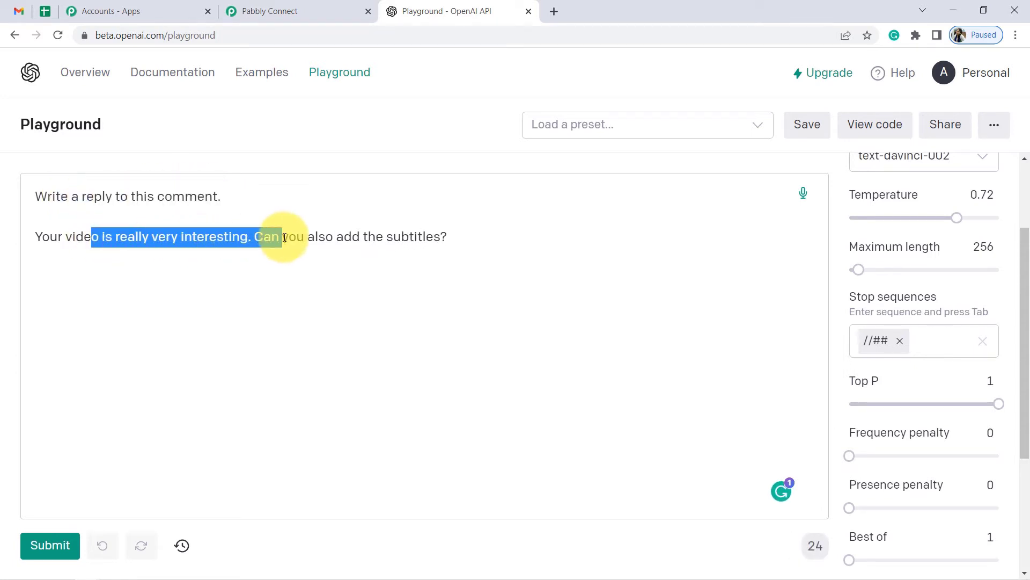
click(340, 236)
click(401, 234)
drag(378, 233, 152, 237)
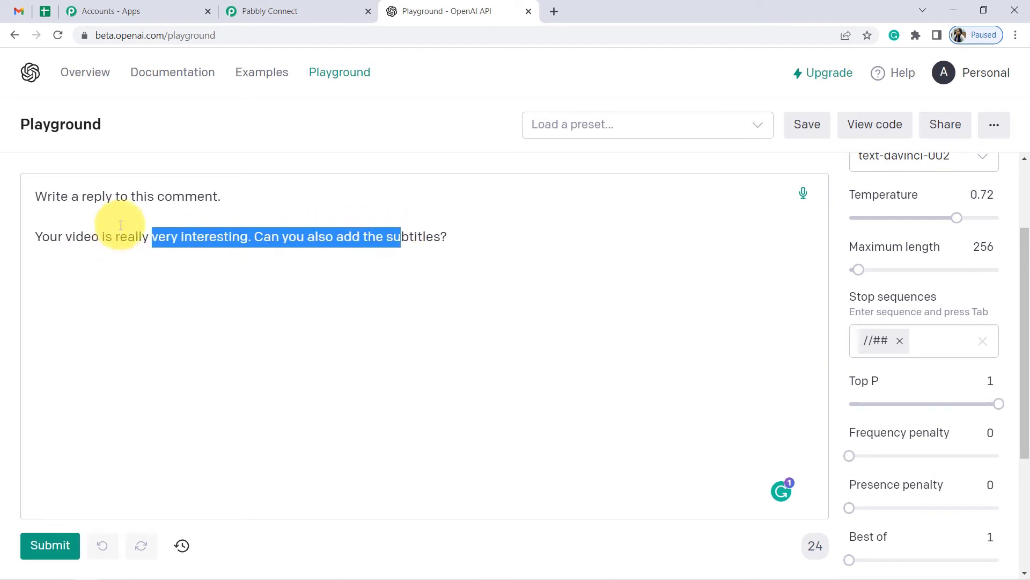
click(459, 231)
key(Return)
key(Return)
text(/)
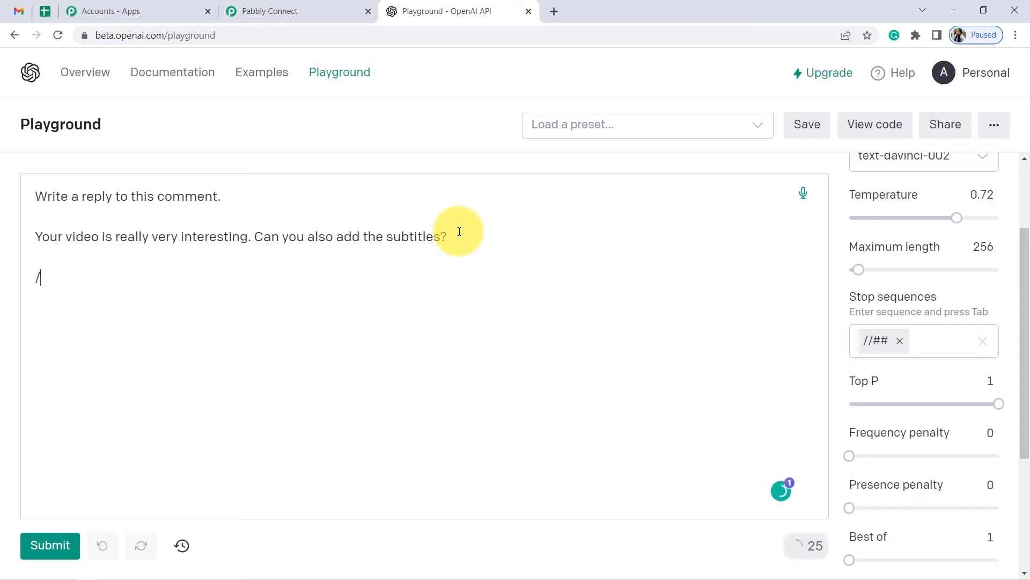
text(/##)
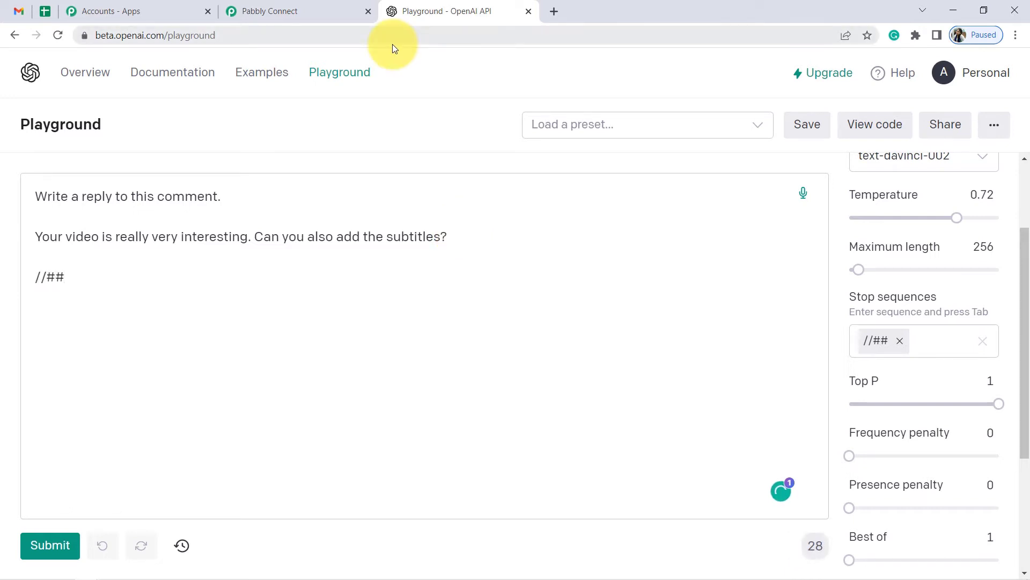
drag(50, 237, 74, 276)
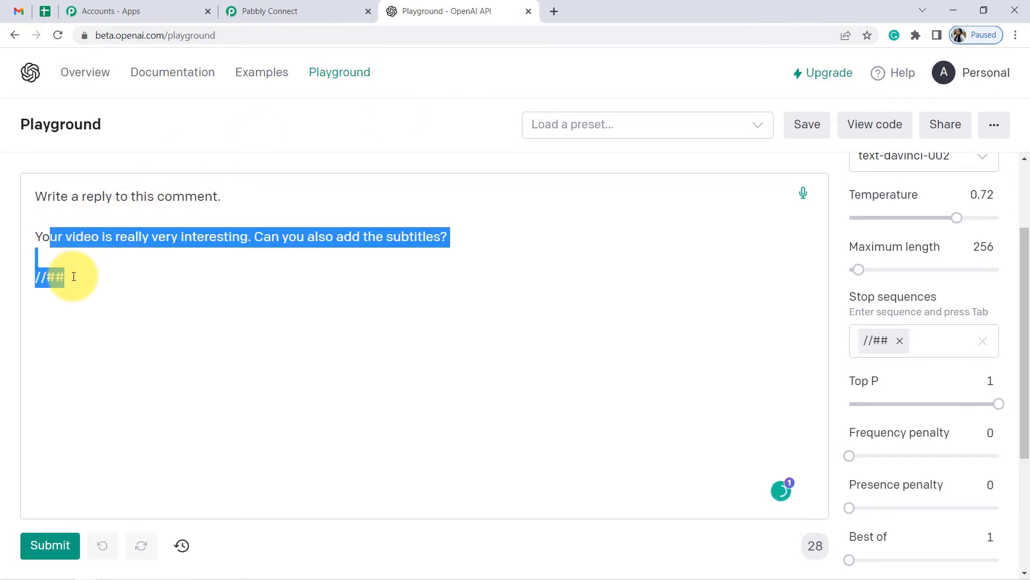
click(75, 276)
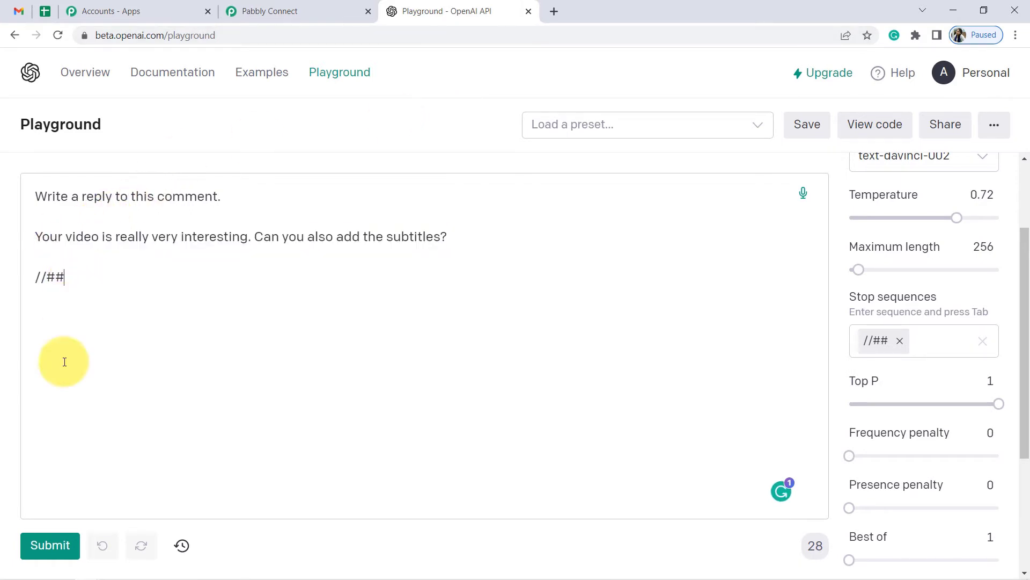
click(44, 545)
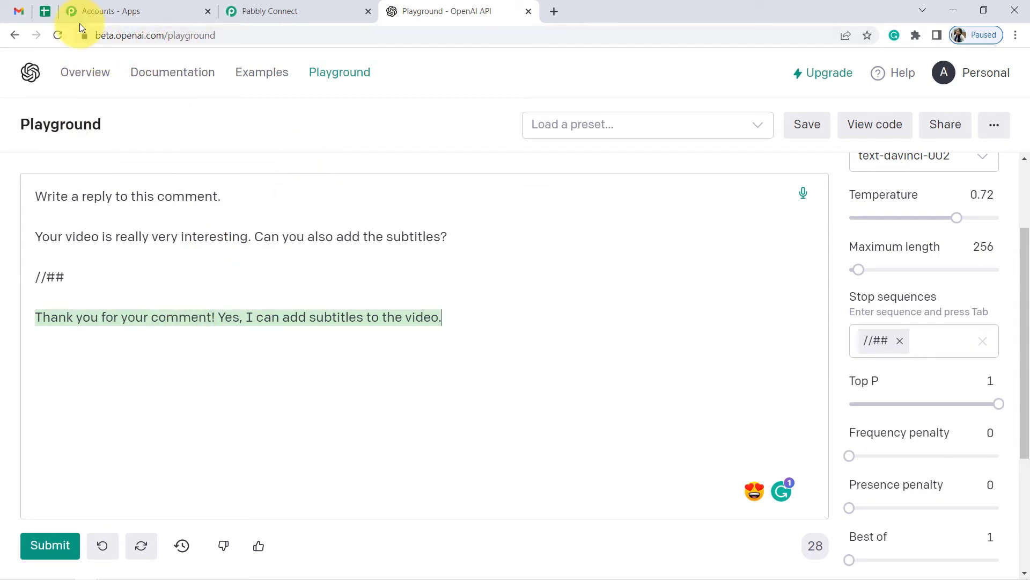
Start a new connection on the OpenAI Generate Content action and open the API Keys page
click(281, 7)
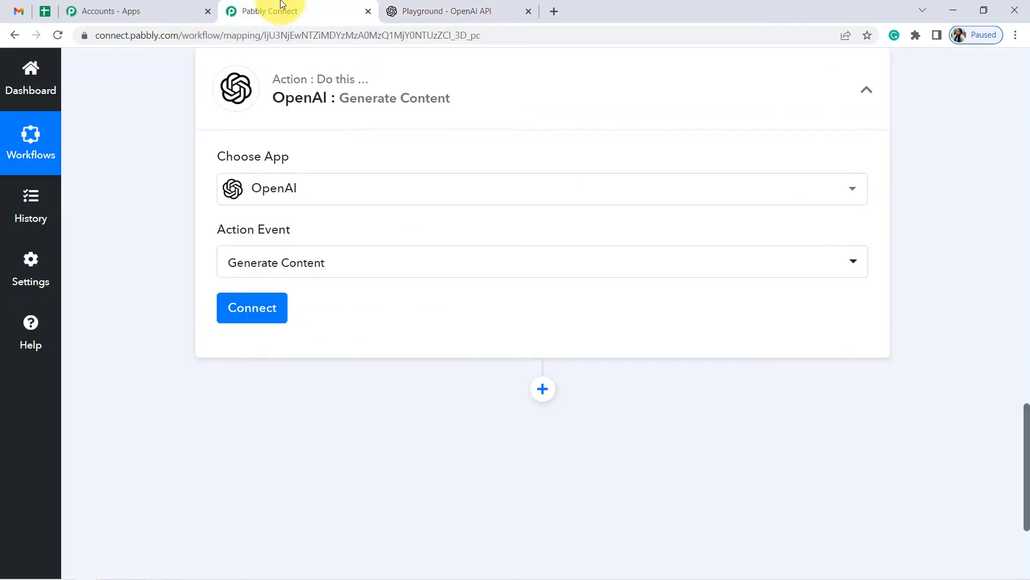
click(238, 310)
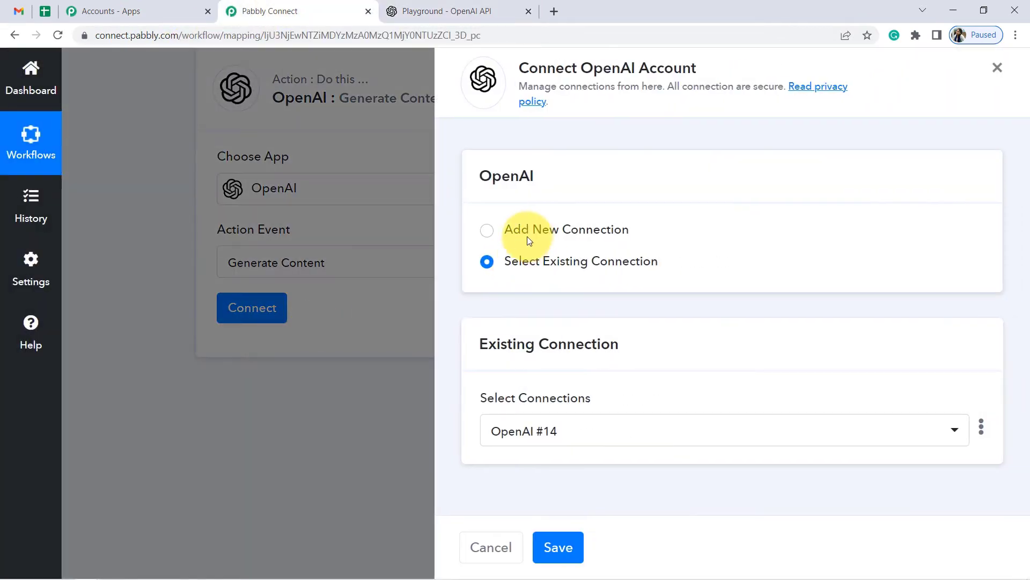
click(528, 238)
scroll(609, 326, down, 1)
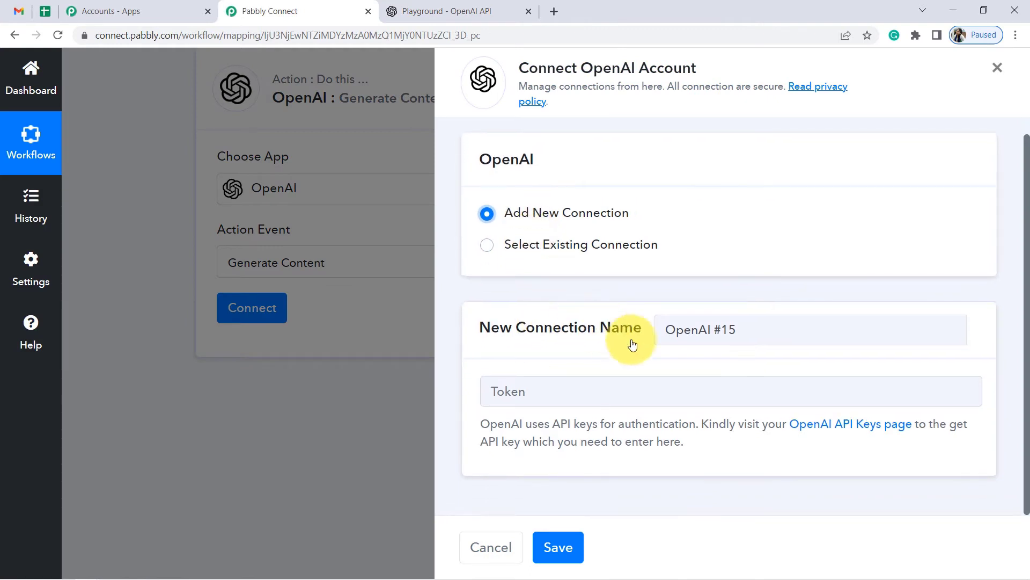
right_click(806, 426)
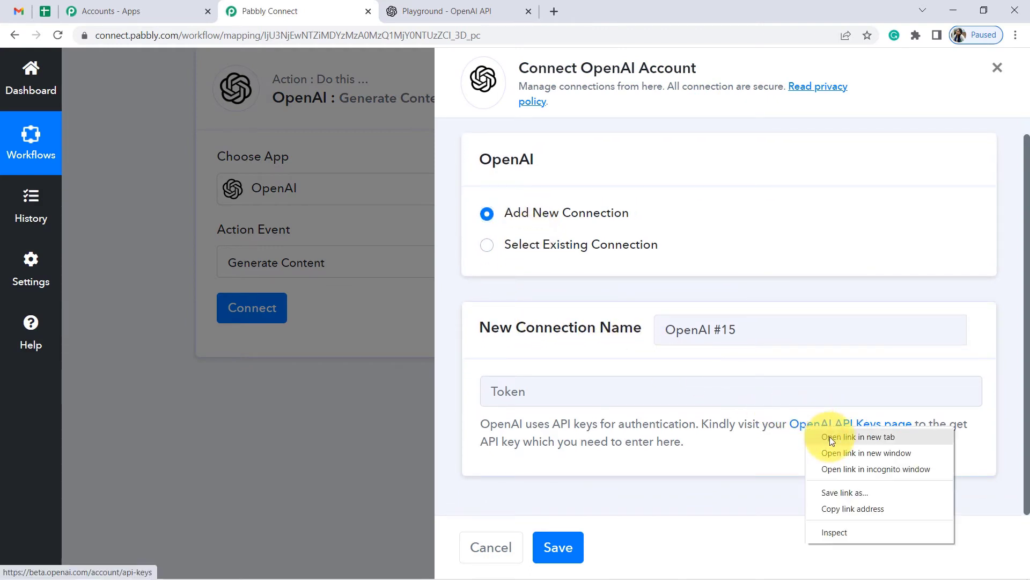
click(830, 435)
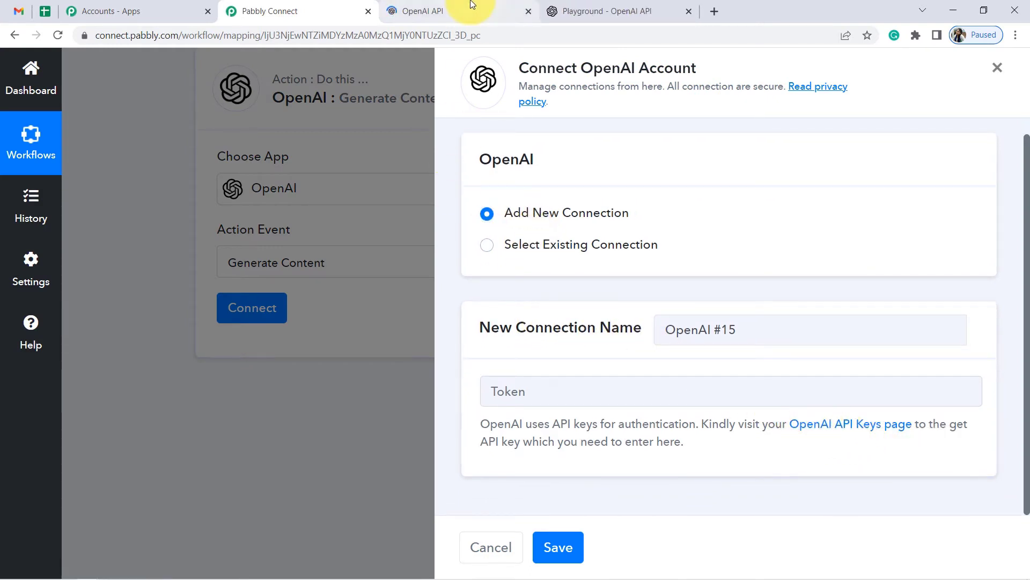
Copy a secret API key, paste it into the Token field and save the connection
click(468, 10)
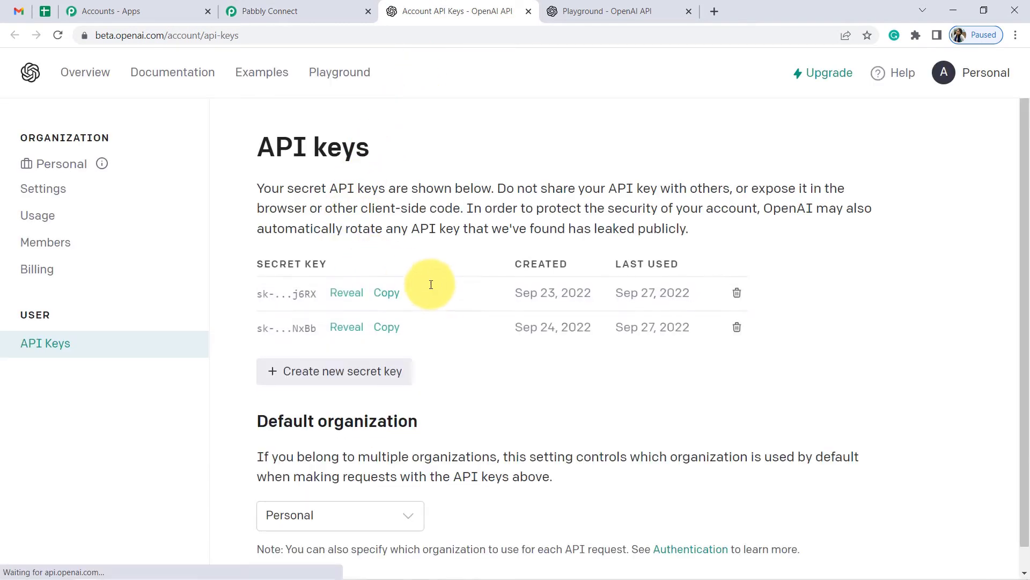
click(392, 334)
click(344, 11)
click(554, 393)
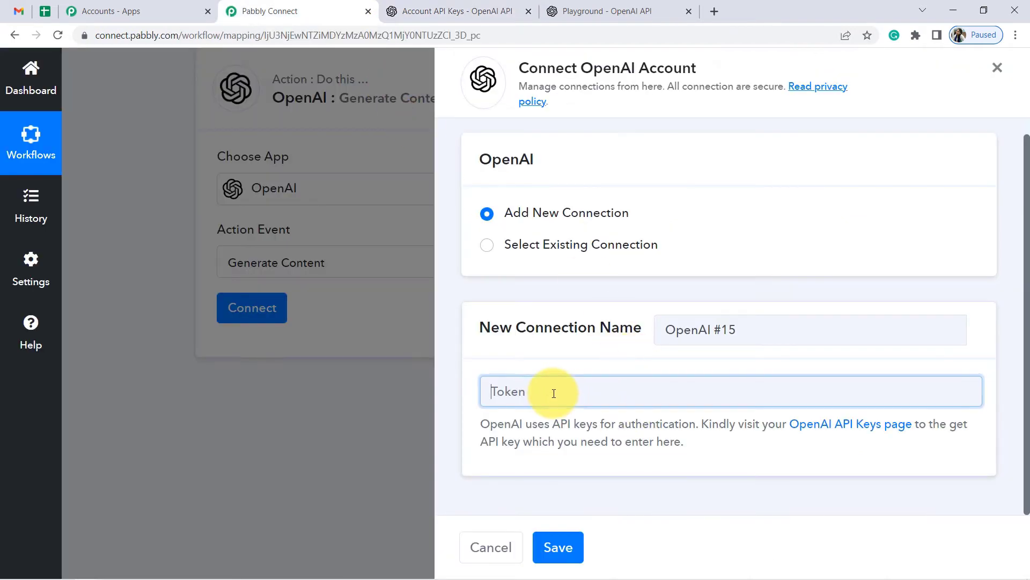
key(ctrl+v)
click(558, 546)
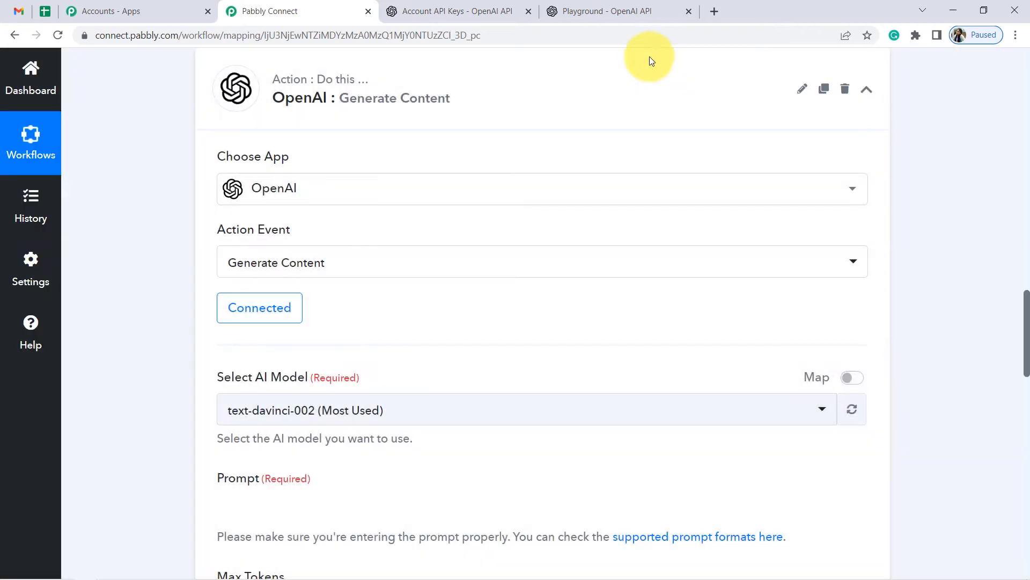
Choose text-davinci-002 (Most Used) as the OpenAI step's AI model after comparing the Playground's list
scroll(384, 354, down, 2)
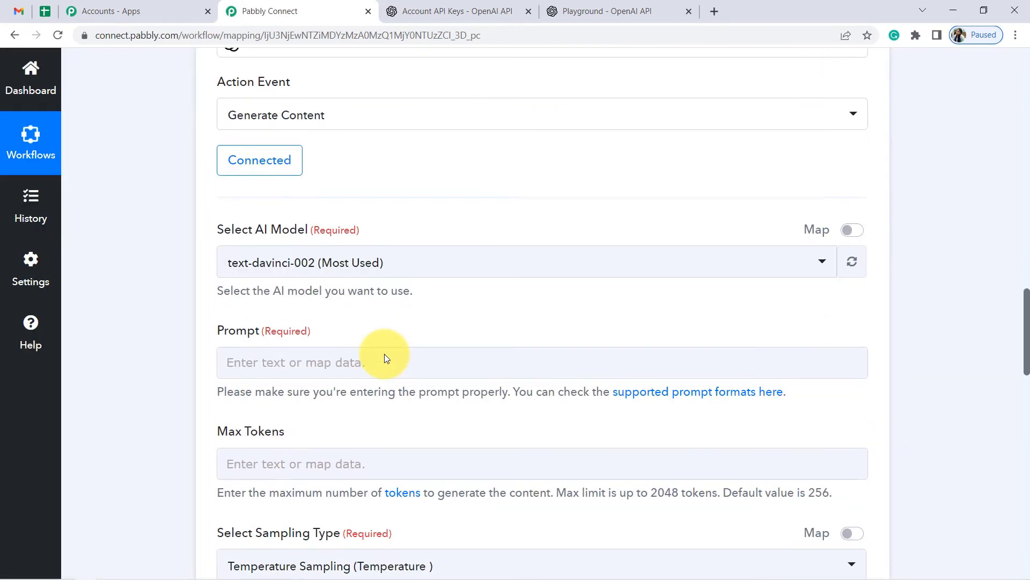
scroll(384, 353, down, 1)
drag(218, 176, 357, 177)
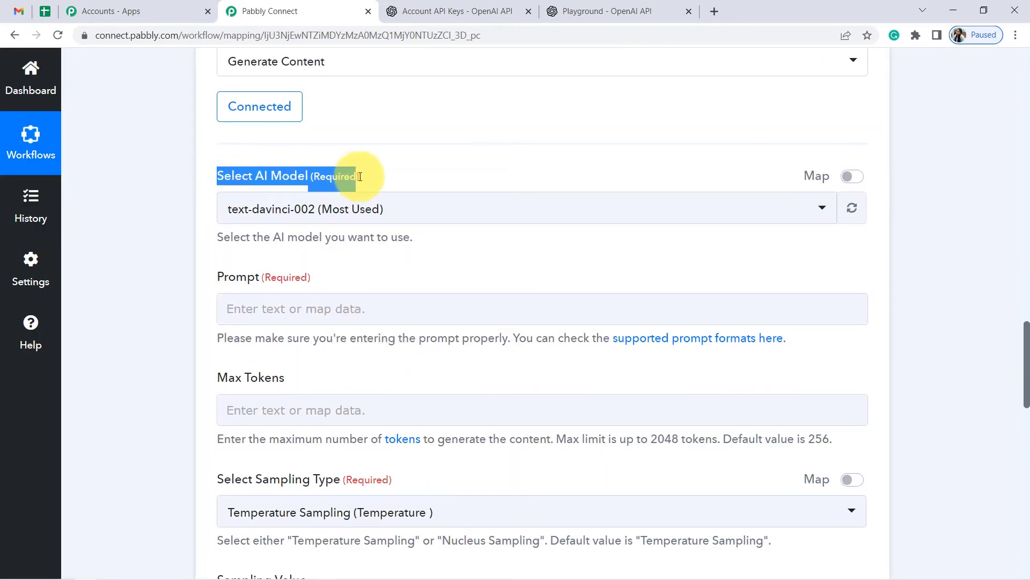
click(279, 221)
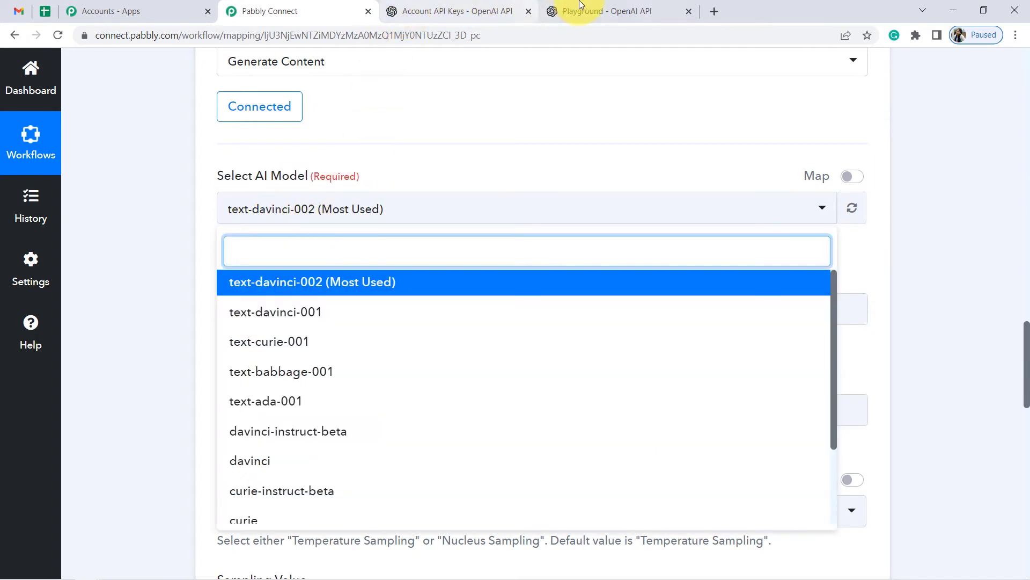
drag(575, 4, 446, 5)
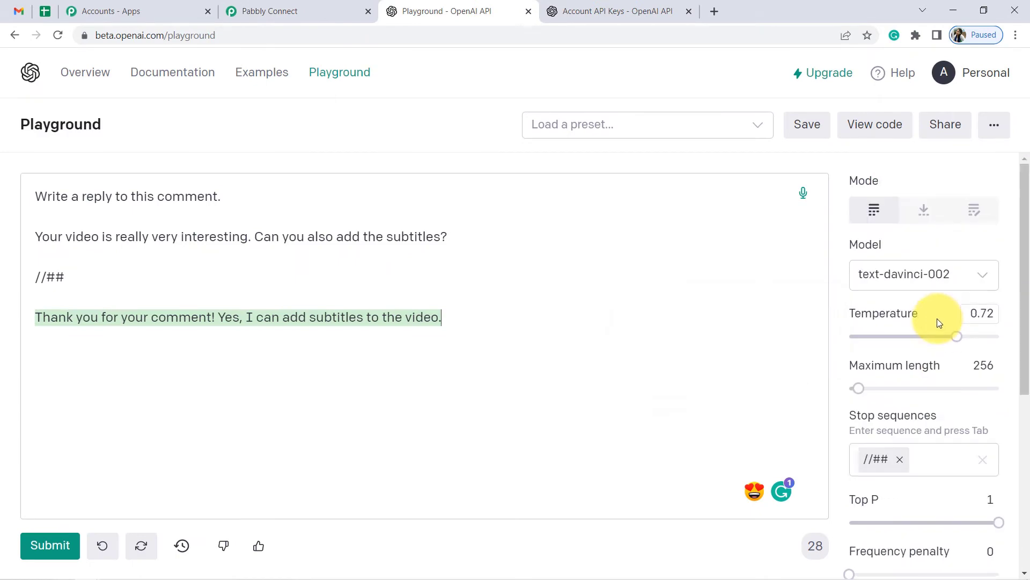
click(931, 276)
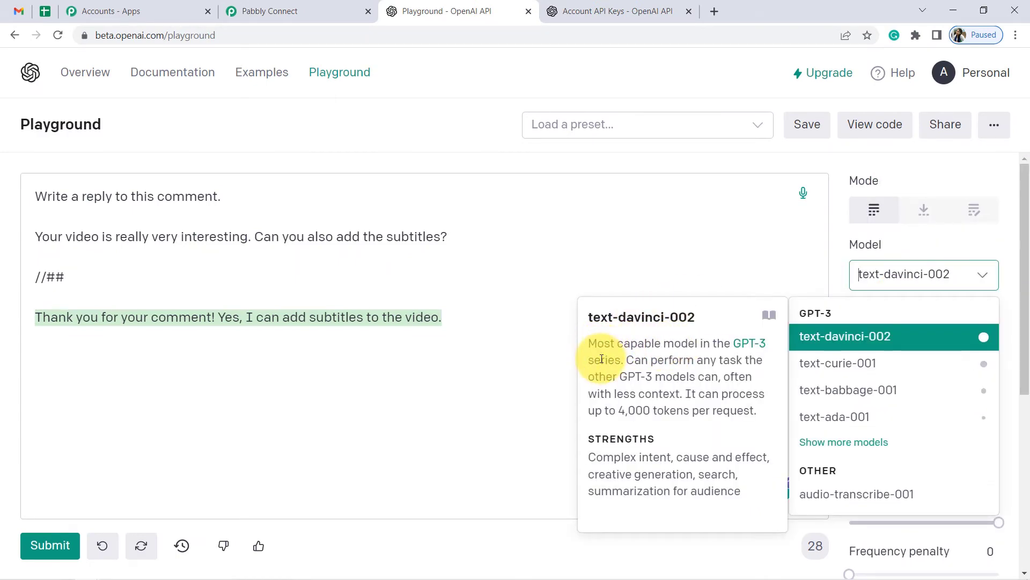
click(257, 10)
click(169, 233)
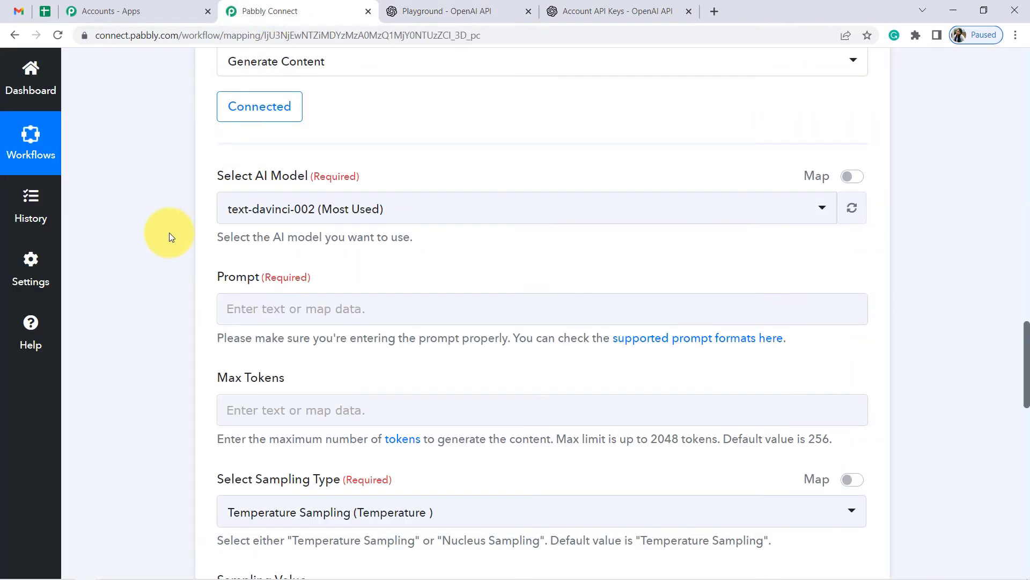
scroll(169, 233, down, 2)
drag(223, 142, 295, 143)
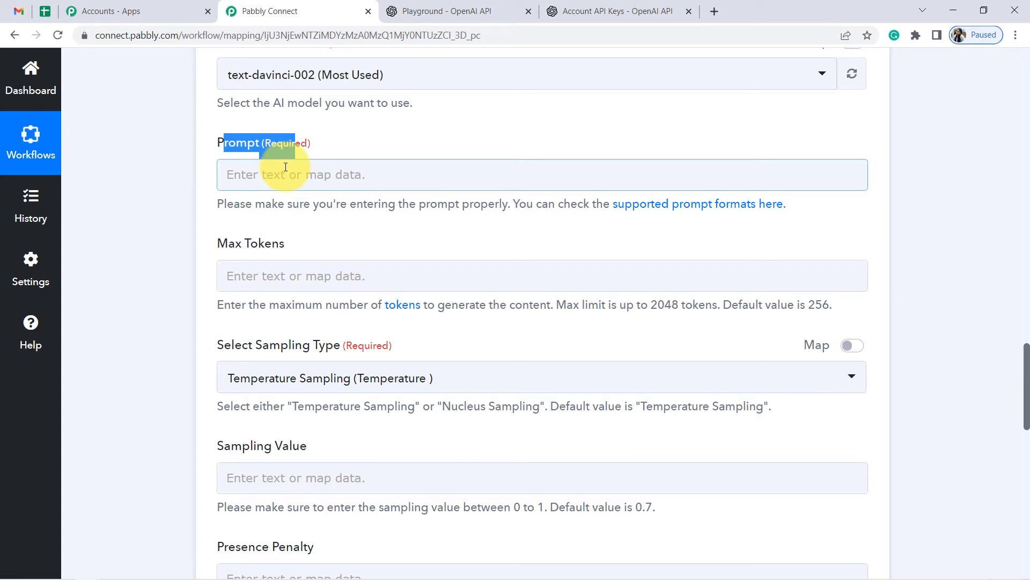
Type 'Write a Blog on.' into the OpenAI Prompt field followed by a new line
click(231, 173)
text(W)
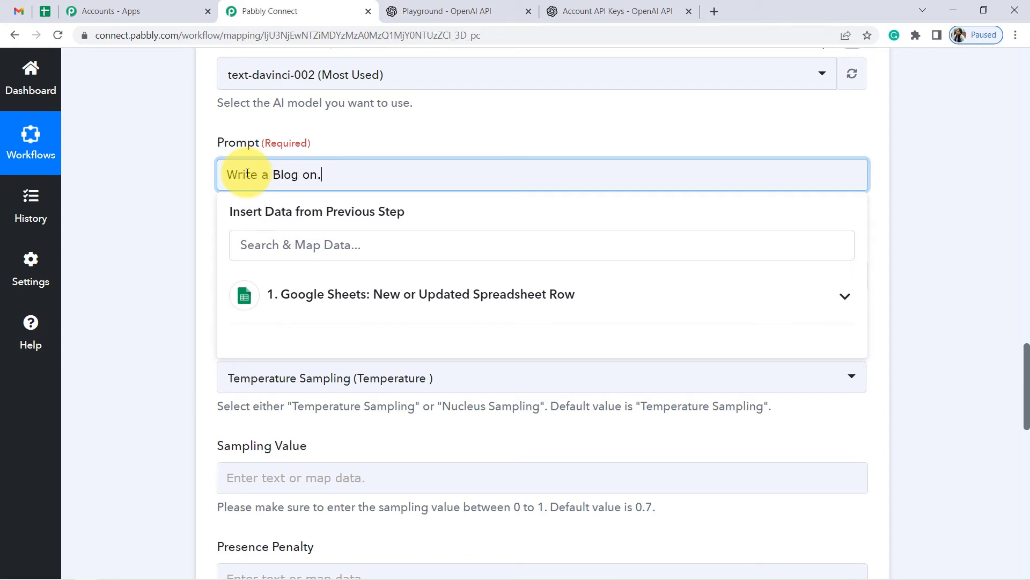
text(rite a Blog on.)
key(Return)
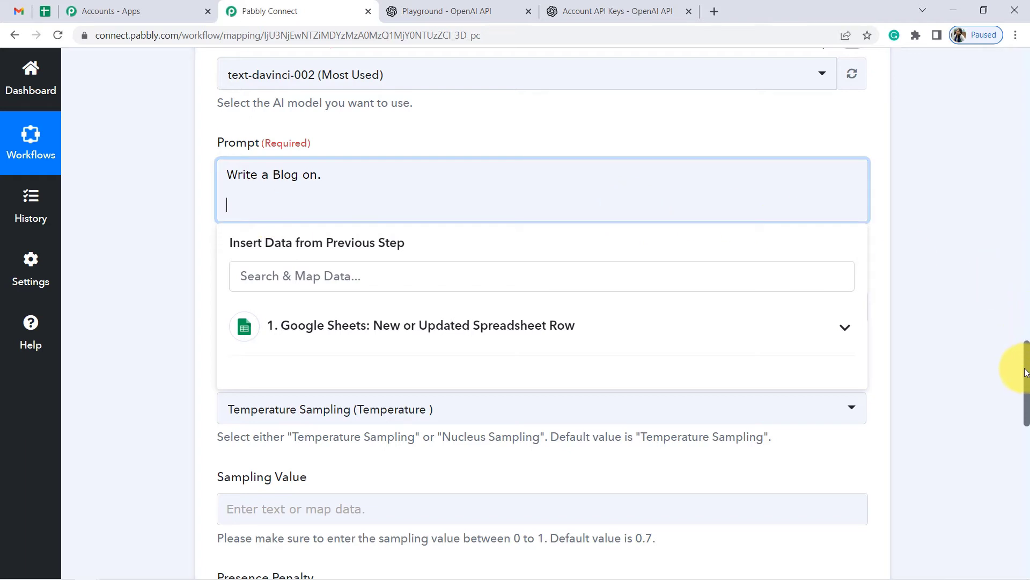
Map the Google Sheets Bog Titles value into the prompt
click(294, 327)
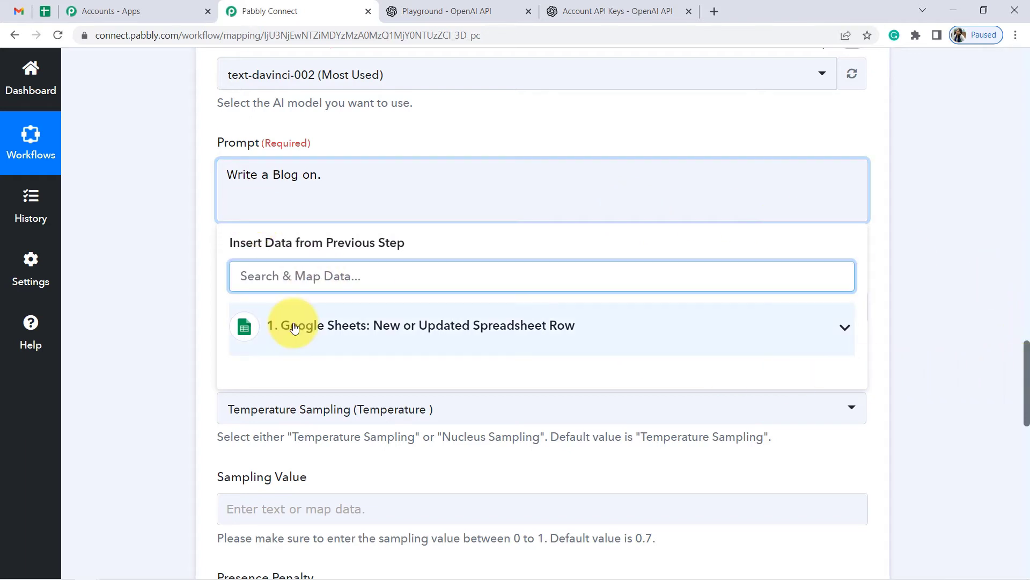
click(349, 328)
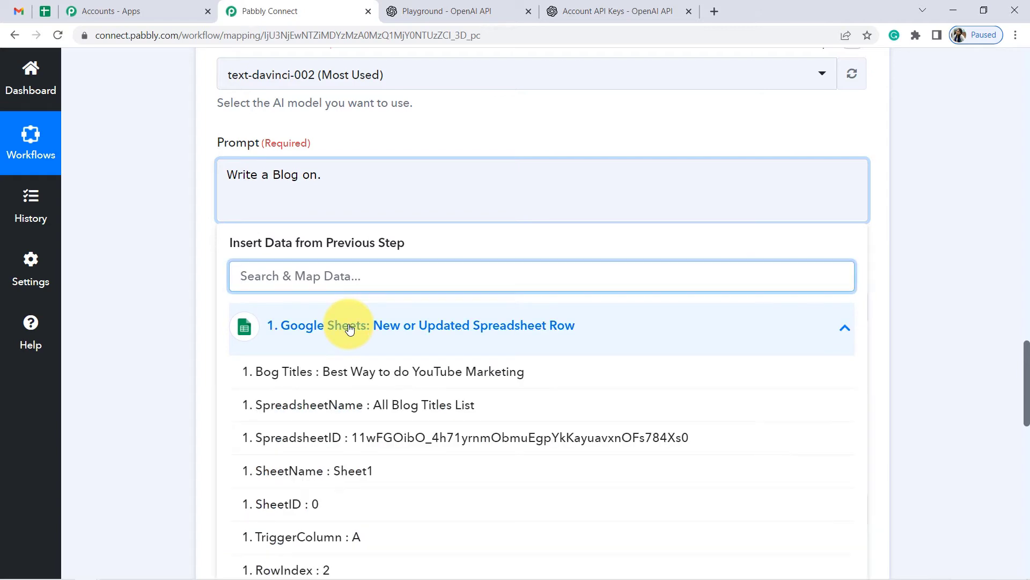
scroll(386, 285, down, 3)
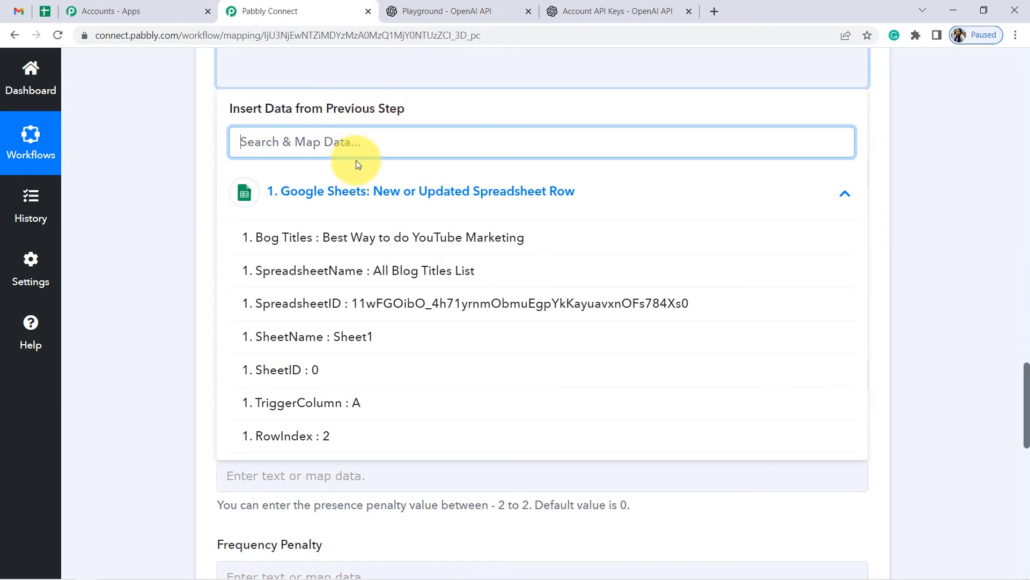
click(417, 240)
click(168, 217)
scroll(169, 217, up, 4)
scroll(169, 218, up, 1)
scroll(395, 197, down, 1)
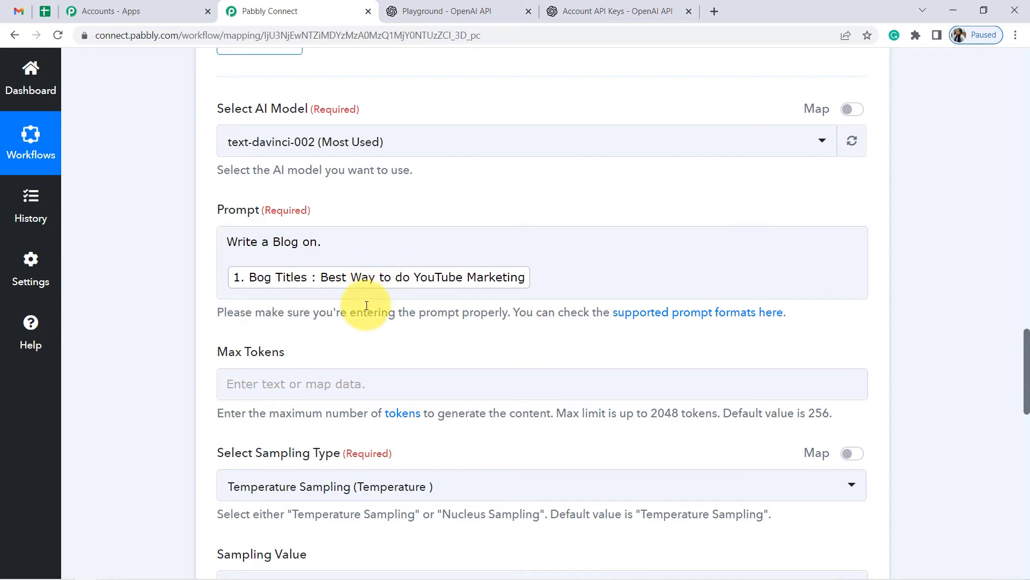
scroll(413, 267, down, 3)
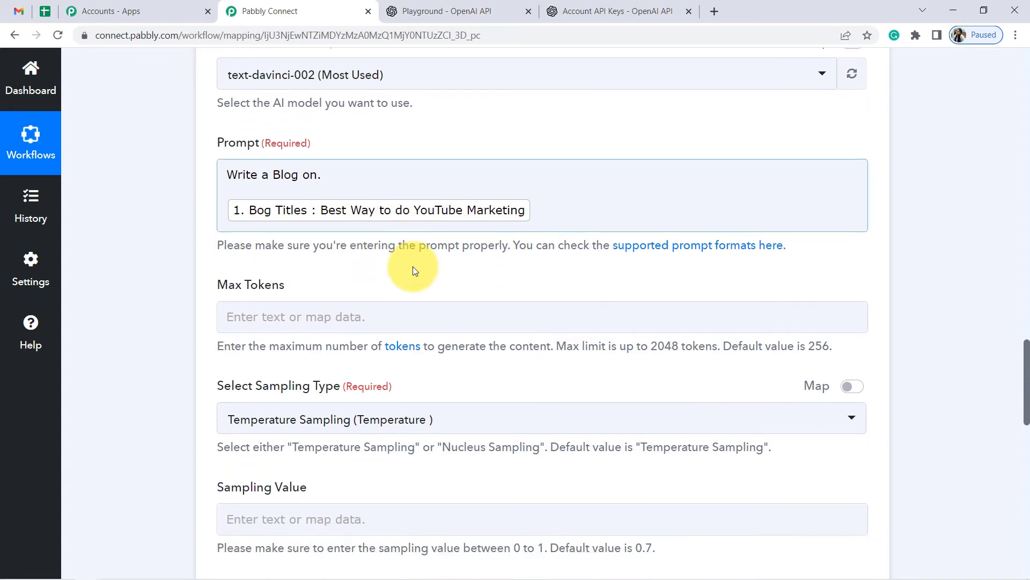
triple_click(230, 150)
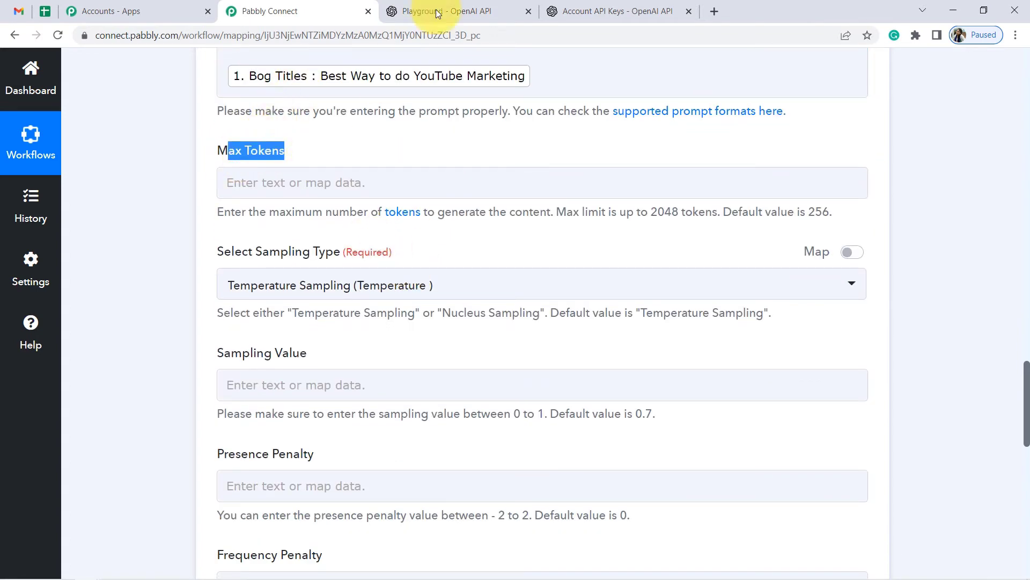
click(472, 11)
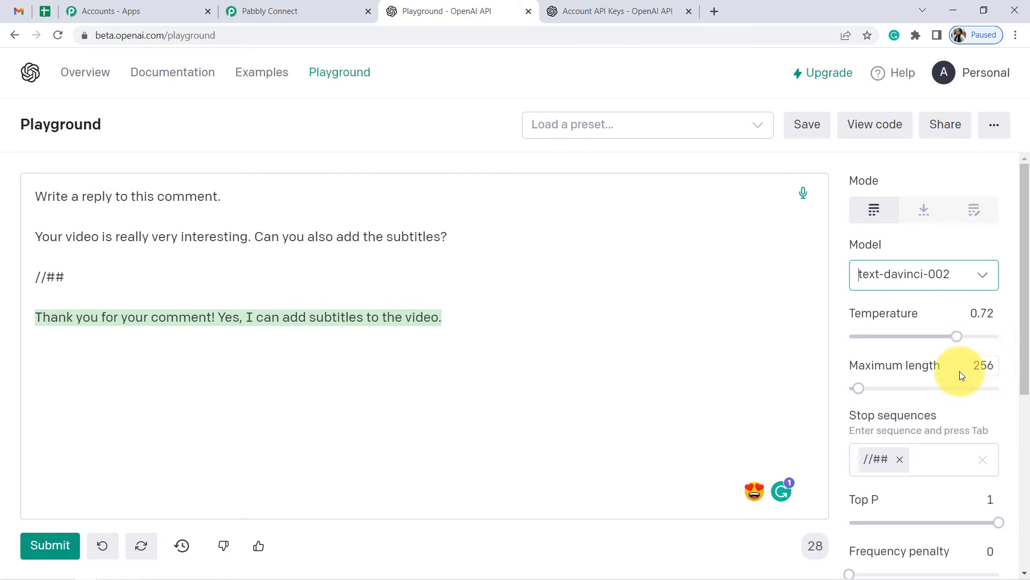
click(352, 10)
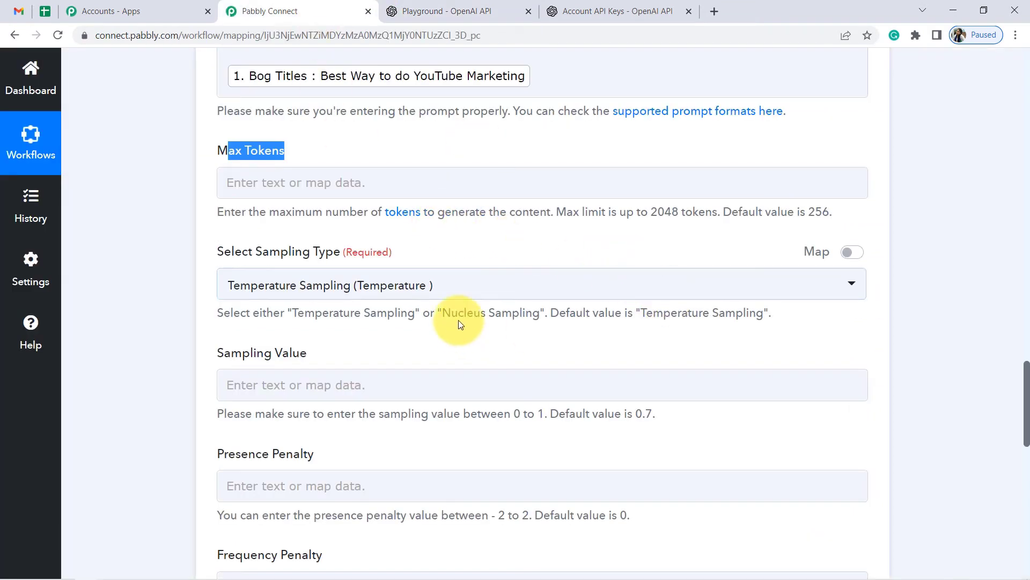
click(820, 209)
drag(836, 210, 756, 221)
scroll(271, 216, down, 1)
drag(242, 184, 370, 185)
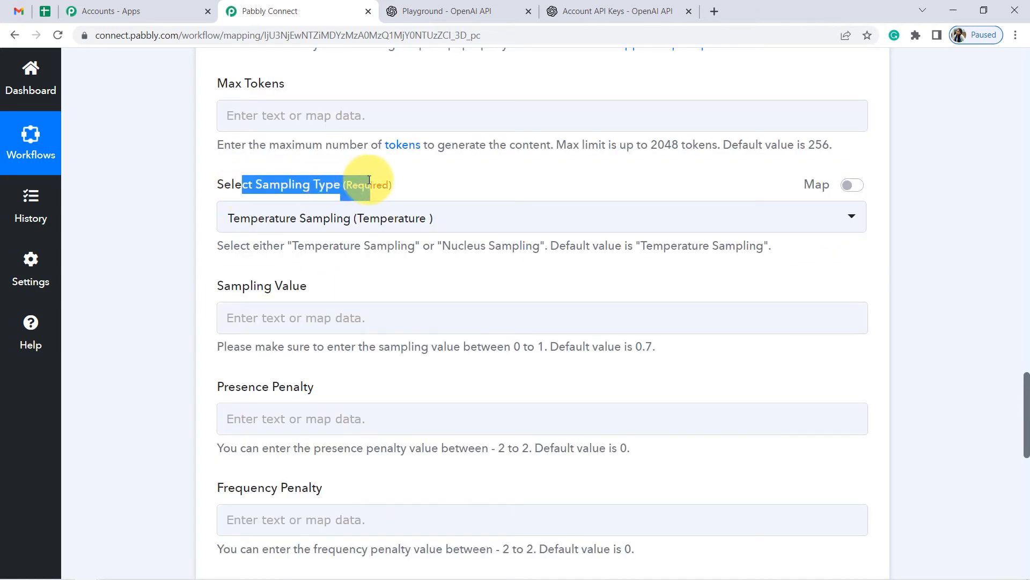
click(412, 12)
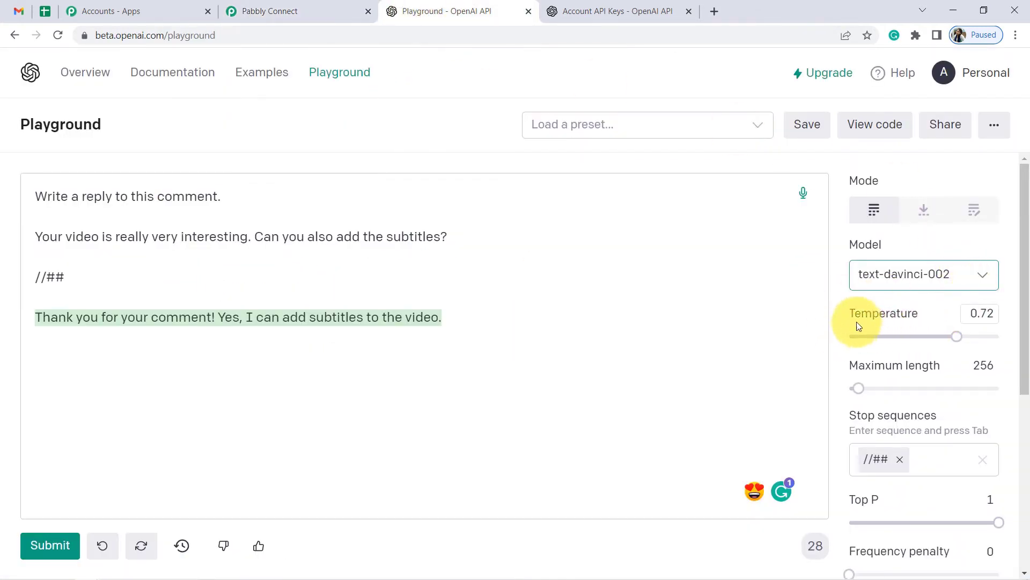
mouse_move(883, 324)
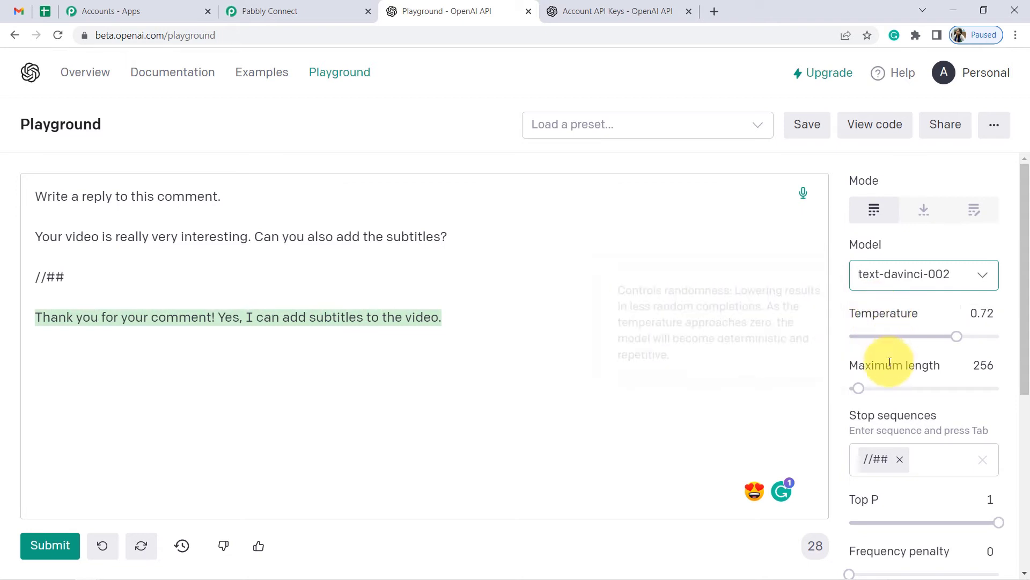
scroll(886, 407, down, 2)
mouse_move(860, 365)
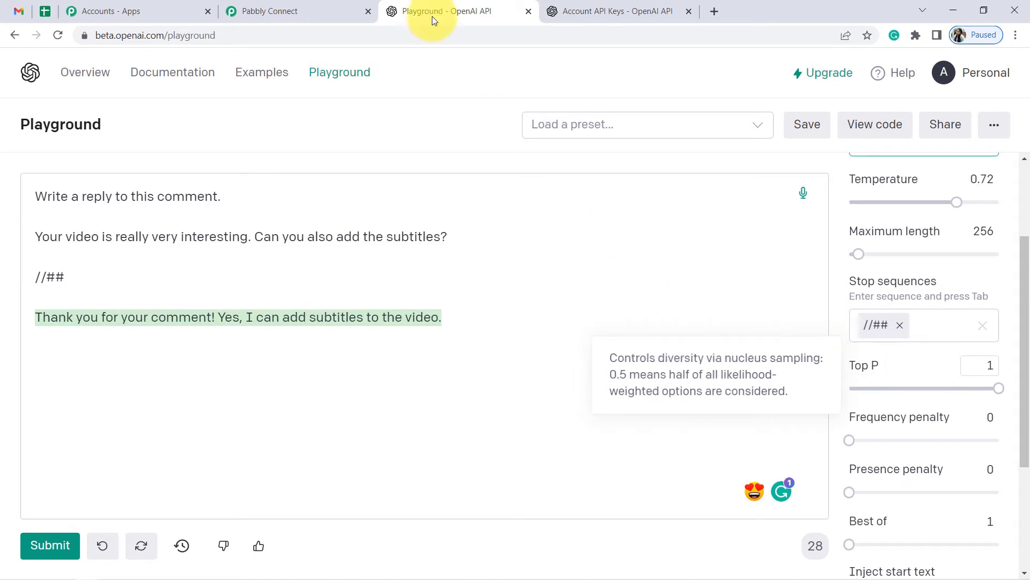
click(271, 10)
click(152, 250)
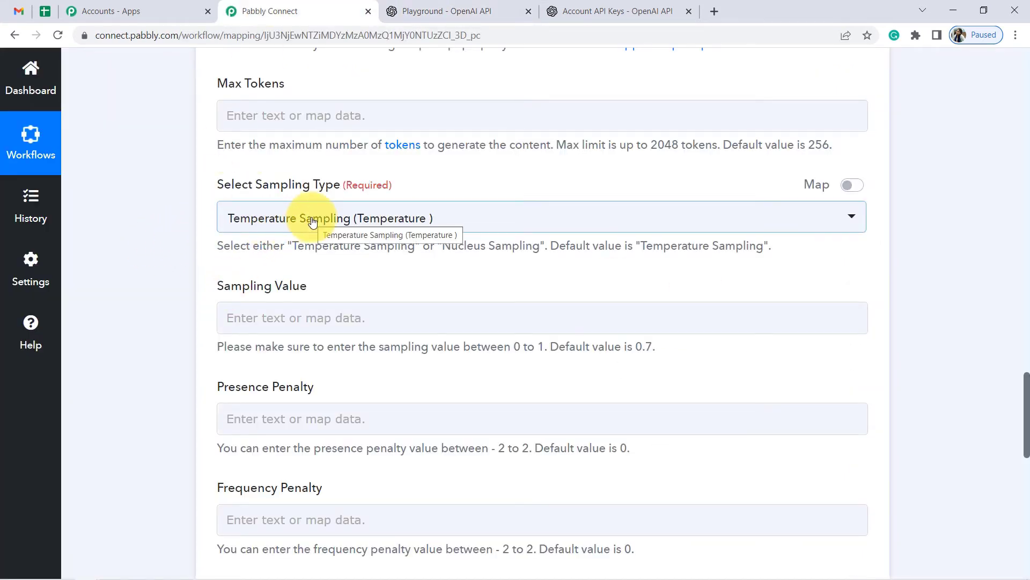
scroll(269, 230, down, 1)
drag(218, 219, 308, 222)
drag(241, 318, 315, 323)
click(268, 423)
drag(323, 421, 235, 422)
scroll(419, 375, down, 2)
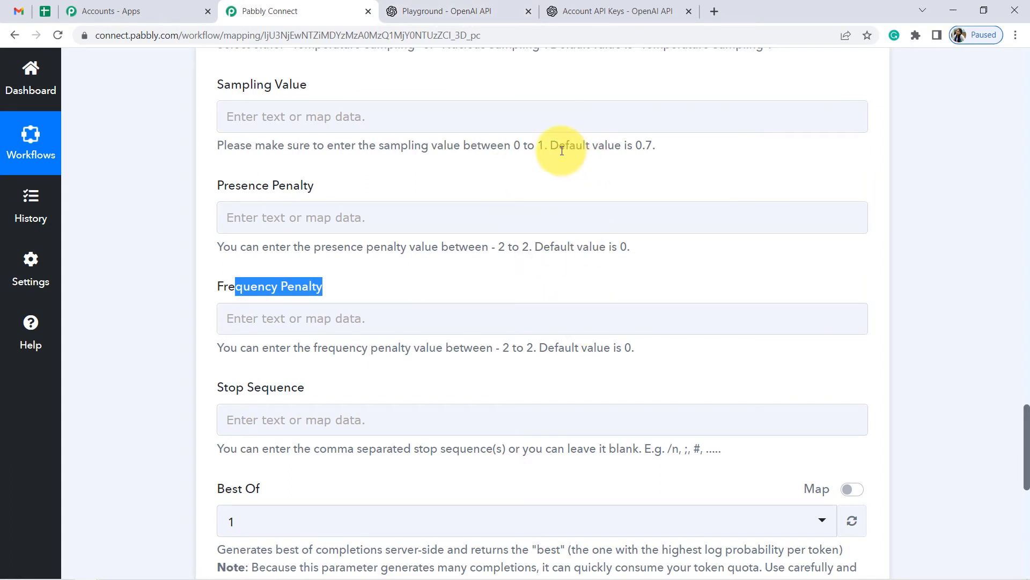
drag(562, 151, 655, 146)
drag(550, 246, 662, 255)
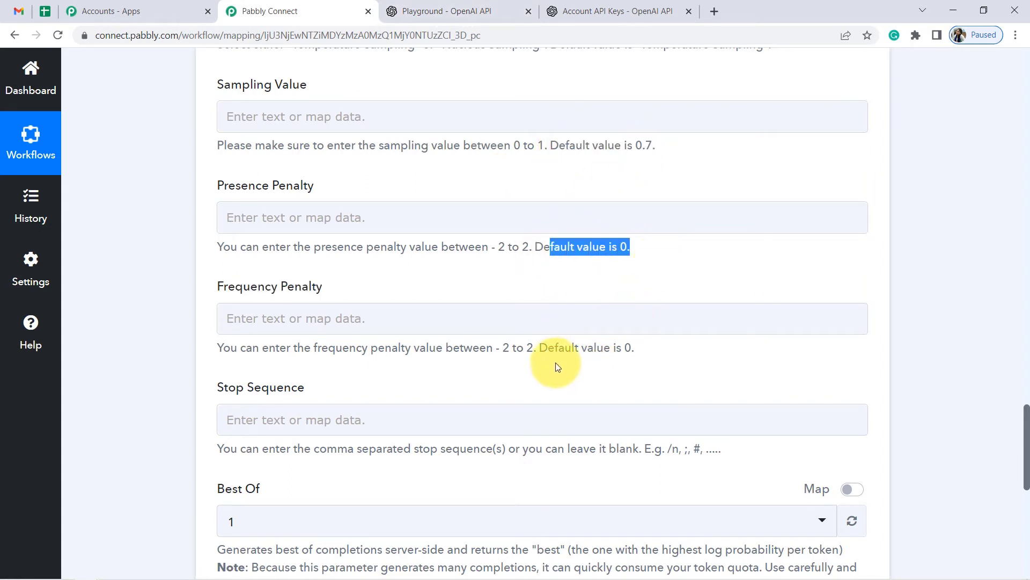
drag(539, 347, 594, 348)
drag(639, 449, 703, 454)
scroll(569, 311, down, 2)
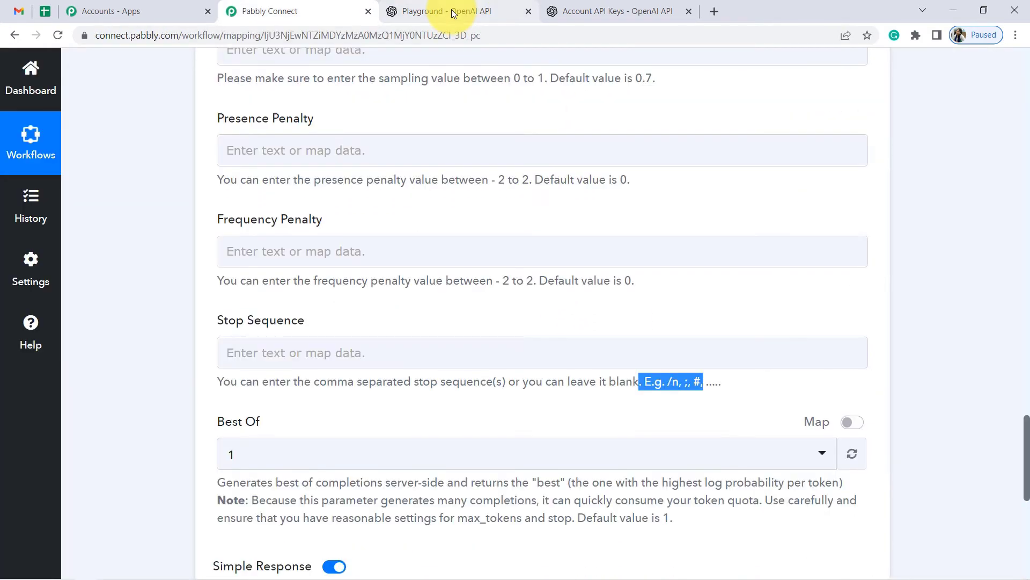
click(452, 9)
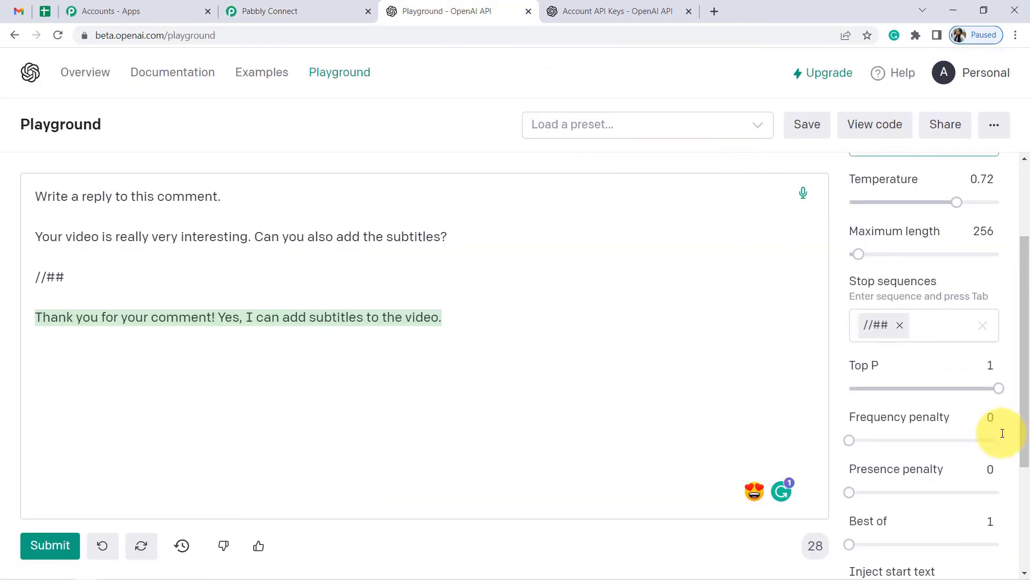
scroll(929, 337, down, 3)
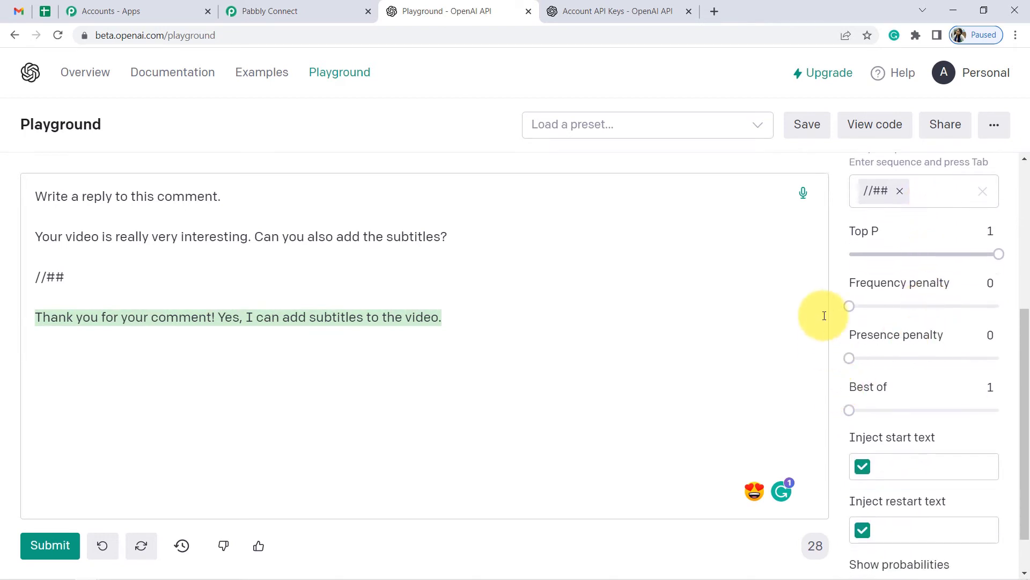
mouse_move(842, 284)
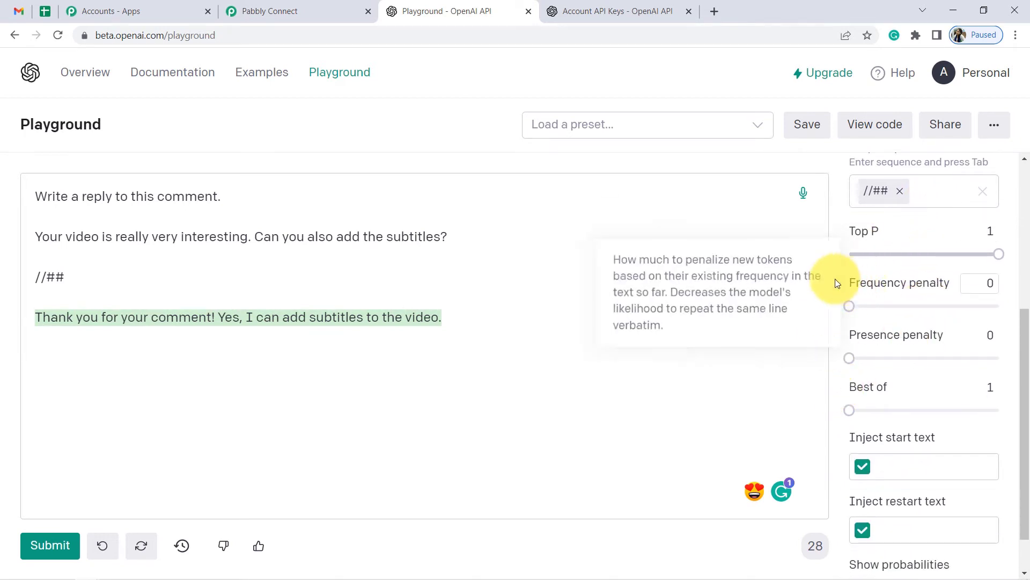
click(309, 6)
Save the OpenAI step and send a test request
scroll(164, 391, down, 6)
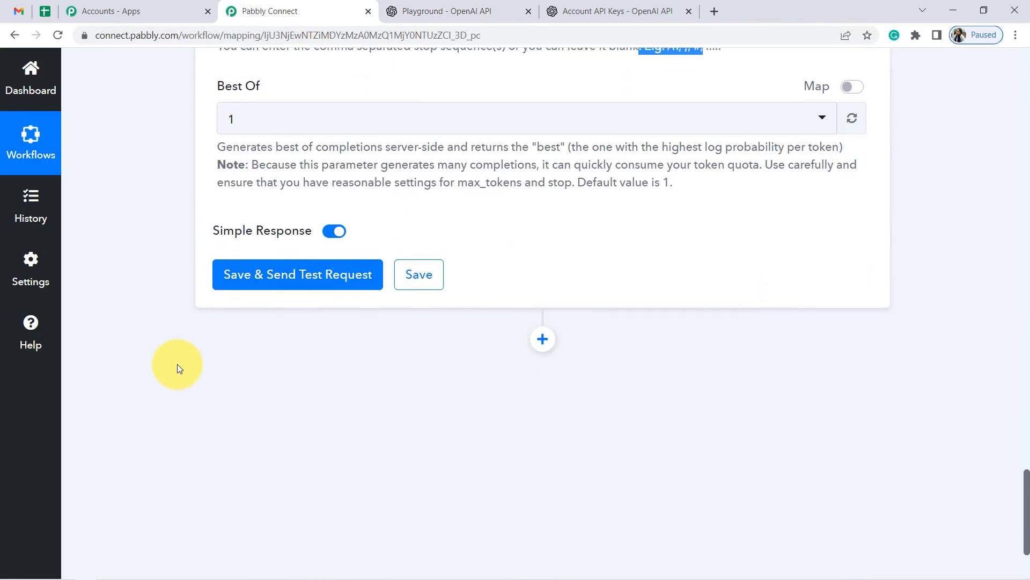
click(247, 283)
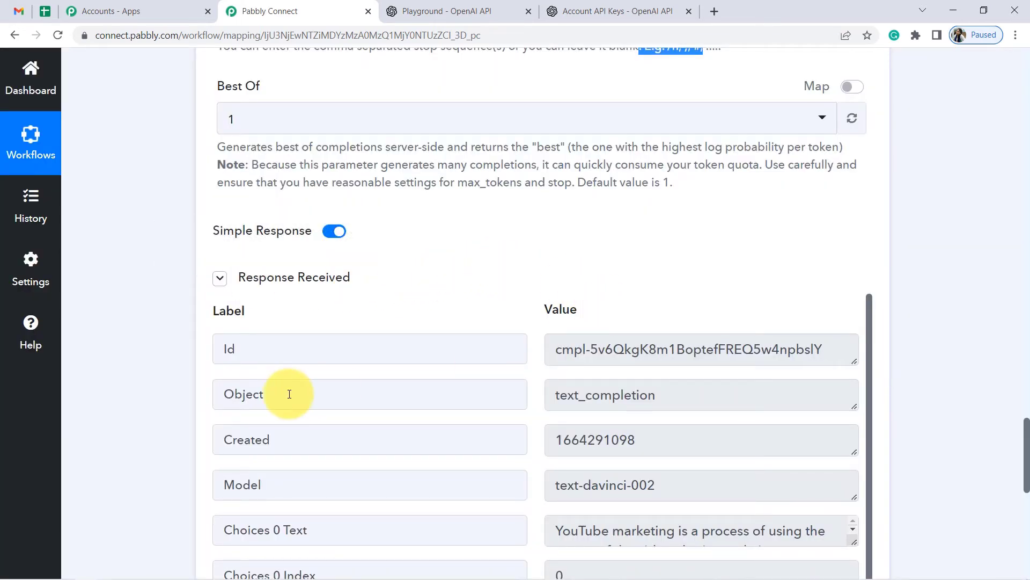
scroll(236, 420, down, 2)
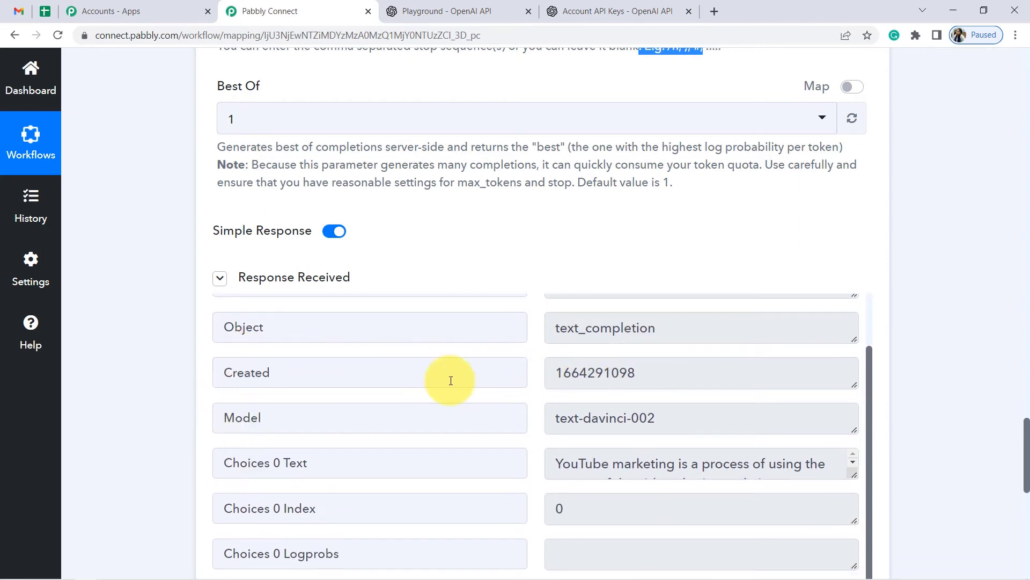
scroll(649, 371, down, 1)
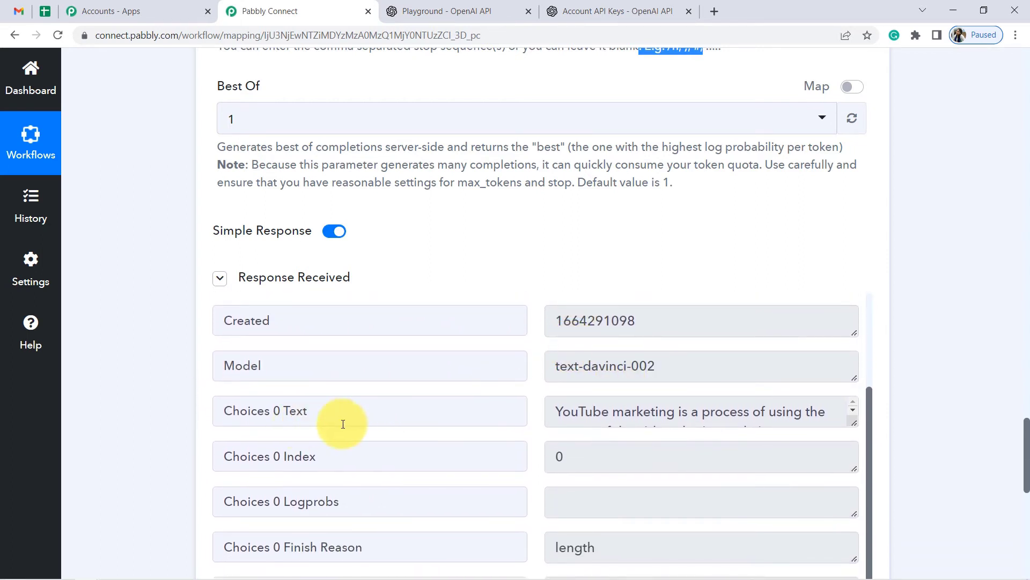
Review the generated YouTube marketing blog in the Choices 0 Text response field
click(253, 412)
drag(249, 411, 328, 411)
drag(852, 425, 841, 570)
scroll(930, 418, down, 5)
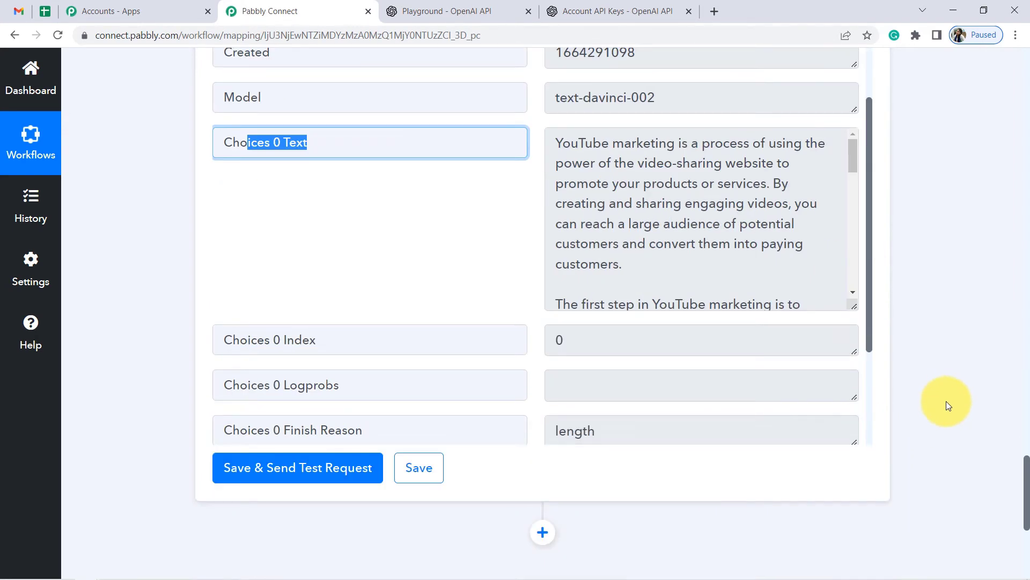
scroll(945, 401, up, 10)
scroll(947, 401, up, 5)
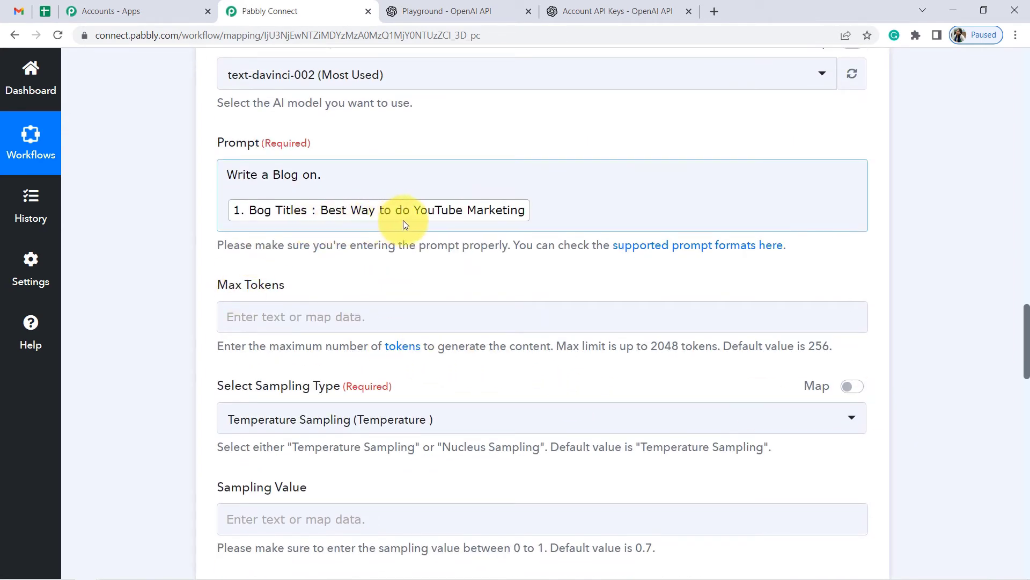
scroll(925, 354, down, 12)
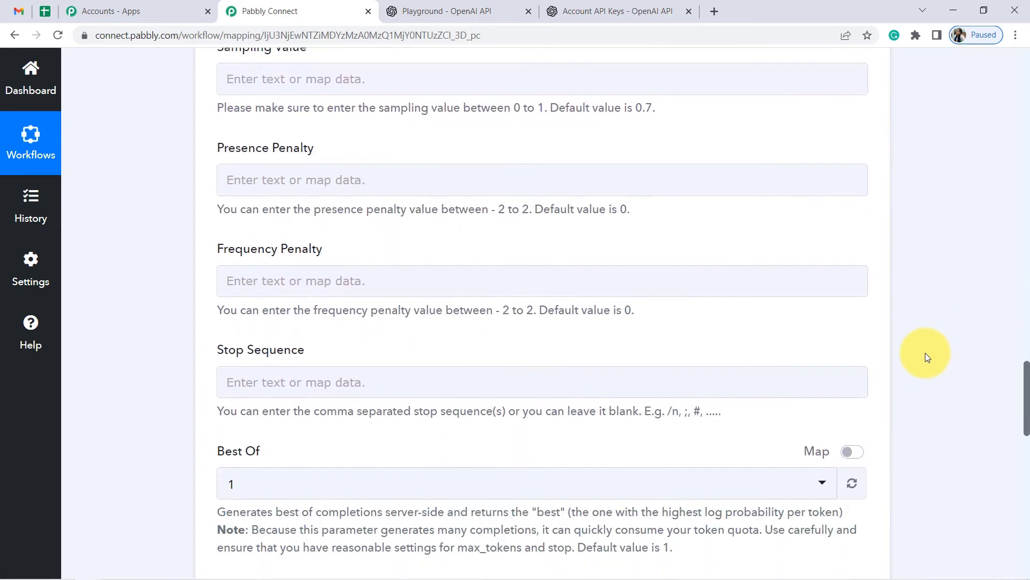
scroll(921, 348, down, 5)
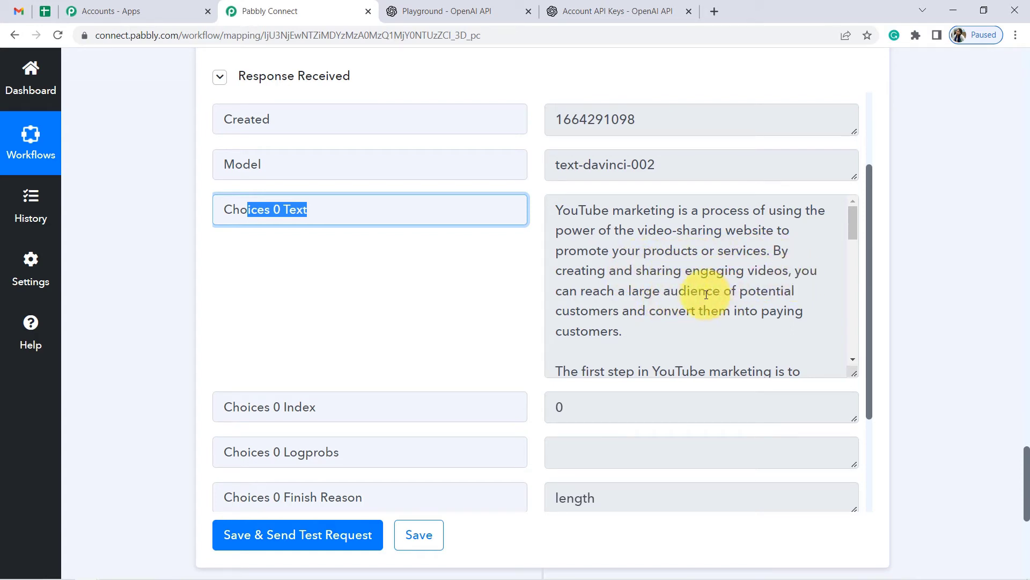
click(671, 296)
drag(582, 211, 627, 320)
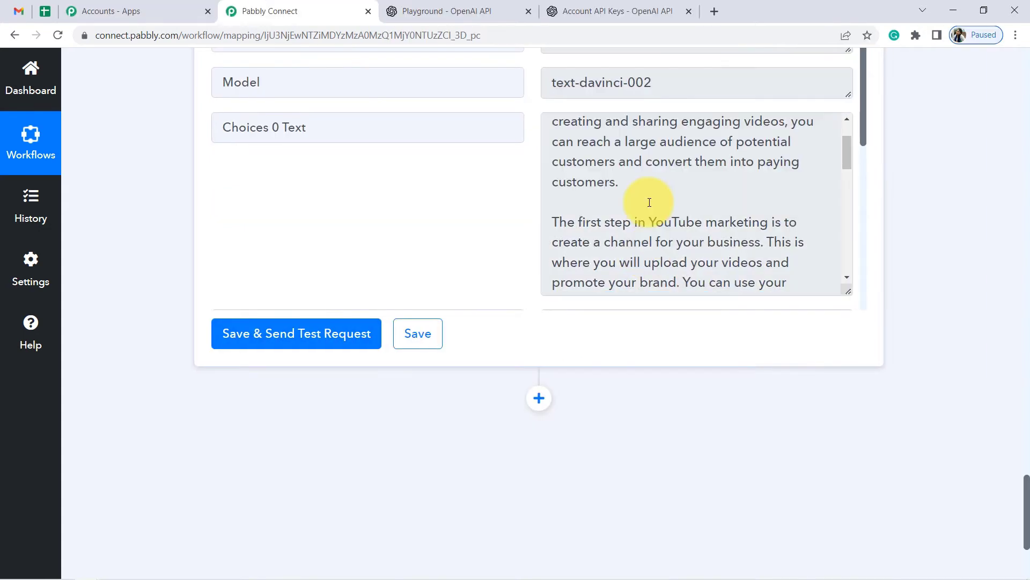
scroll(652, 202, down, 5)
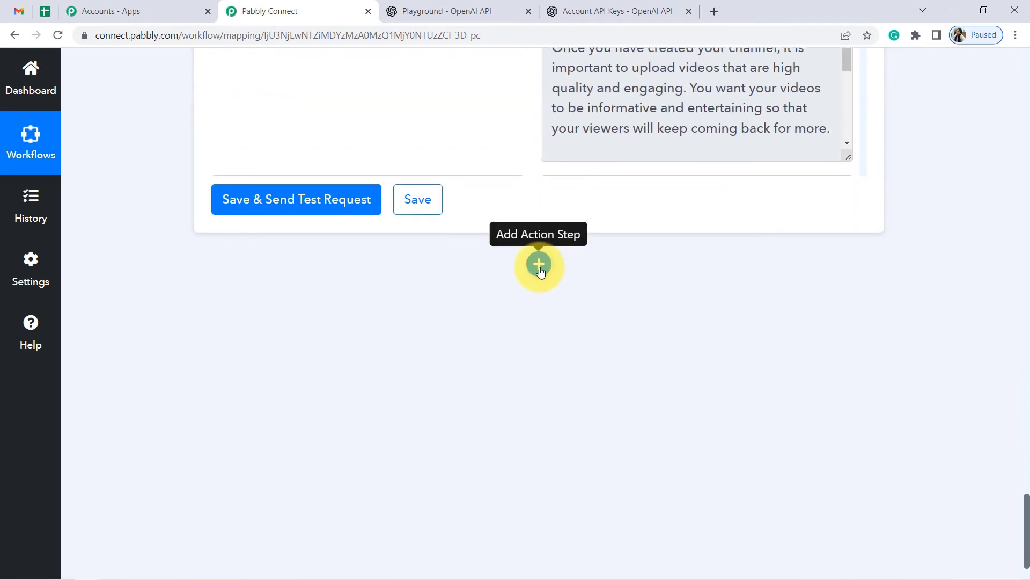
Add a new action step after OpenAI using the Google Docs app
click(538, 263)
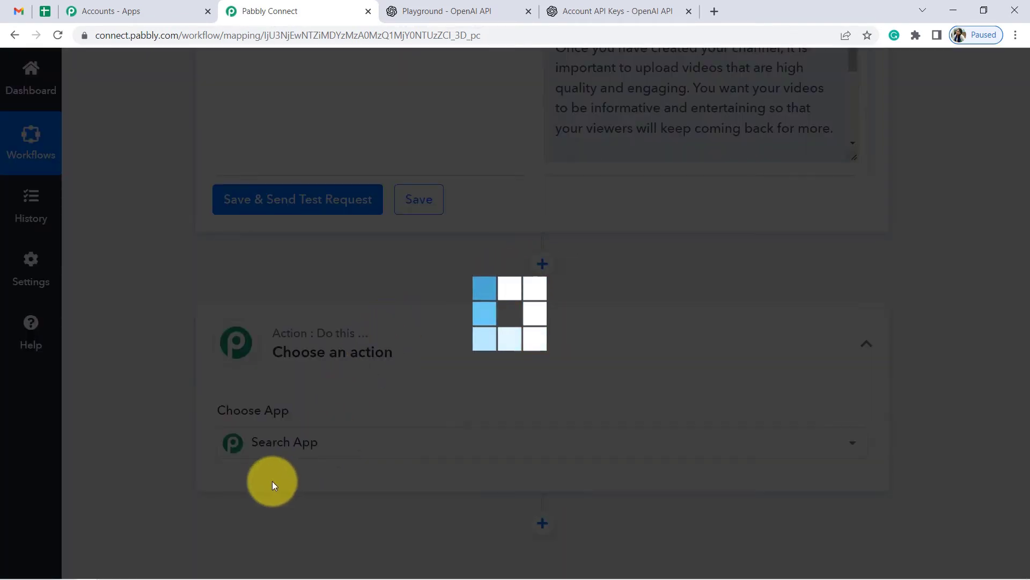
click(299, 449)
text(google doc)
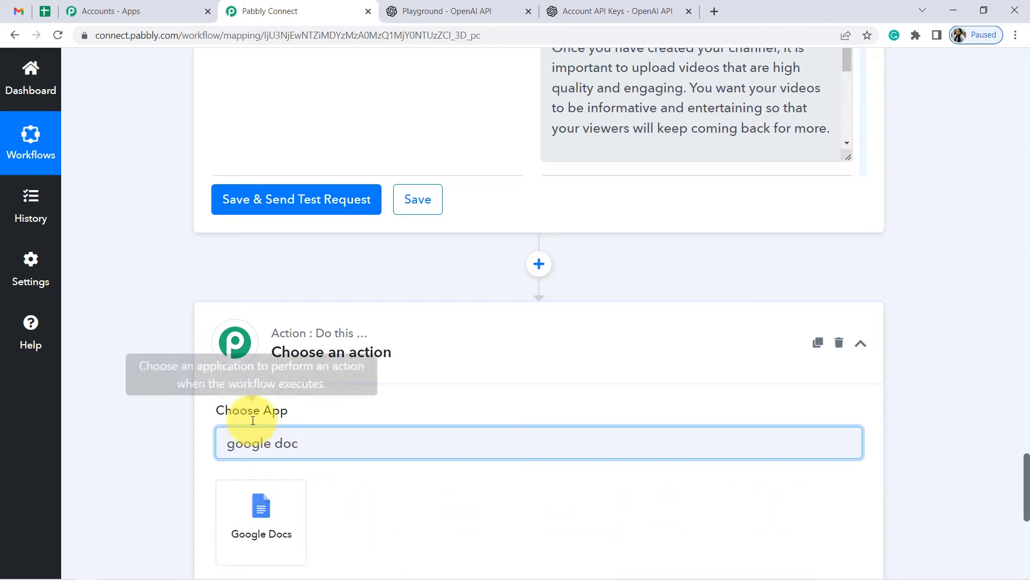
scroll(226, 413, down, 3)
click(247, 392)
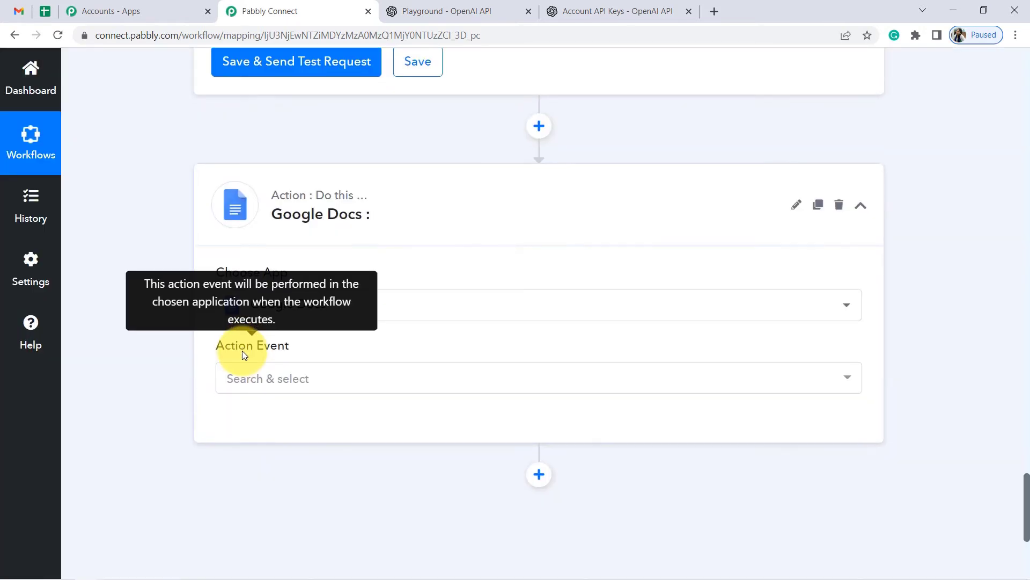
Set the action event to Create a Blank Document and start connecting an account
scroll(242, 349, down, 2)
click(253, 246)
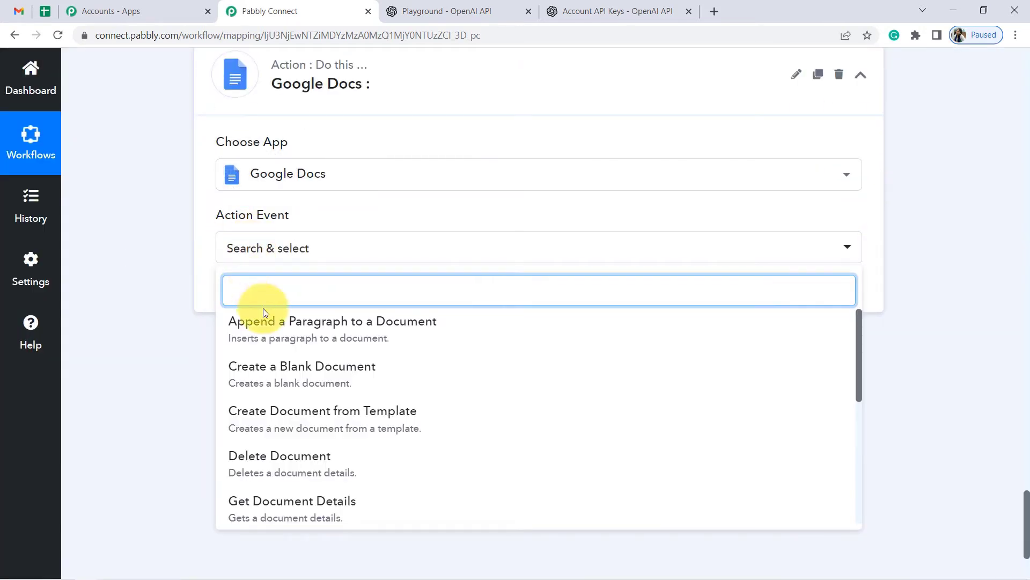
click(260, 376)
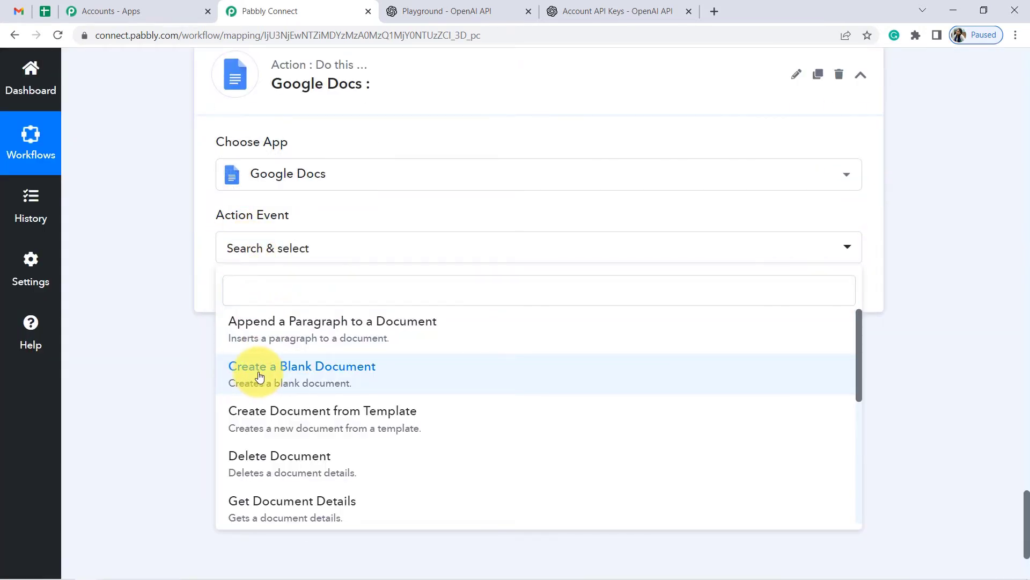
click(236, 296)
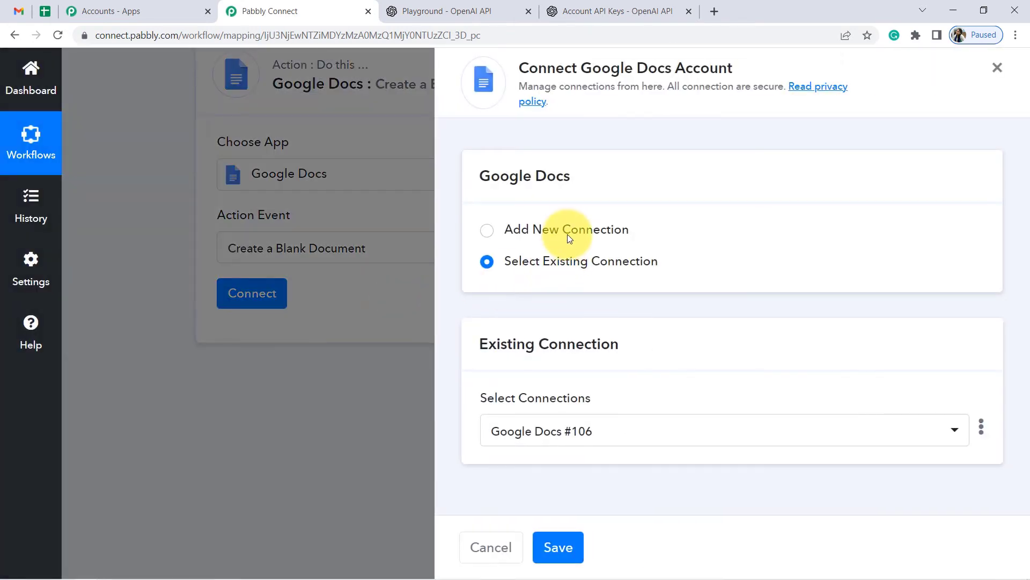
click(568, 231)
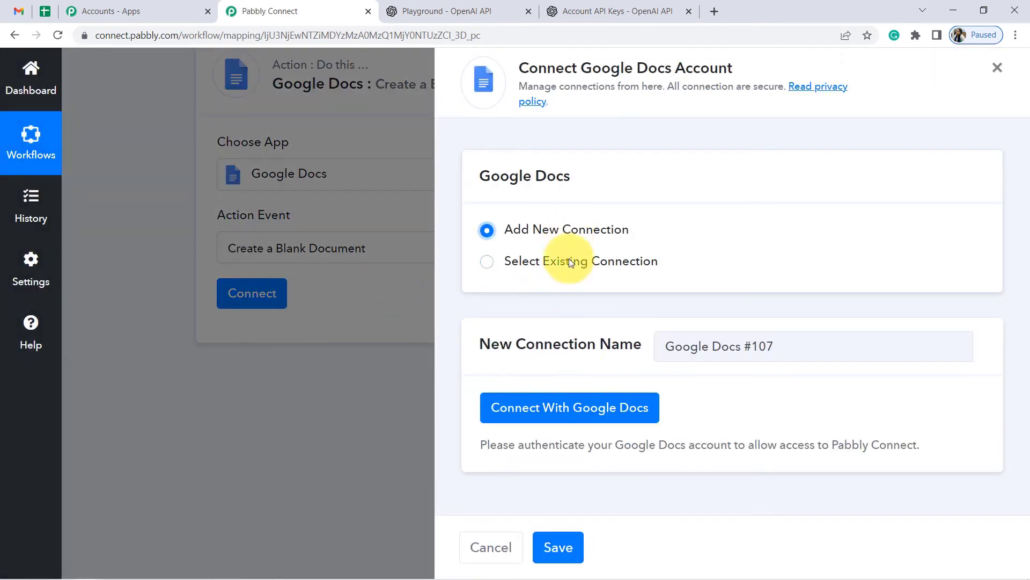
Connect the Google Docs step by choosing the Google account and granting Pabbly access
click(573, 411)
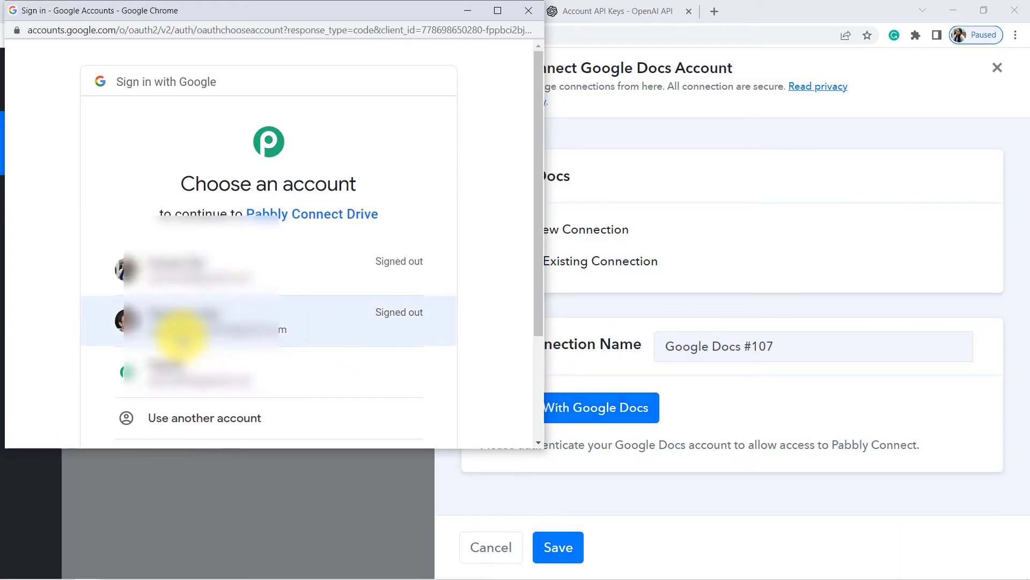
click(170, 362)
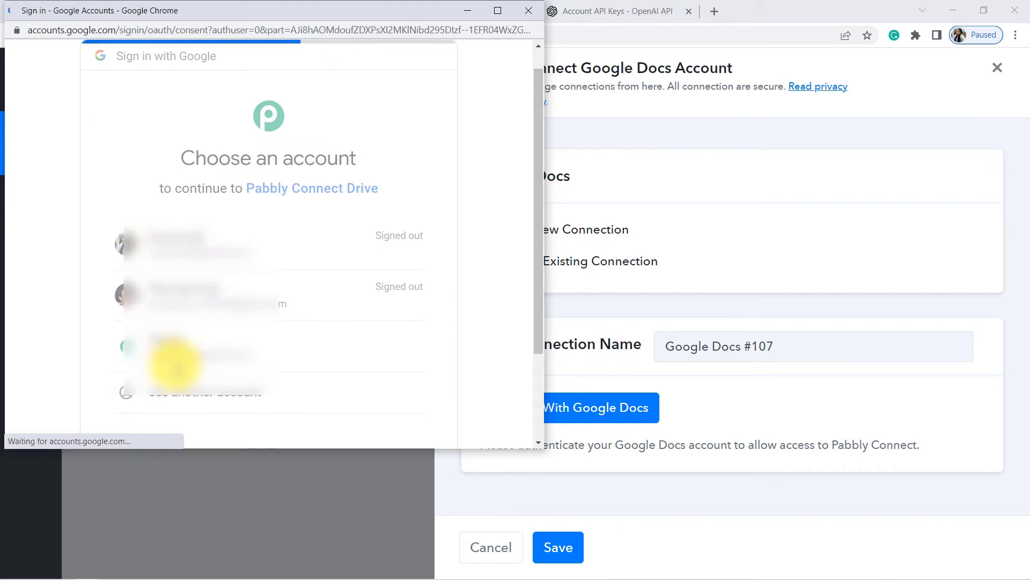
scroll(177, 364, down, 5)
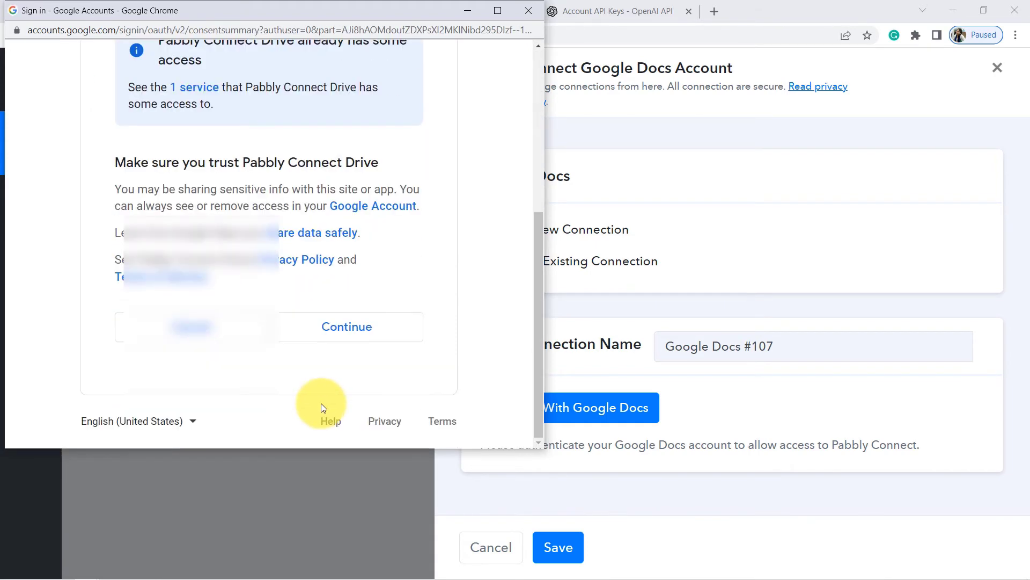
click(323, 329)
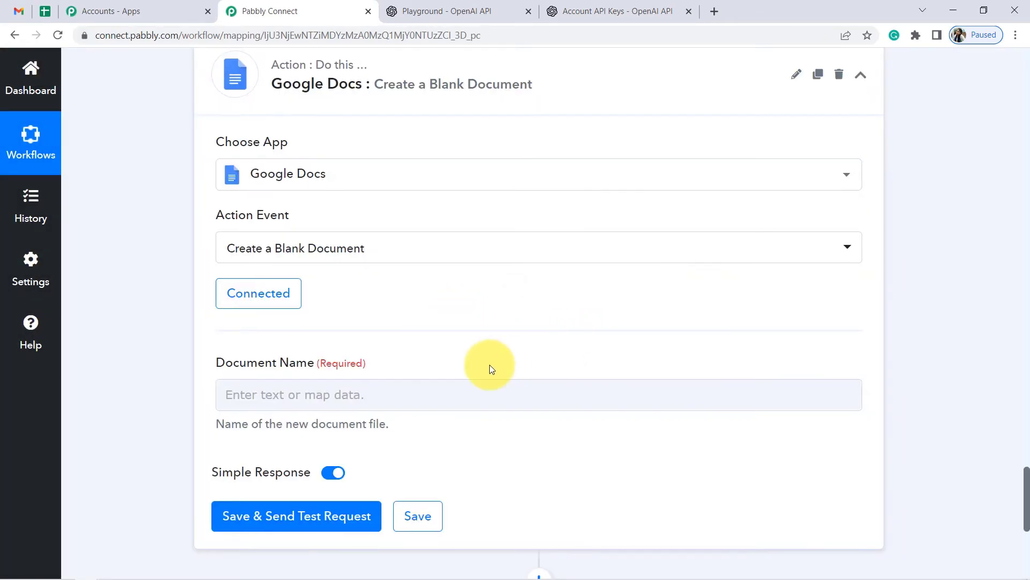
Map Document Name to Bog Titles ('Best Way to do YouTube Marketing') and send a test request
scroll(511, 331, down, 3)
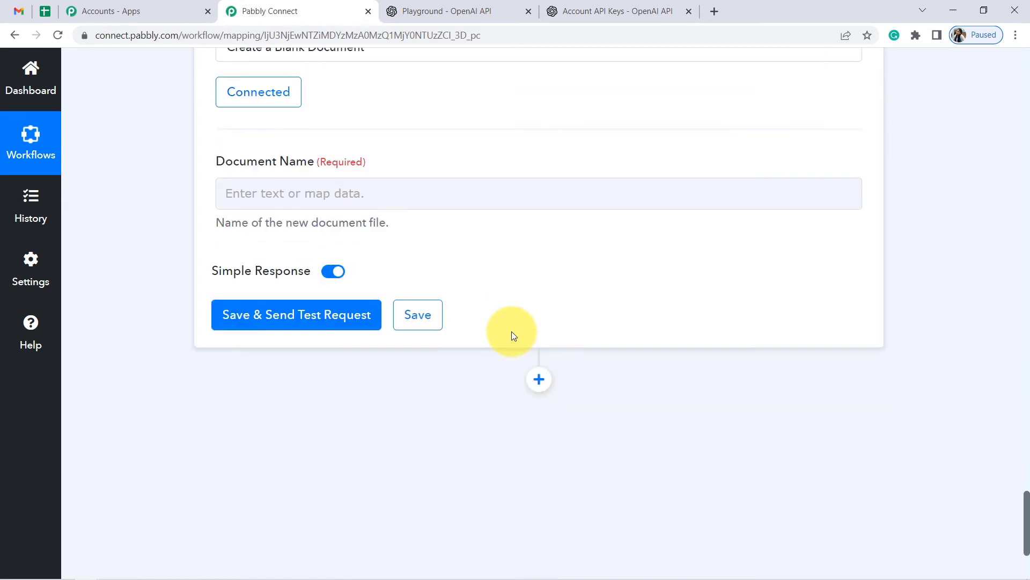
drag(239, 165, 352, 166)
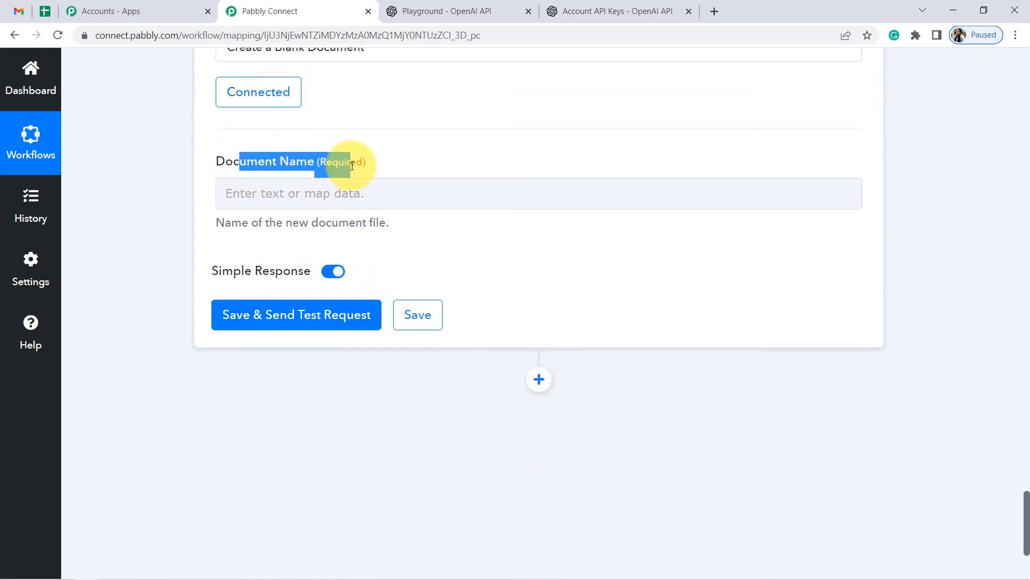
click(301, 194)
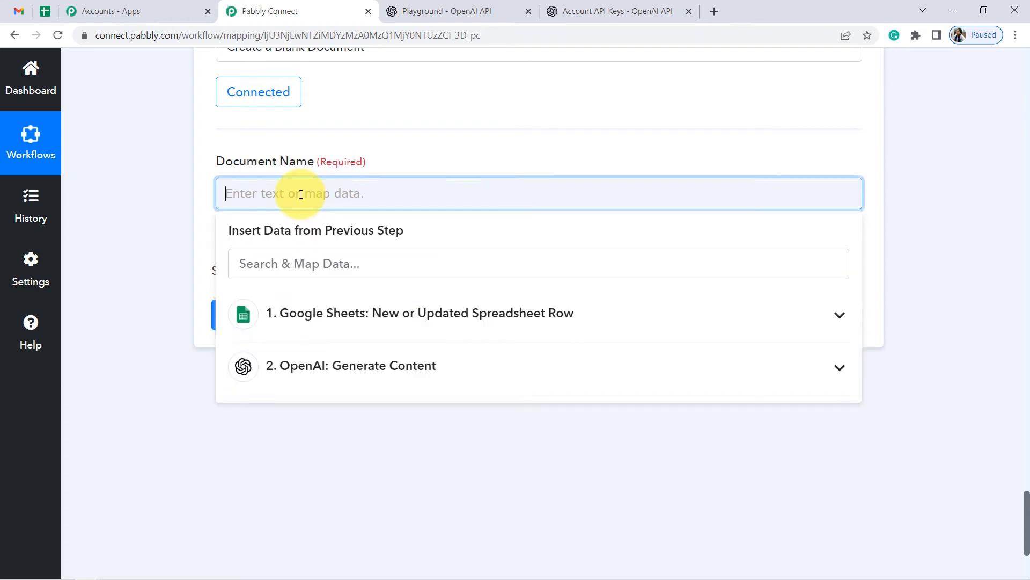
click(331, 313)
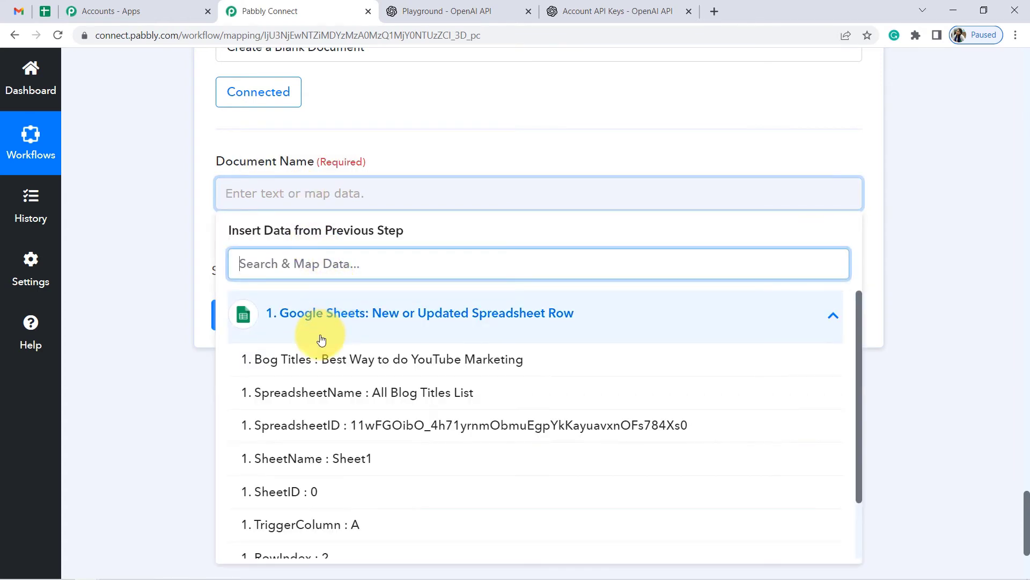
click(388, 363)
click(172, 334)
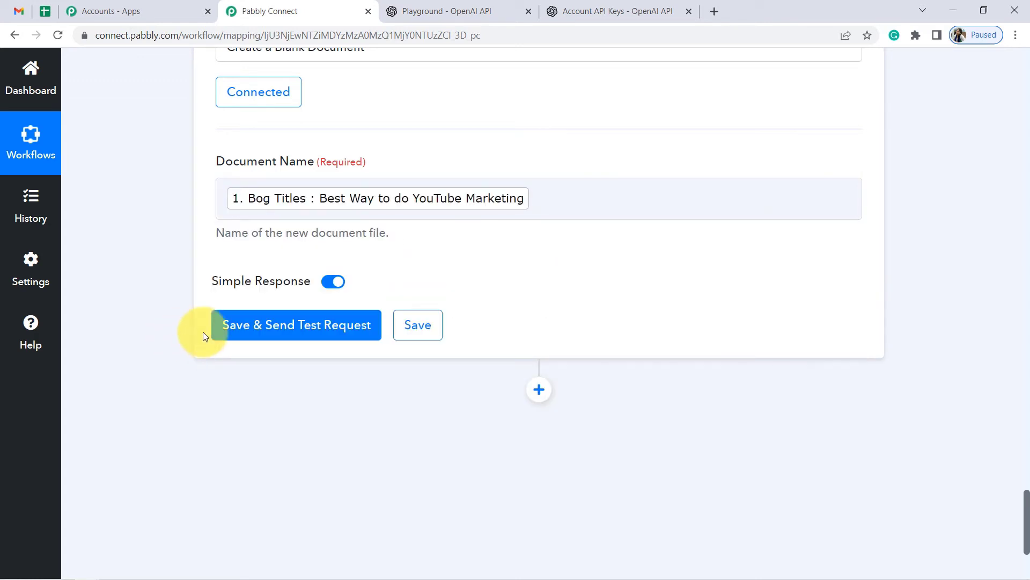
click(249, 328)
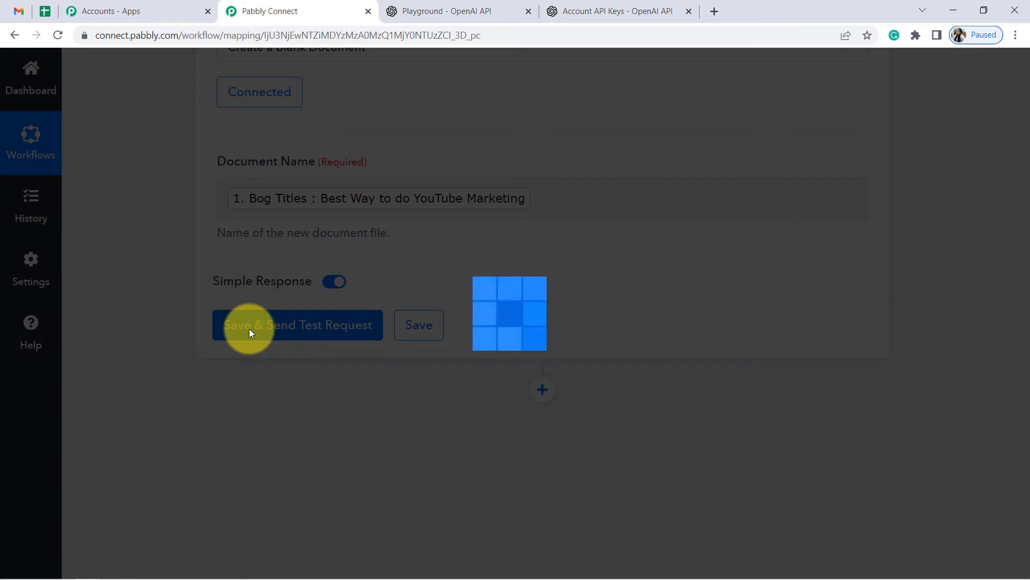
Open Google Drive in a new tab from Gmail's apps grid, then return to Pabbly Connect
click(17, 12)
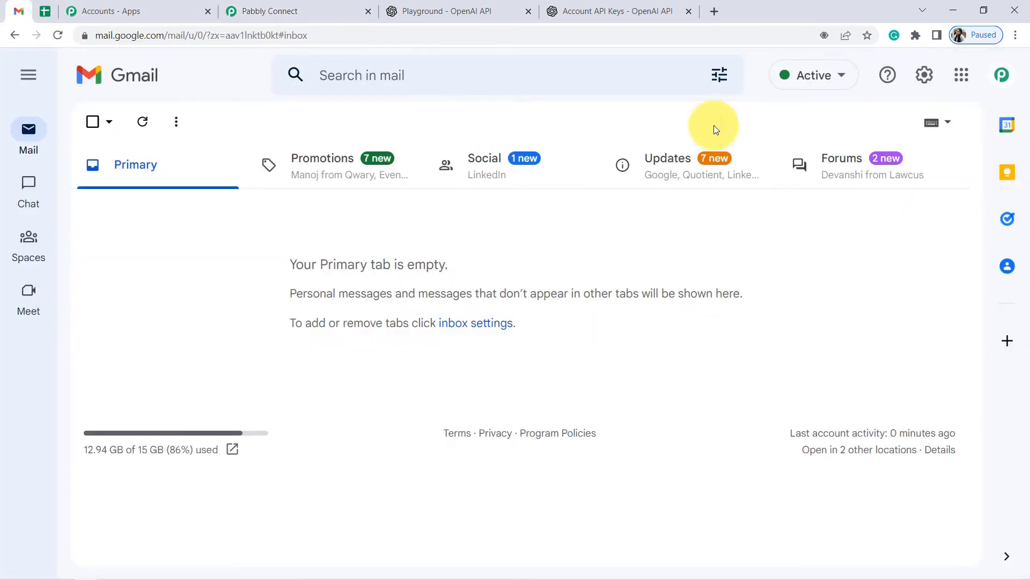
click(960, 75)
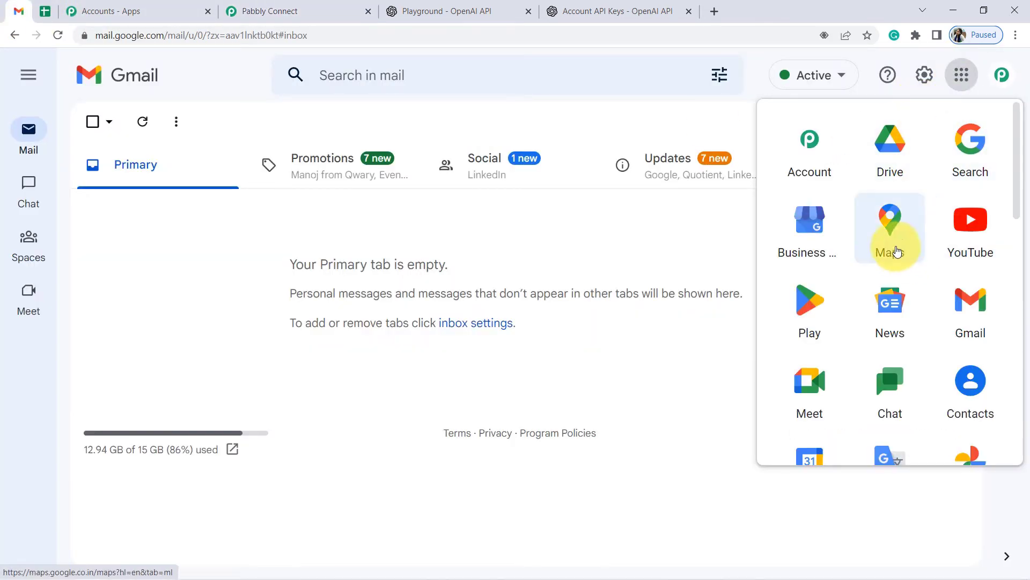
click(889, 156)
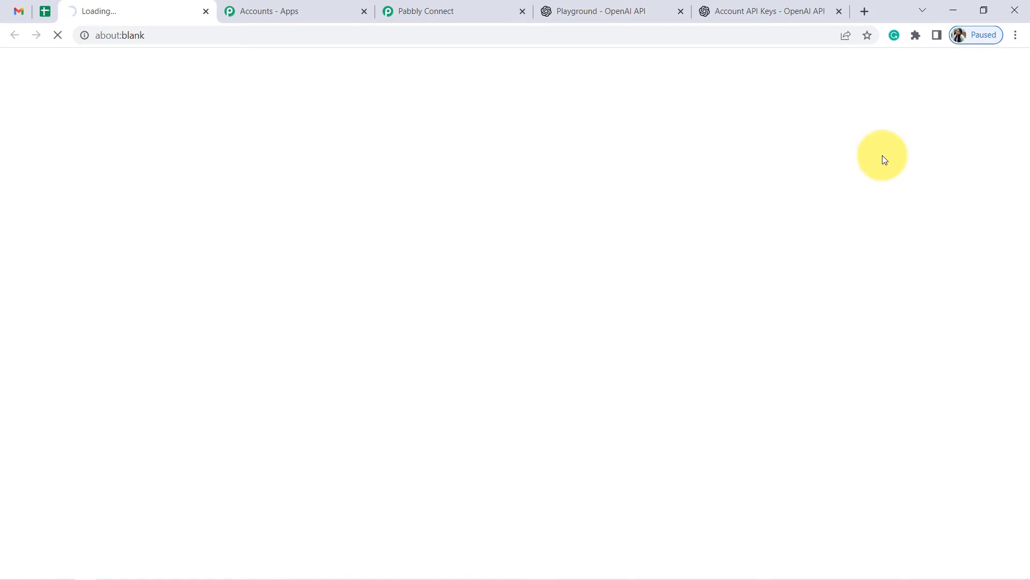
click(464, 7)
scroll(481, 326, down, 2)
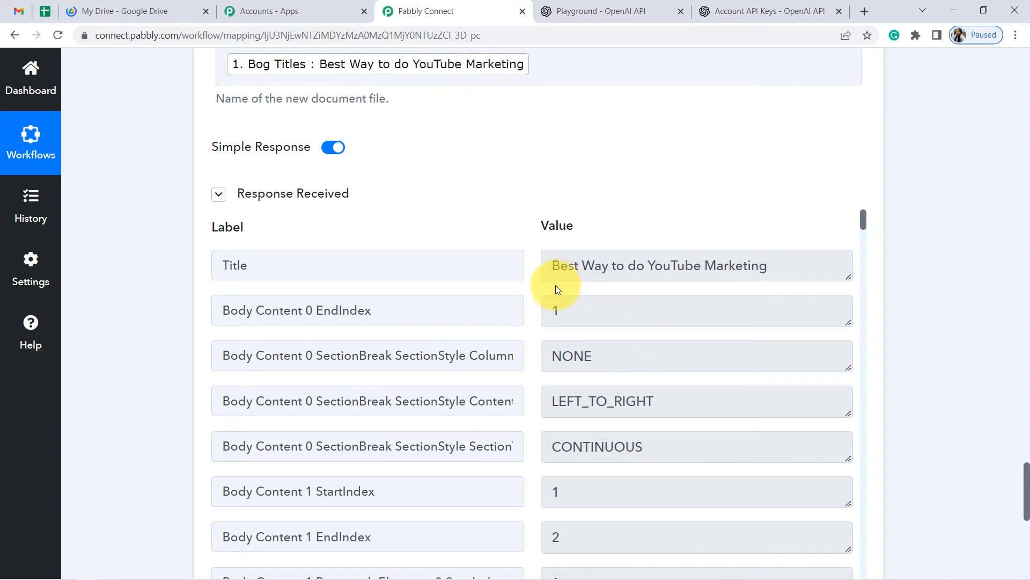
Select the returned Title 'Best Way to do YouTube Marketing' and switch to Google Drive
drag(580, 266, 743, 262)
triple_click(730, 262)
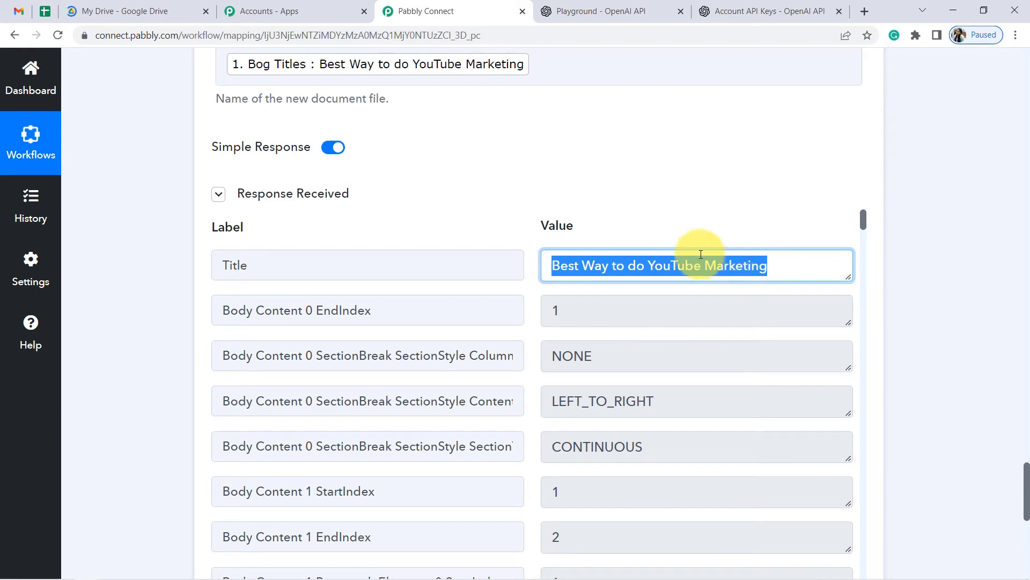
click(98, 13)
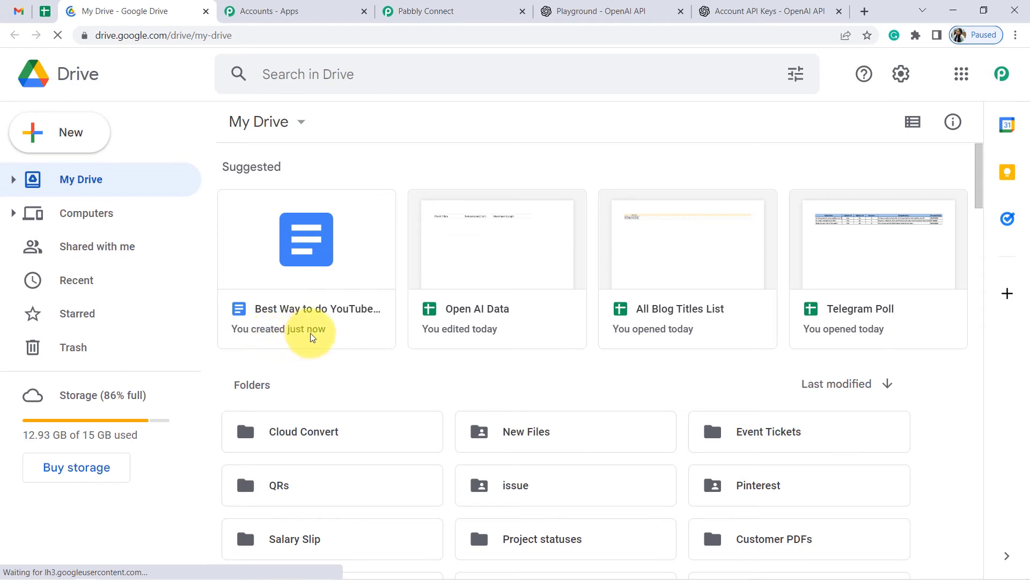
Open the new blank 'Best Way to do YouTube Marketing' doc from Drive, then return to Pabbly Connect
double_click(322, 229)
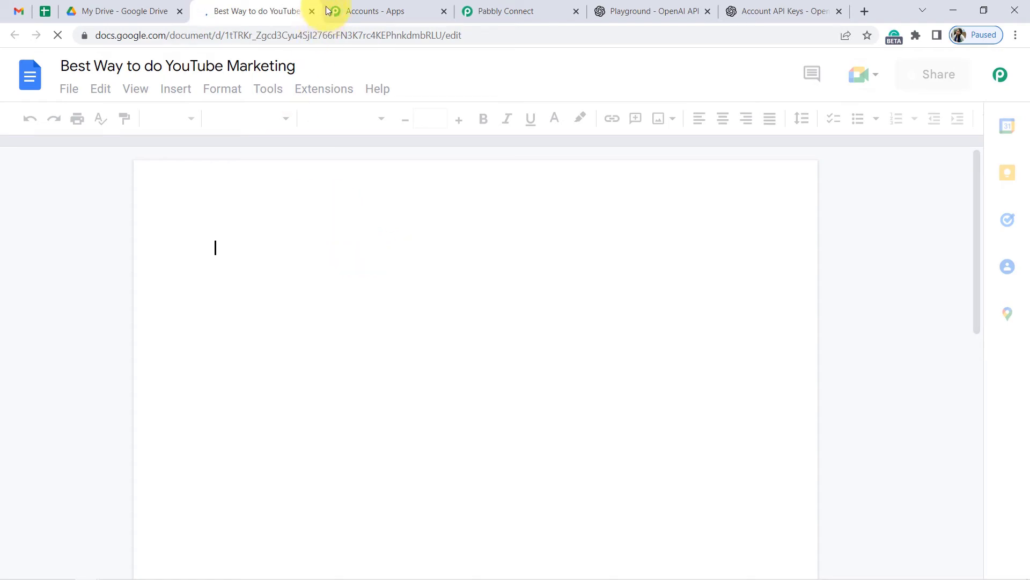
click(482, 5)
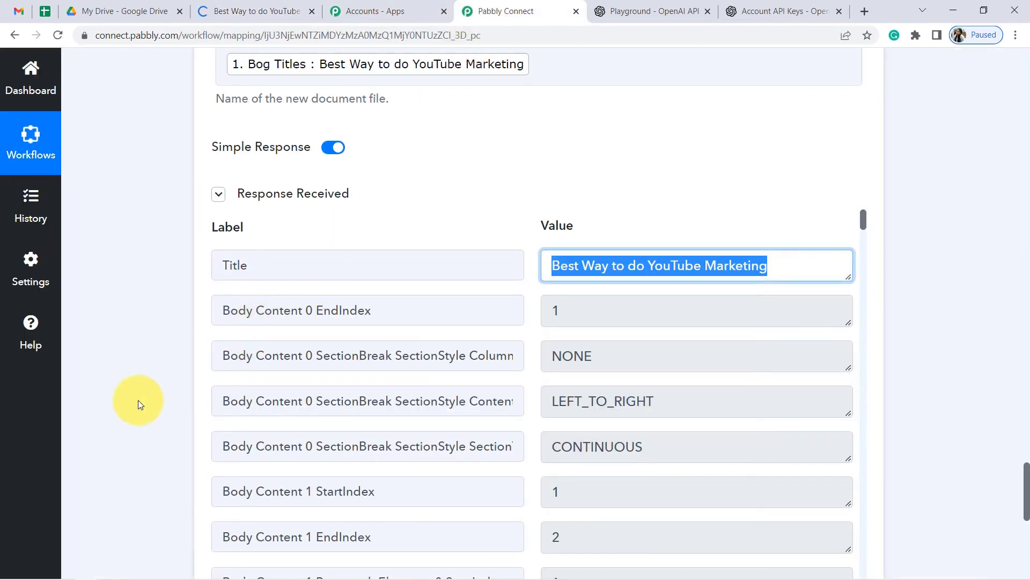
Add another action step after Google Docs using the Google Docs app
scroll(138, 403, down, 5)
scroll(138, 404, down, 4)
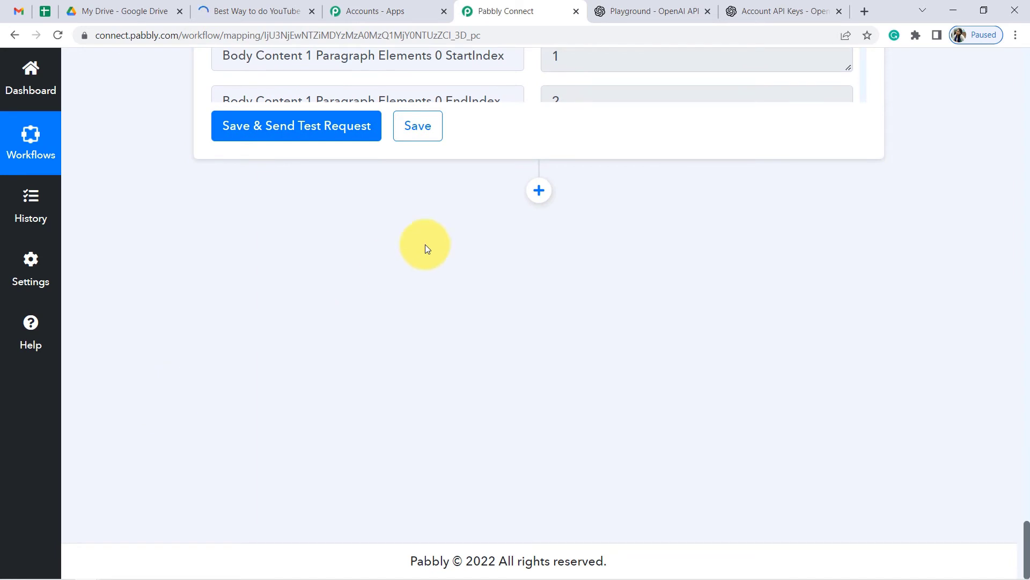
click(538, 191)
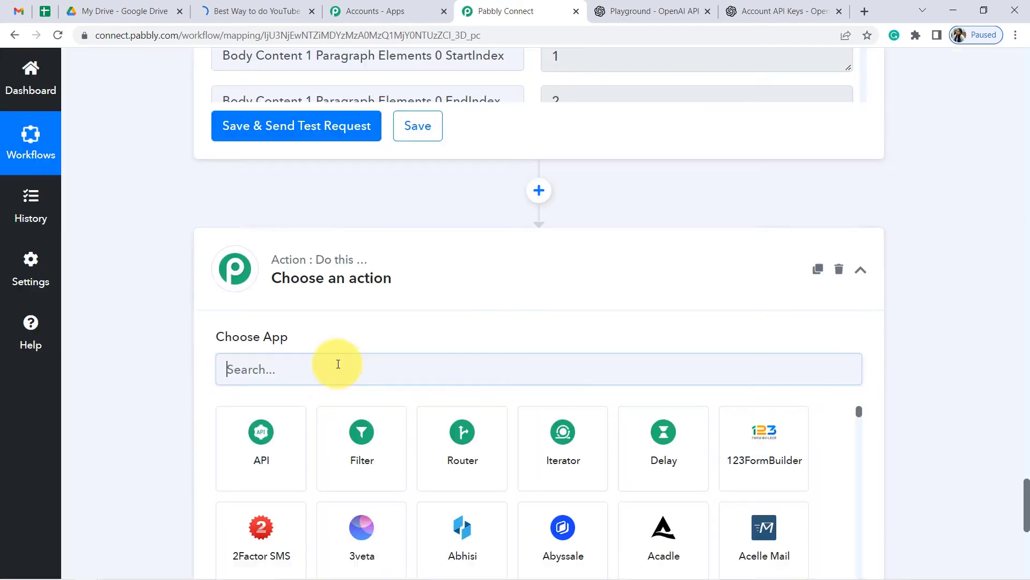
click(295, 376)
text(google do)
key(Return)
Set the action event to Append a Paragraph to a Document with the existing Google Docs connection
scroll(287, 306, down, 3)
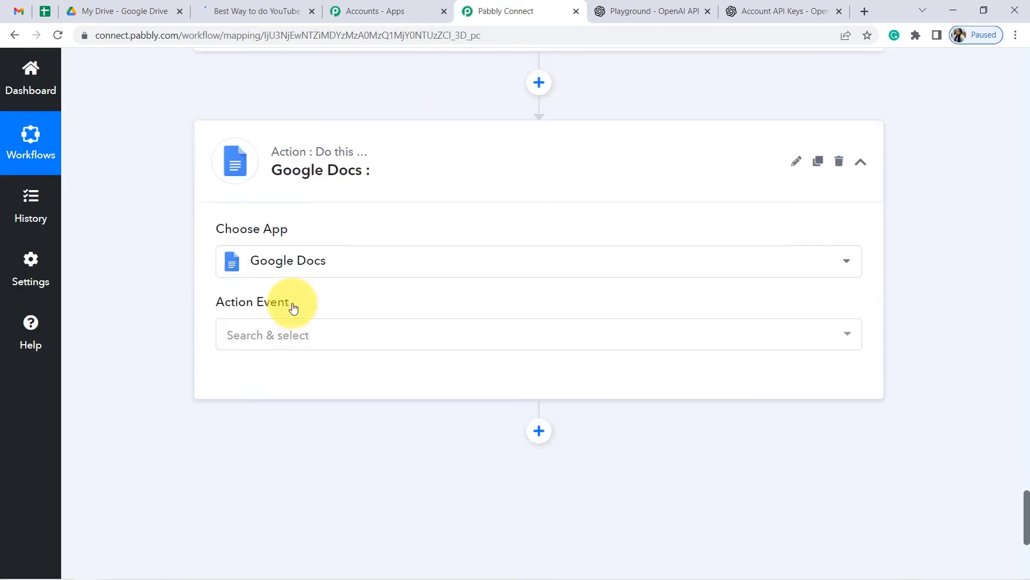
click(276, 309)
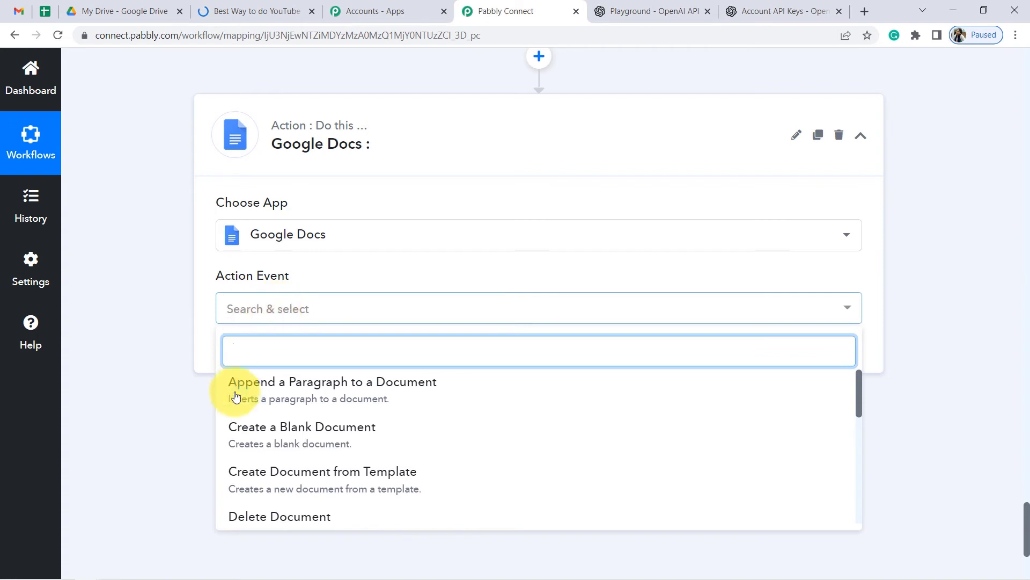
click(297, 389)
click(258, 364)
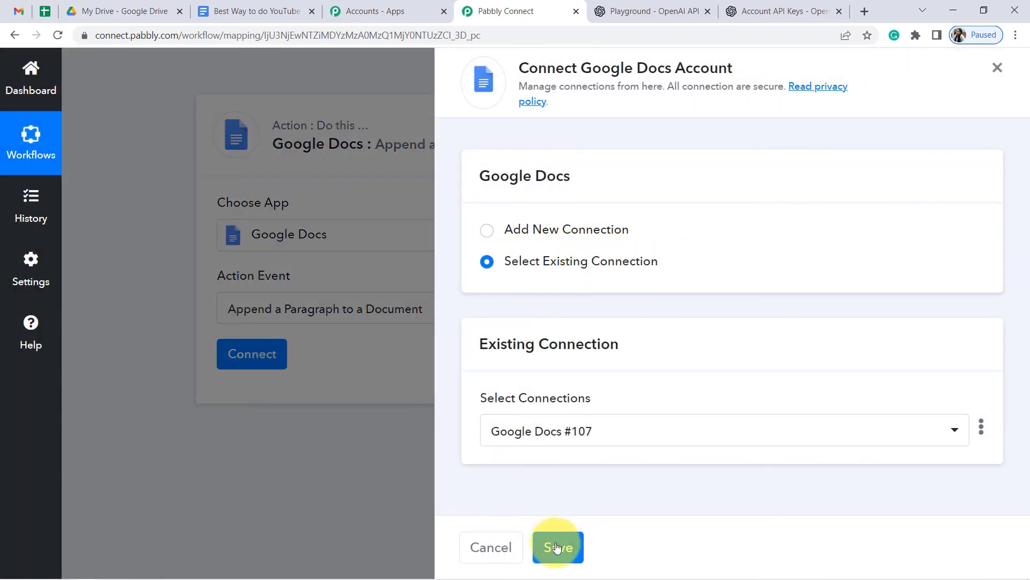
click(556, 544)
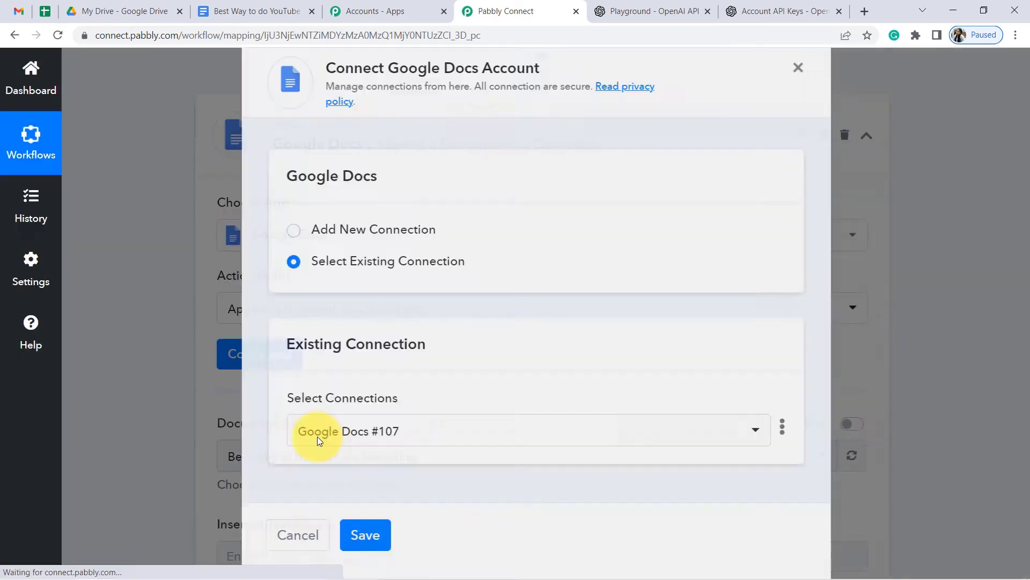
Confirm the Document dropdown targets 'Best Way to do YouTube Marketing'
scroll(347, 348, down, 4)
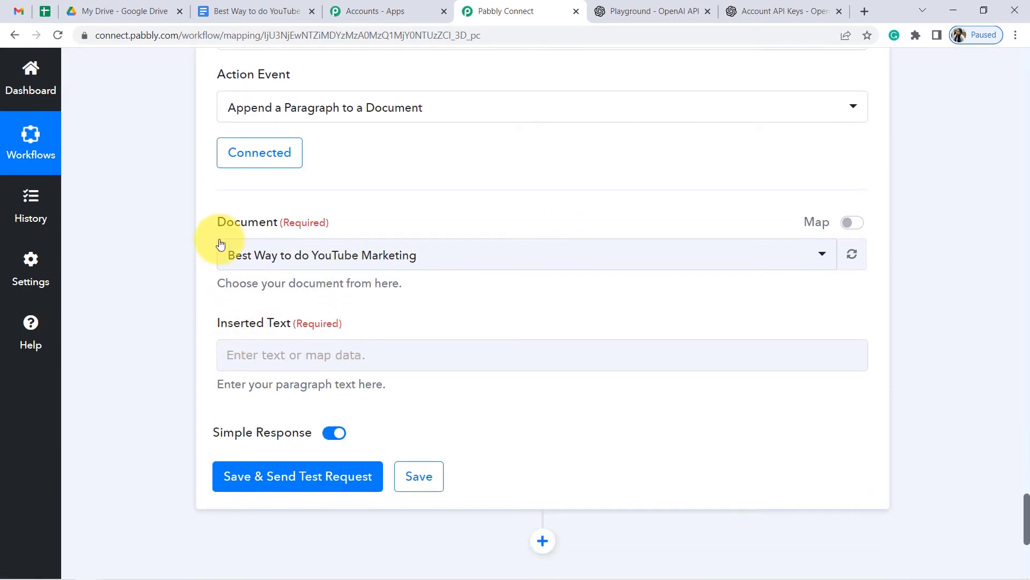
drag(226, 221, 283, 225)
drag(232, 326, 296, 323)
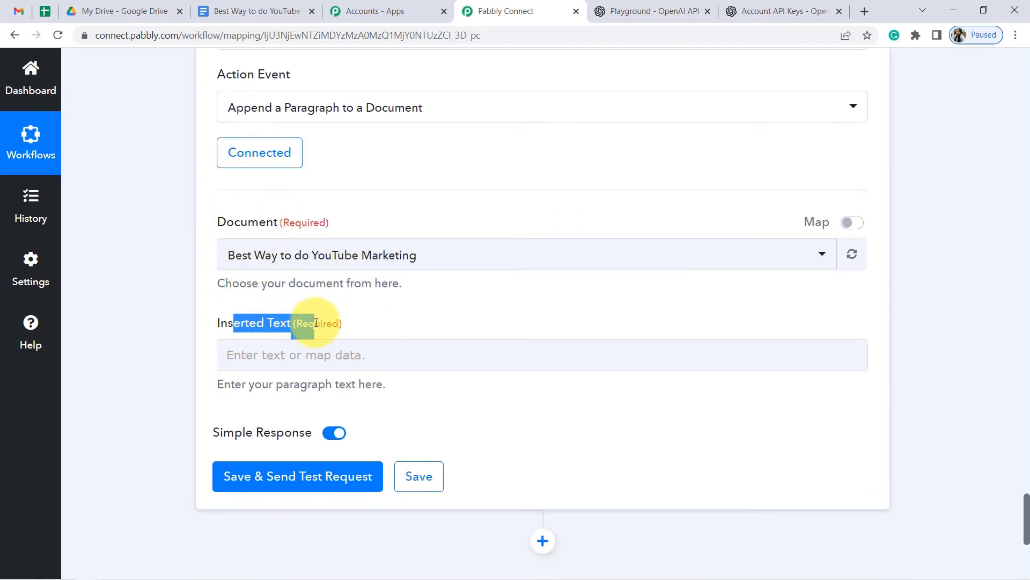
click(276, 261)
click(291, 260)
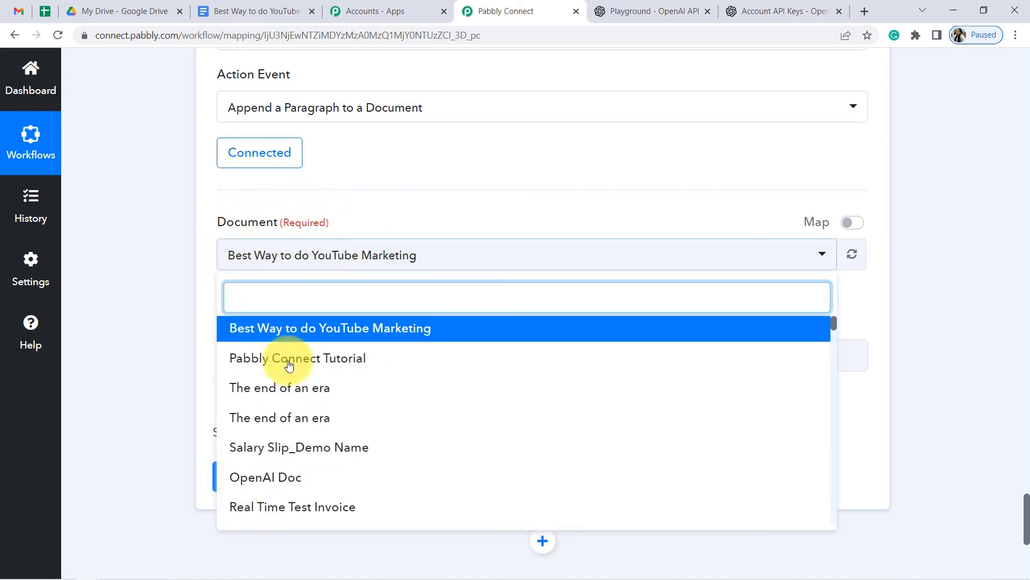
click(177, 294)
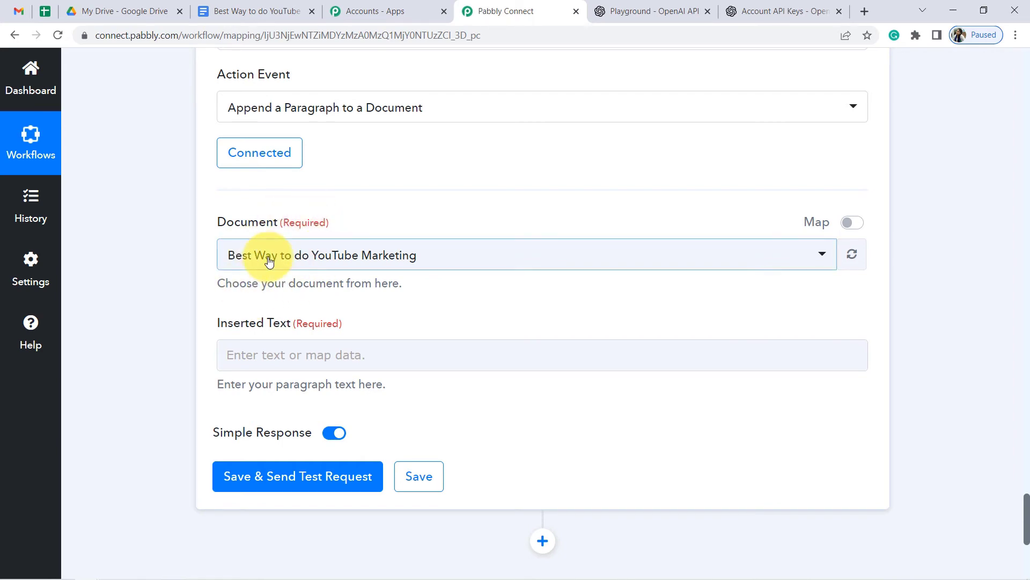
scroll(271, 257, up, 5)
scroll(360, 359, down, 4)
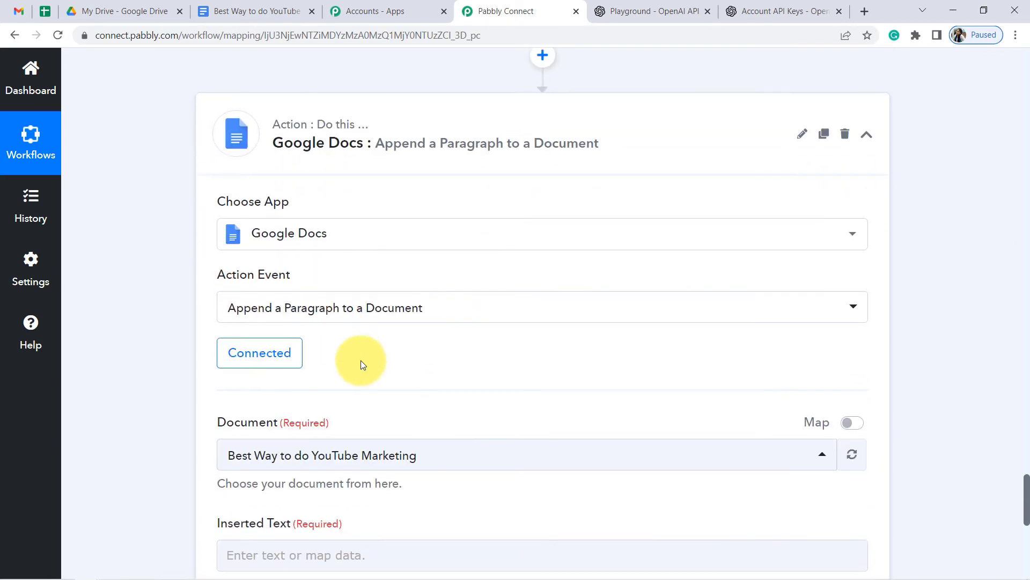
scroll(536, 247, down, 2)
scroll(821, 249, up, 3)
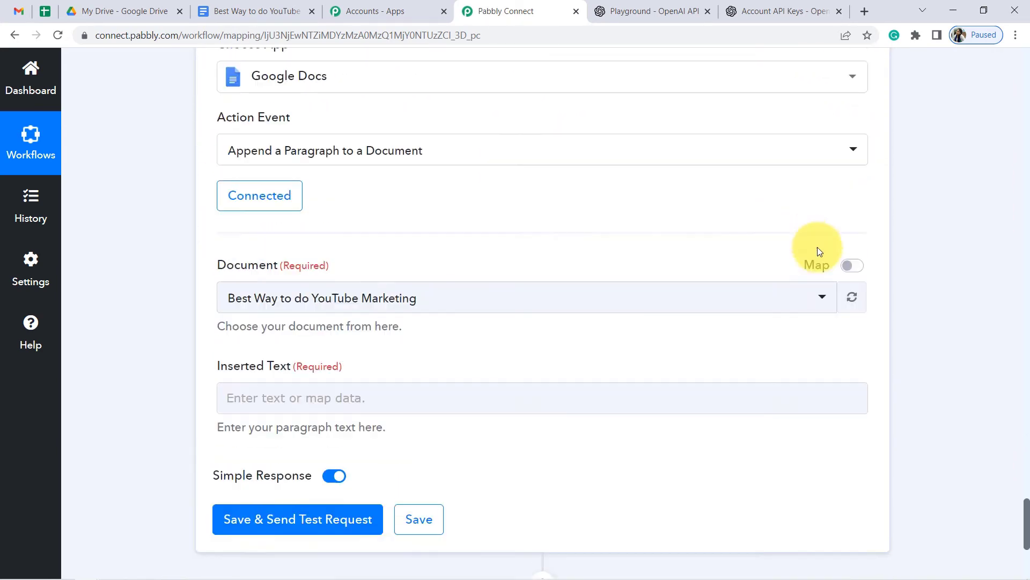
Enable mapping on the Document field and delete its fixed document ID
click(853, 289)
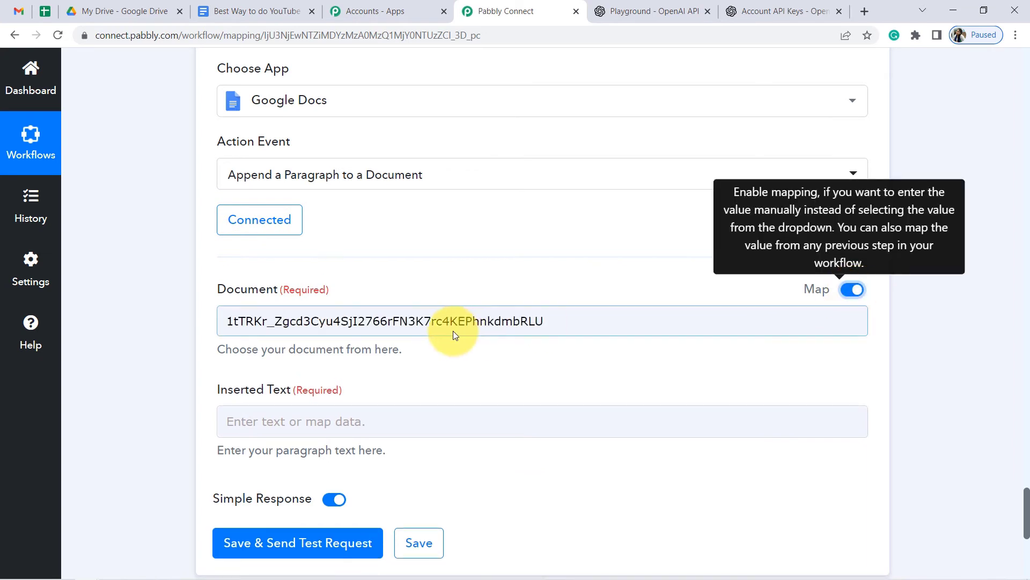
drag(580, 321, 73, 326)
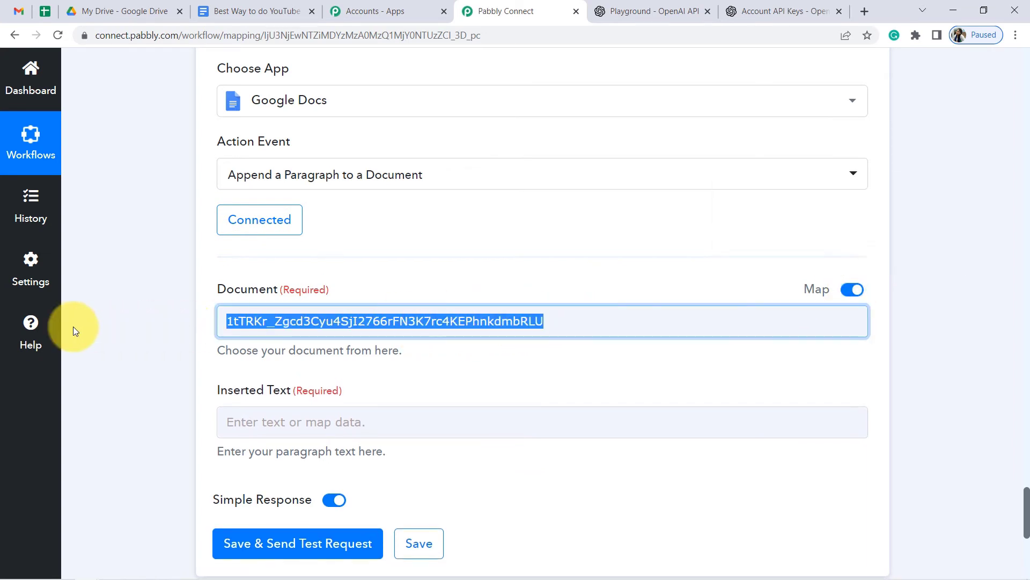
key(BackSpace)
scroll(315, 245, down, 3)
Map the Document field to '3. DocumentId' from the Create a Blank Document step
click(315, 252)
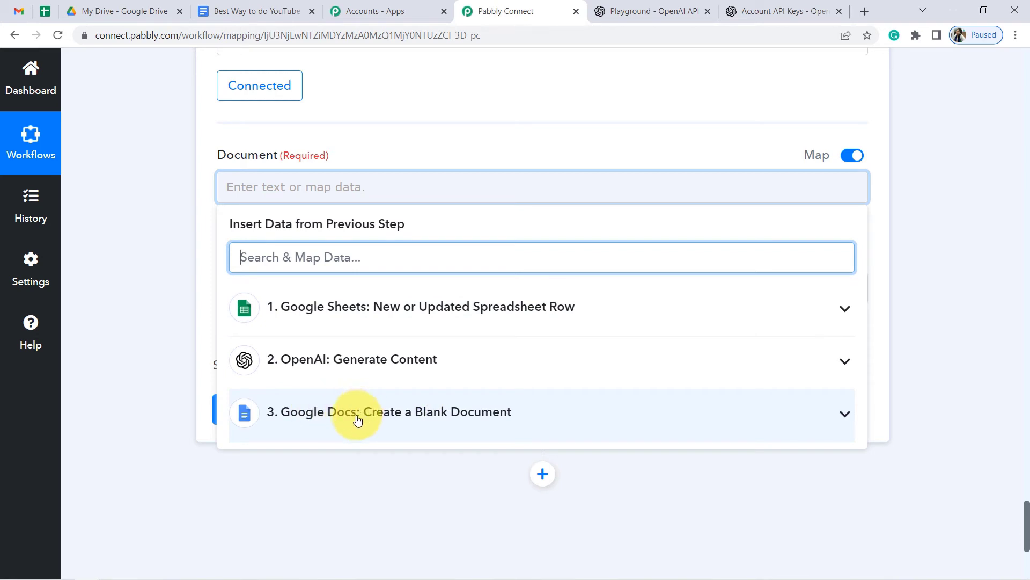
click(358, 419)
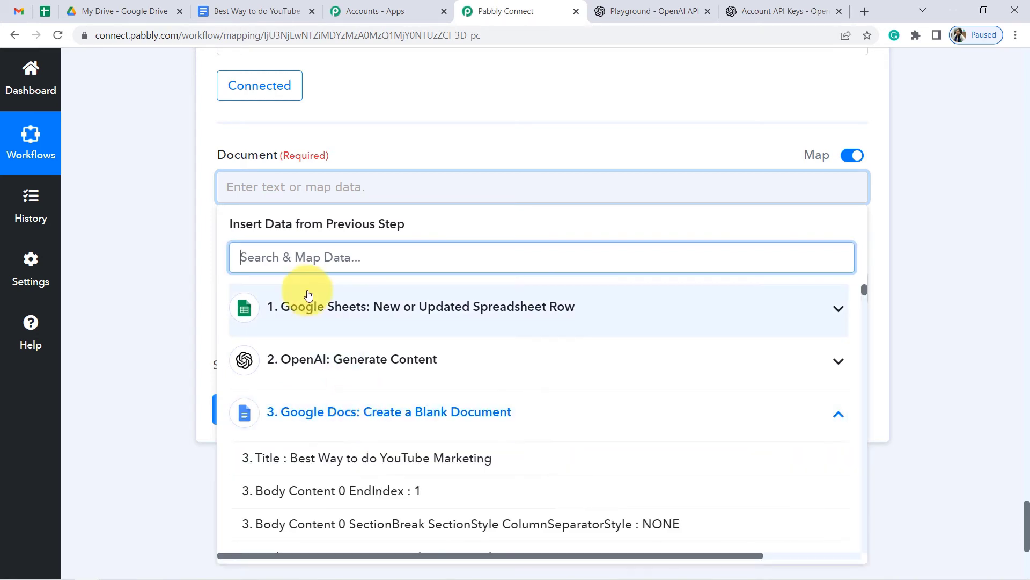
scroll(344, 387, down, 1)
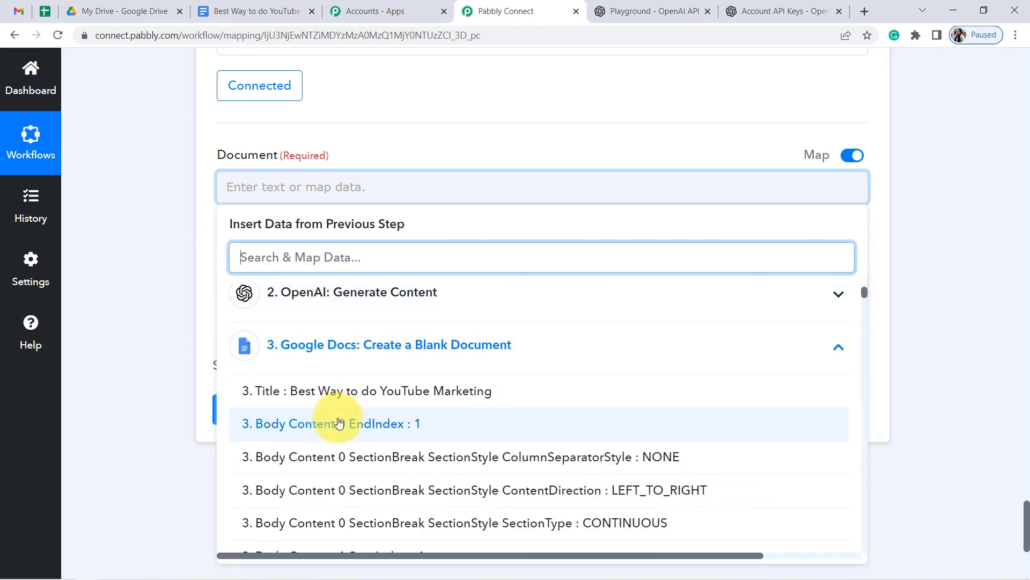
scroll(397, 437, down, 1)
scroll(406, 441, down, 2)
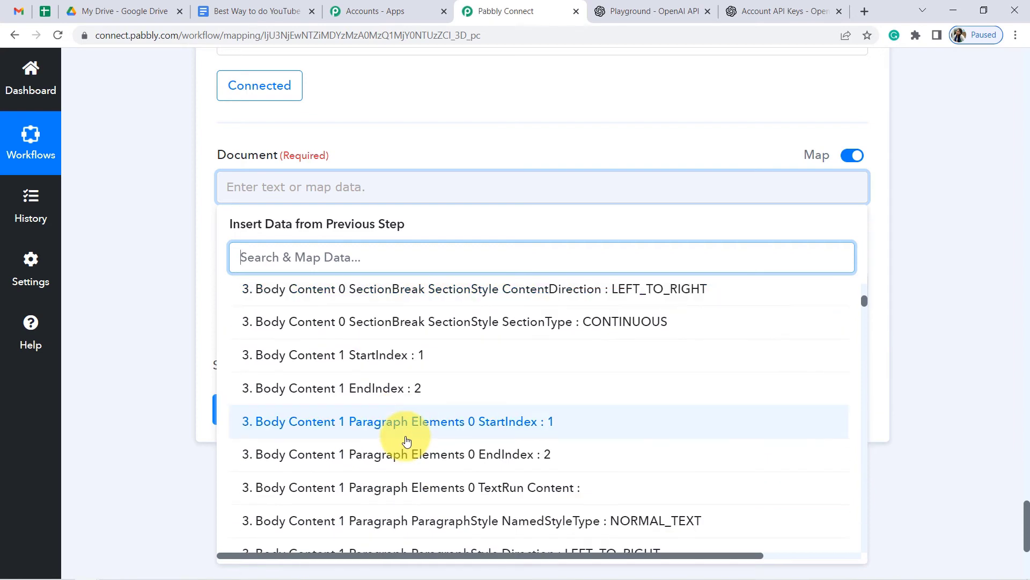
scroll(402, 441, down, 2)
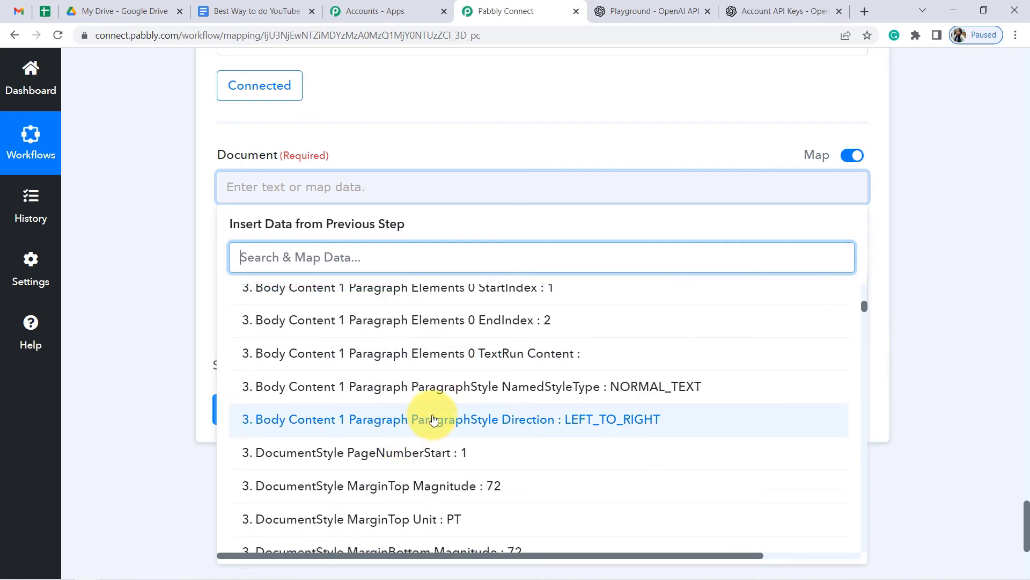
scroll(437, 414, down, 6)
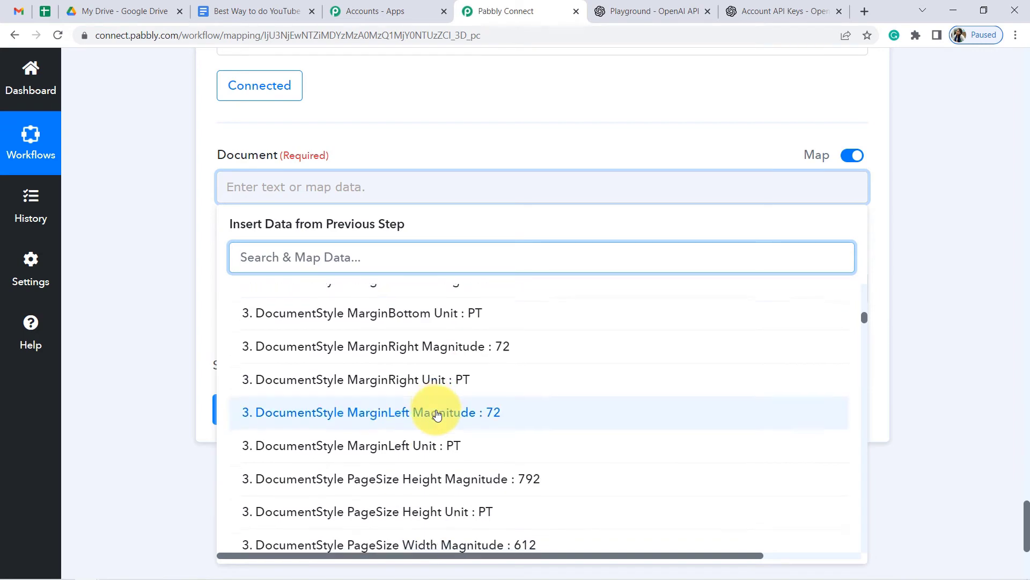
text(id)
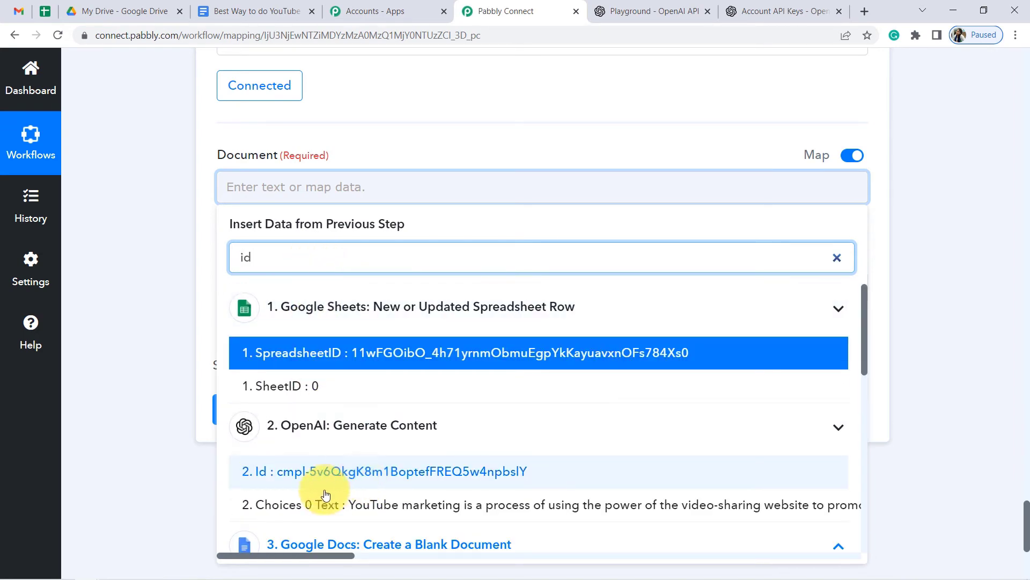
scroll(397, 408, down, 10)
scroll(412, 412, down, 2)
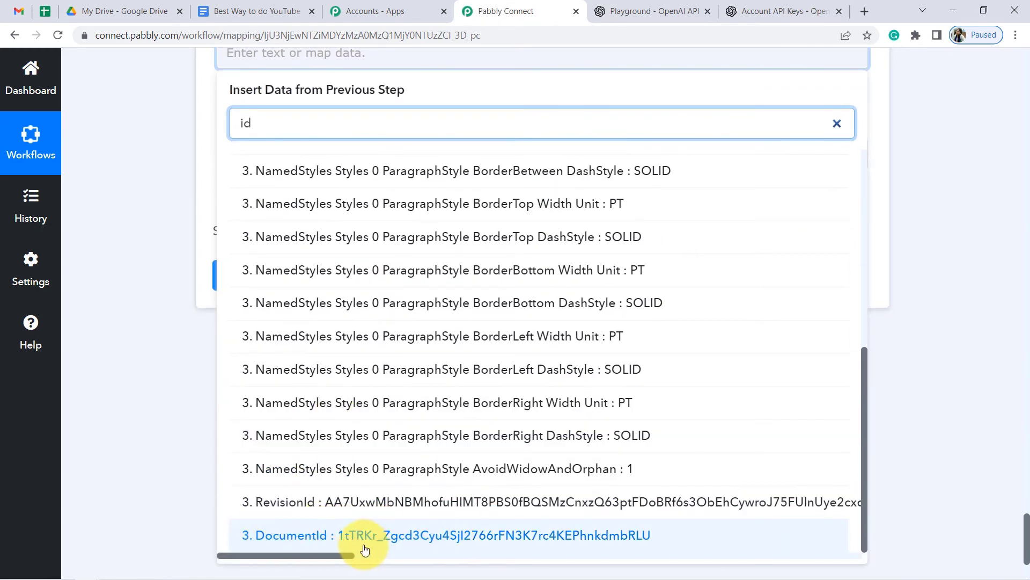
click(298, 547)
click(115, 258)
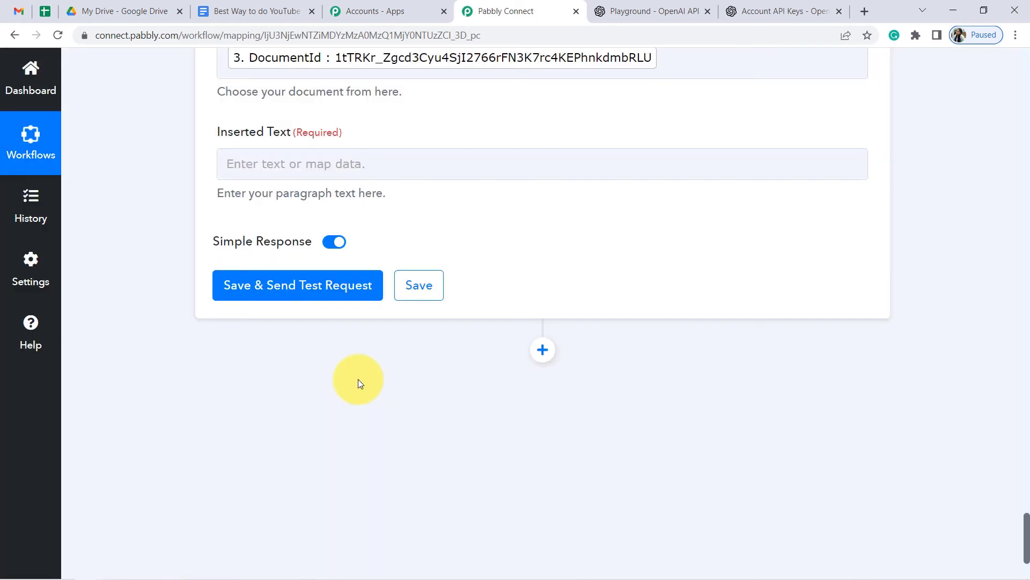
scroll(349, 362, up, 5)
scroll(336, 357, up, 10)
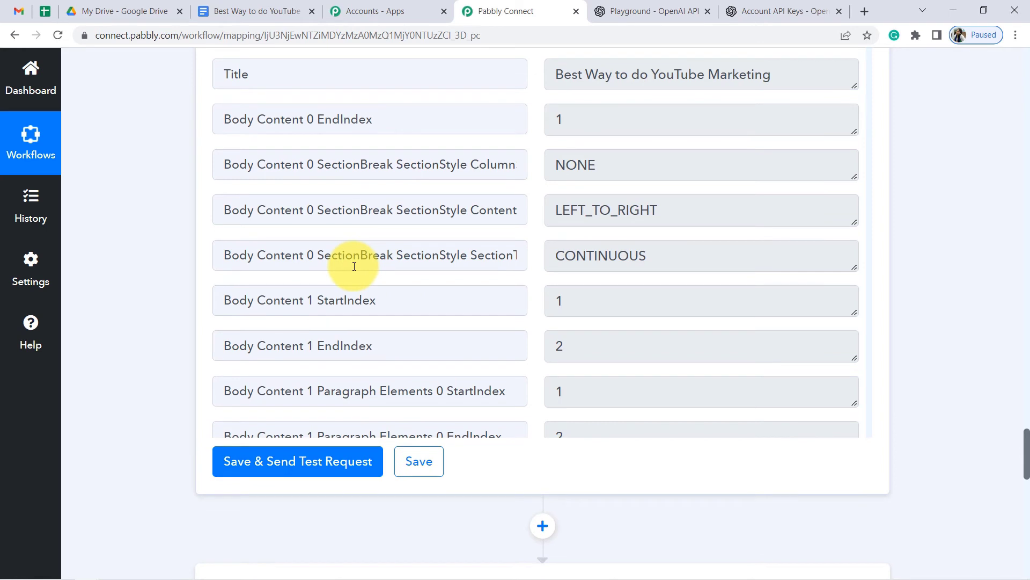
scroll(356, 277, down, 5)
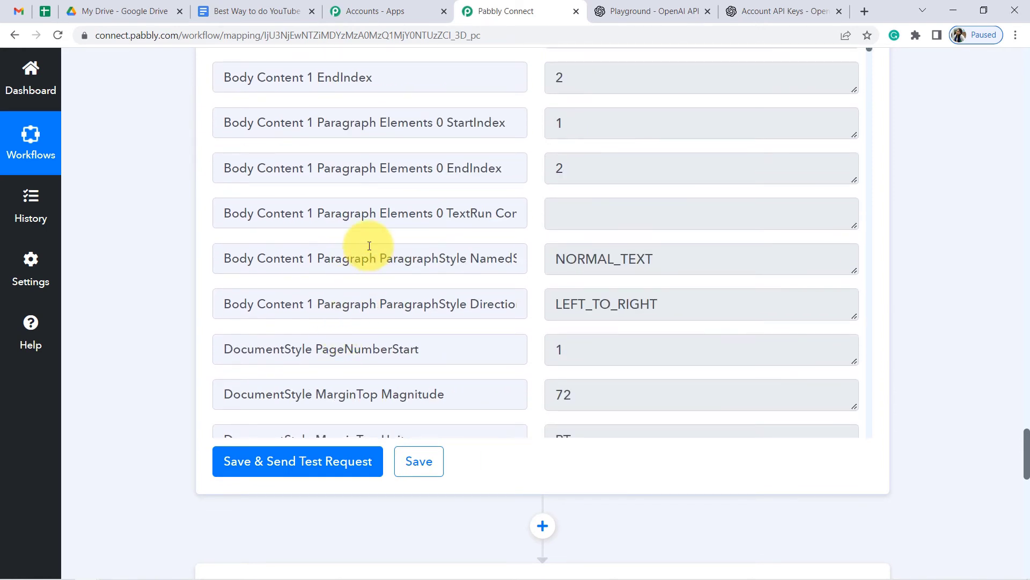
scroll(369, 251, down, 10)
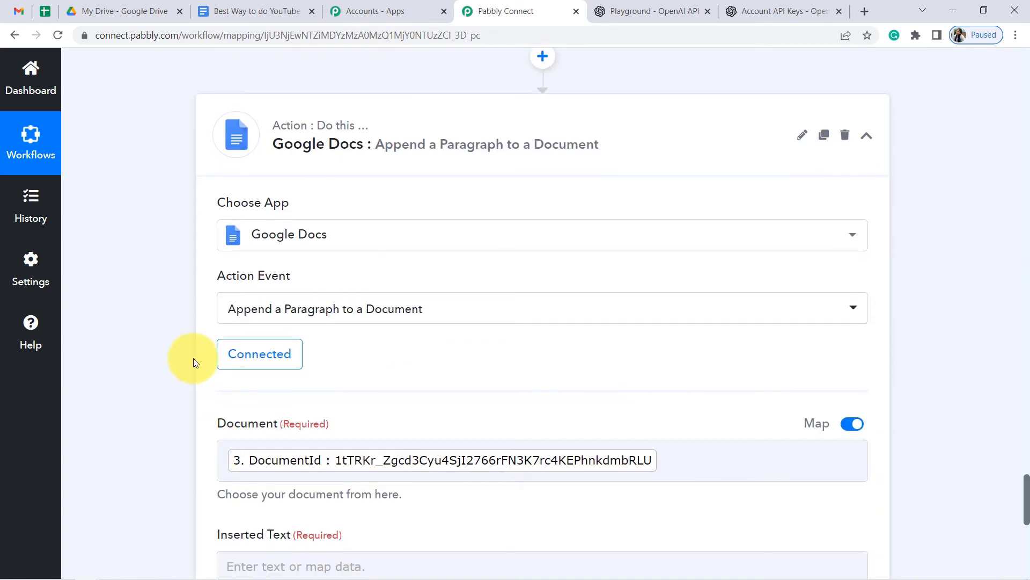
scroll(466, 288, down, 3)
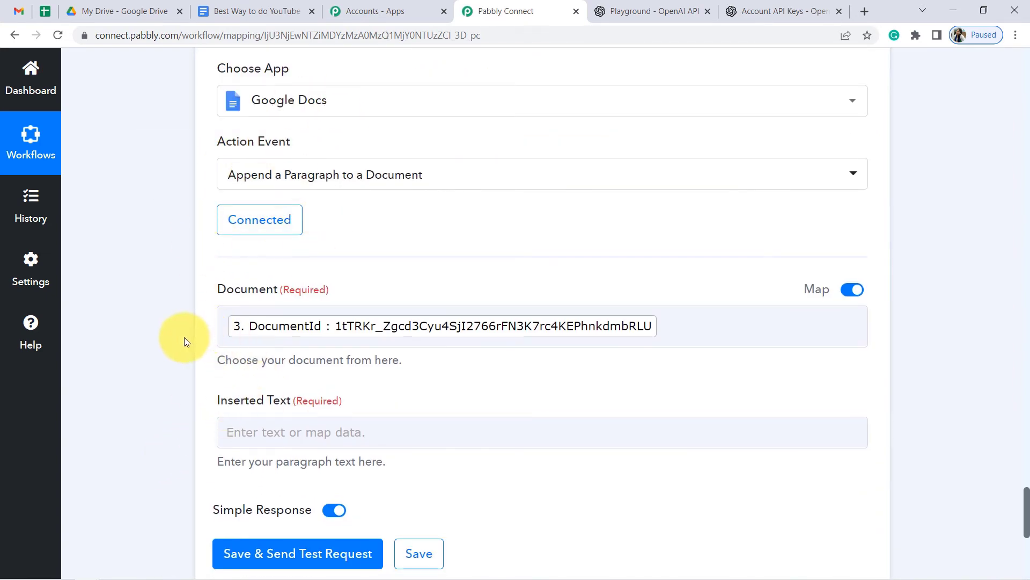
scroll(186, 322, down, 3)
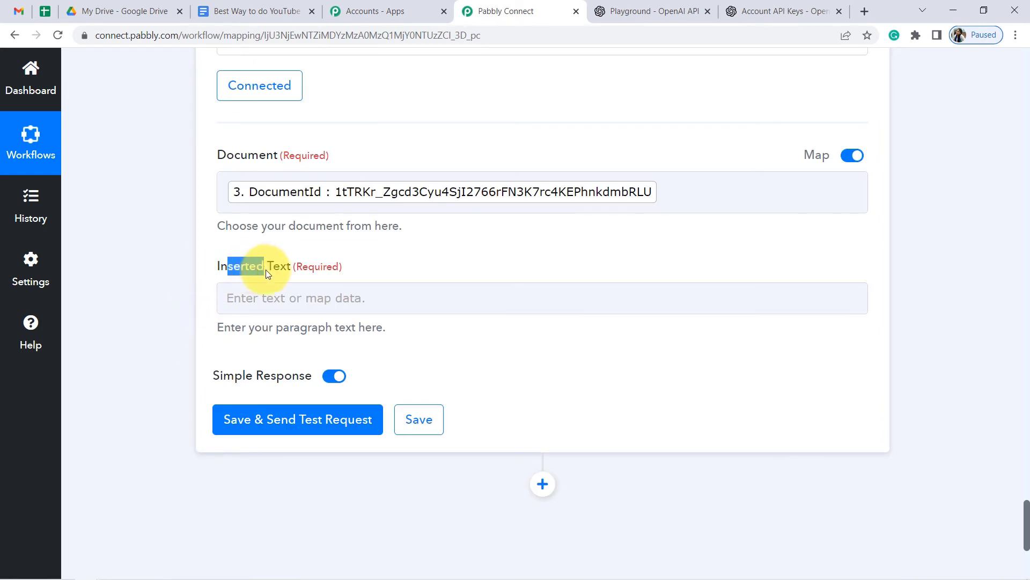
Map Inserted Text to OpenAI's 'Choices 0 Text' and send the step's test request
drag(293, 270, 309, 270)
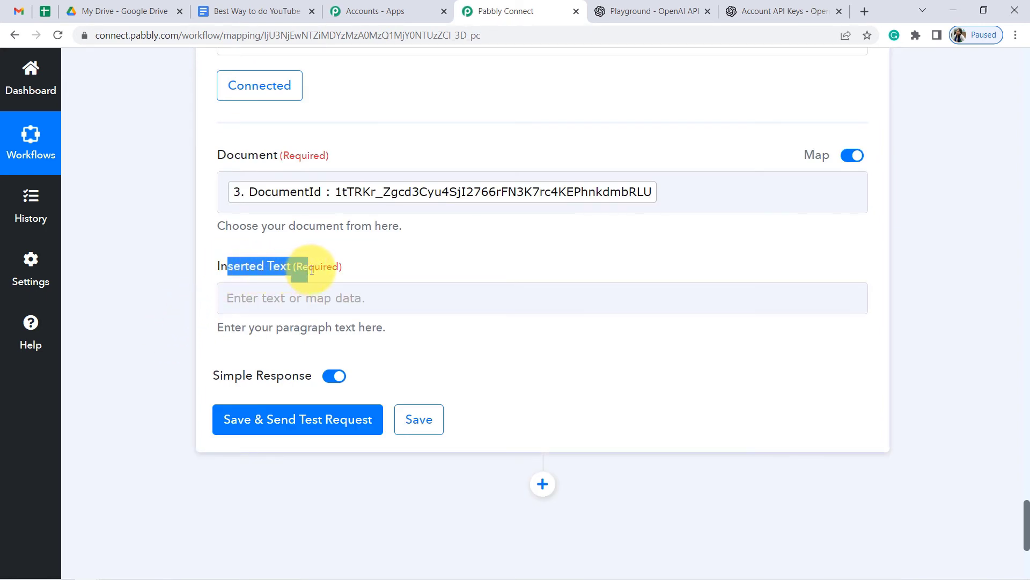
click(333, 299)
scroll(383, 249, down, 3)
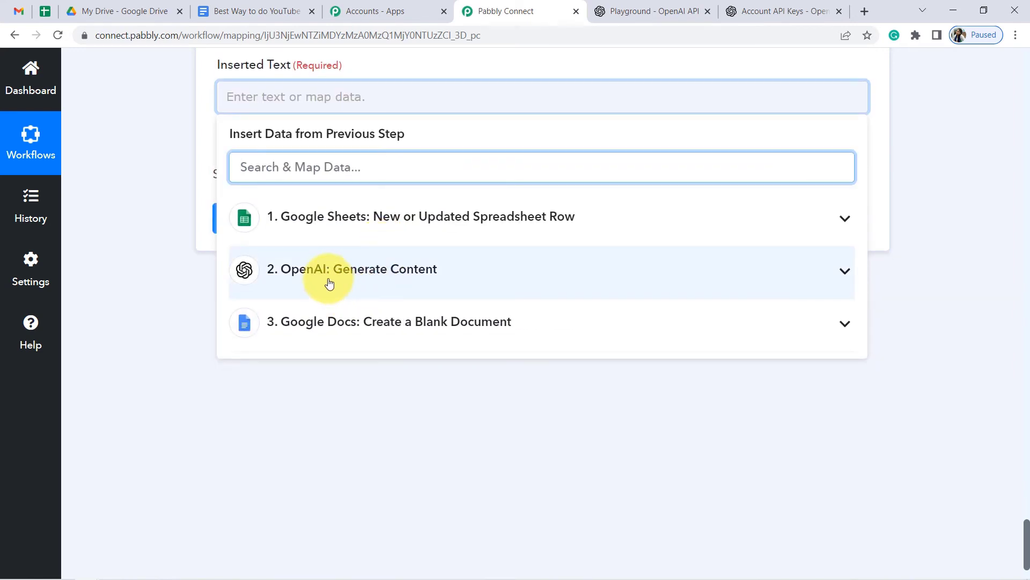
click(357, 275)
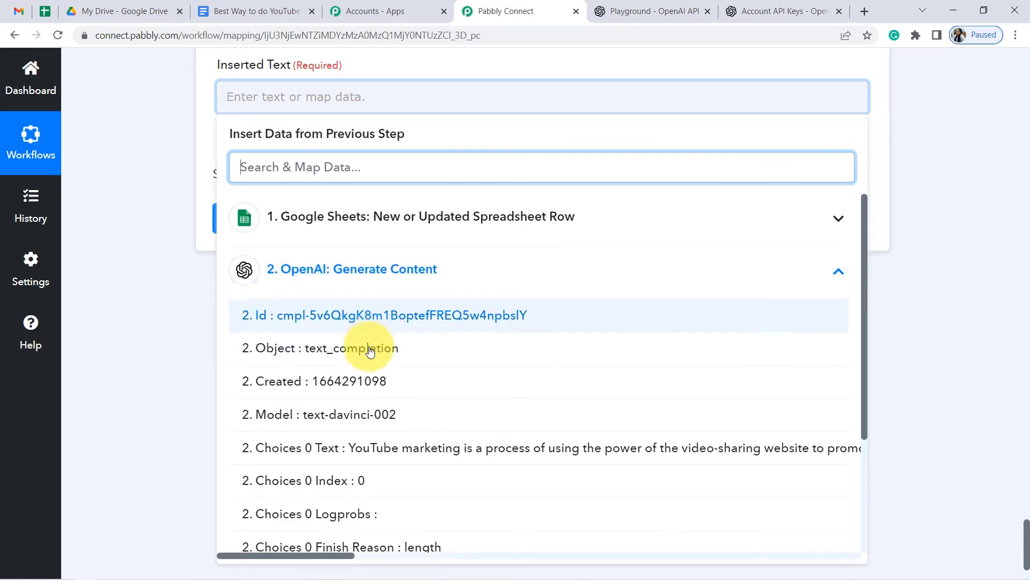
click(436, 452)
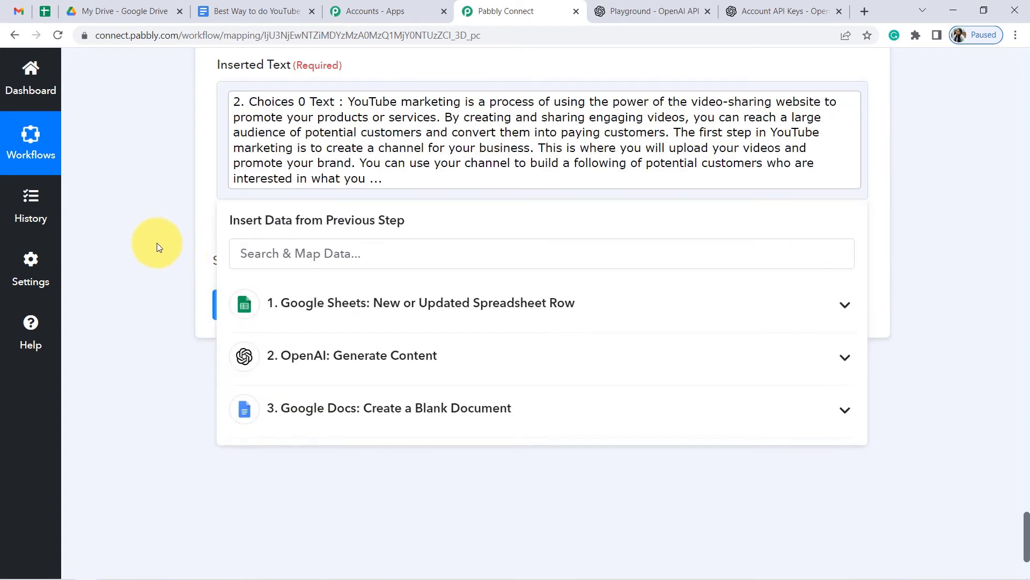
click(157, 243)
click(279, 304)
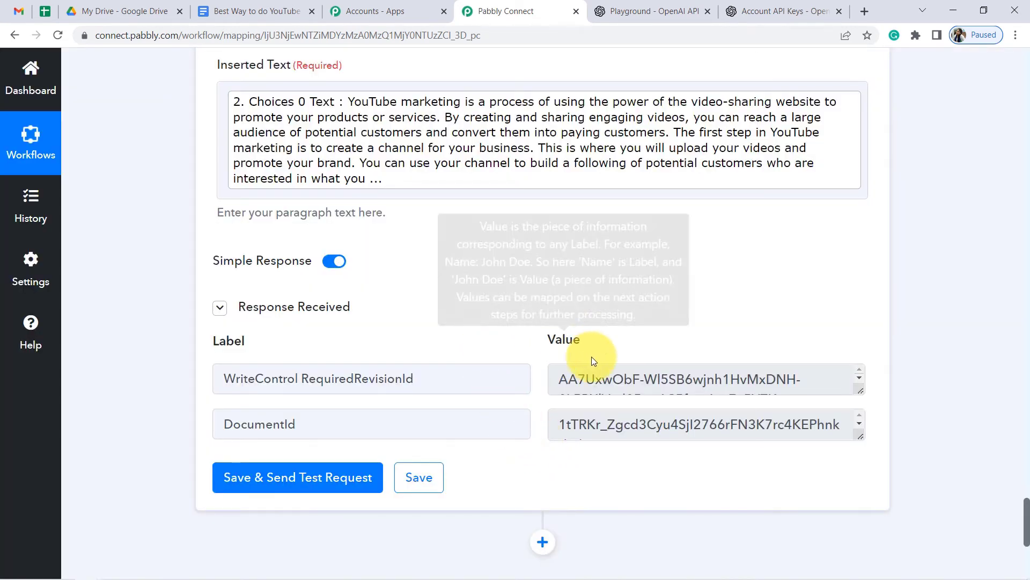
click(228, 7)
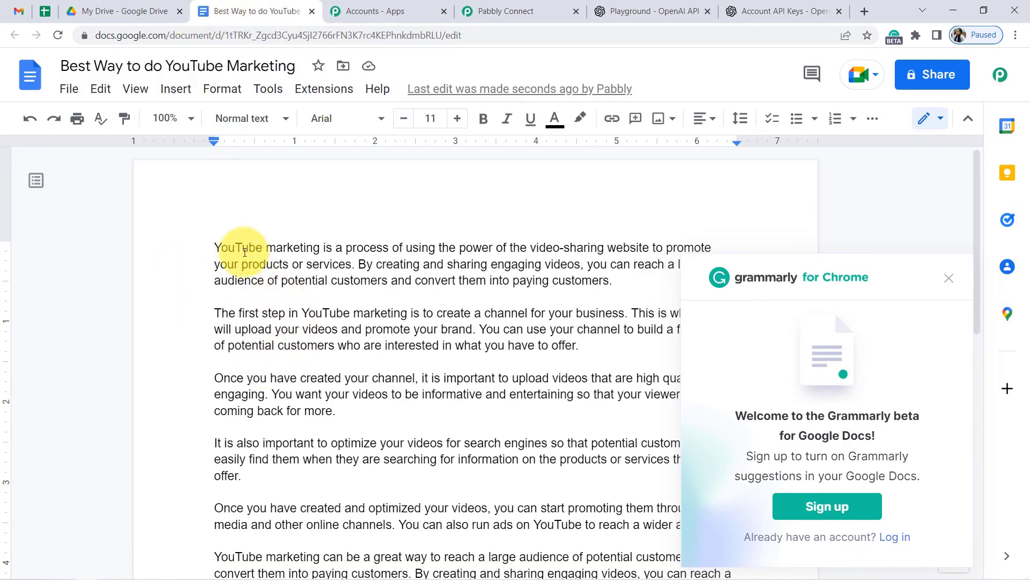
Review the OpenAI YouTube marketing article now appended to the Google Doc
drag(229, 248, 463, 443)
scroll(251, 361, down, 3)
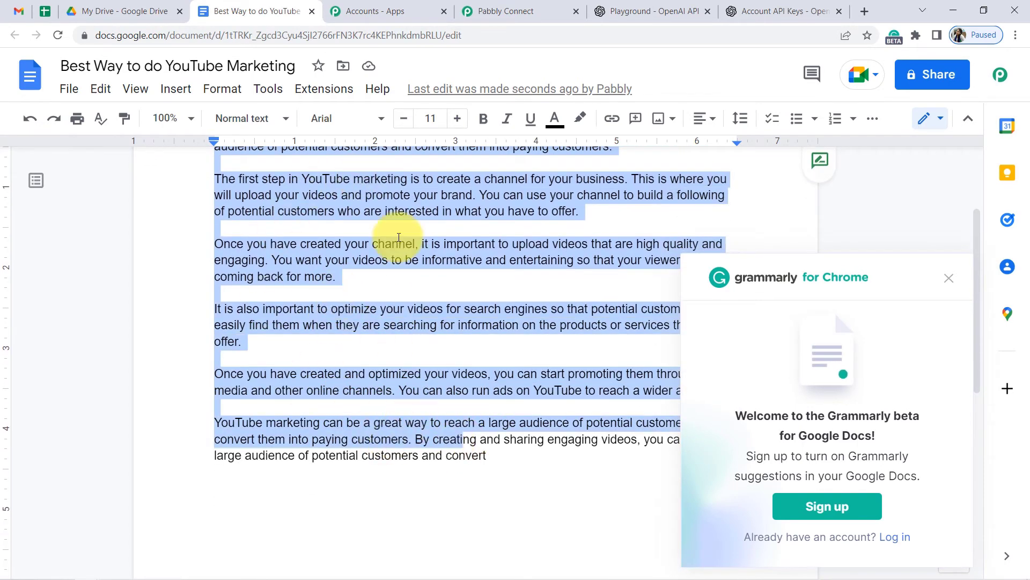
click(285, 277)
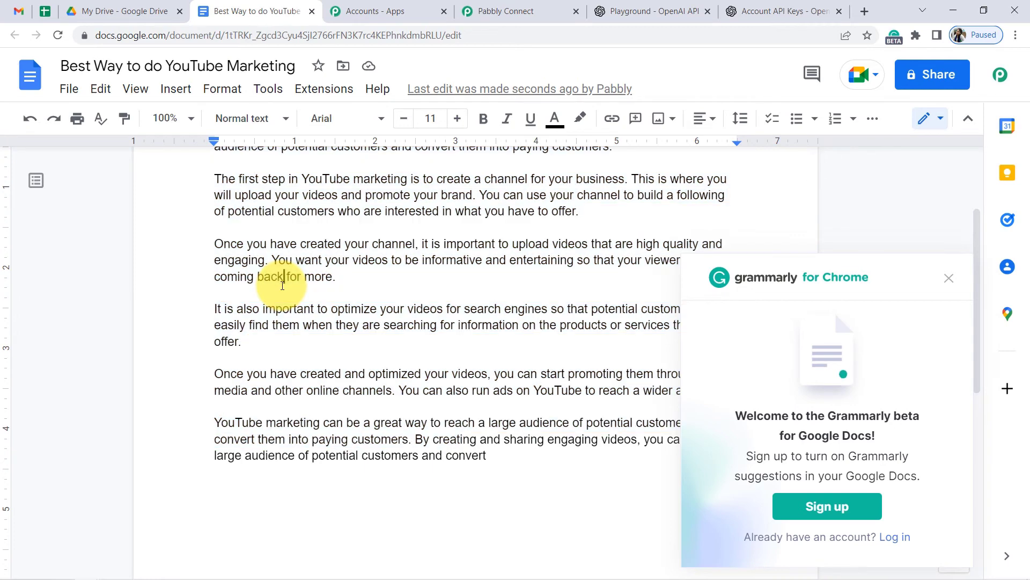
click(550, 7)
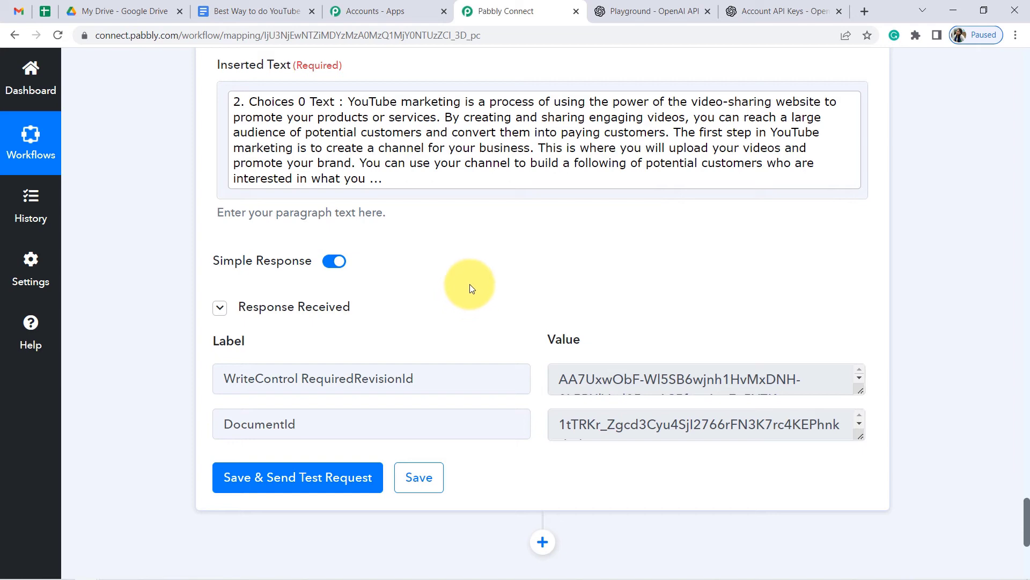
scroll(488, 275, down, 6)
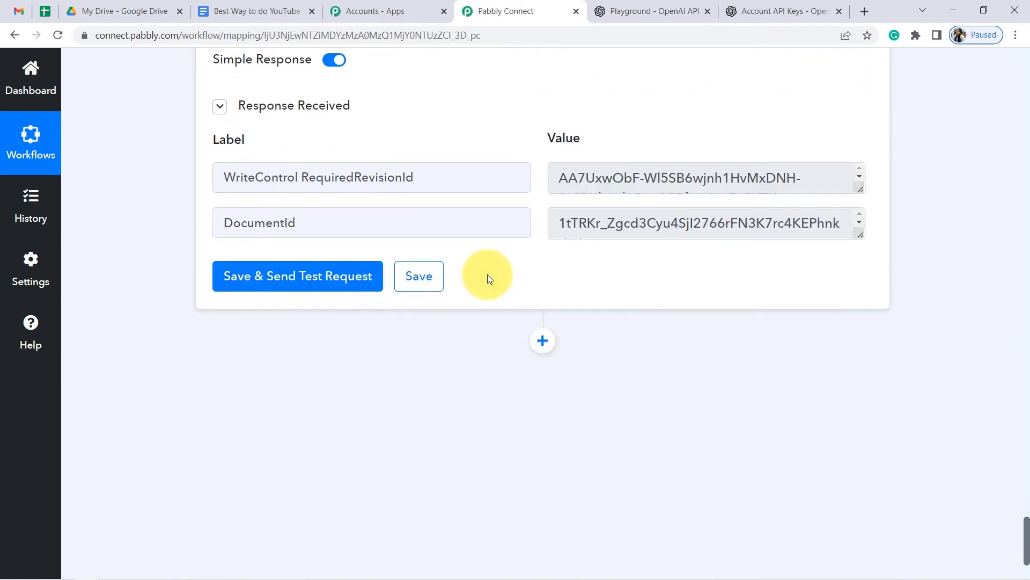
click(255, 6)
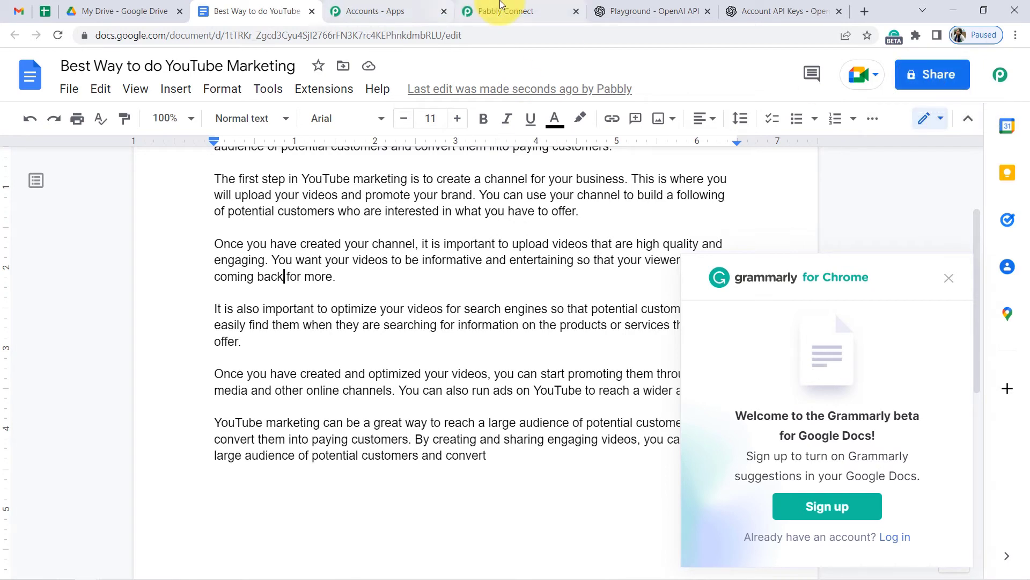
click(501, 5)
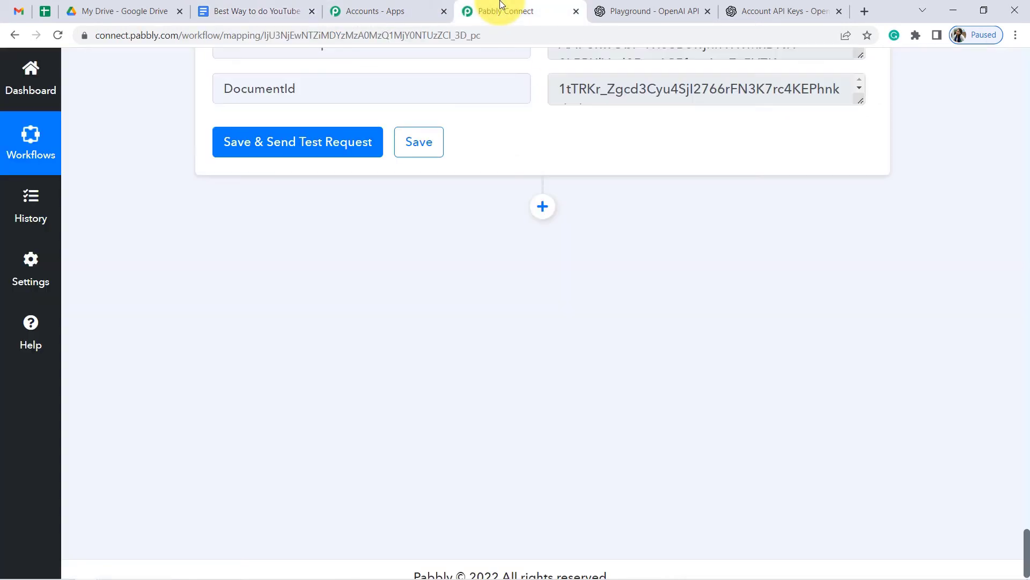
Add a Google Drive 'Share a File With Anyone' step using the existing Drive connection
click(540, 205)
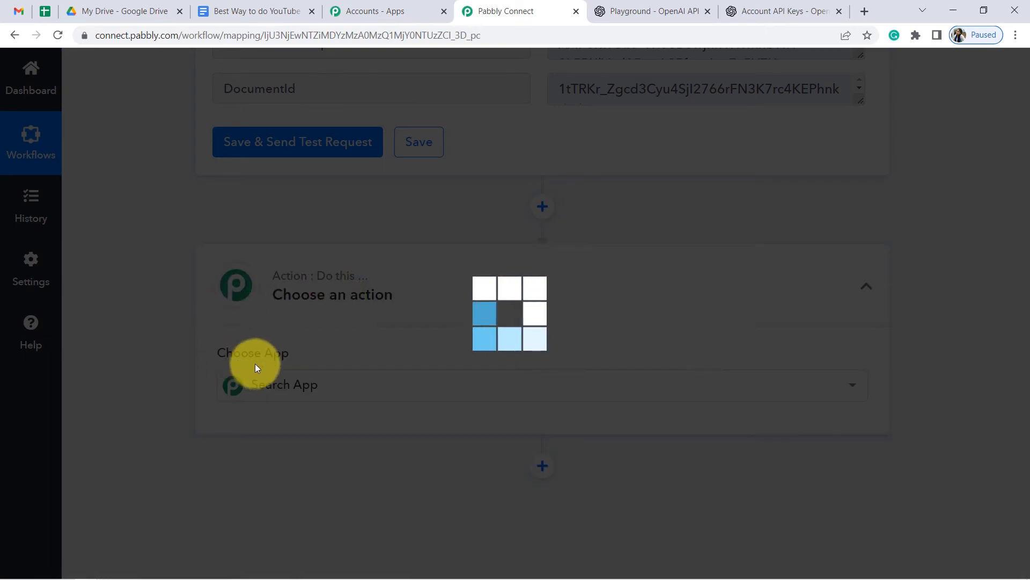
click(271, 385)
text(google driv)
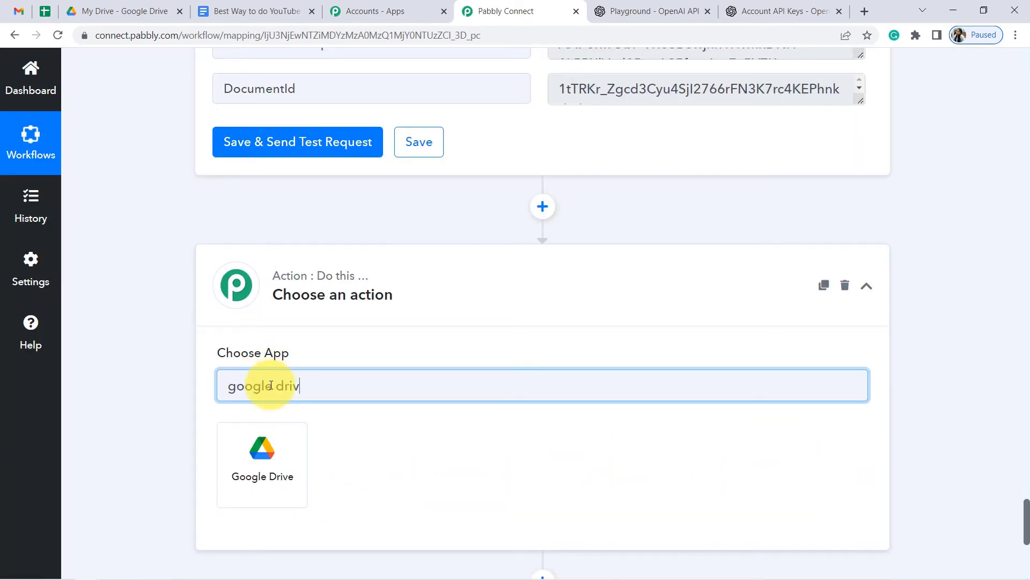
click(262, 457)
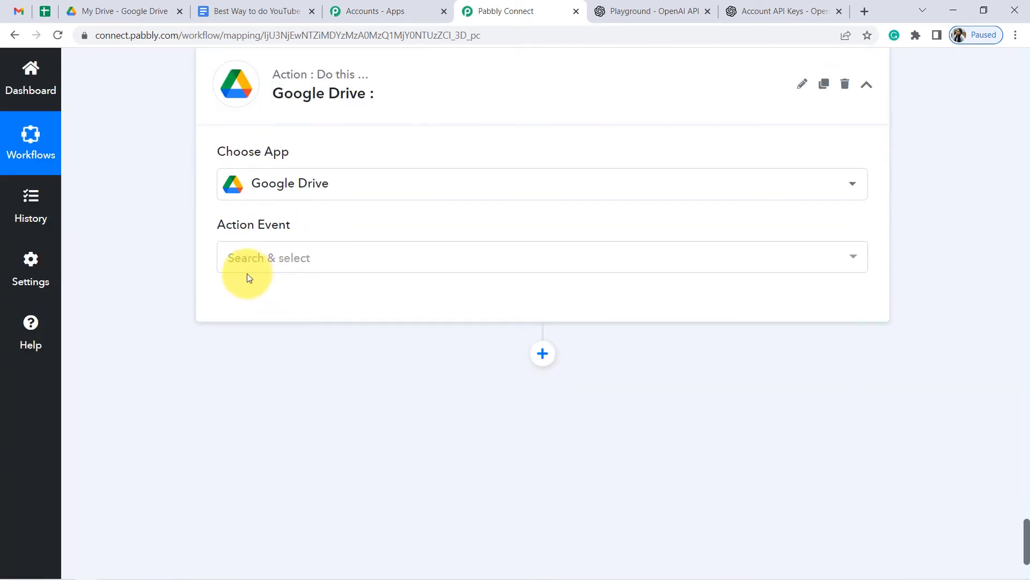
click(248, 277)
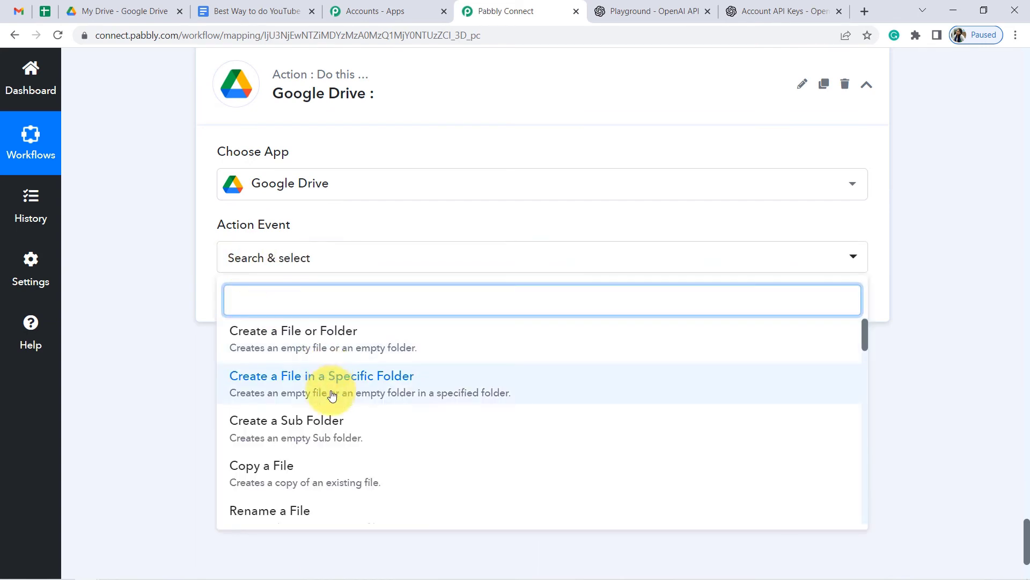
scroll(333, 395, down, 1)
scroll(333, 395, down, 8)
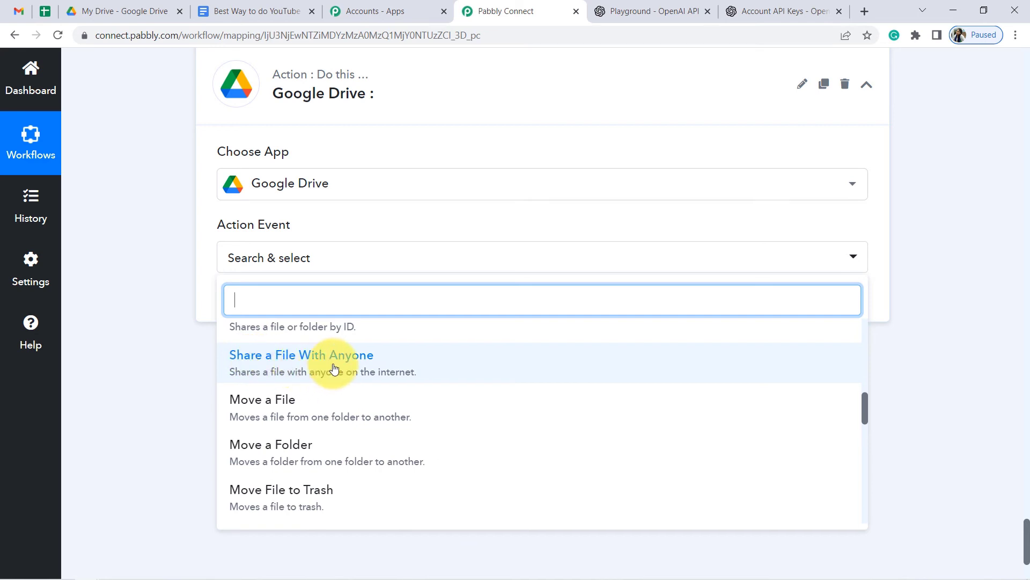
click(334, 368)
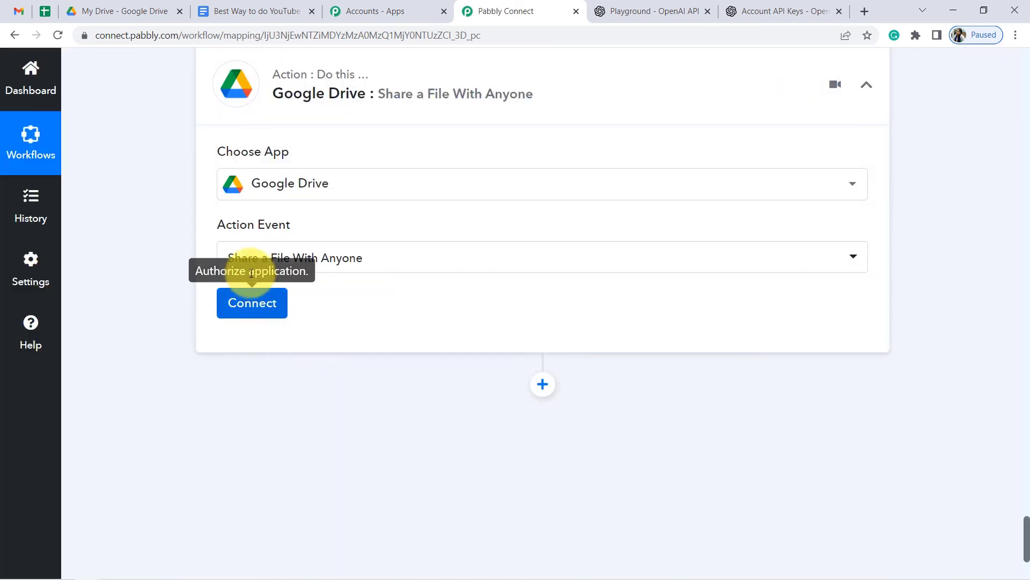
click(240, 306)
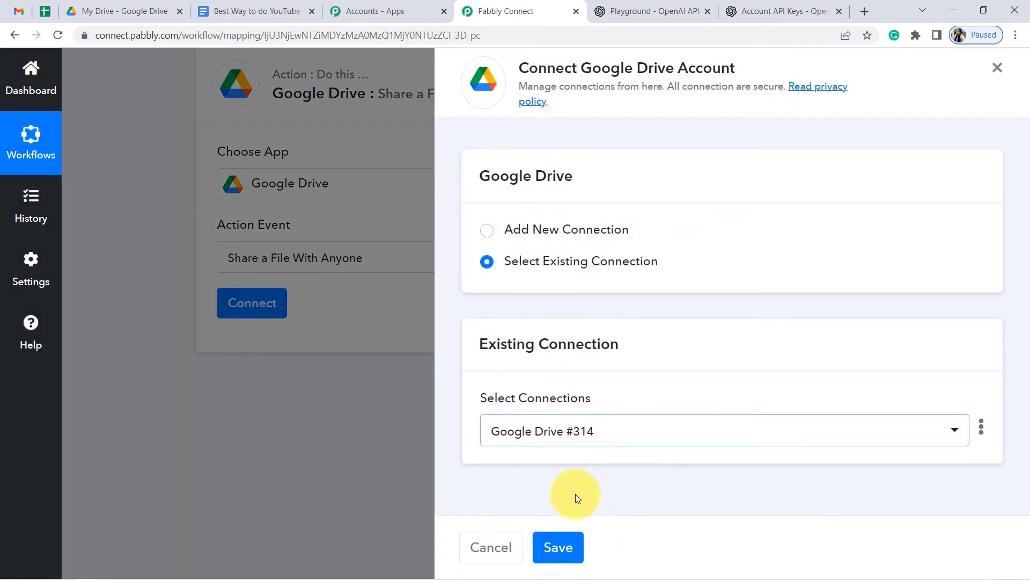
click(559, 558)
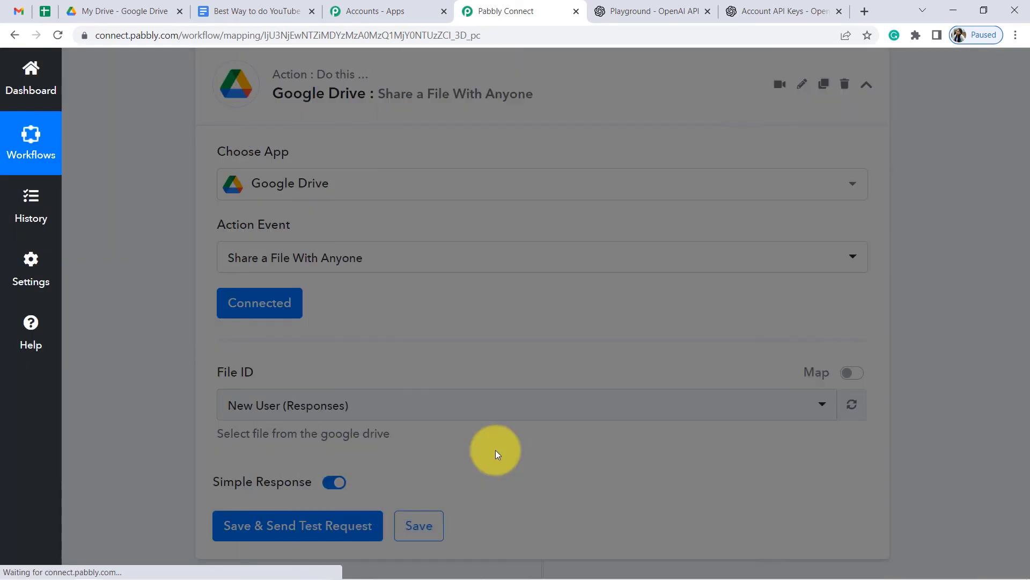
Map the File ID to step 4's DocumentId and send a test request
scroll(438, 315, down, 4)
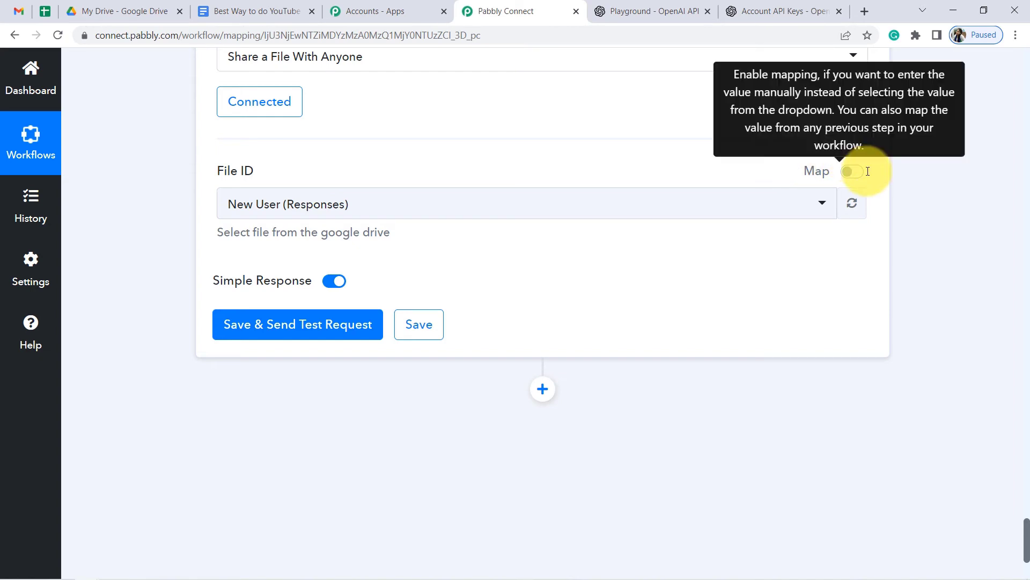
click(850, 172)
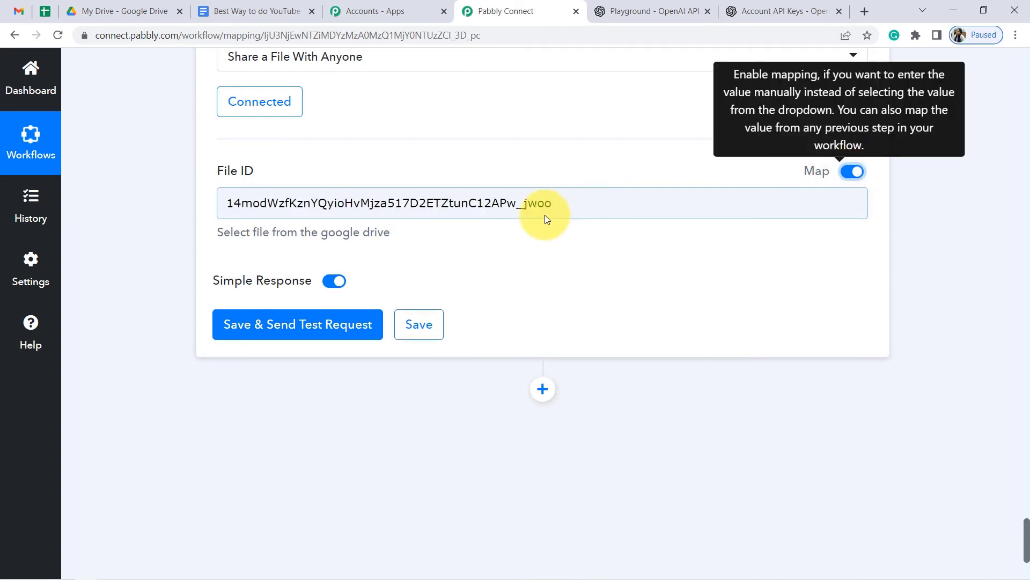
drag(564, 202, 114, 199)
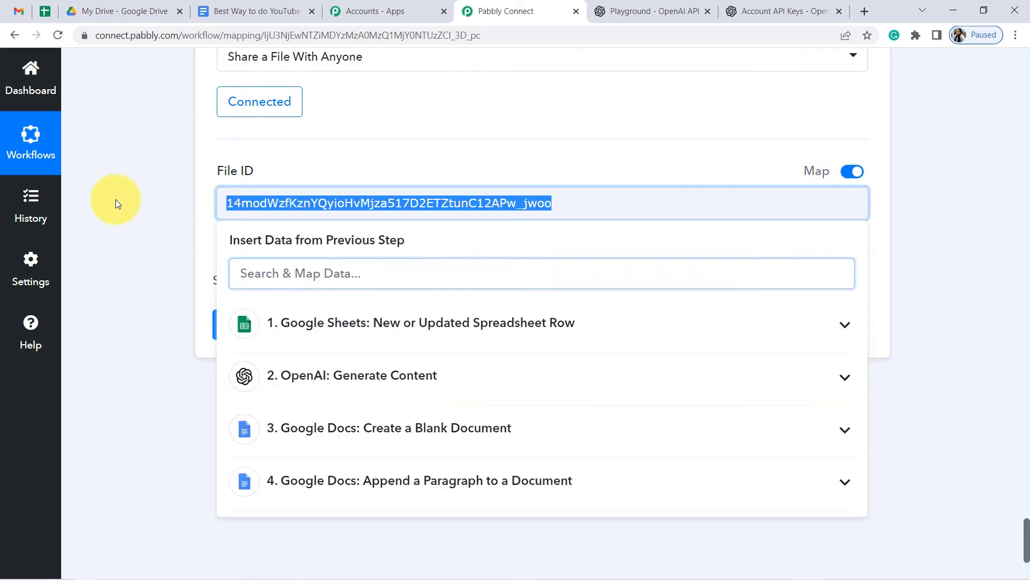
key(BackSpace)
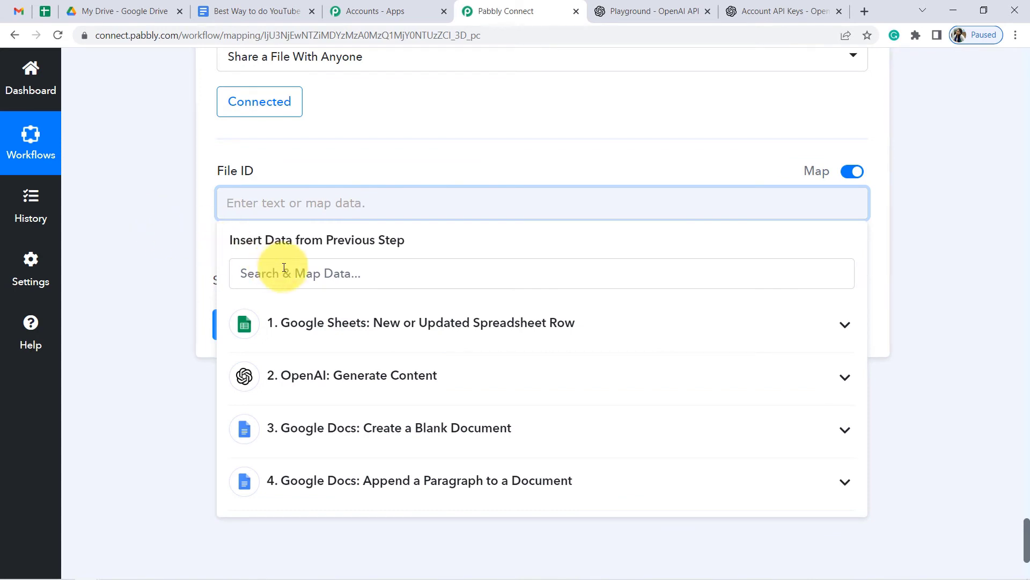
click(391, 489)
scroll(386, 456, down, 1)
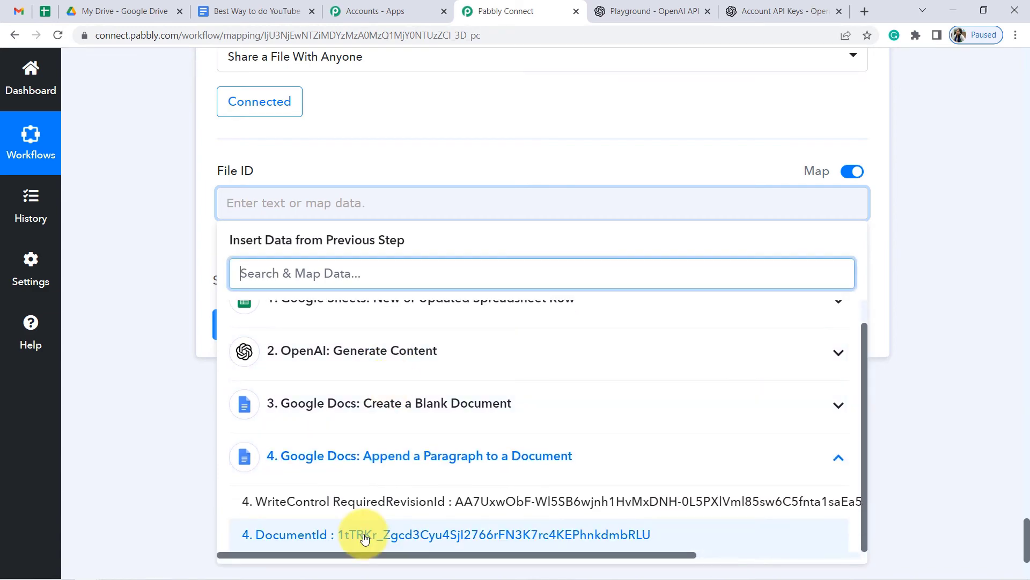
click(367, 537)
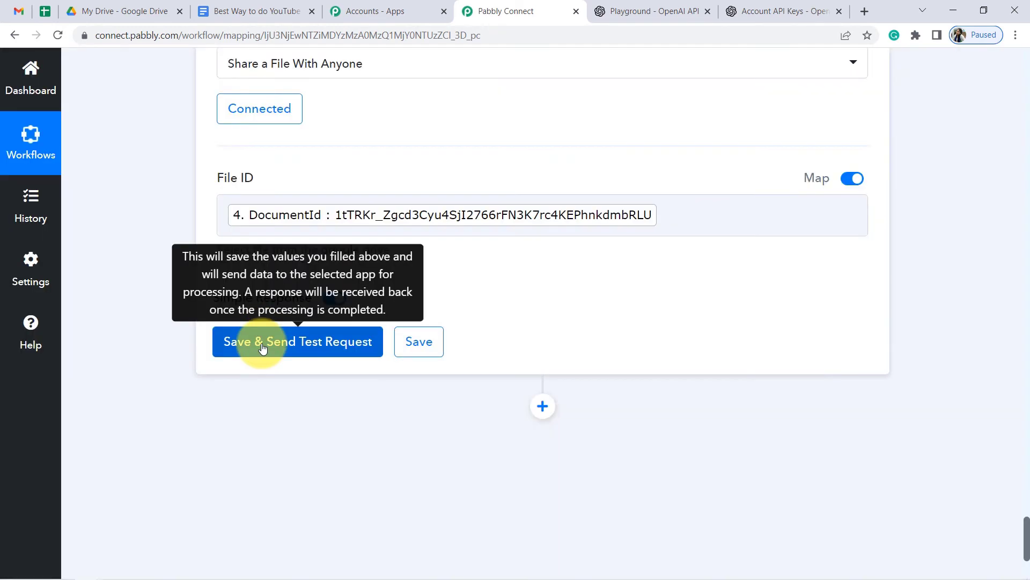
click(330, 339)
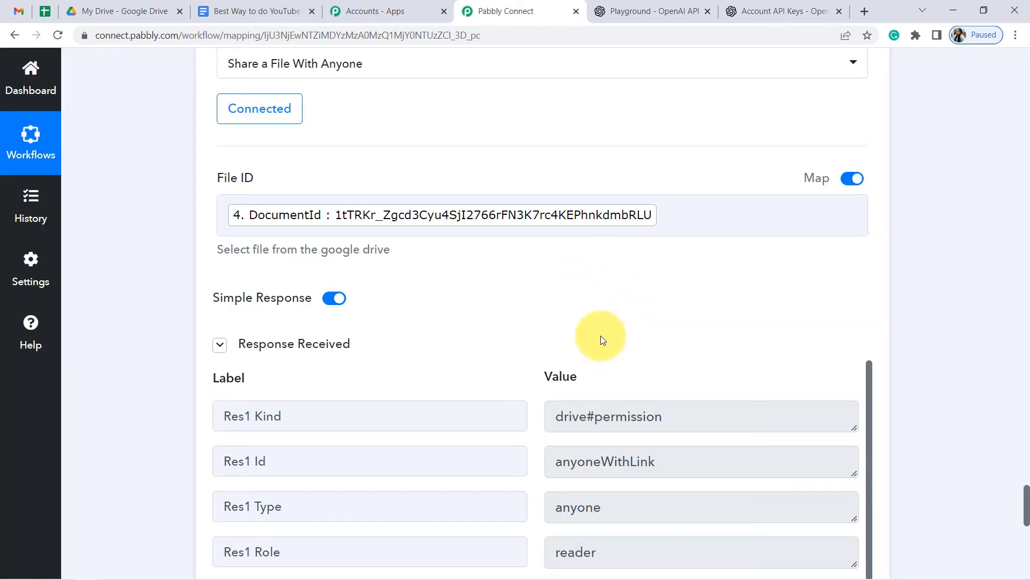
click(220, 15)
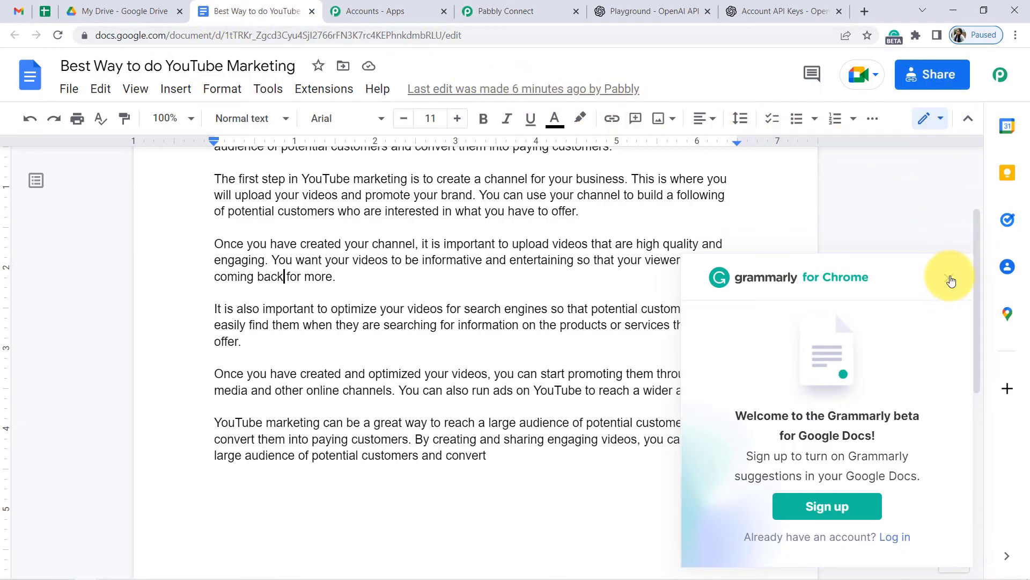
Dismiss the Grammarly popup over the Google Doc
click(951, 280)
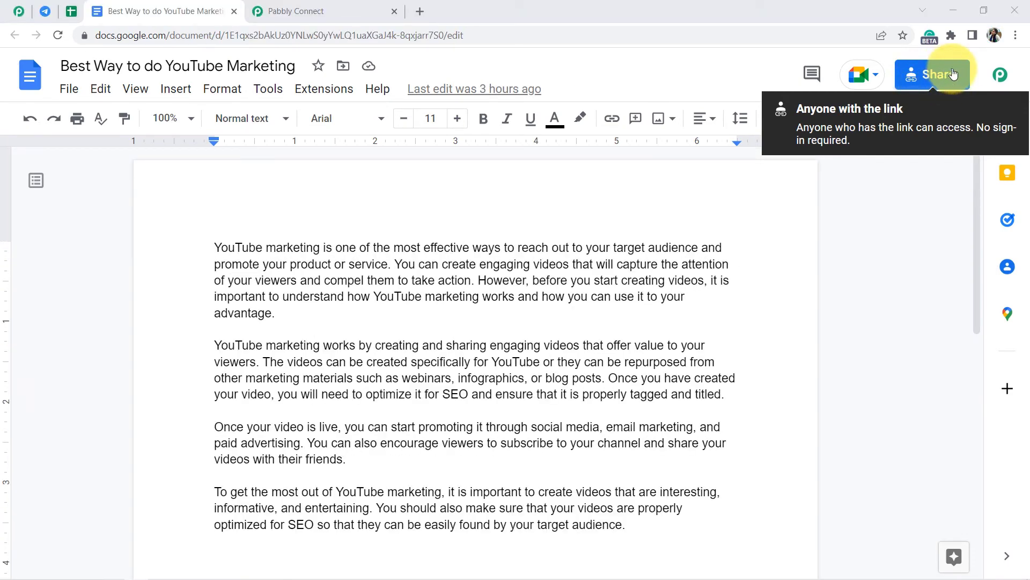
Enlarge the Res2 ExportLinks Application/pdf value box to reveal the full PDF URL
click(300, 11)
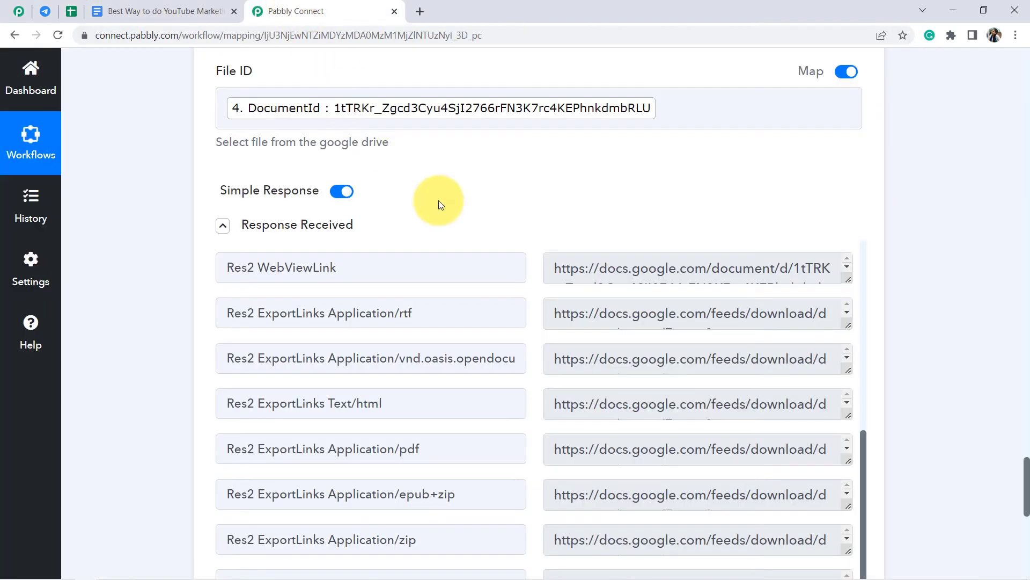
scroll(552, 312, down, 5)
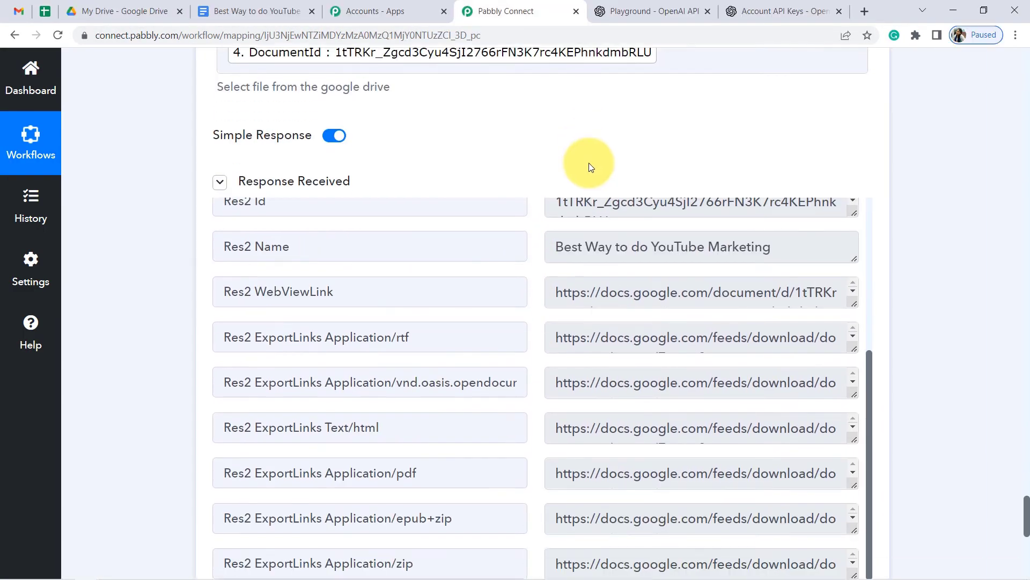
scroll(588, 162, down, 4)
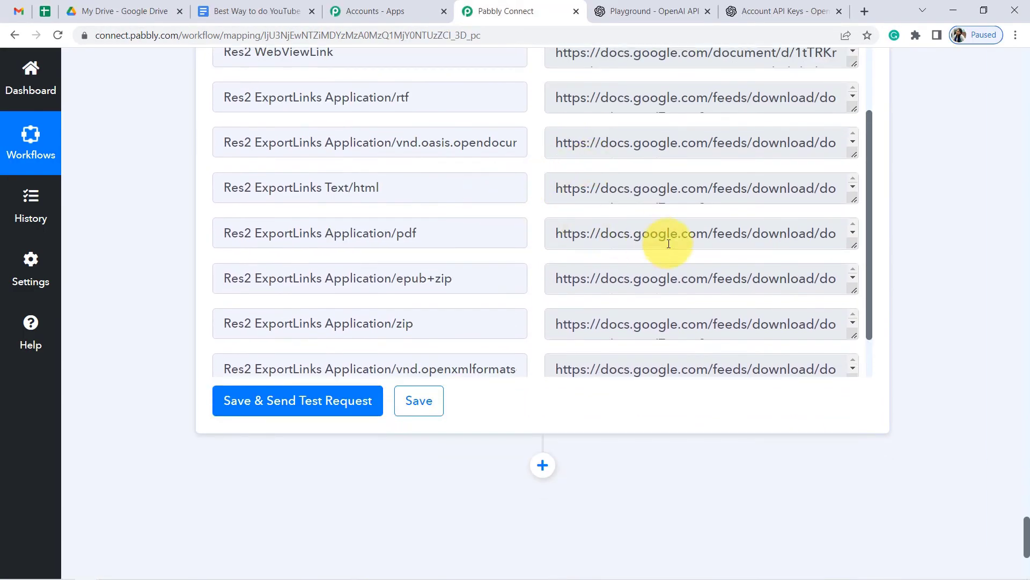
click(858, 249)
scroll(850, 279, down, 2)
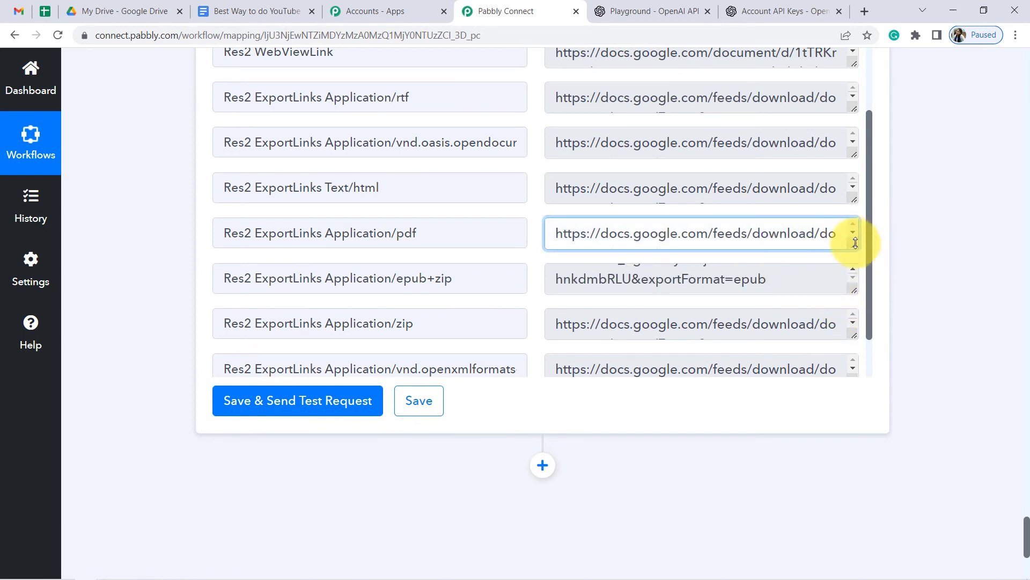
drag(852, 246, 850, 346)
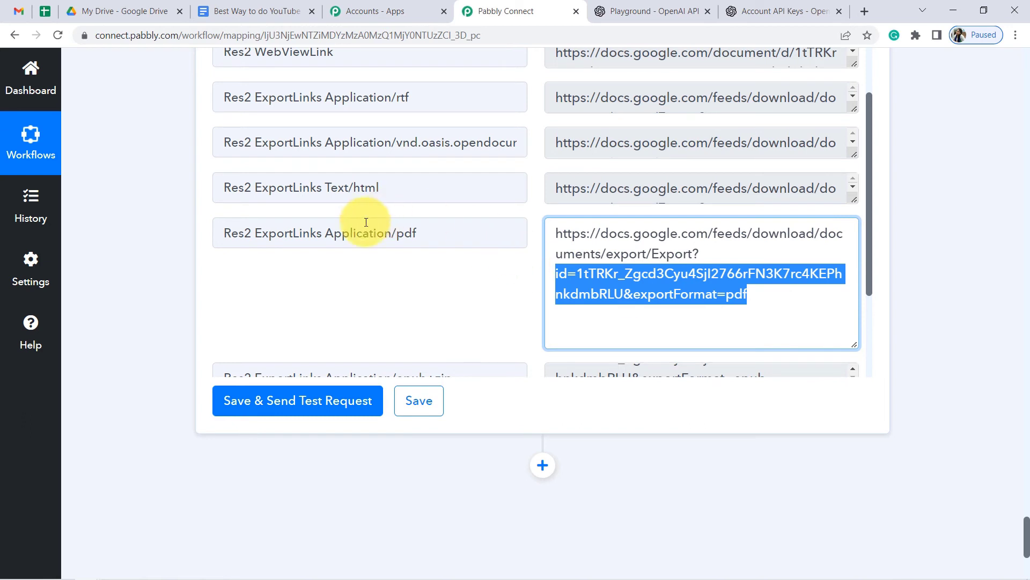
click(306, 233)
drag(293, 233, 398, 235)
click(420, 235)
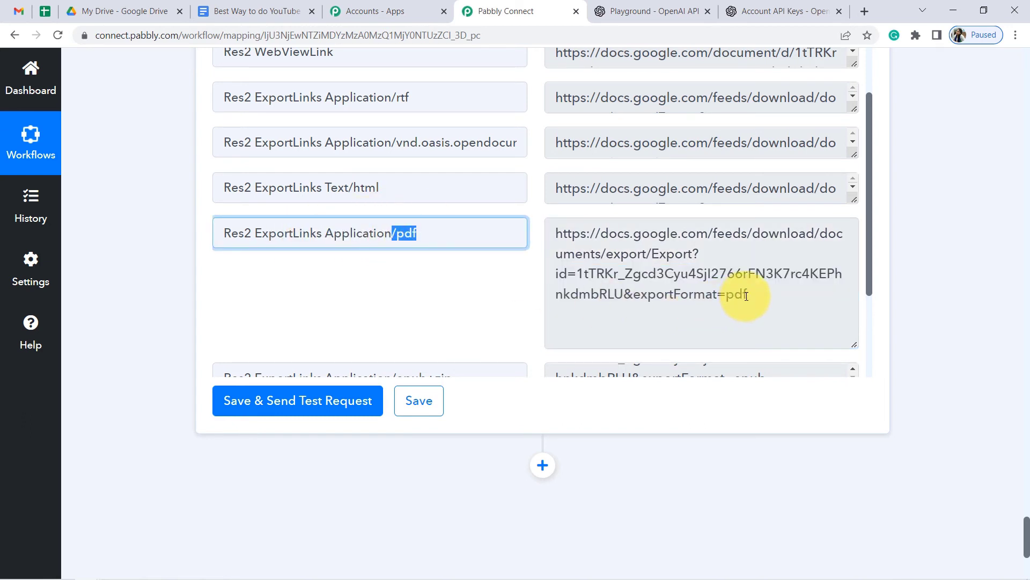
drag(748, 295, 734, 295)
Copy the PDF export URL and load it in a new browser tab
key(ctrl+a)
key(ctrl+c)
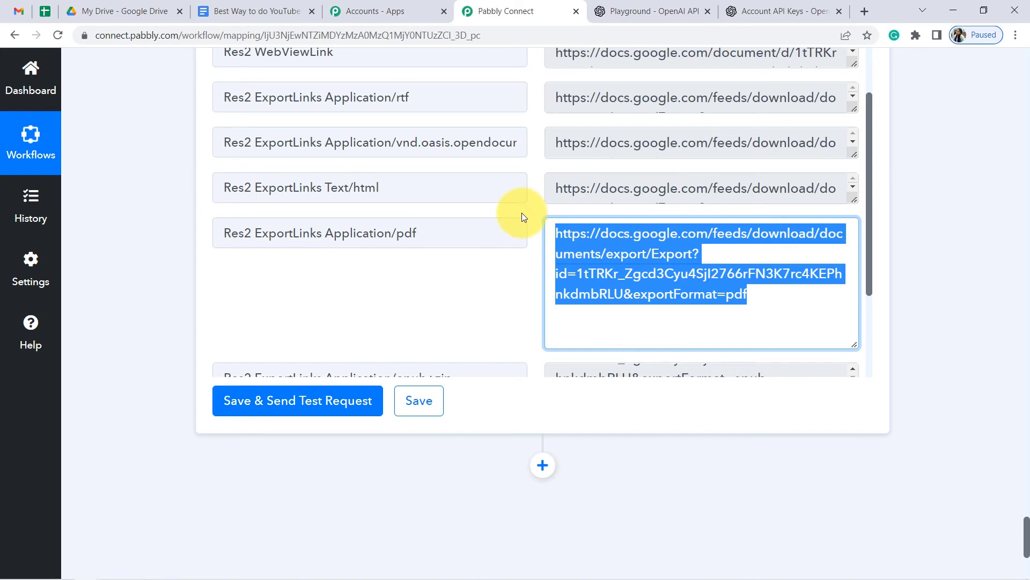
key(ctrl+t)
key(ctrl+v)
key(Return)
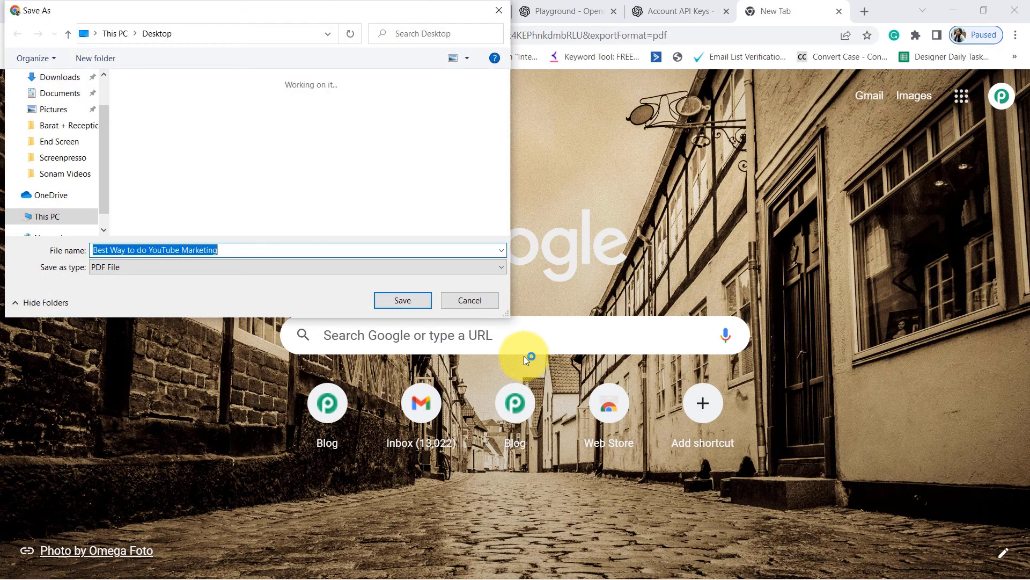
Save 'Best Way to do YouTube Marketing.pdf' to the Desktop, then view it and close the viewer
click(403, 300)
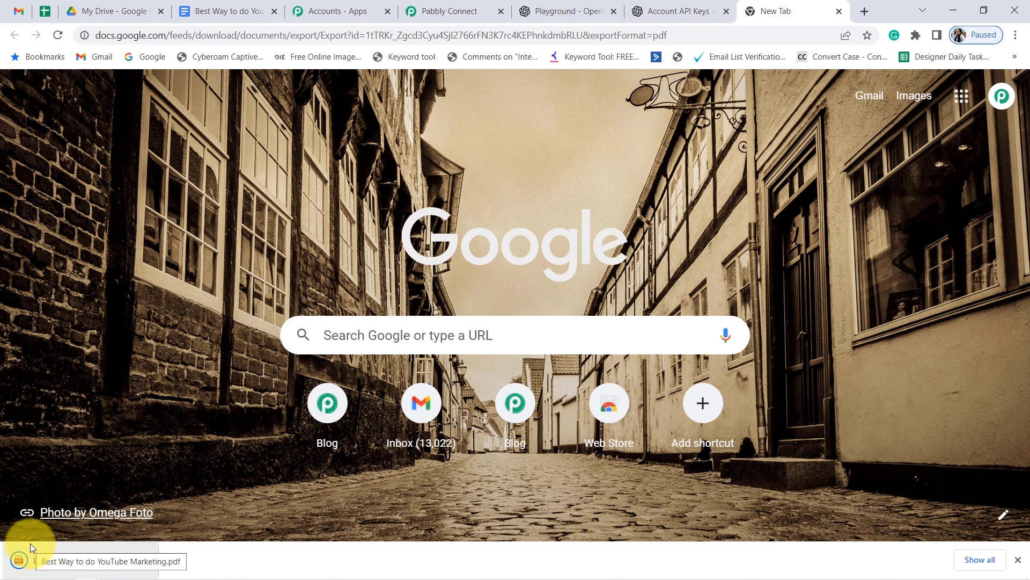
click(22, 563)
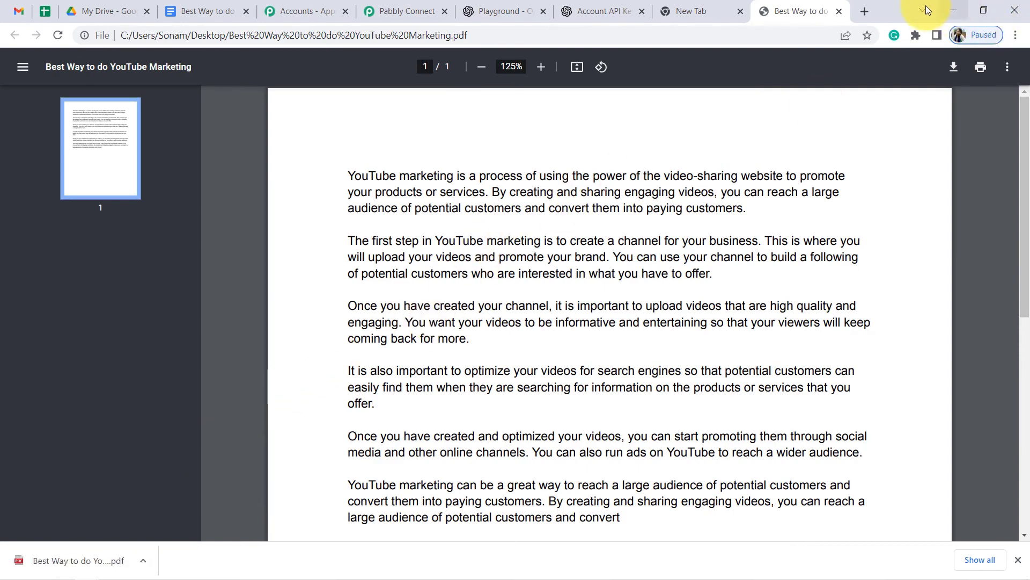
click(839, 15)
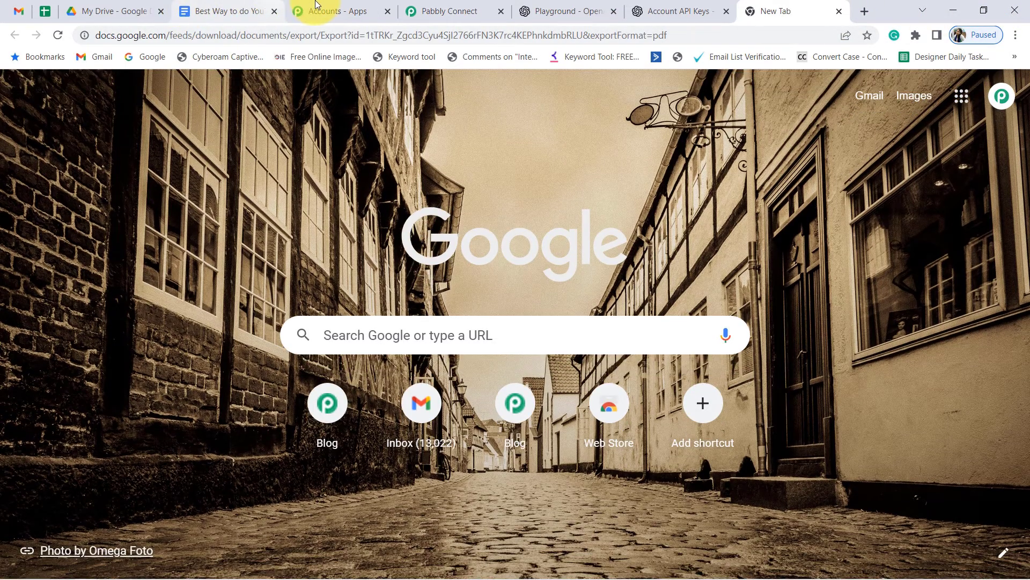
Back in the workflow, add a new action step and pick Telegram Bot as its app
click(427, 11)
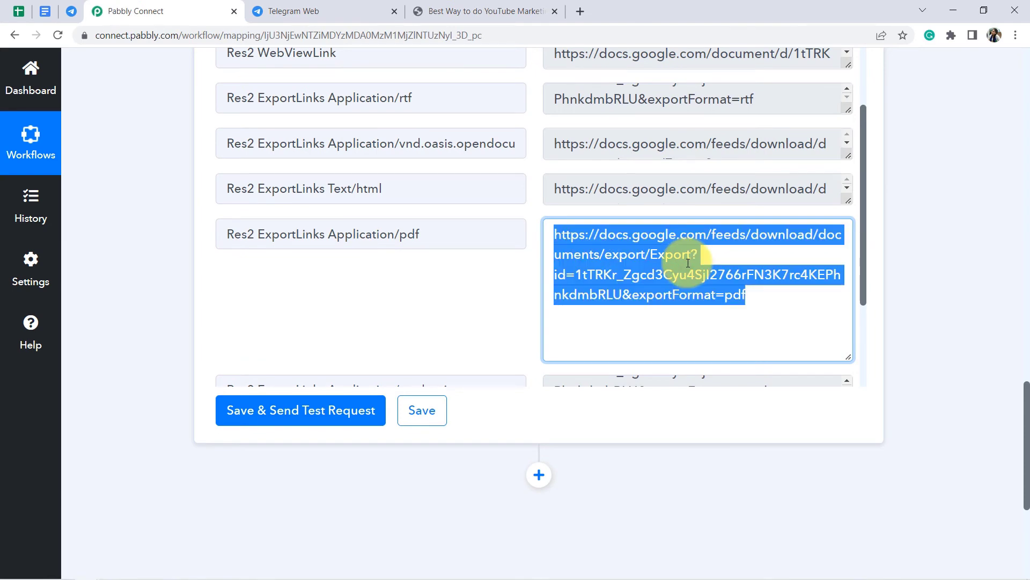
scroll(946, 380, down, 4)
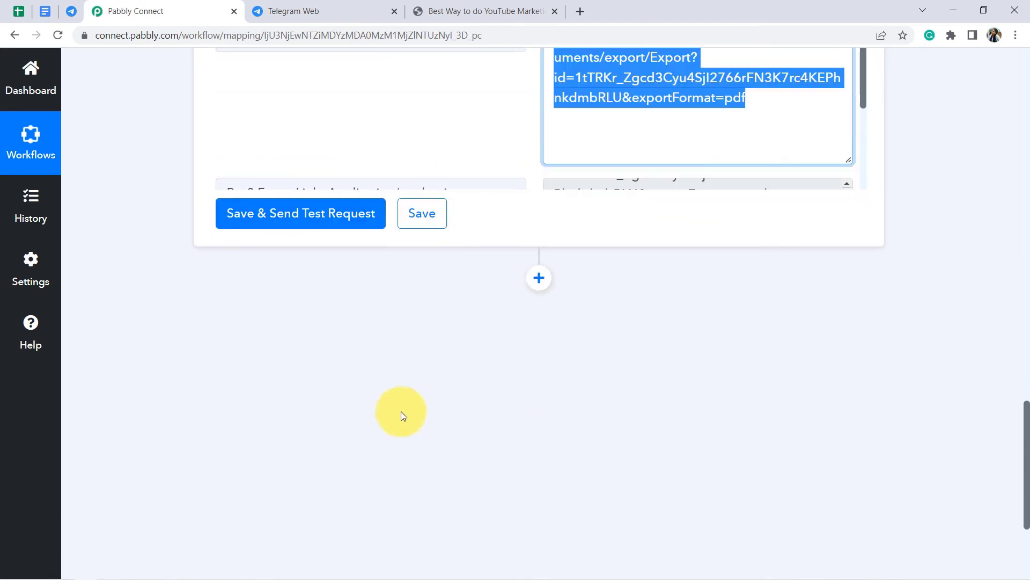
click(539, 273)
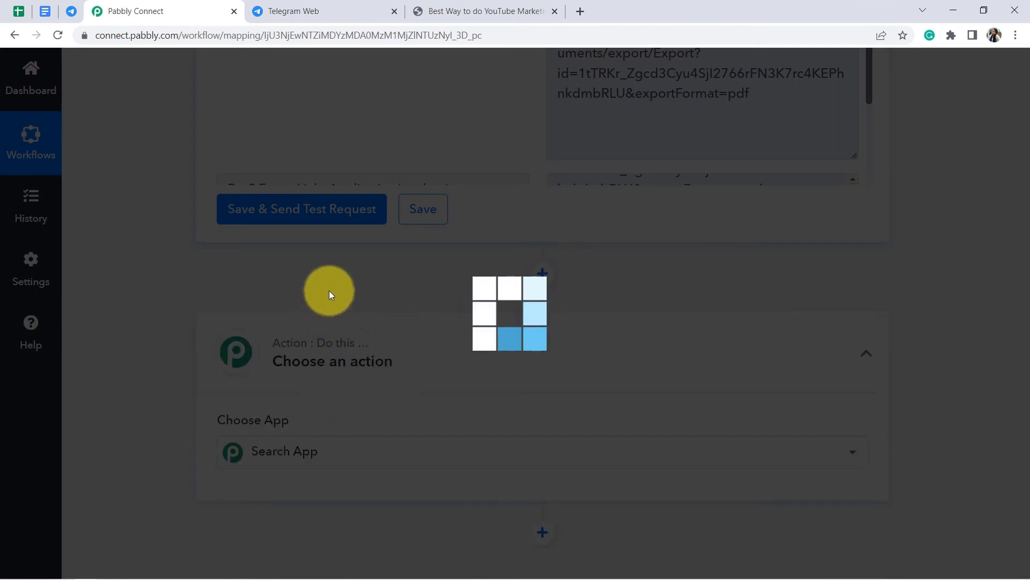
scroll(322, 298, down, 1)
text(telegr)
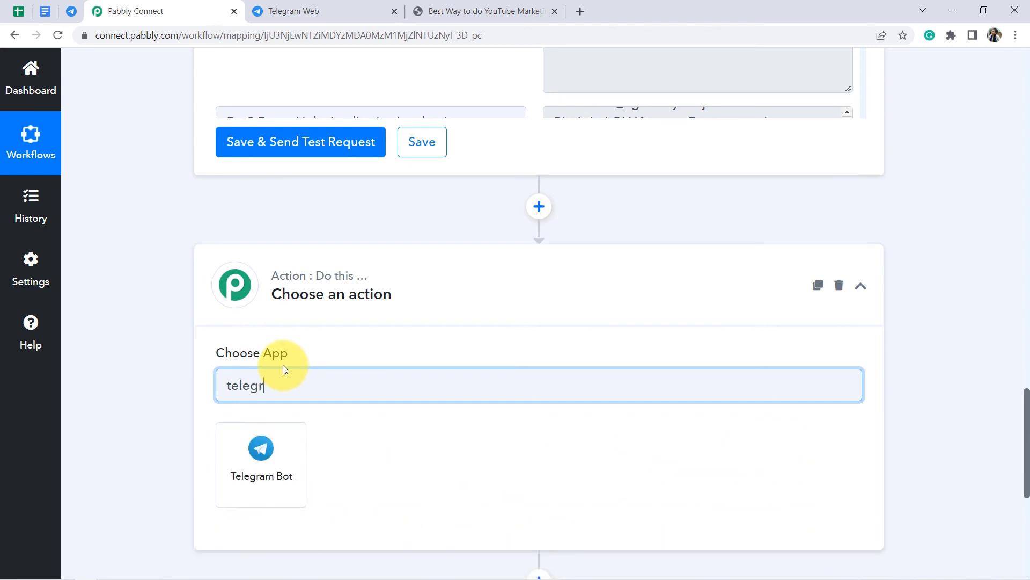
click(253, 445)
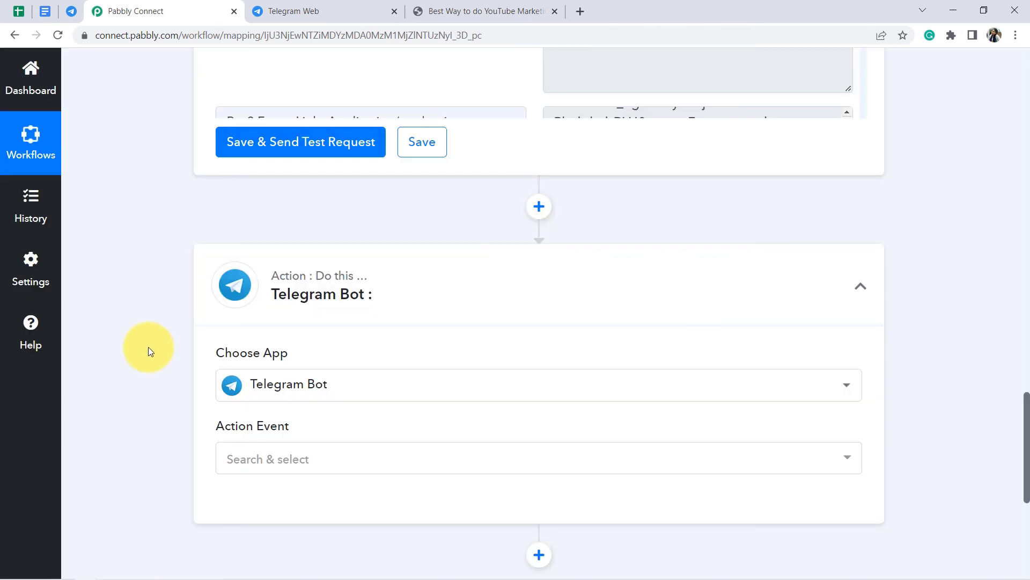
Choose the Send a Text Message or a Reply (HTML) event and start connecting an account
scroll(148, 347, down, 1)
click(226, 323)
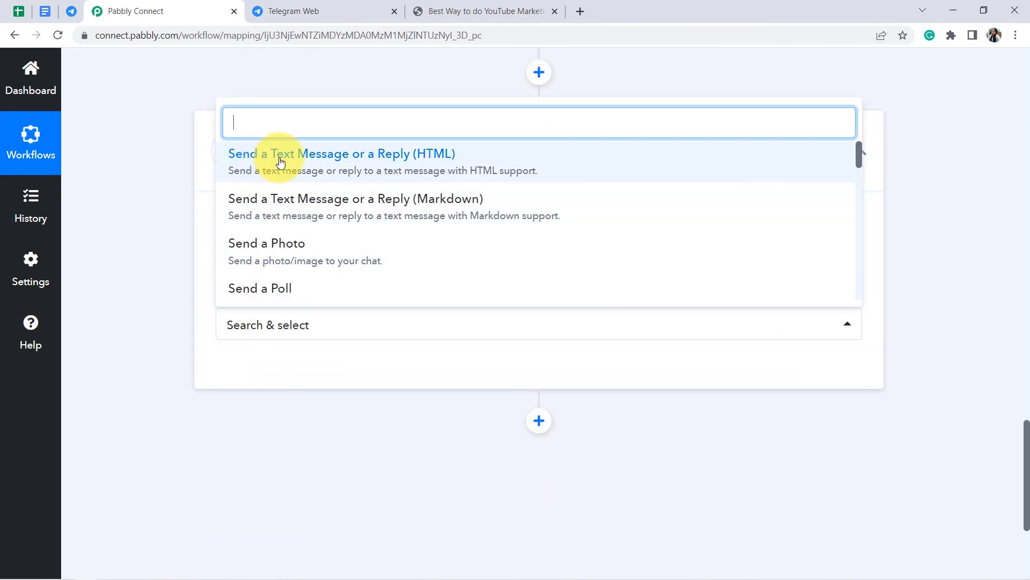
click(350, 159)
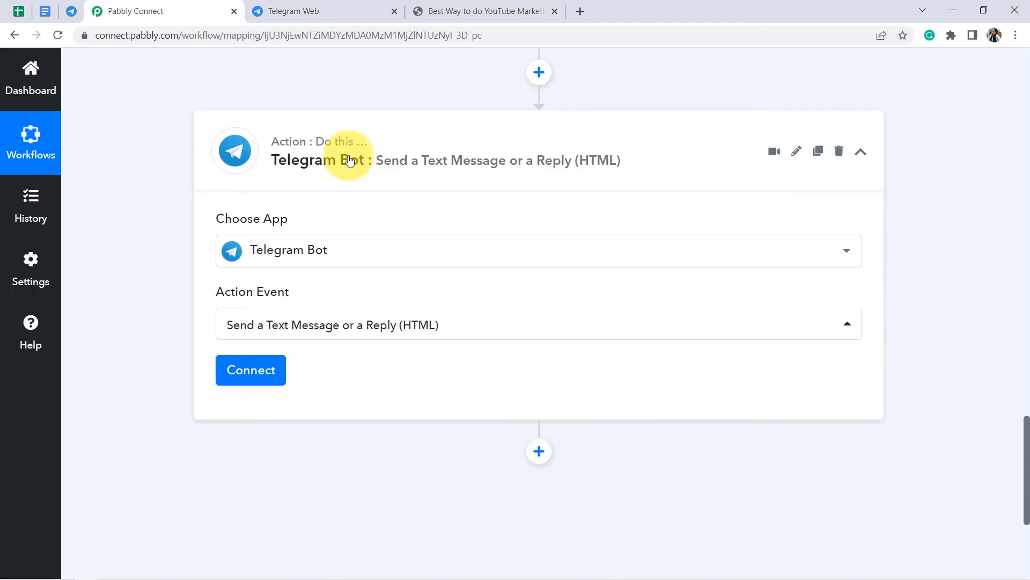
click(261, 376)
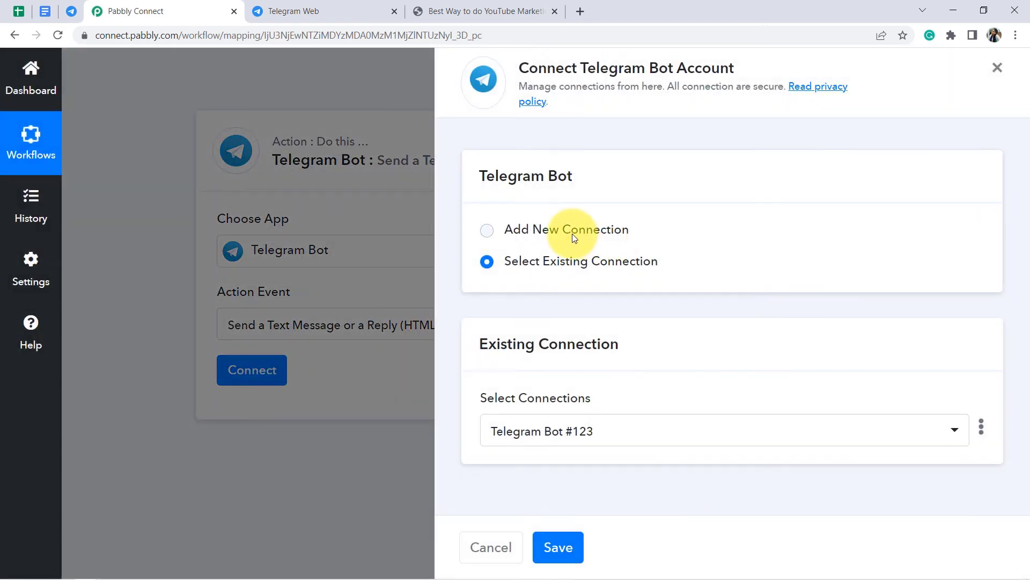
Choose Add New Connection and open the BotFather link in a new tab
click(572, 234)
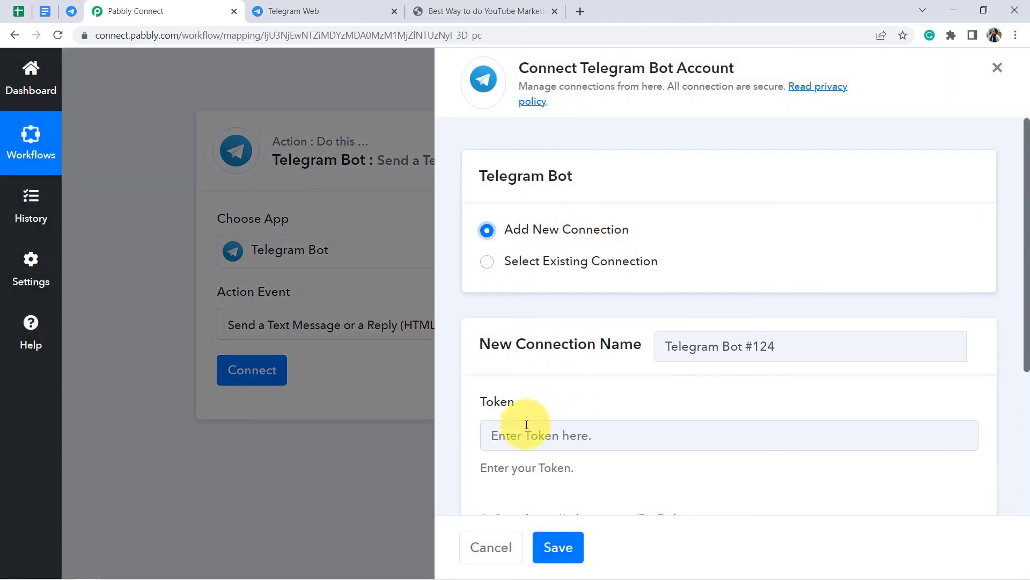
scroll(510, 276, down, 2)
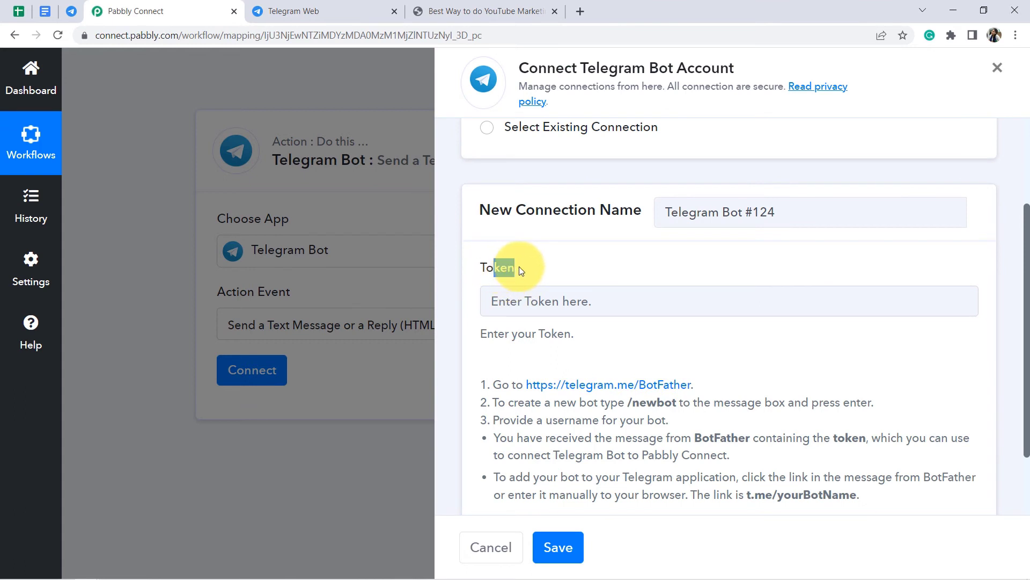
drag(477, 380, 587, 477)
click(589, 452)
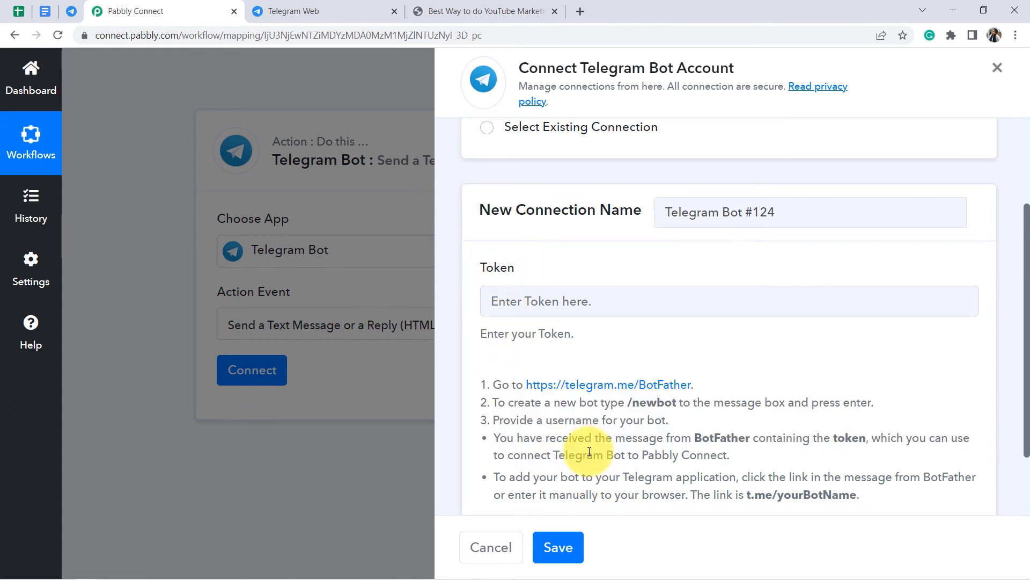
right_click(584, 387)
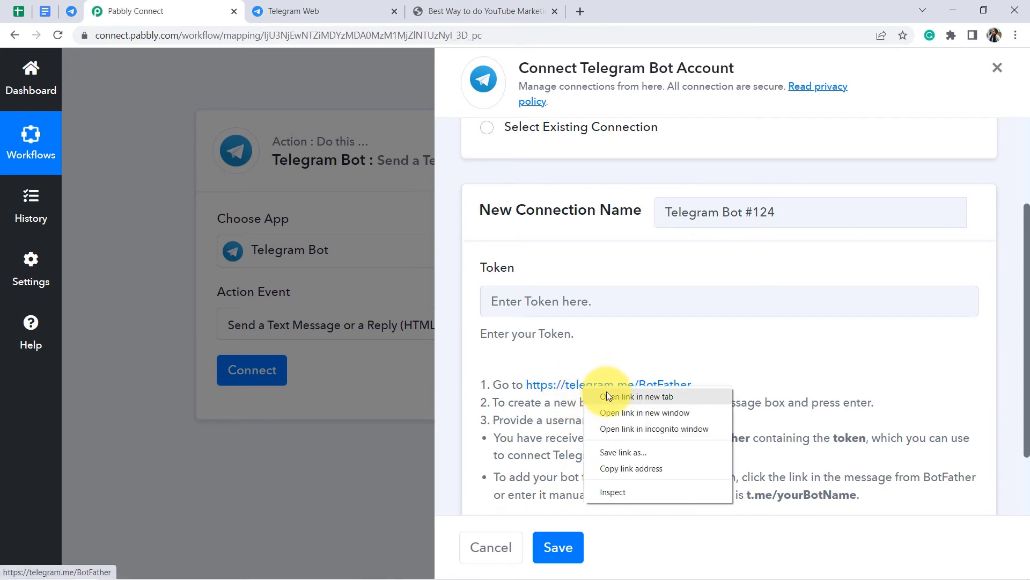
click(607, 395)
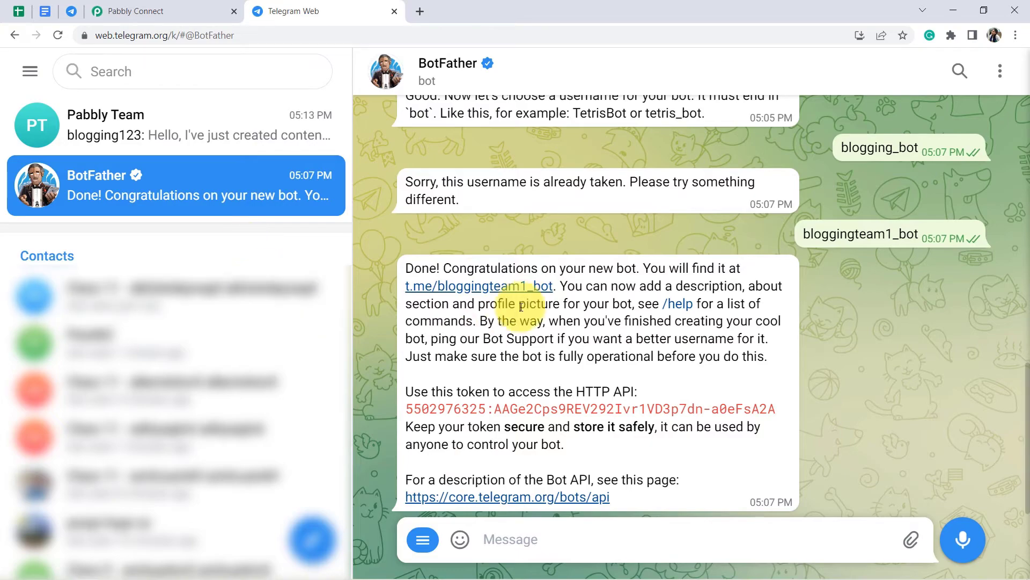
Select the /newbot command from the token instructions, then switch to Telegram Web
scroll(610, 301, up, 10)
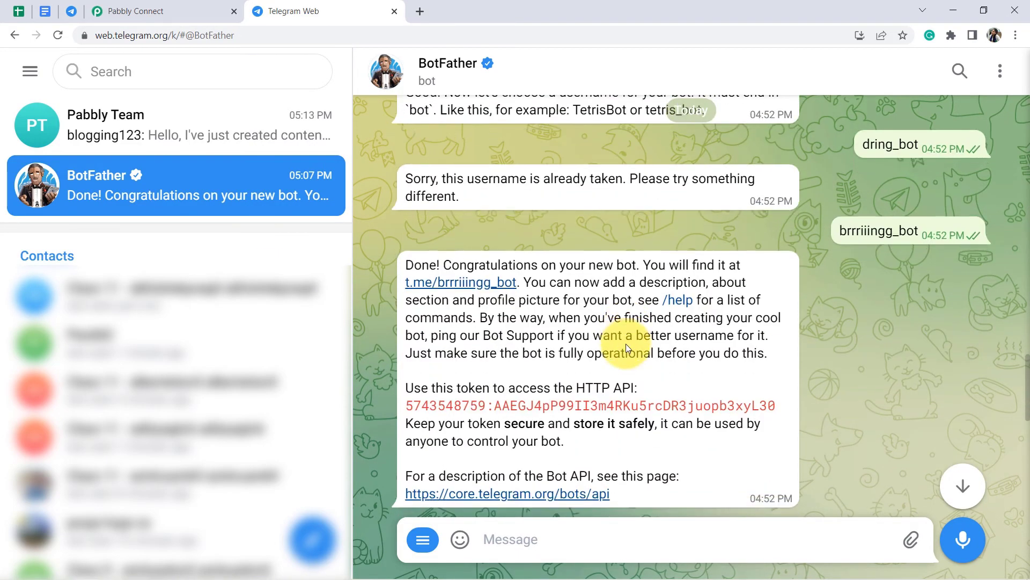
scroll(625, 366, down, 4)
scroll(625, 366, down, 6)
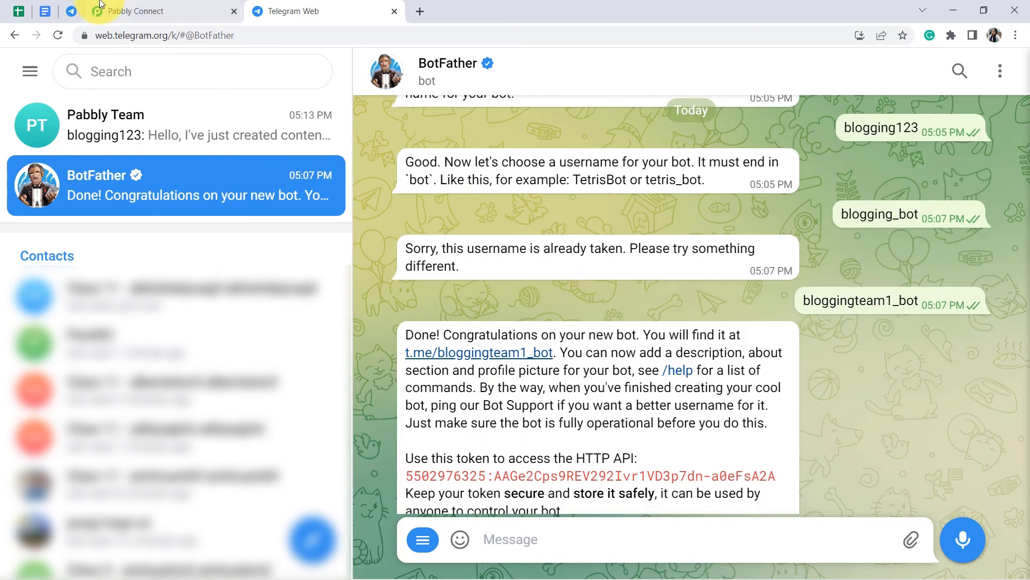
click(153, 5)
scroll(543, 338, up, 1)
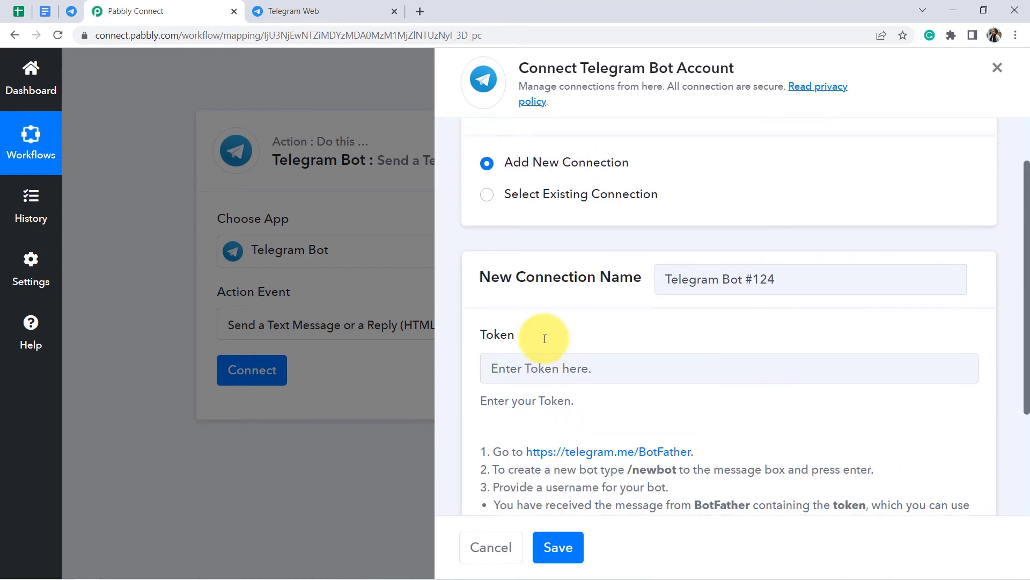
scroll(545, 352, down, 2)
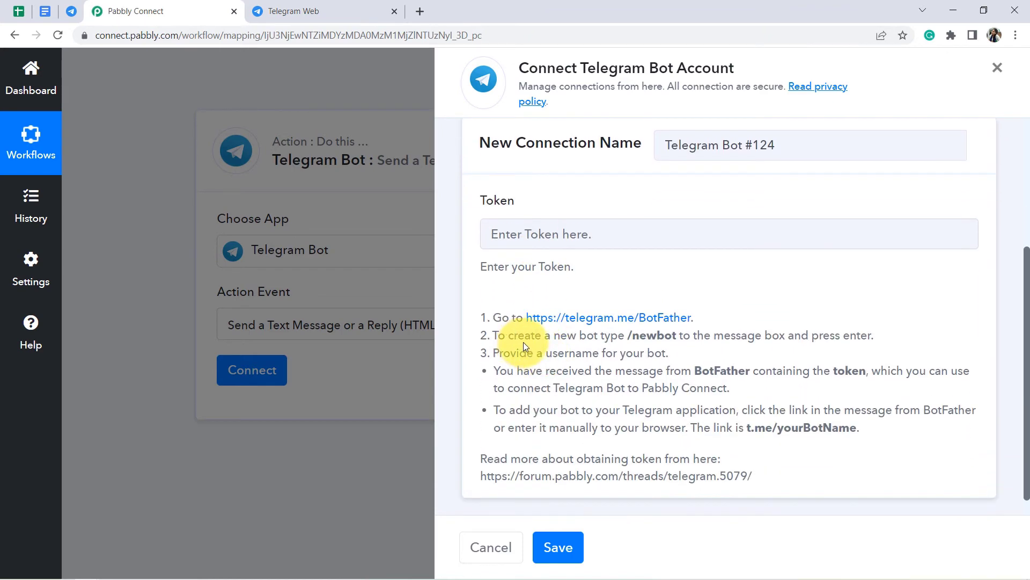
drag(629, 338, 807, 345)
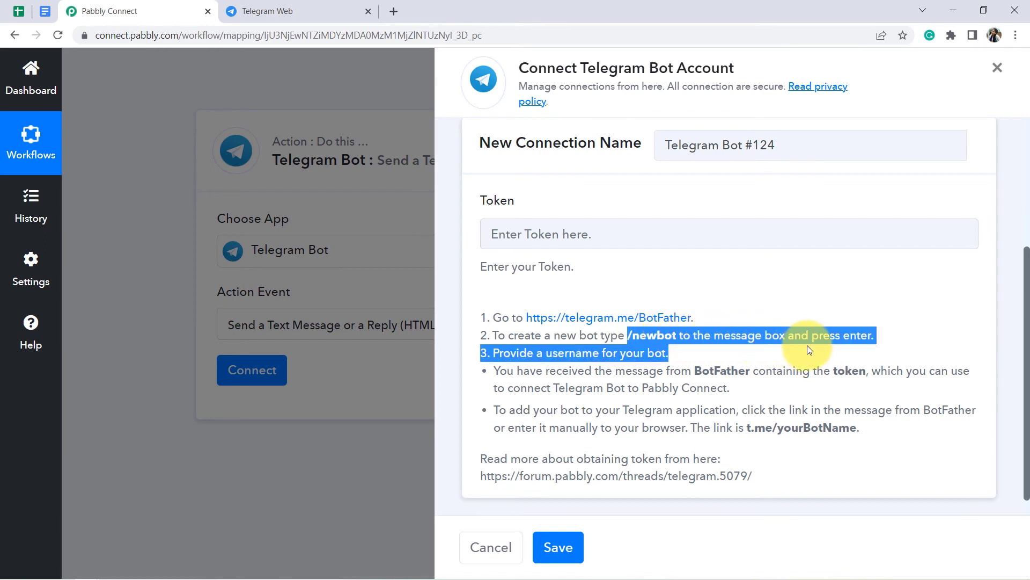
click(807, 346)
drag(628, 337, 671, 334)
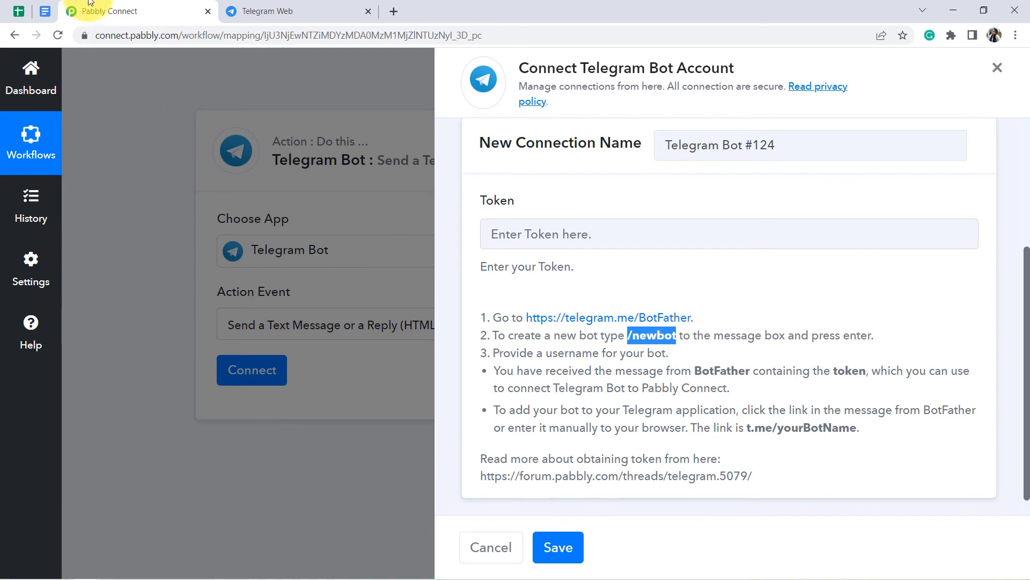
click(270, 11)
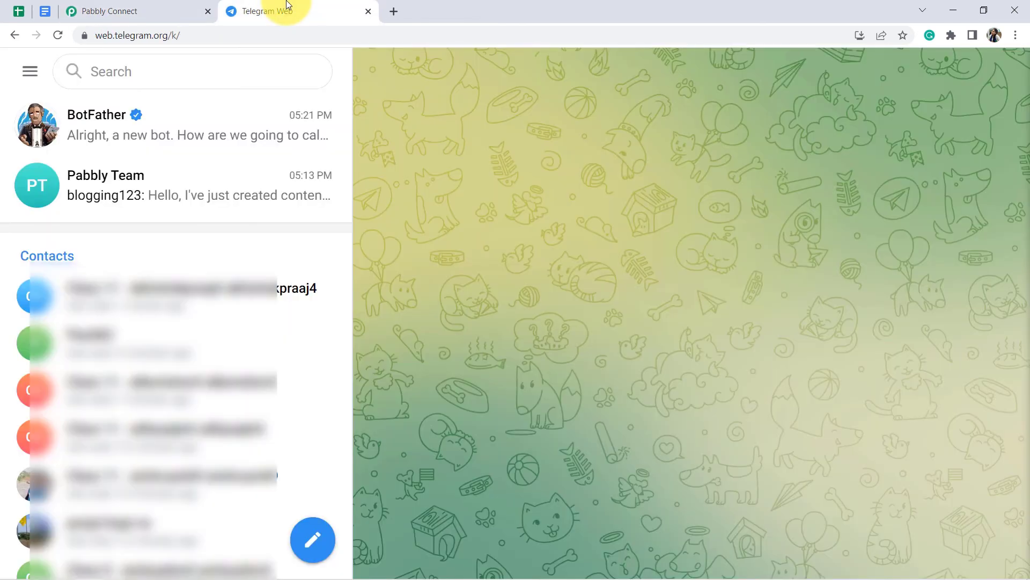
Open the BotFather chat and send it the /newbot command
click(134, 128)
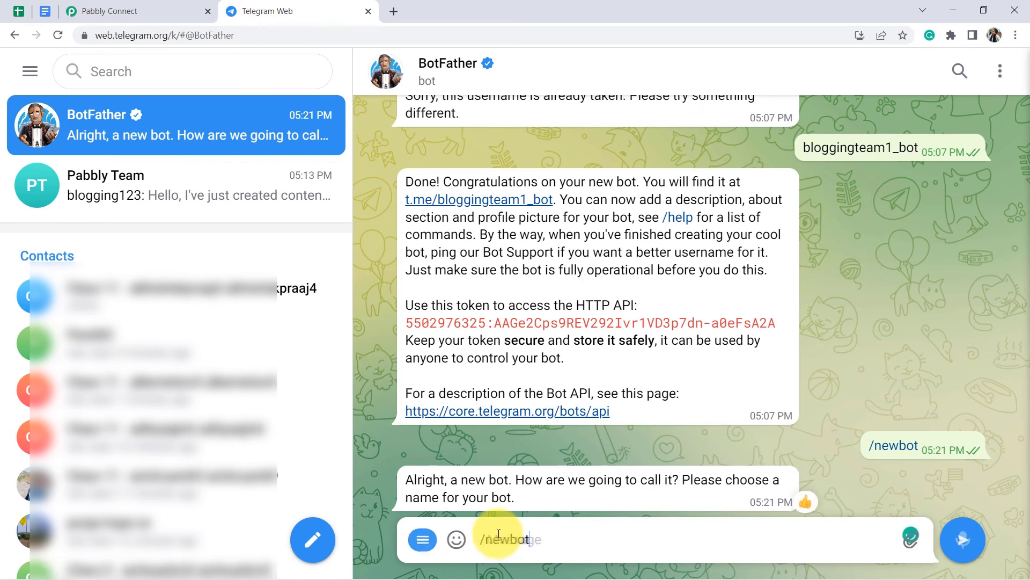
click(533, 487)
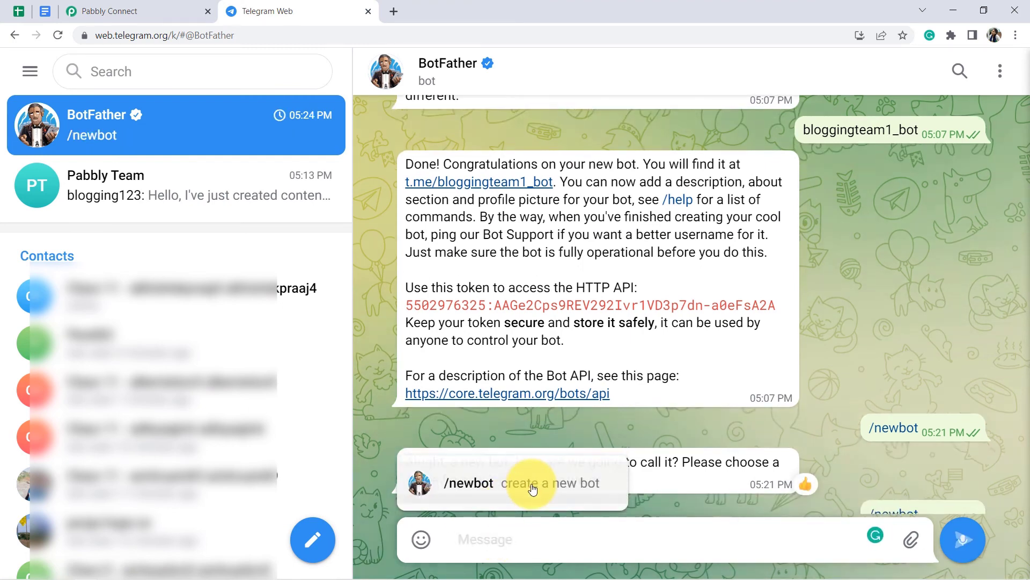
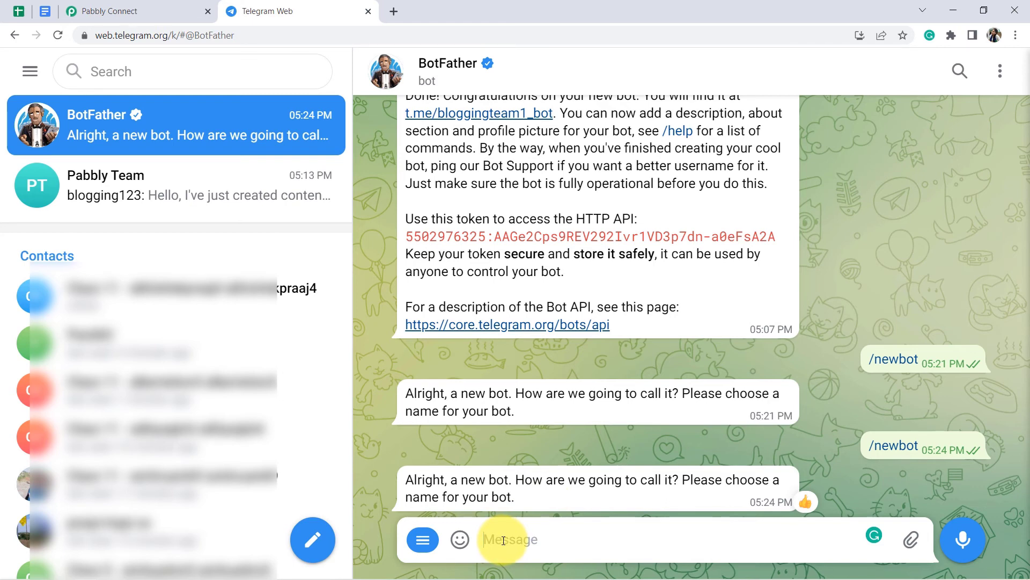
Send BotFather the new bot name bloggingteamofpabbly
text(bloggingteamofpabbly)
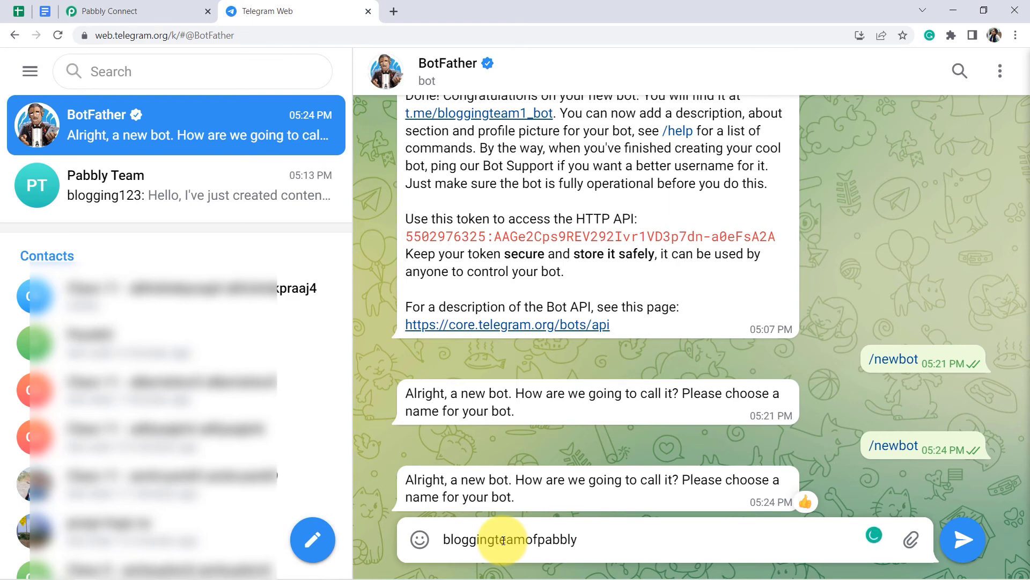
key(Return)
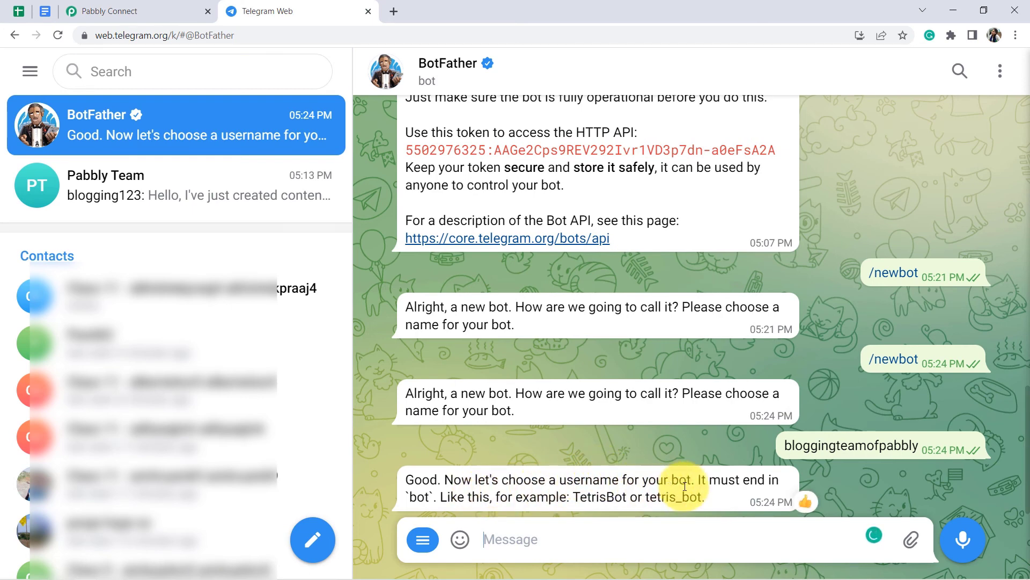
drag(411, 498, 659, 496)
click(650, 496)
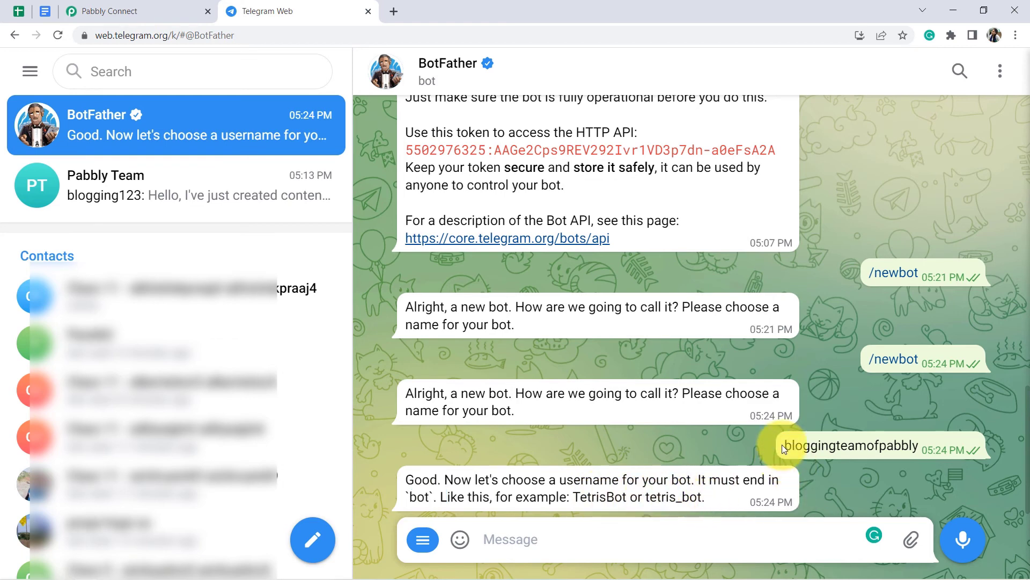
Send the username bloggingteamofpabbly_bot and copy the returned HTTP API token
drag(787, 445, 932, 444)
key(ctrl+c)
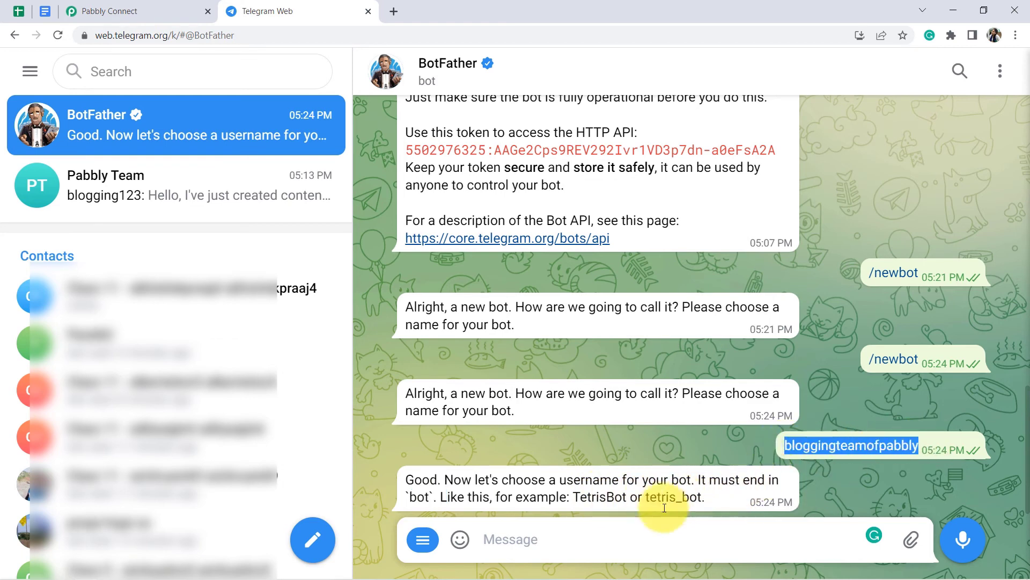
click(576, 535)
key(ctrl+v)
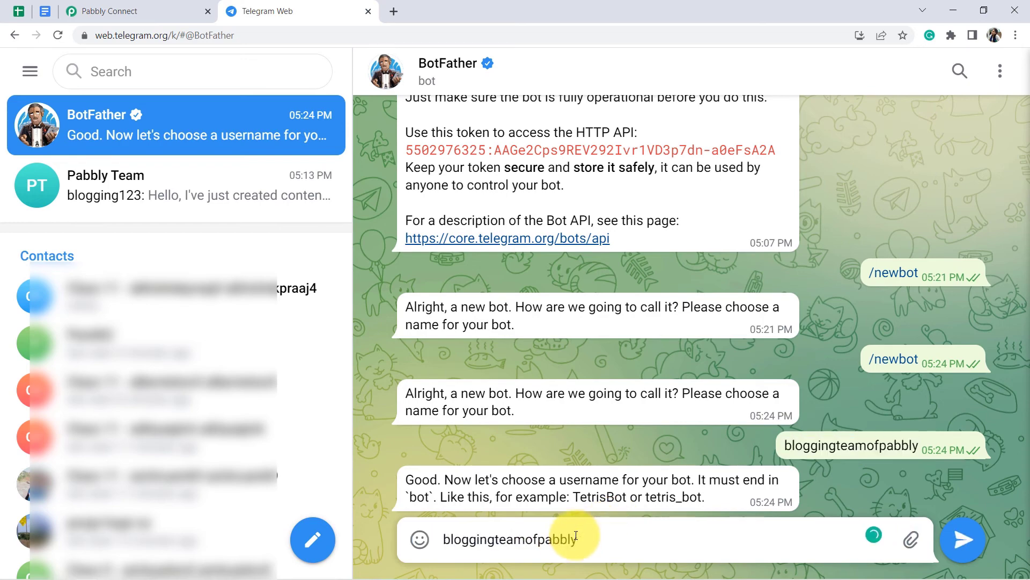
text(_bot)
key(Return)
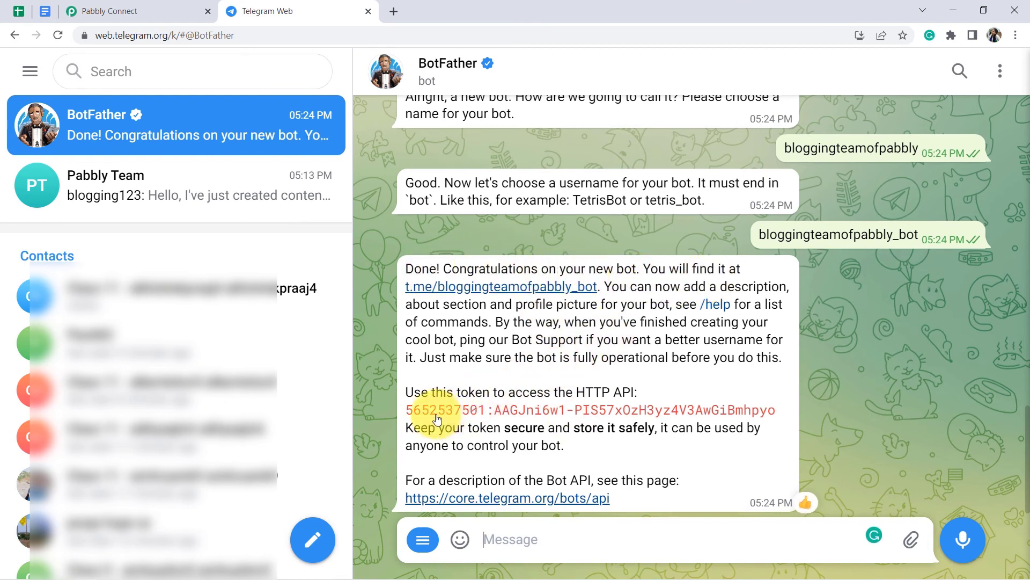
drag(411, 414, 781, 409)
key(ctrl+c)
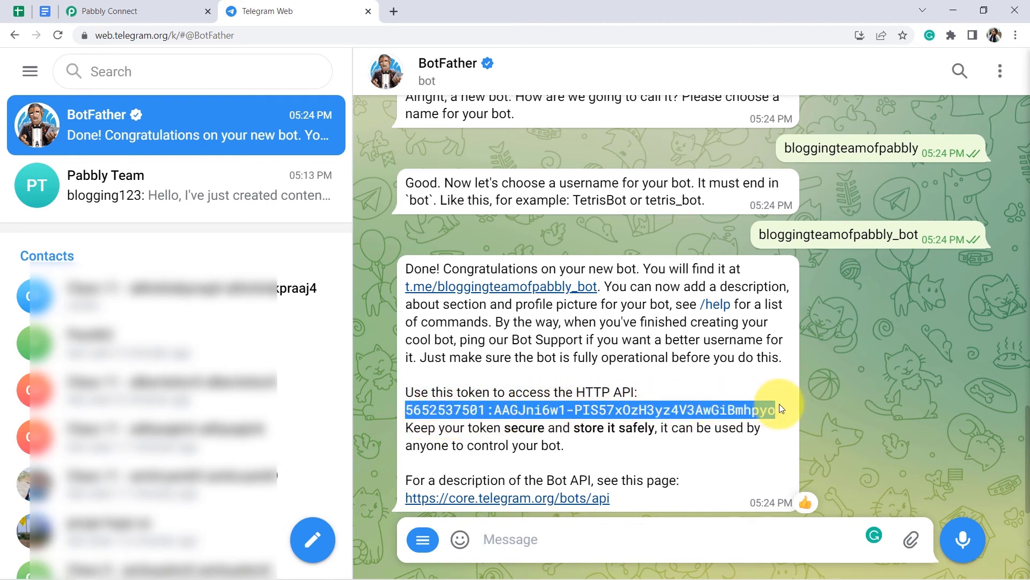
click(146, 11)
Paste the bot token into the Token field and save the Telegram Bot connection
click(512, 234)
key(ctrl+v)
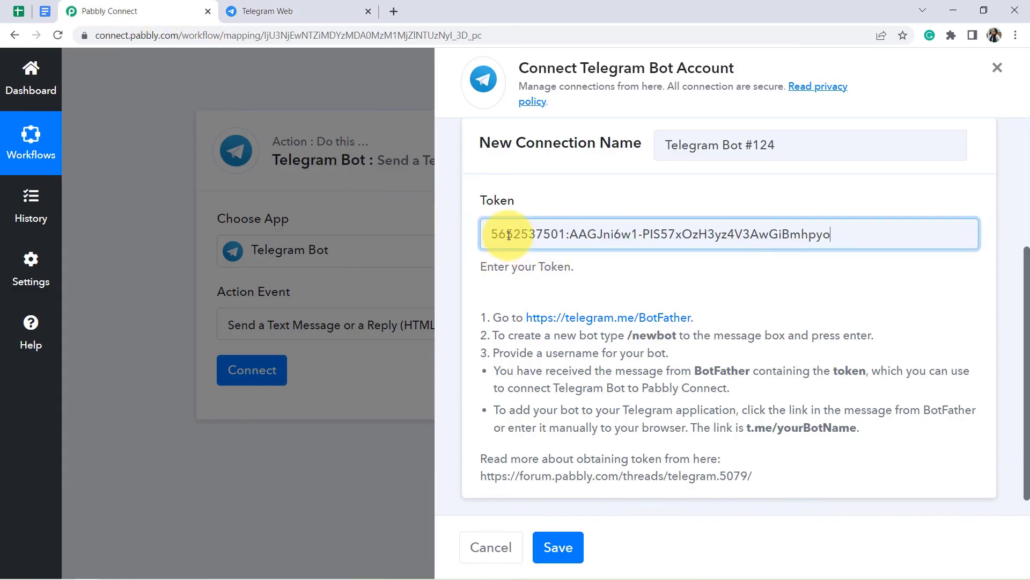
click(556, 549)
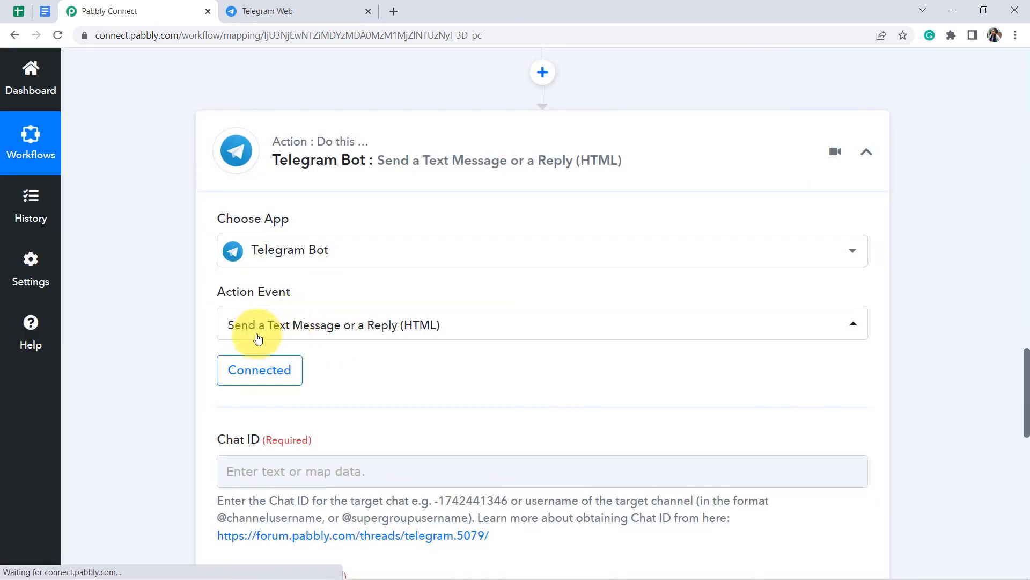
scroll(253, 350, down, 2)
scroll(245, 349, down, 2)
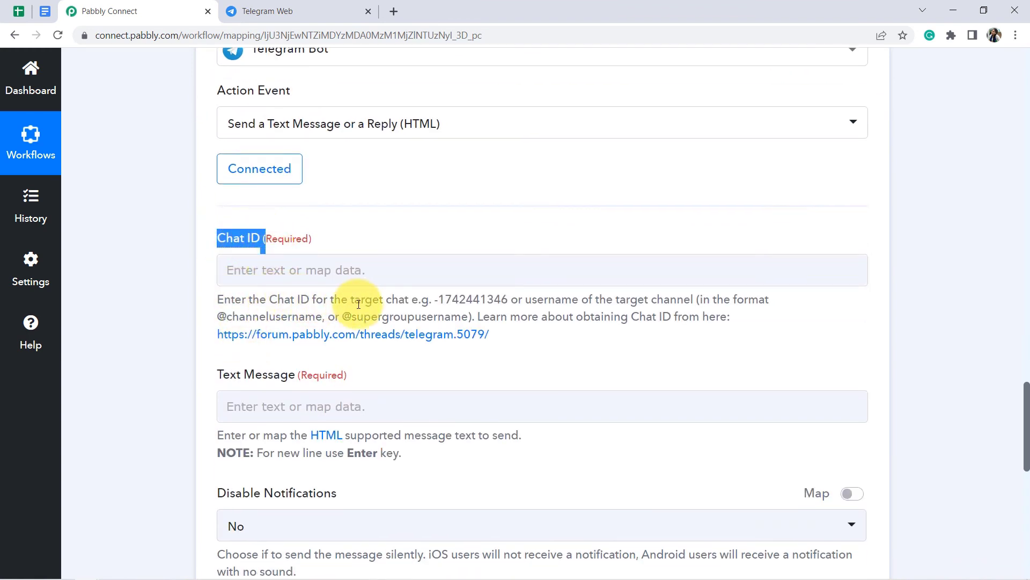
drag(363, 304, 713, 301)
click(260, 12)
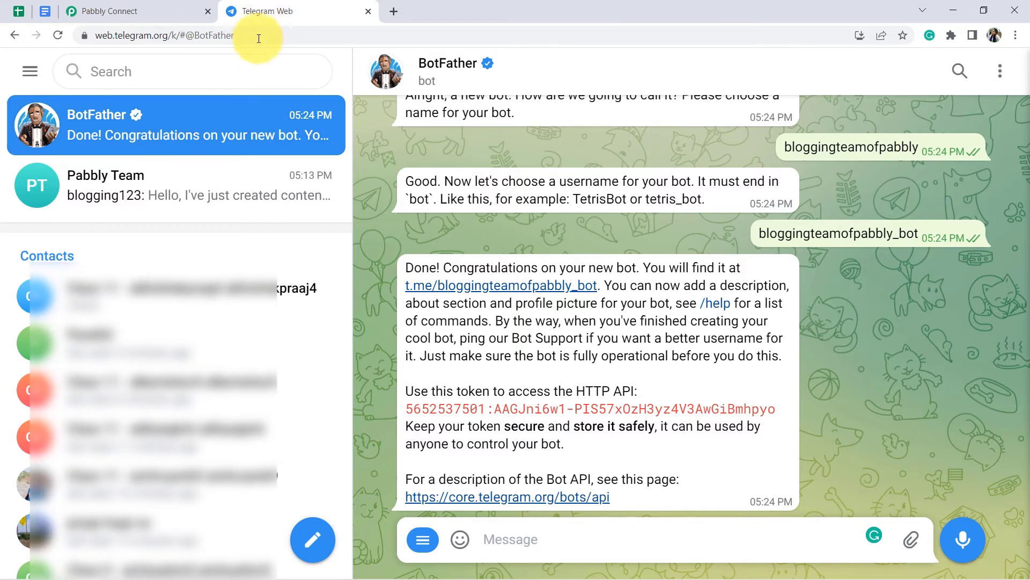
Open the Pabbly Team group and its add-member panel, then go back to BotFather
click(95, 187)
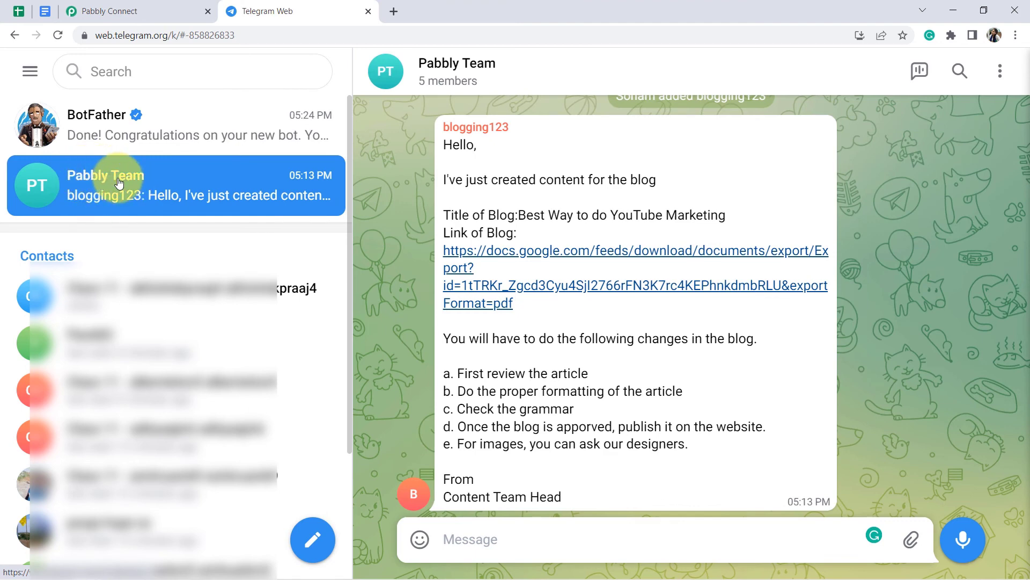
click(188, 36)
double_click(244, 35)
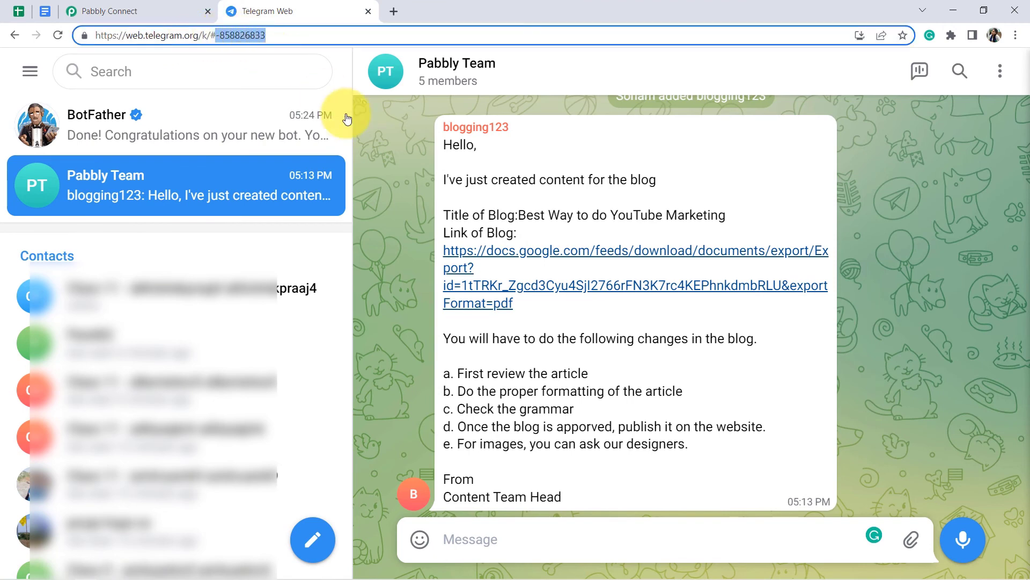
click(430, 89)
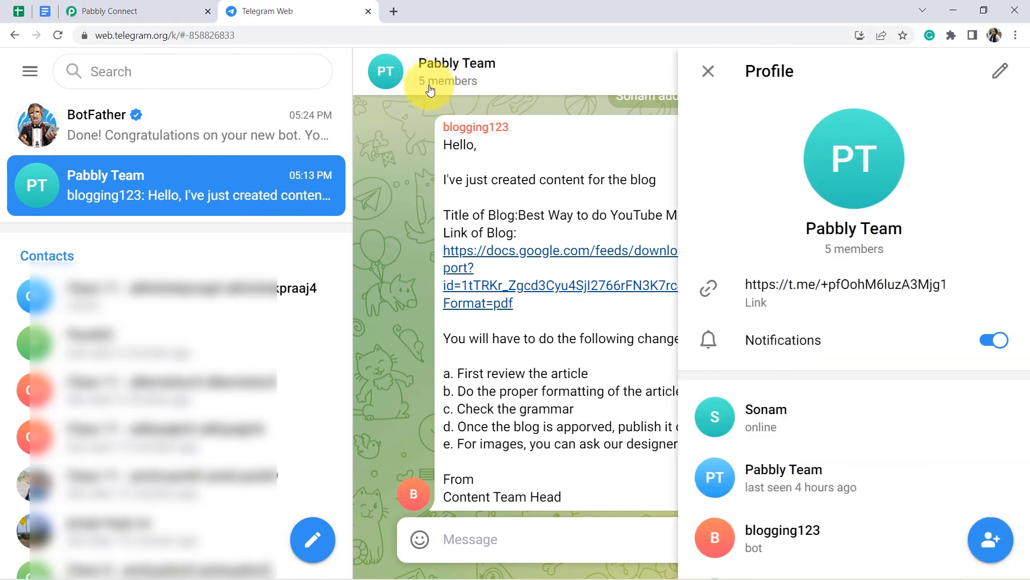
scroll(824, 375, down, 4)
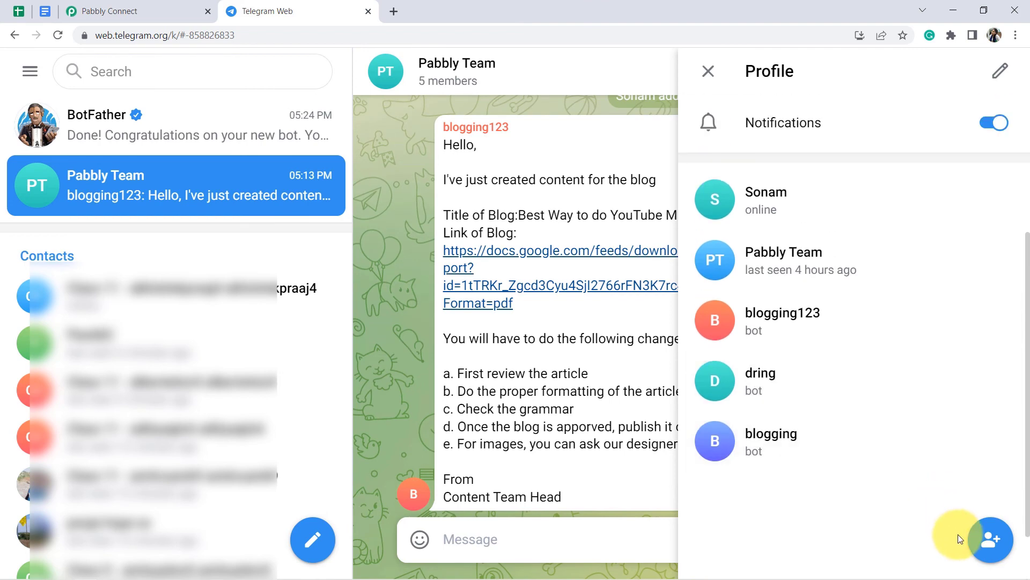
click(987, 542)
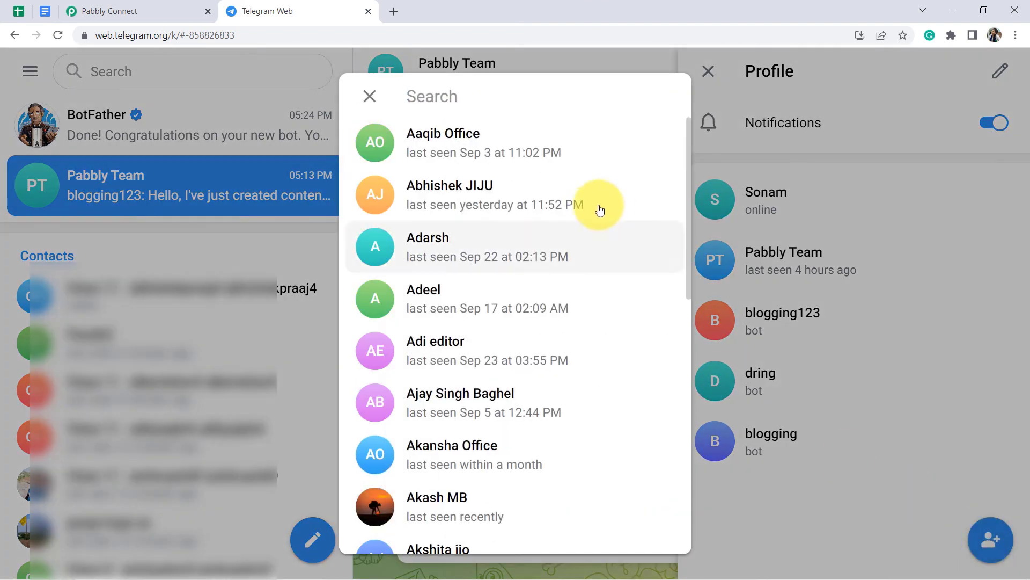
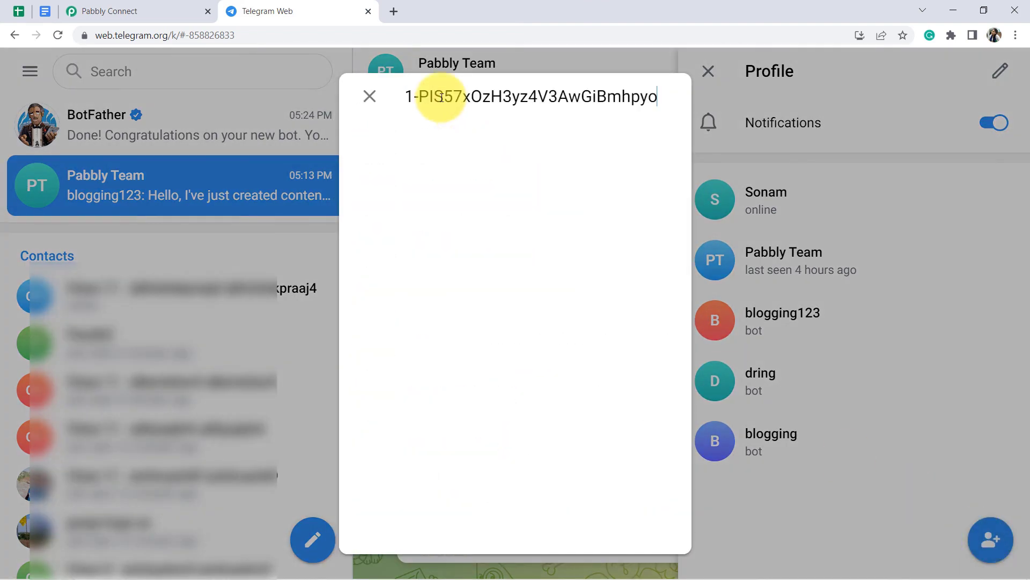
key(ctrl+z)
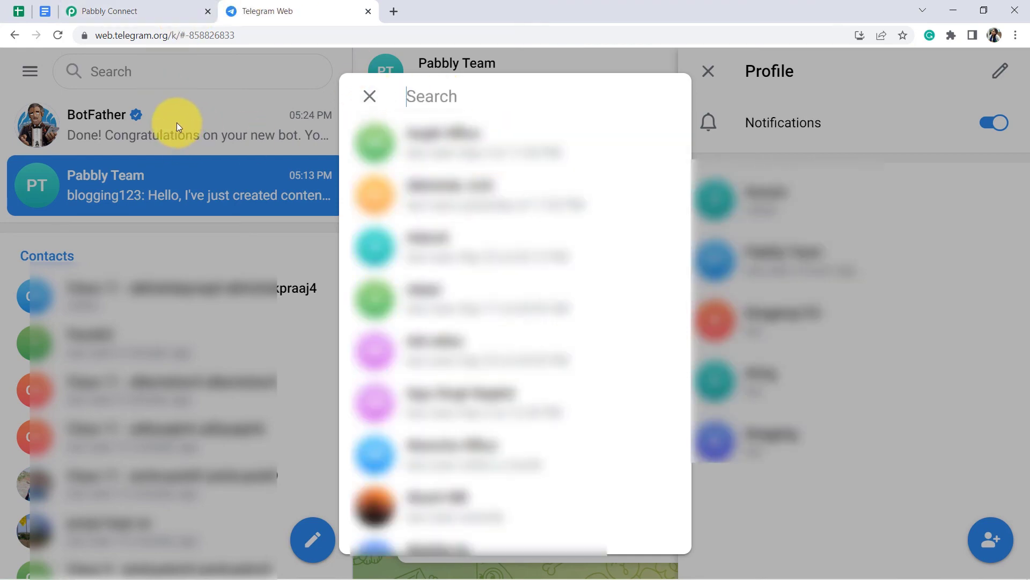
click(176, 123)
click(68, 126)
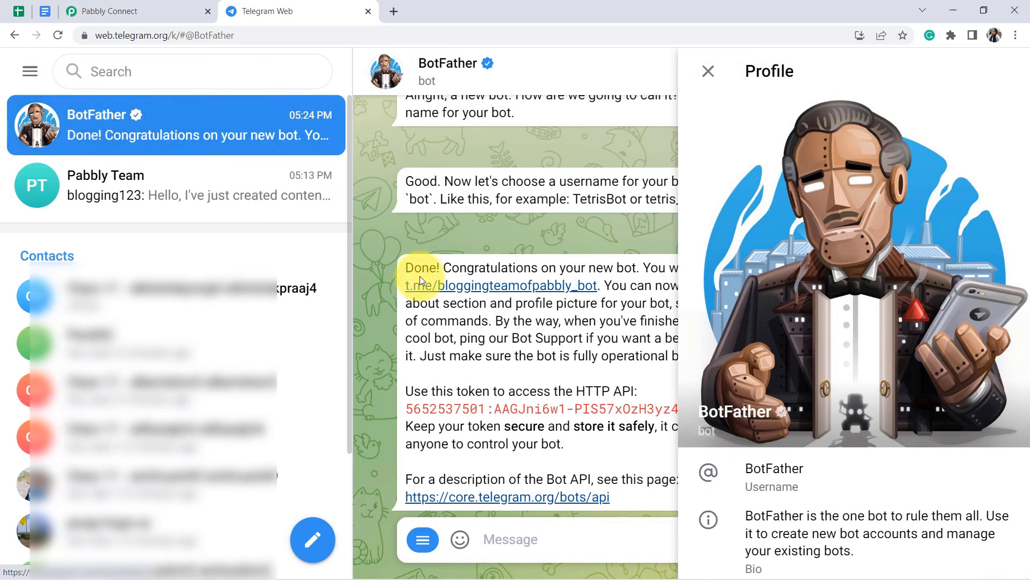
click(703, 70)
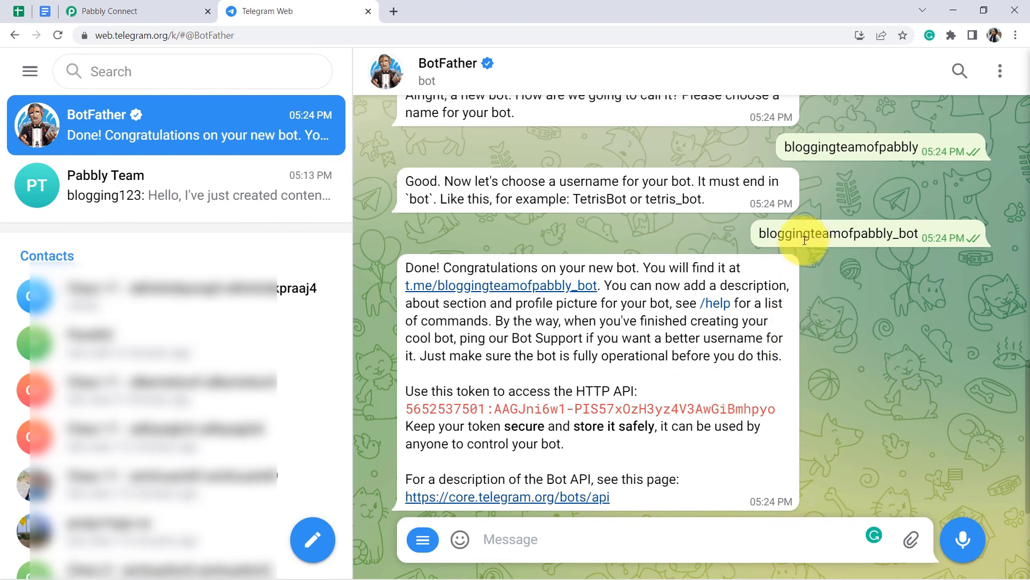
Add the bot by its username to Pabbly Team, then copy the group's chat ID
drag(760, 232, 921, 236)
key(ctrl+c)
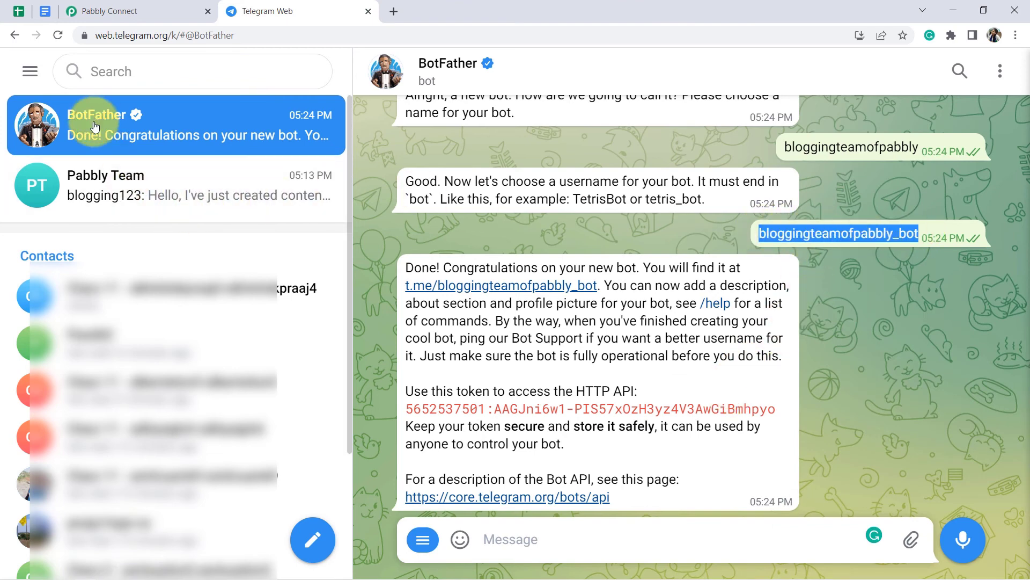
click(100, 181)
click(443, 69)
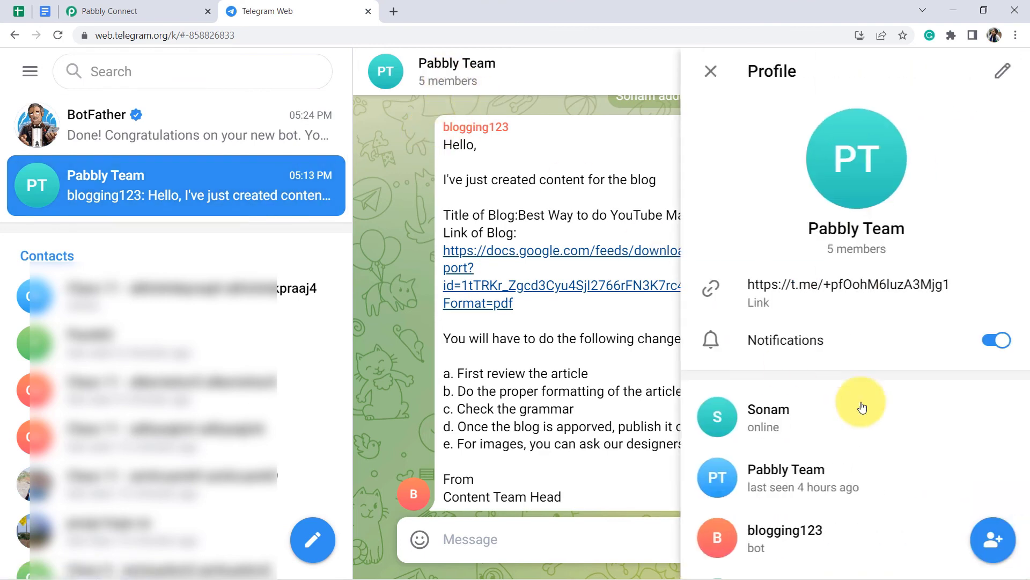
click(990, 538)
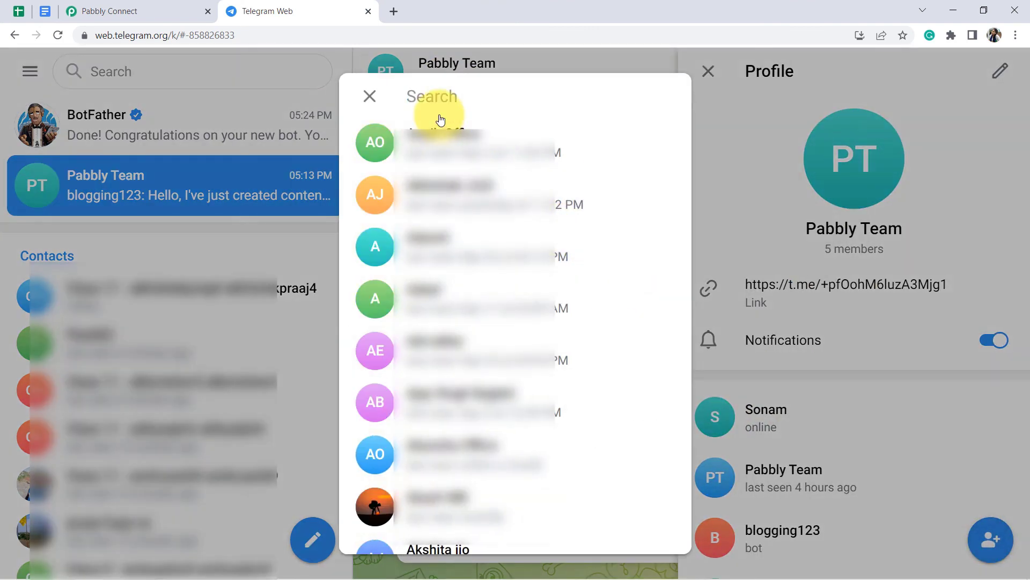
key(ctrl+v)
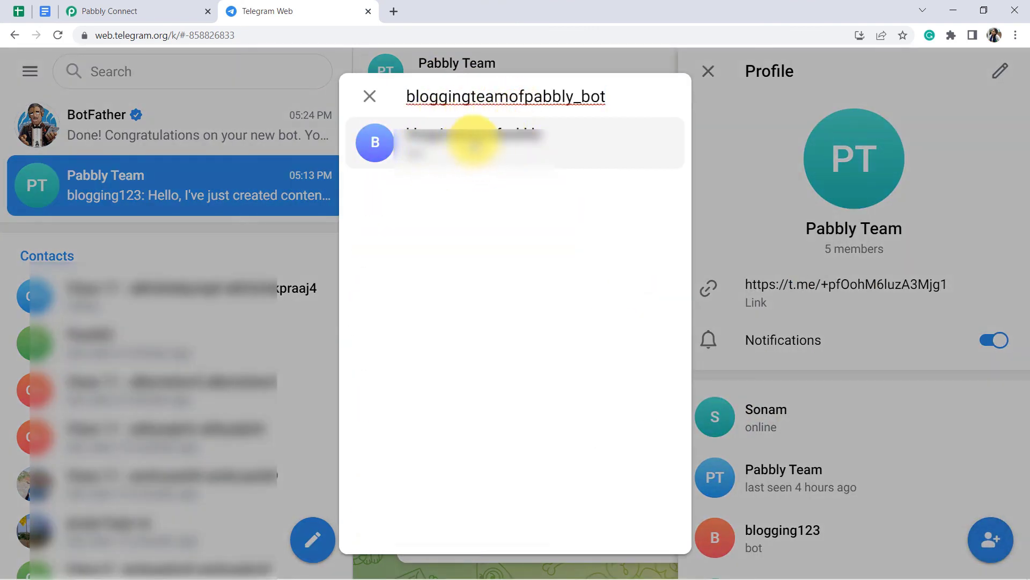
click(493, 144)
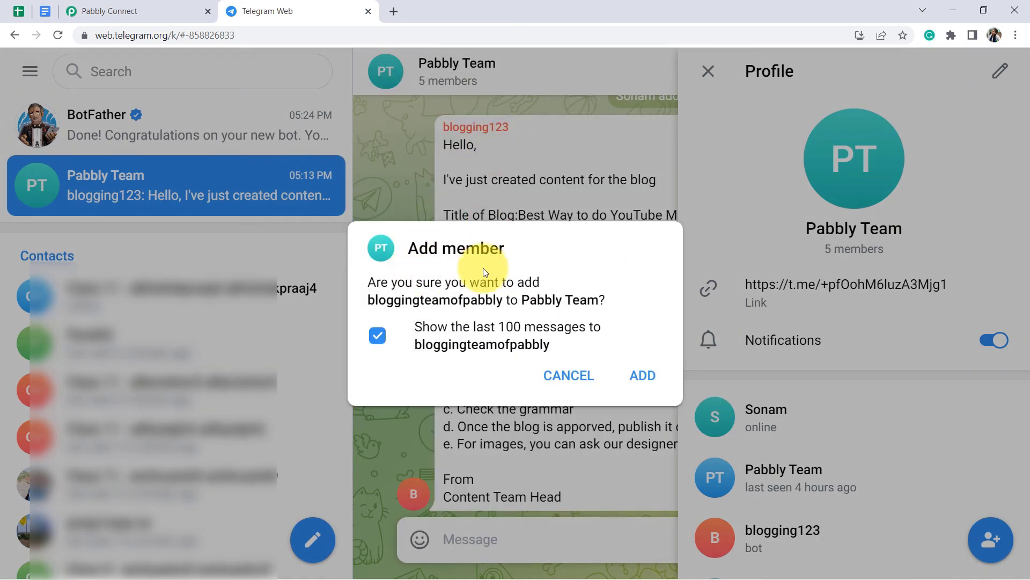
click(636, 374)
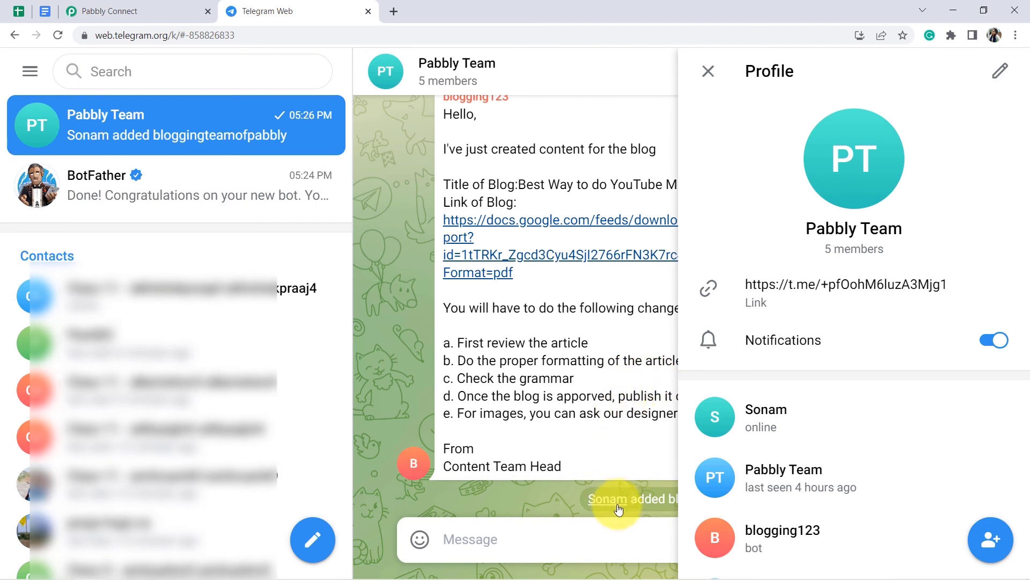
click(700, 71)
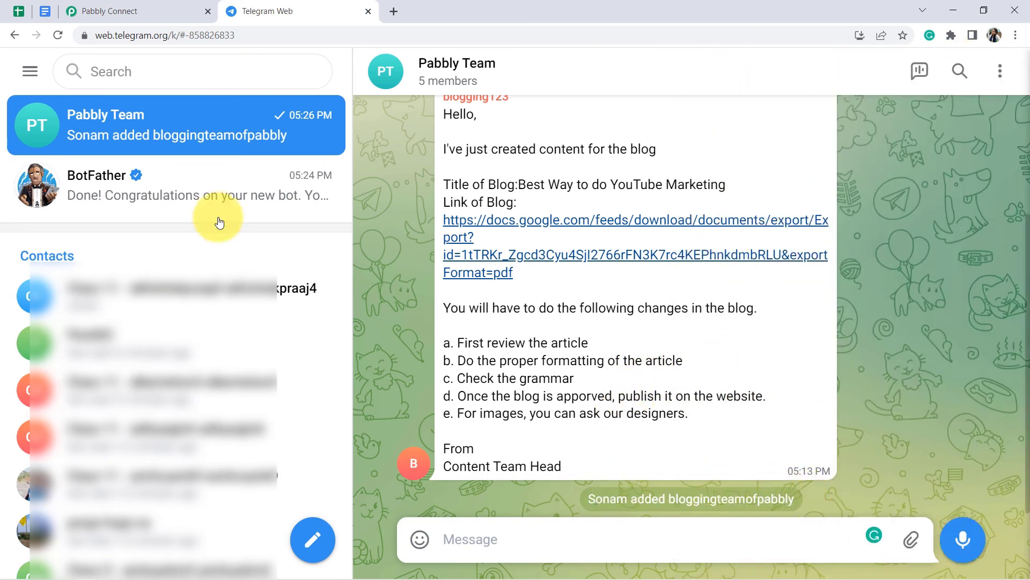
drag(185, 41, 256, 39)
key(ctrl+c)
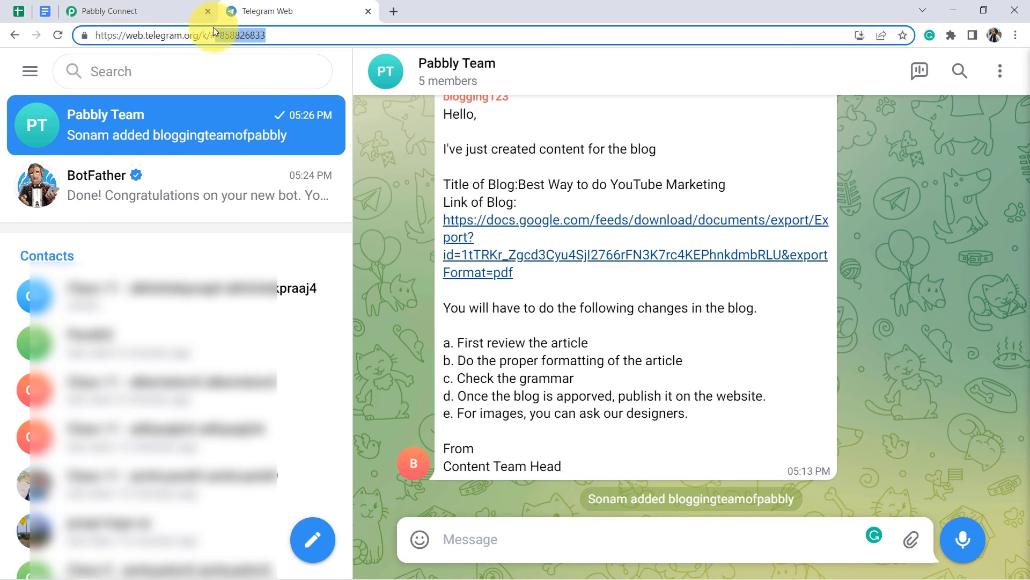
click(164, 10)
Paste the group's chat ID into Chat ID and the prepared team message into Text Message
click(258, 270)
key(ctrl+v)
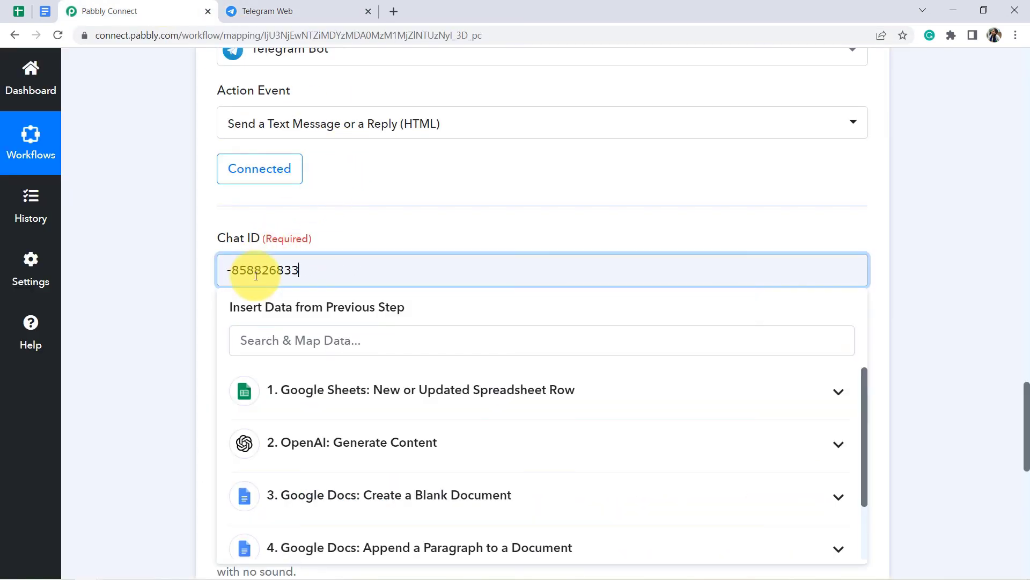
click(138, 328)
scroll(171, 335, down, 1)
scroll(171, 337, down, 2)
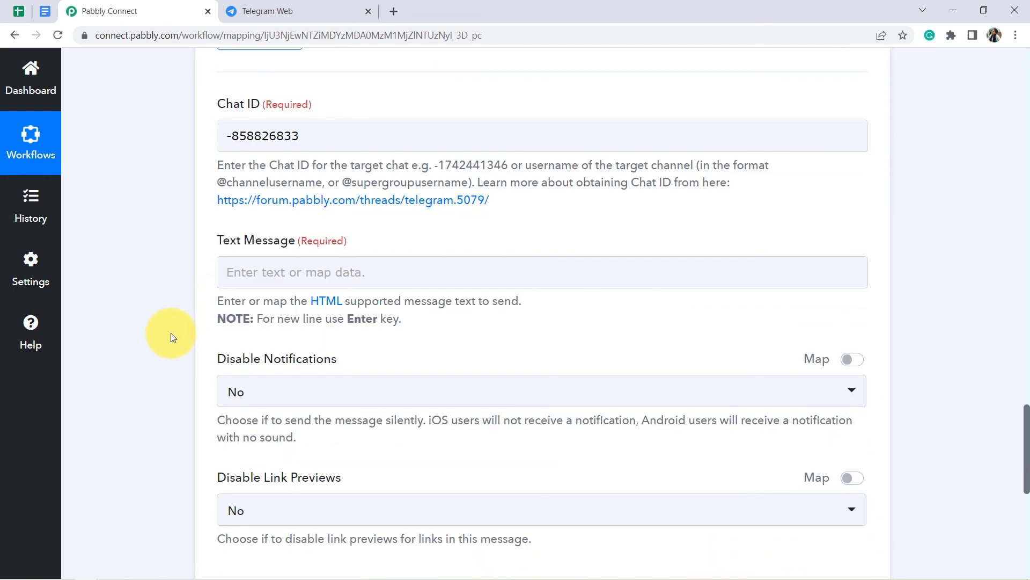
mouse_move(128, 575)
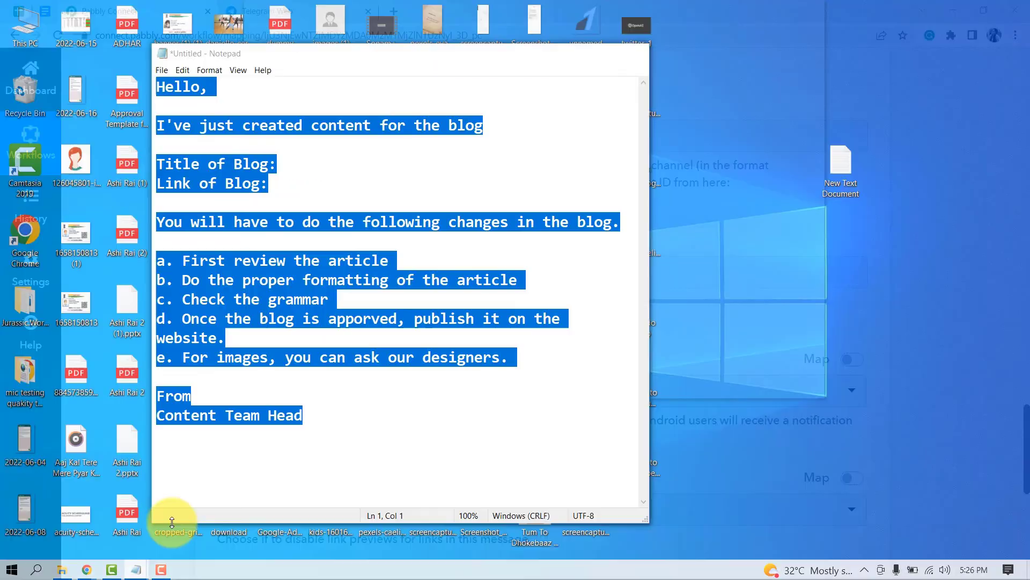
click(168, 525)
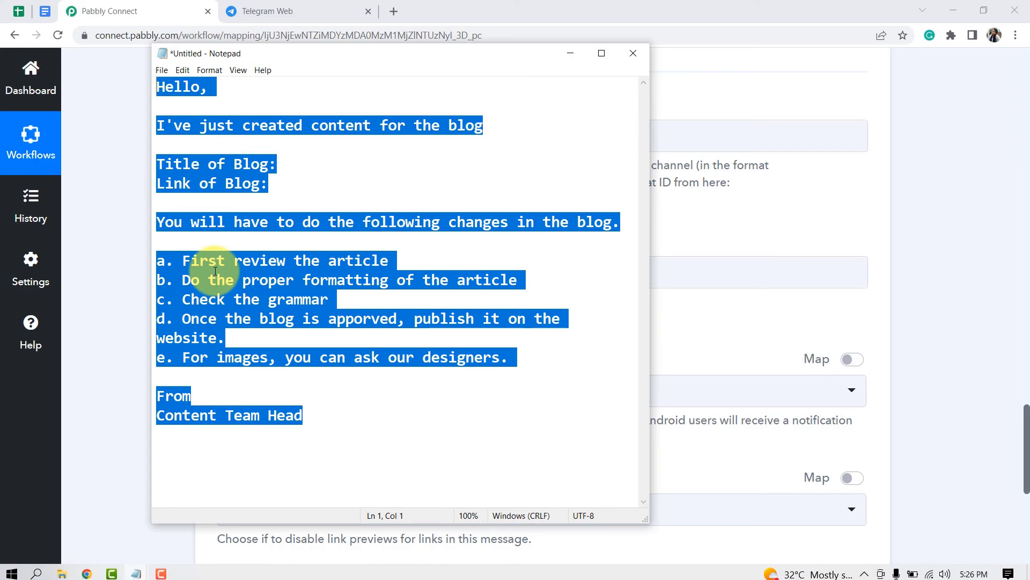
click(93, 236)
click(226, 268)
text(Hello, I've just created content for the blog Title of Blog: Link of Blog: You will have to do the following changes in the blog. a. First review the article b. Do the proper formatting of the article c. Check the grammar d. Once the blog is apporved, publish it on the website. e. For images, you can ask our designers. From Content Team Head)
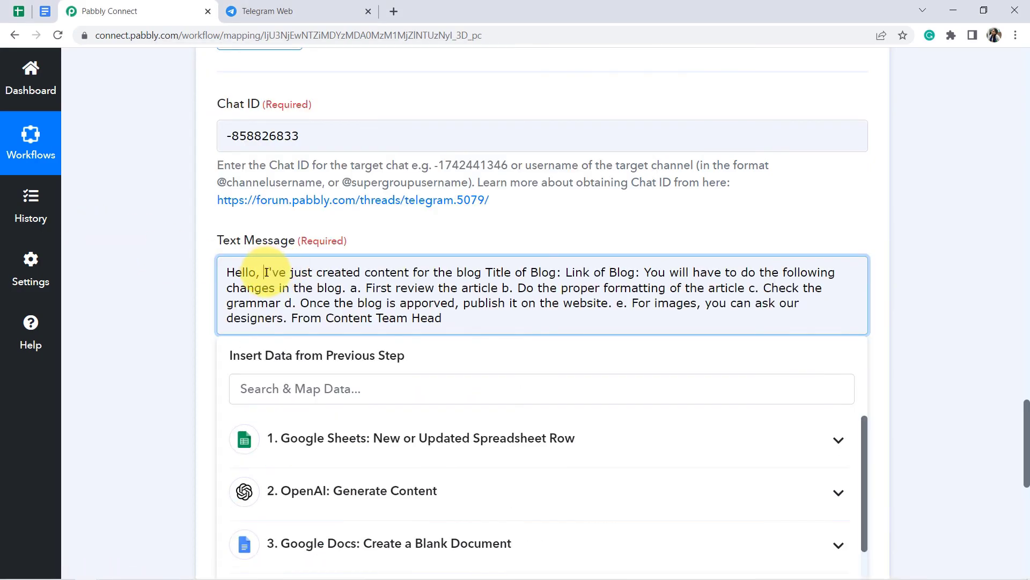
Split the greeting and intro onto separate lines and map Bog Titles after Title of Blog
click(264, 272)
key(Return)
key(Return)
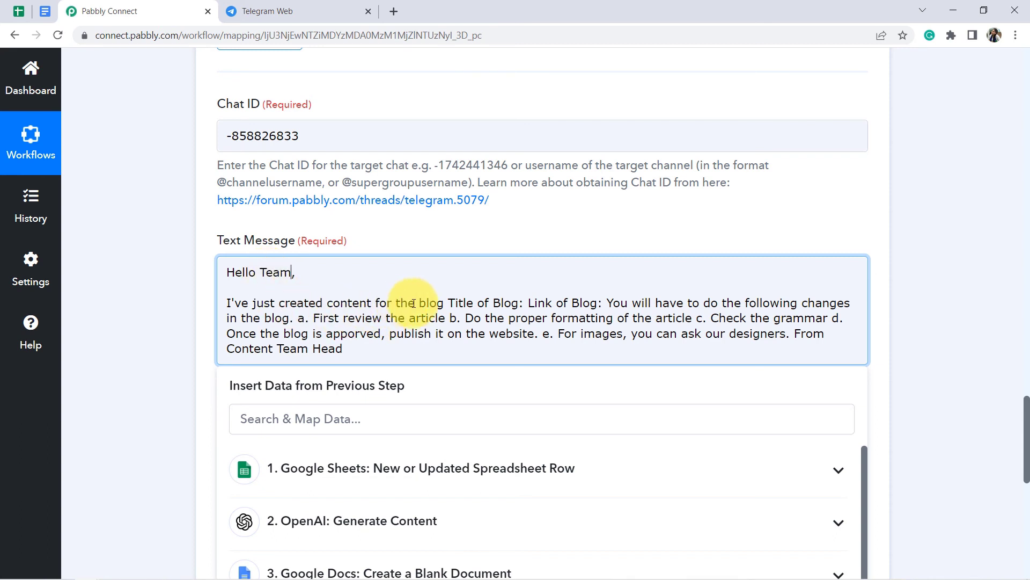
click(446, 304)
key(Return)
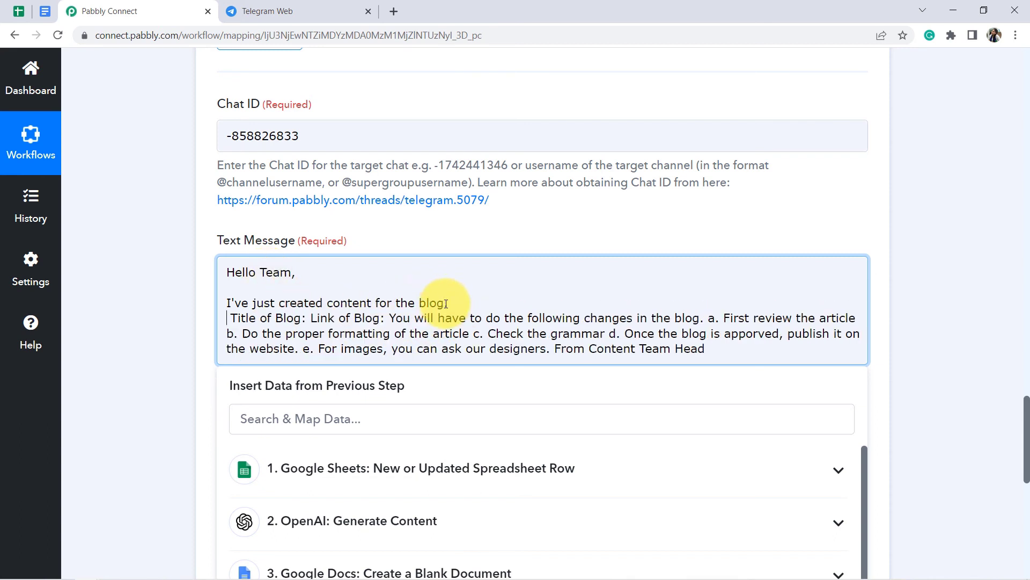
key(Return)
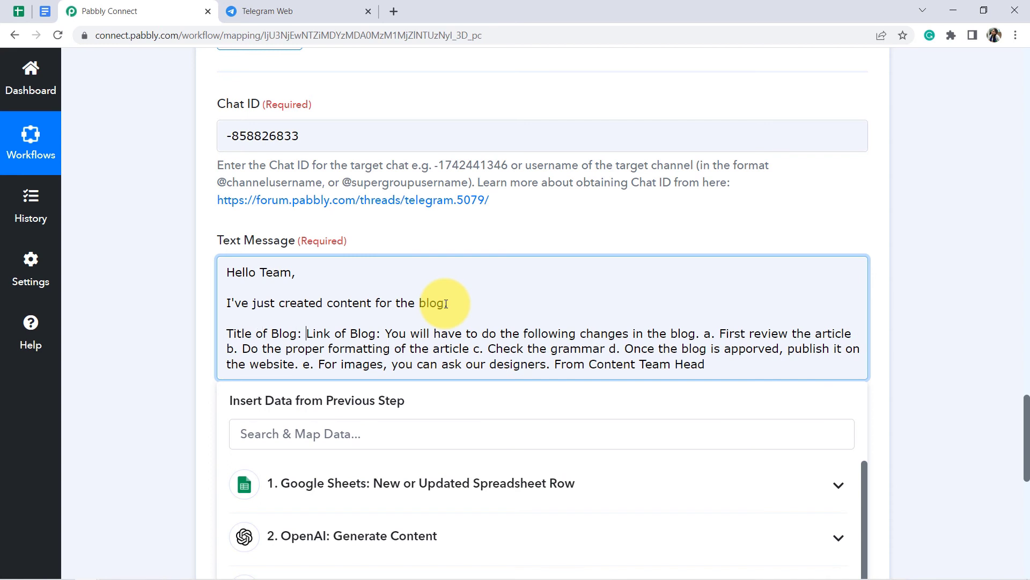
key(Return)
key(Return)
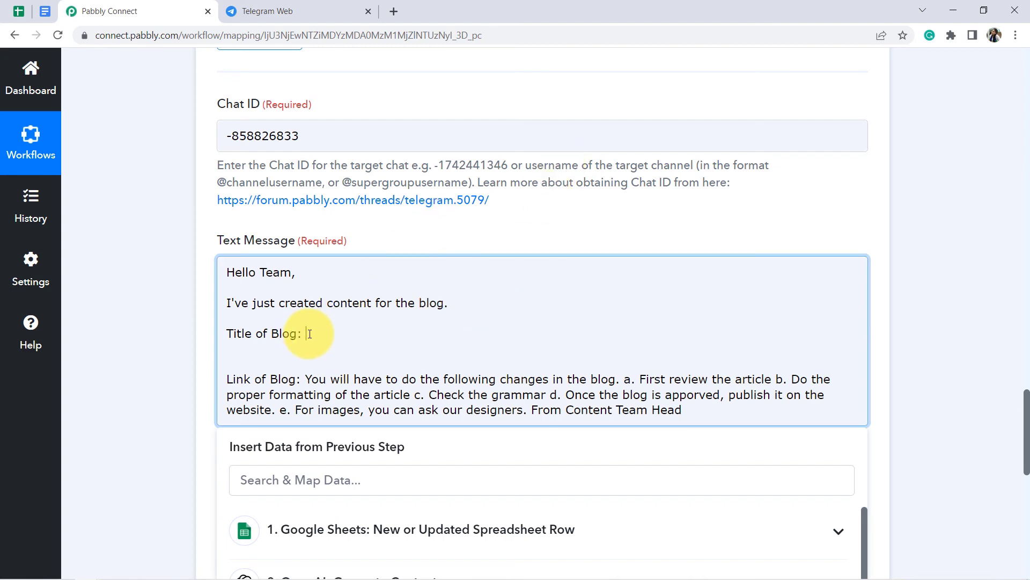
scroll(171, 416, down, 8)
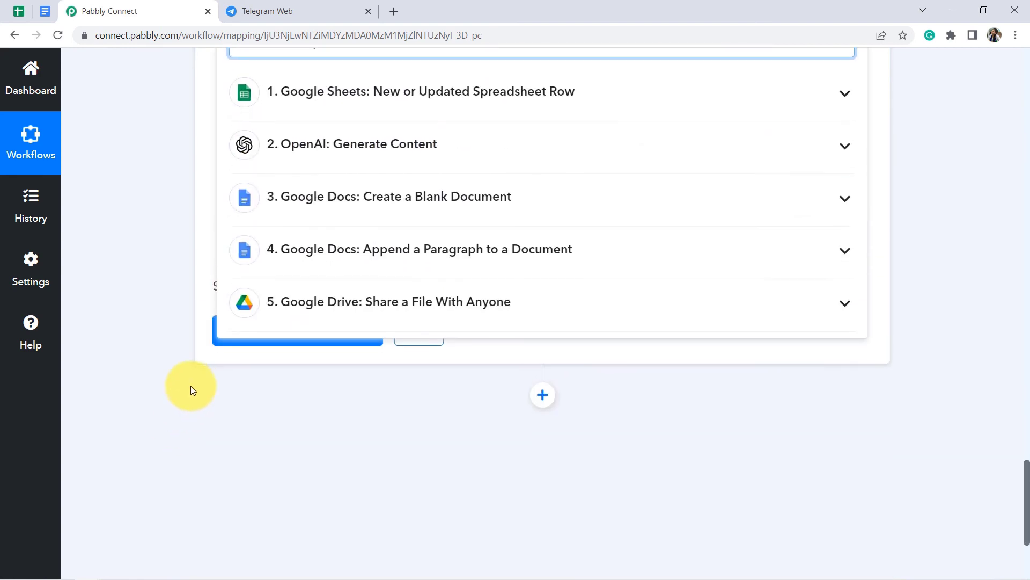
scroll(349, 322, up, 3)
click(502, 229)
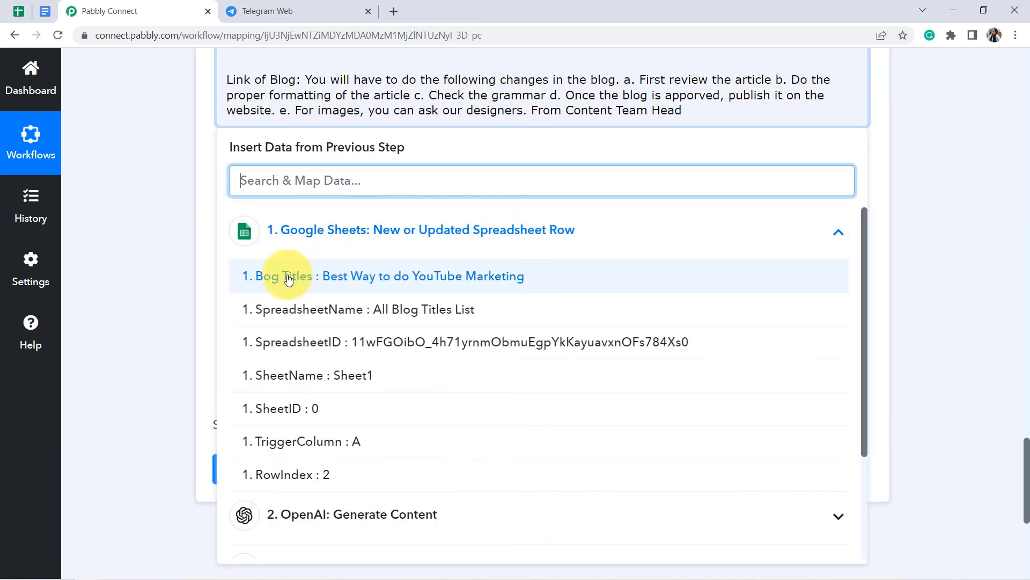
click(391, 274)
Zoom the page to 110% and map Res2 ExportLinks Application/pdf after Link of Blog
scroll(195, 255, down, 1)
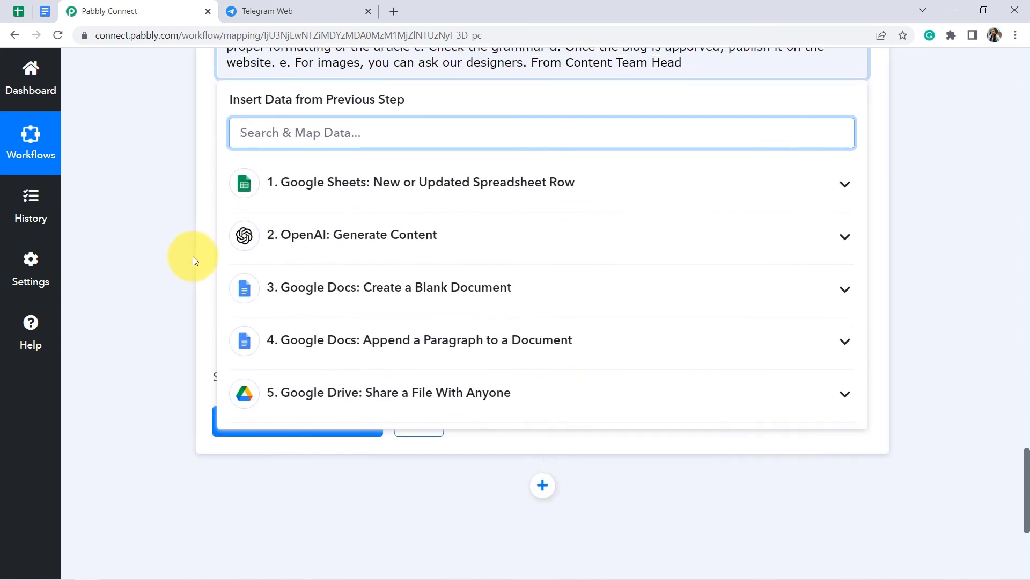
scroll(271, 293, up, 2)
click(1016, 37)
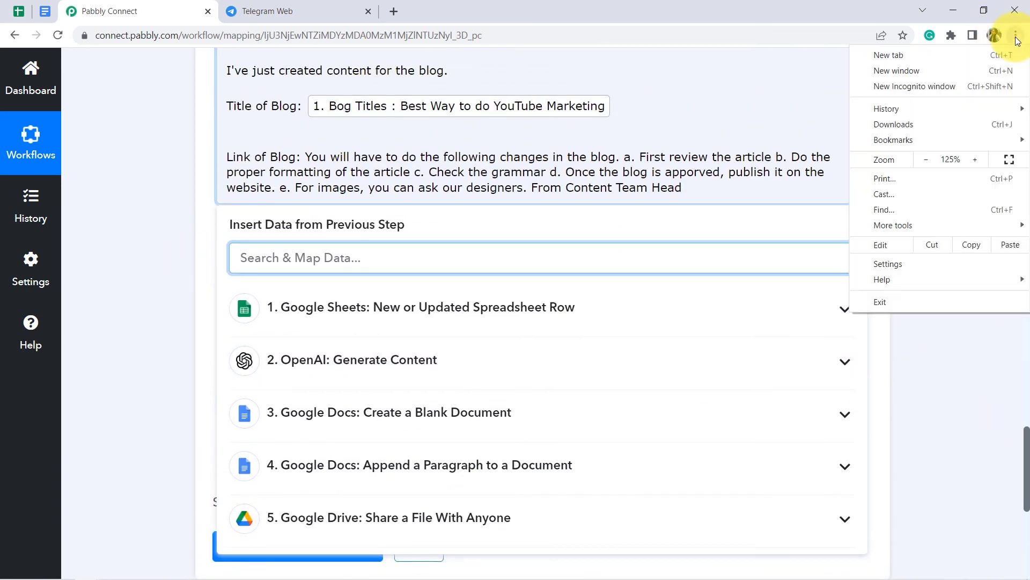
click(926, 160)
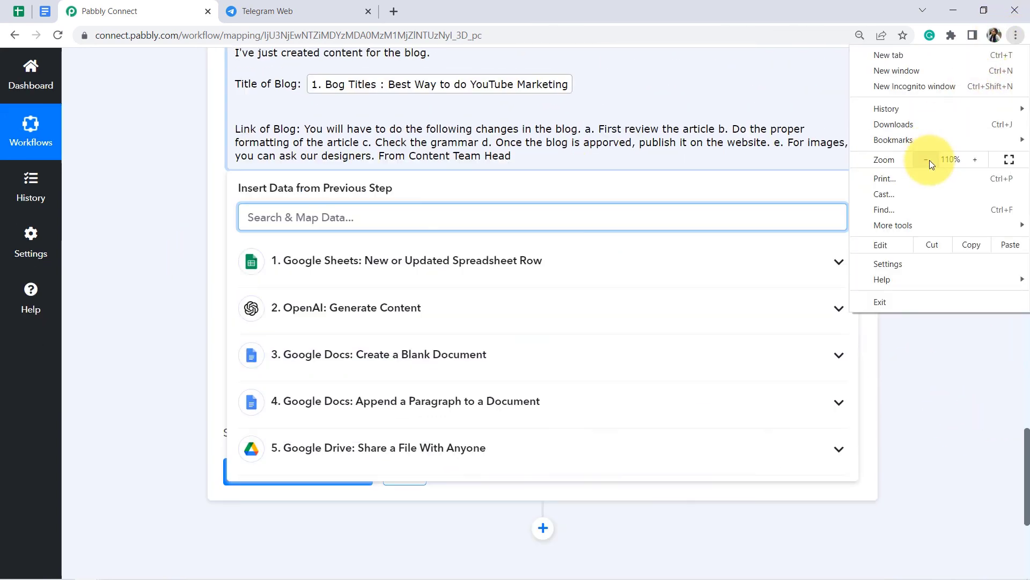
click(179, 230)
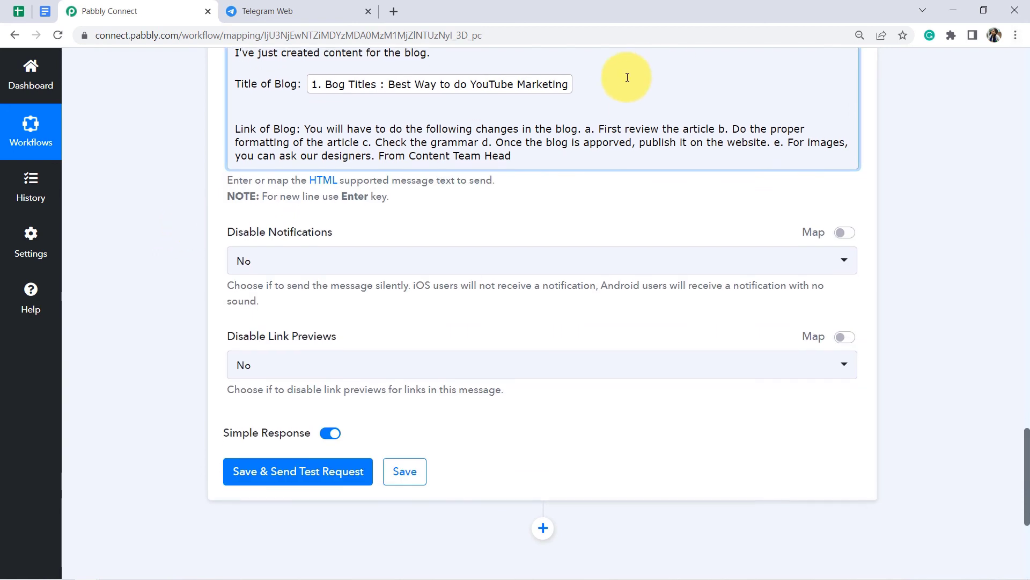
click(589, 86)
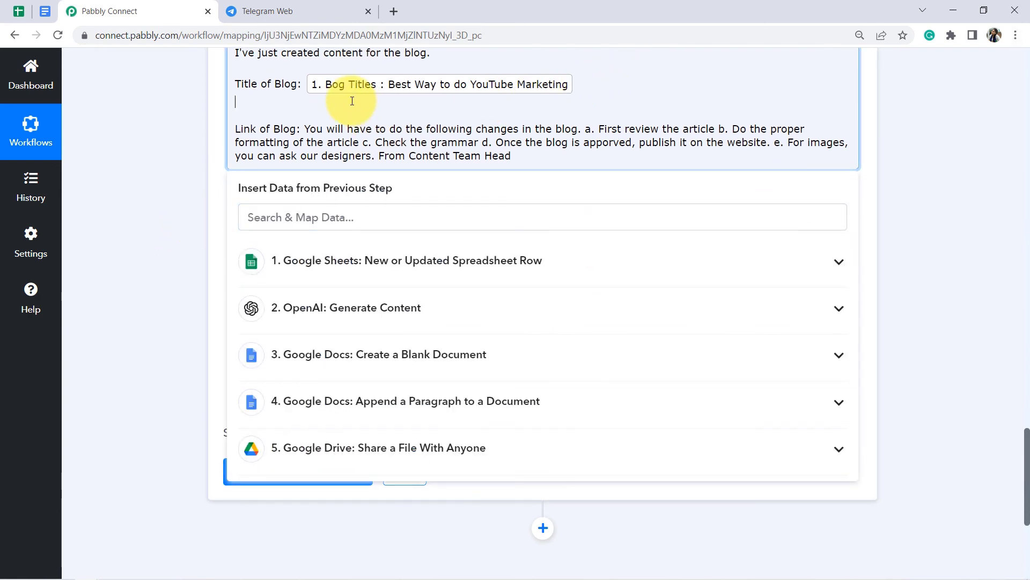
key(Delete)
key(Delete)
key(ctrl+Right)
key(ctrl+Right)
key(ctrl+Right)
key(ctrl+Right)
key(Return)
key(Return)
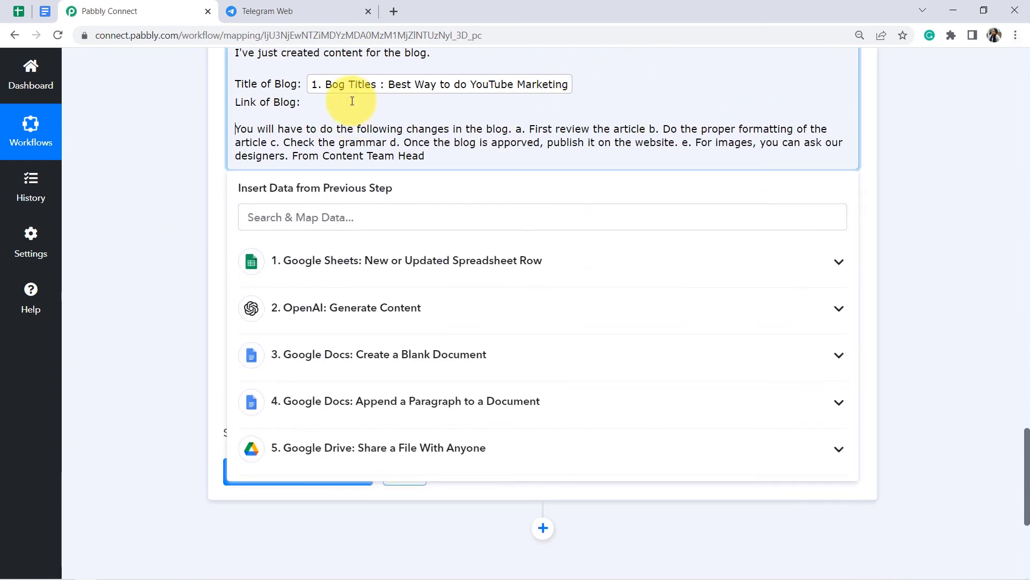
click(302, 102)
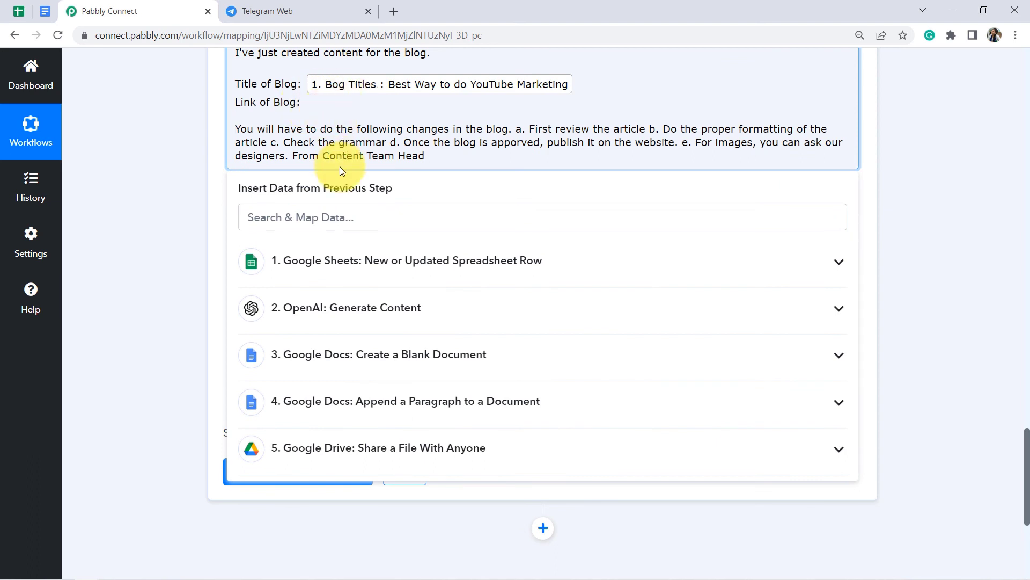
click(361, 450)
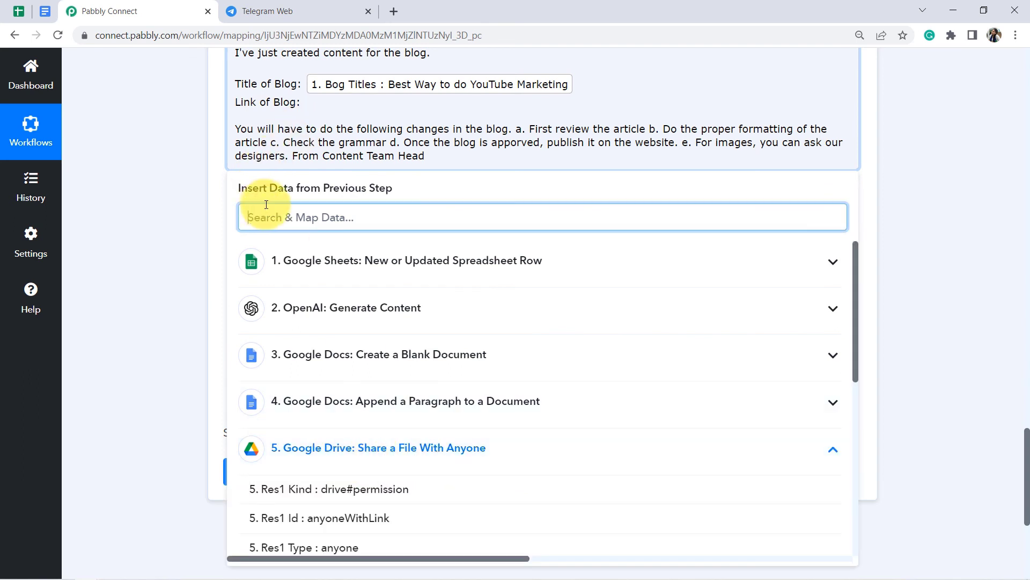
text(pdf)
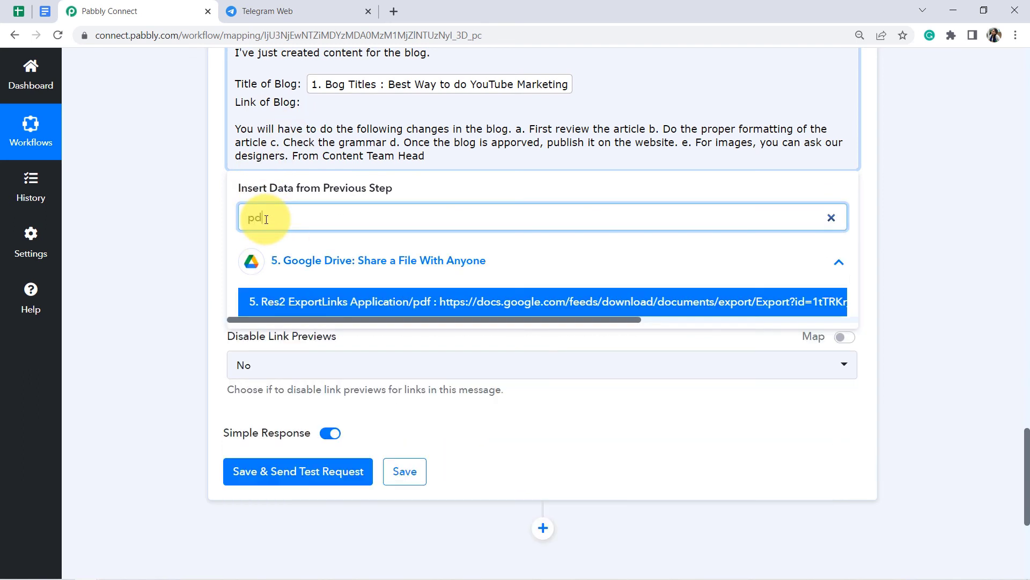
click(394, 305)
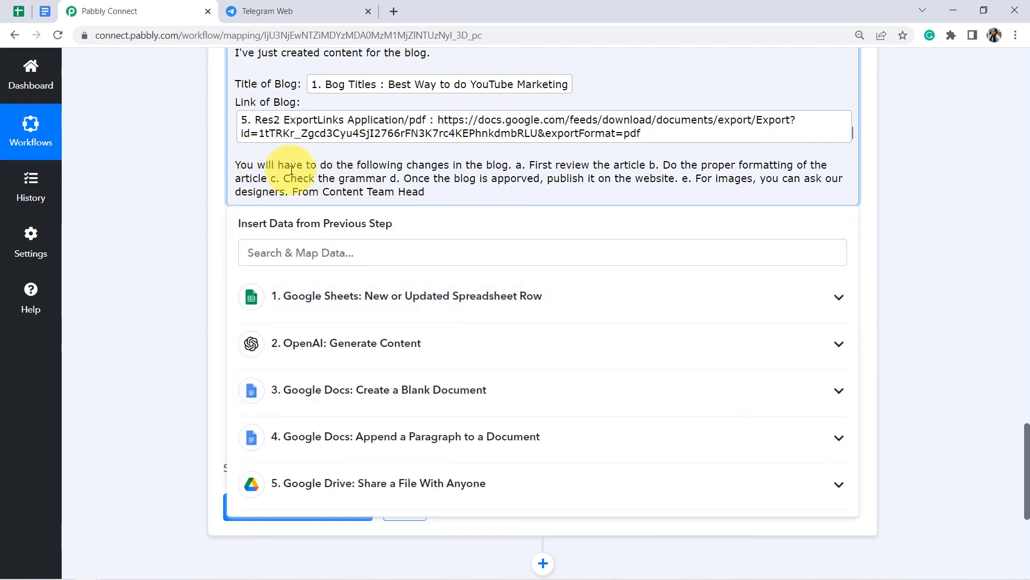
Put checklist items a–e and the From / Content Team Head sign-off on separate lines
click(513, 167)
key(Return)
key(Return)
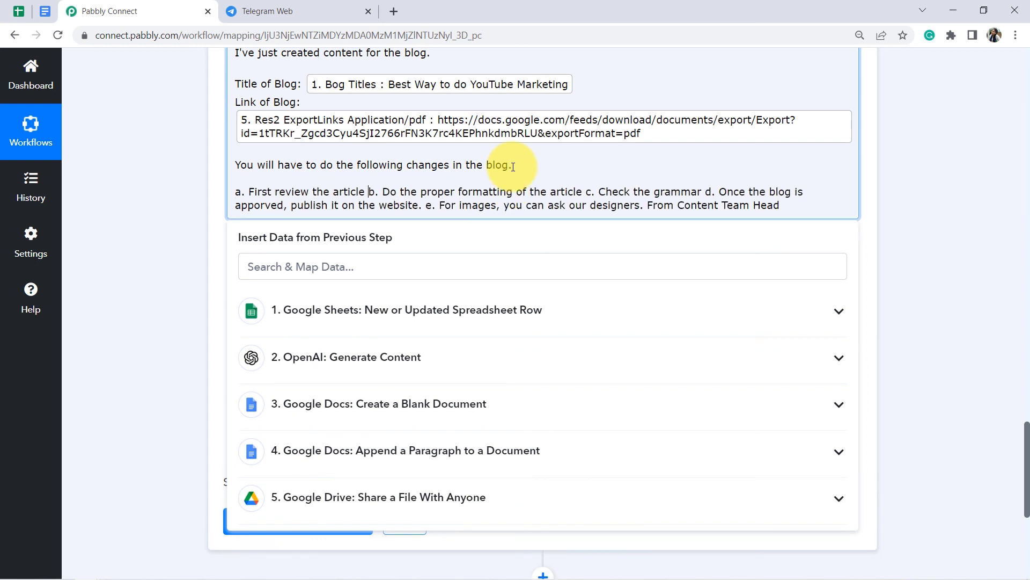
key(Return)
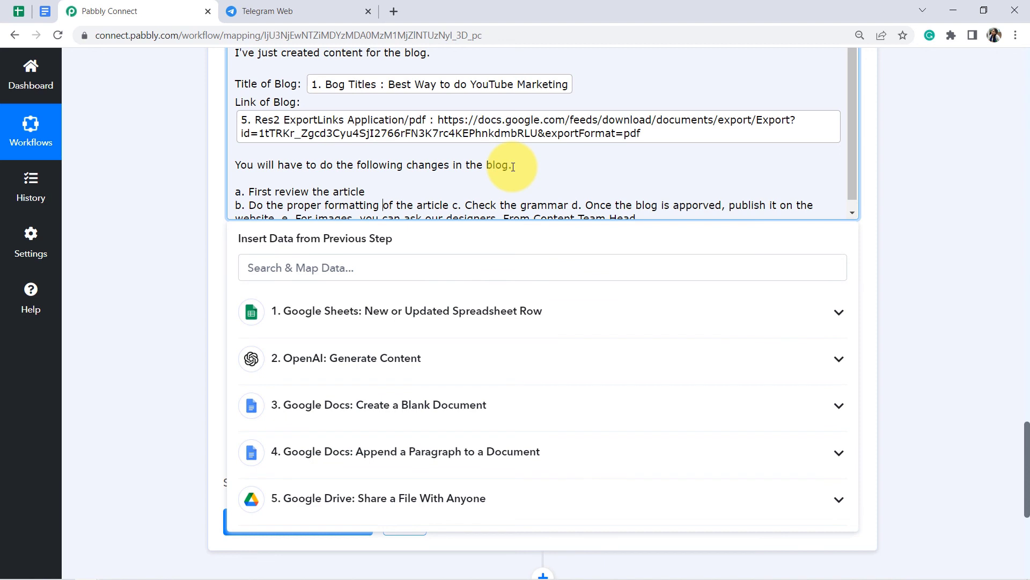
key(Return)
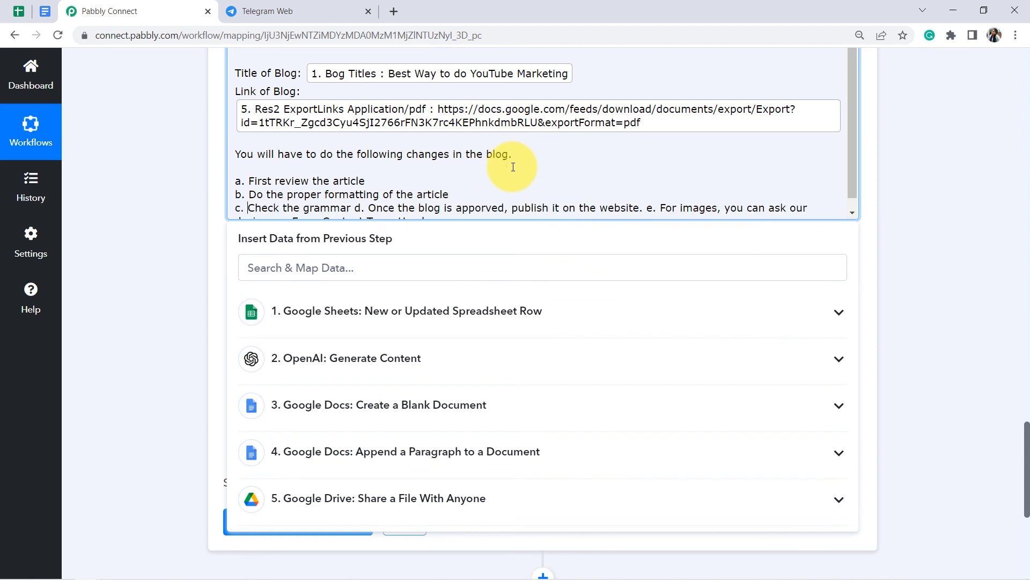
key(Return)
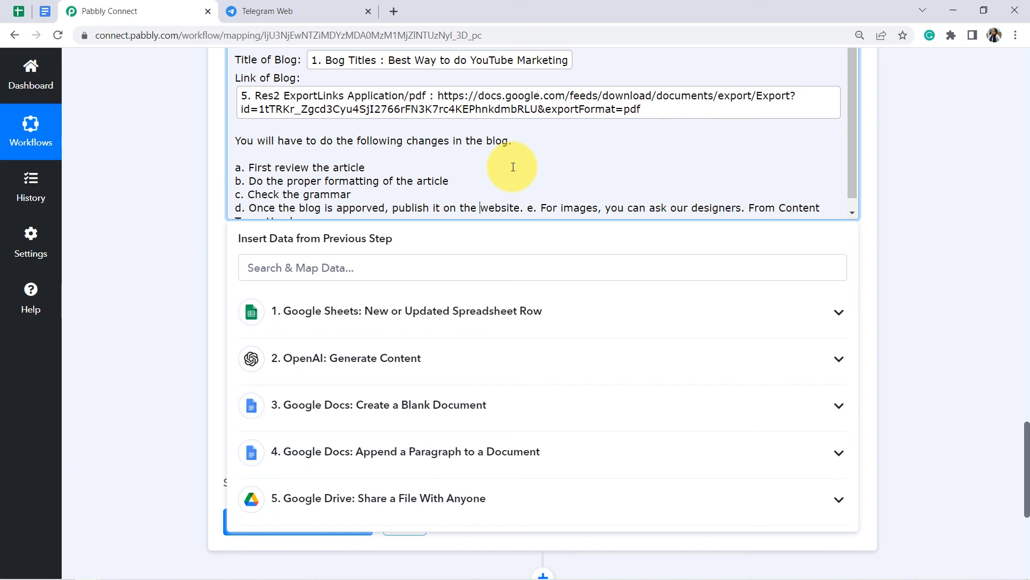
key(Return)
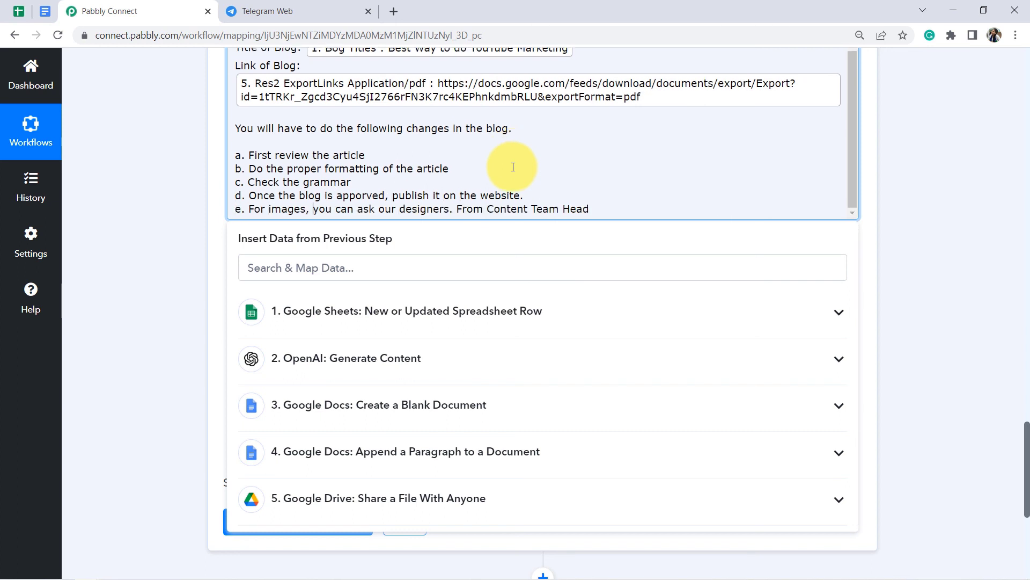
key(Return)
key(Return)
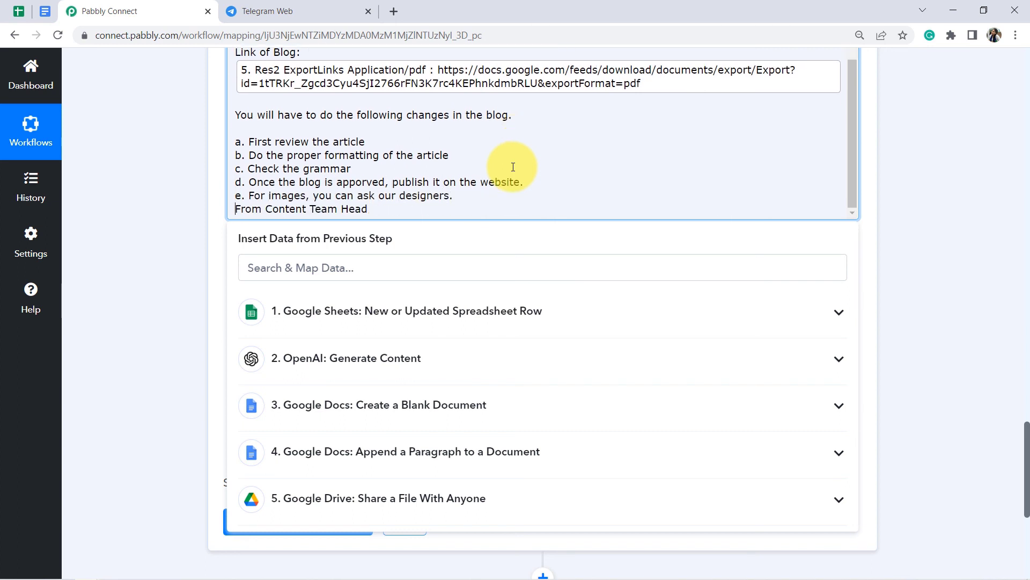
key(Return)
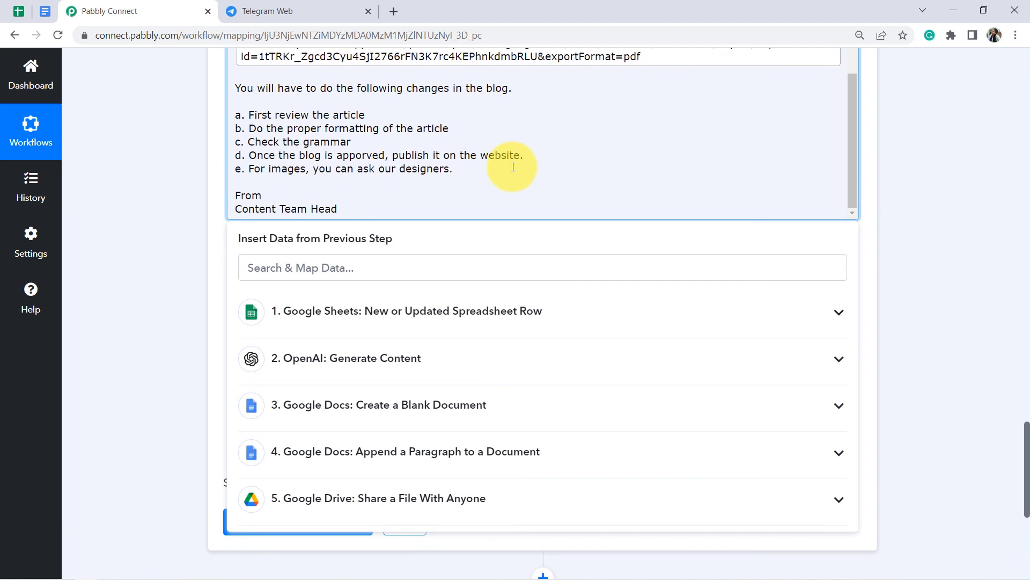
click(146, 275)
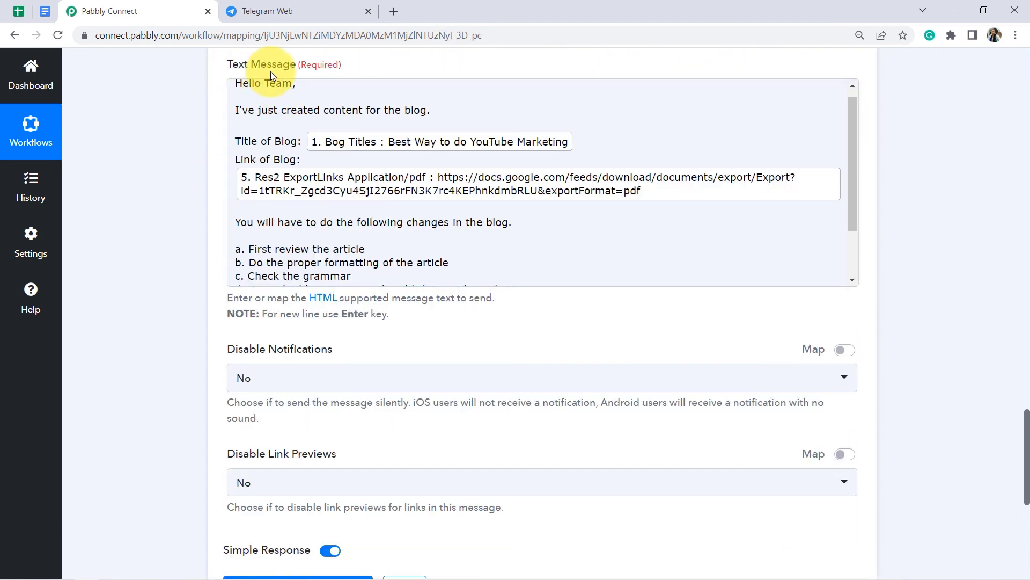
Keep Disable Notifications at No, set Disable Link Previews to Yes, and send a test request
scroll(174, 198, down, 4)
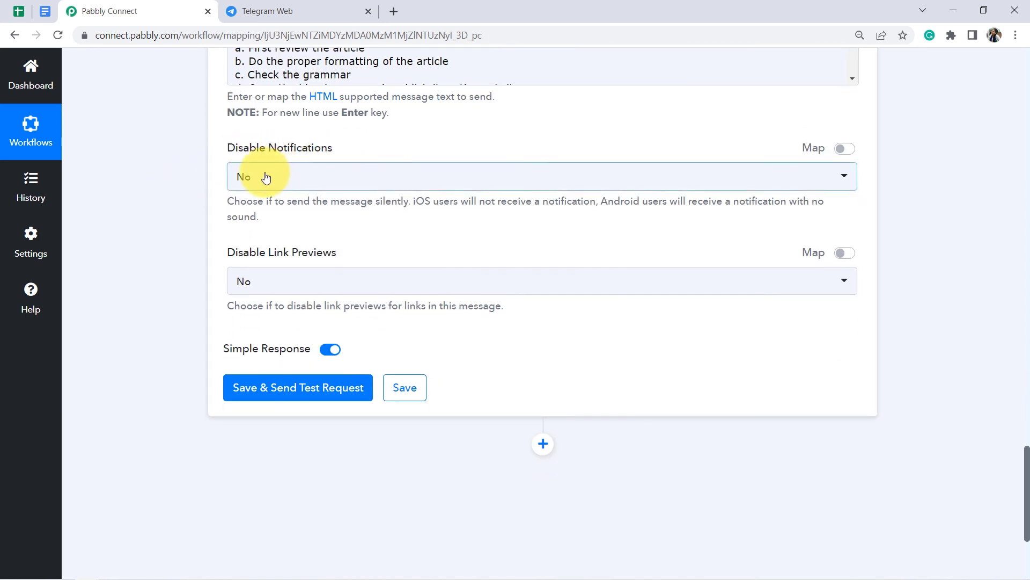
click(246, 185)
click(199, 209)
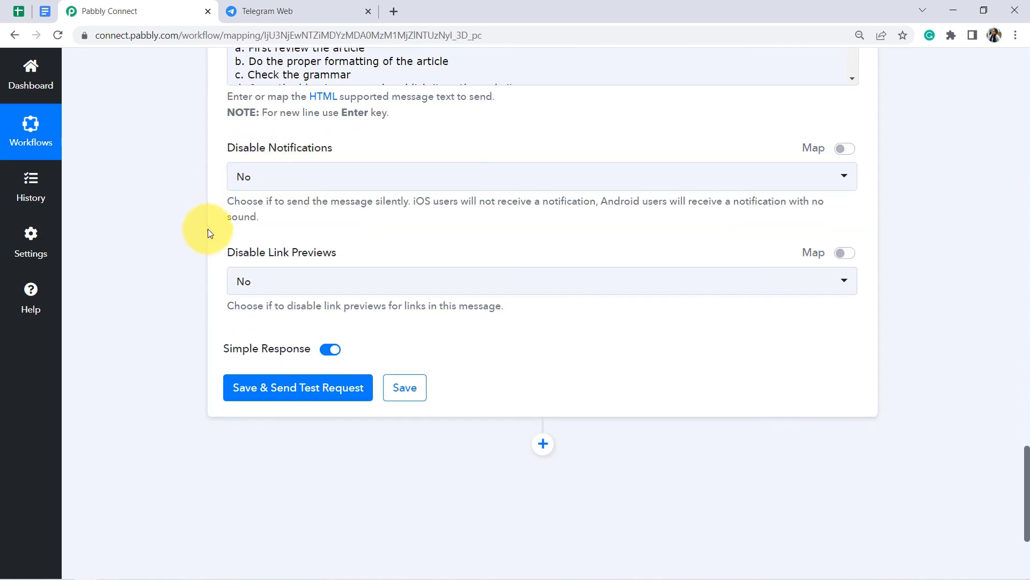
click(284, 279)
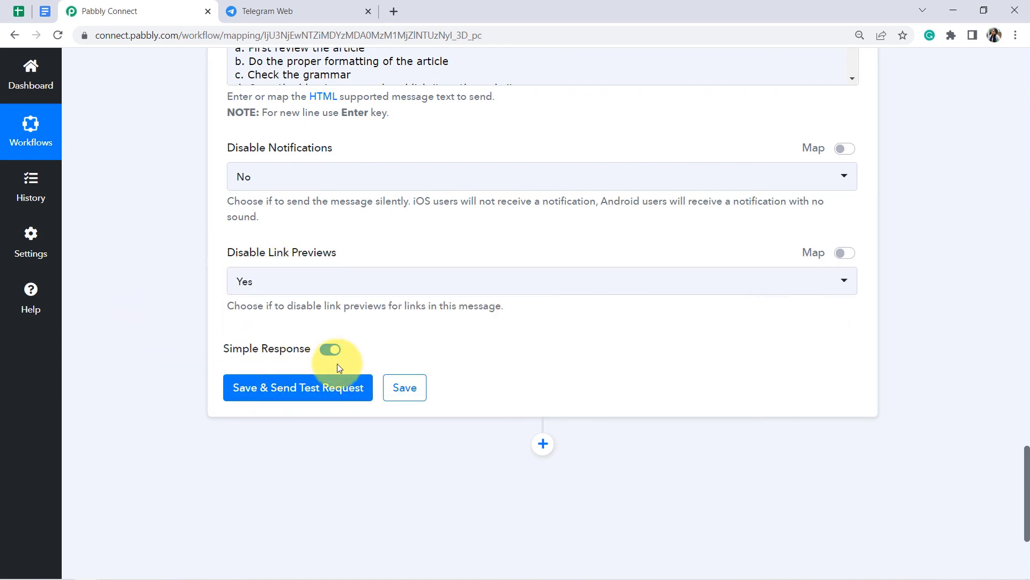
click(312, 388)
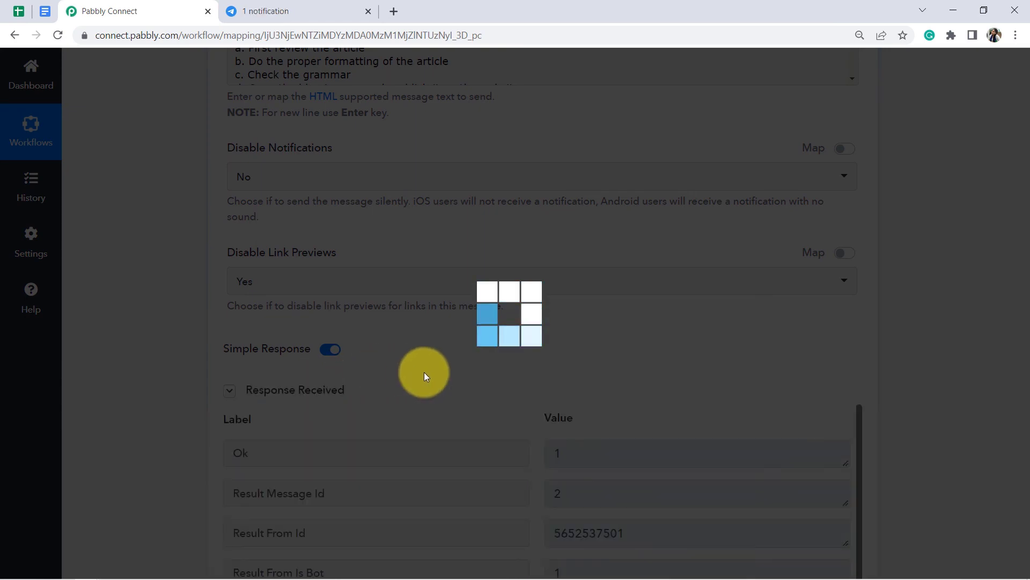
scroll(421, 374, down, 8)
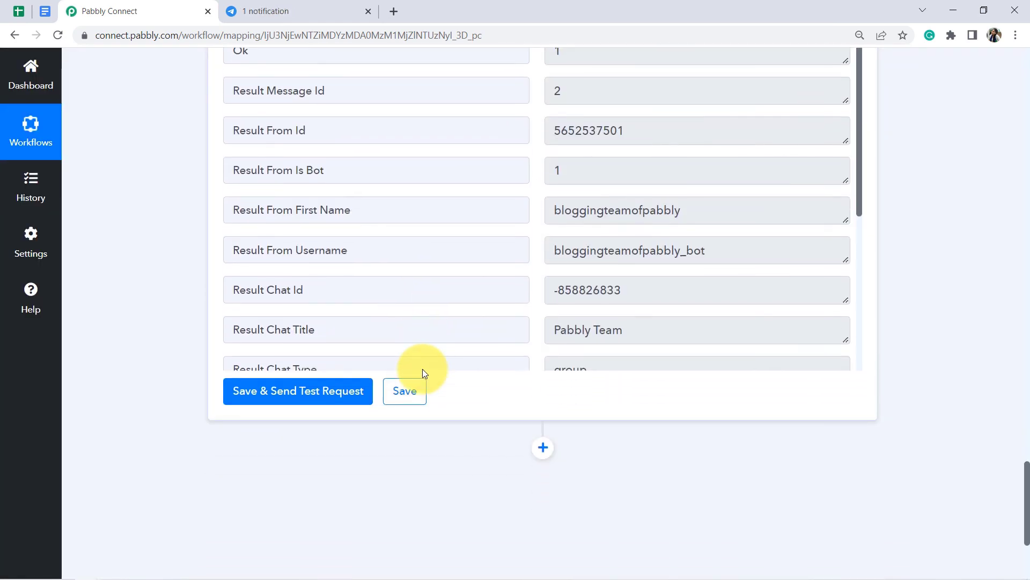
Review the bot's blog message in Pabbly Team and open its Link of Blog PDF URL
click(253, 6)
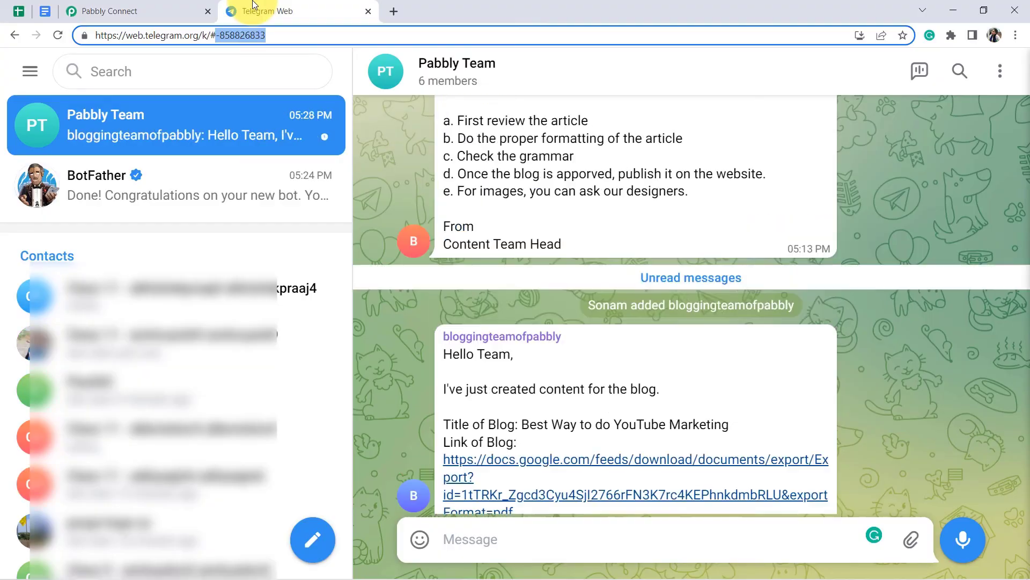
drag(455, 145, 510, 145)
drag(464, 183, 648, 178)
drag(471, 216, 638, 209)
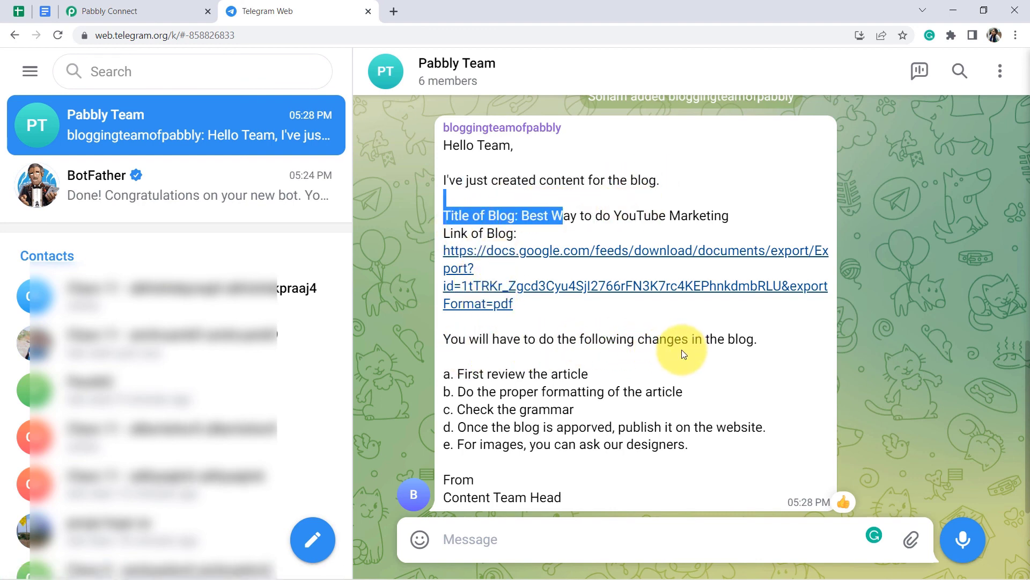
drag(660, 342, 709, 346)
drag(505, 374, 539, 430)
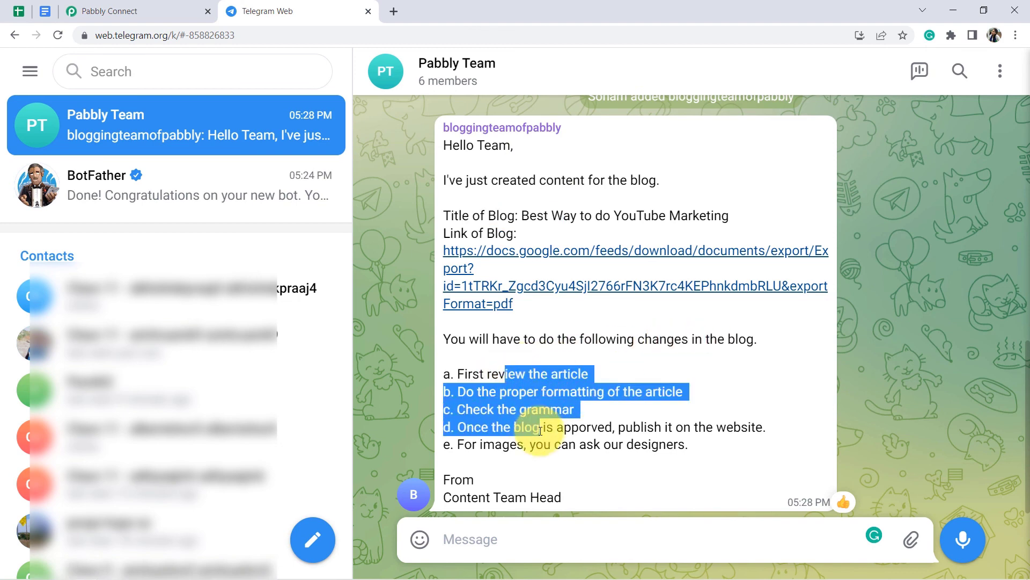
click(547, 426)
right_click(511, 292)
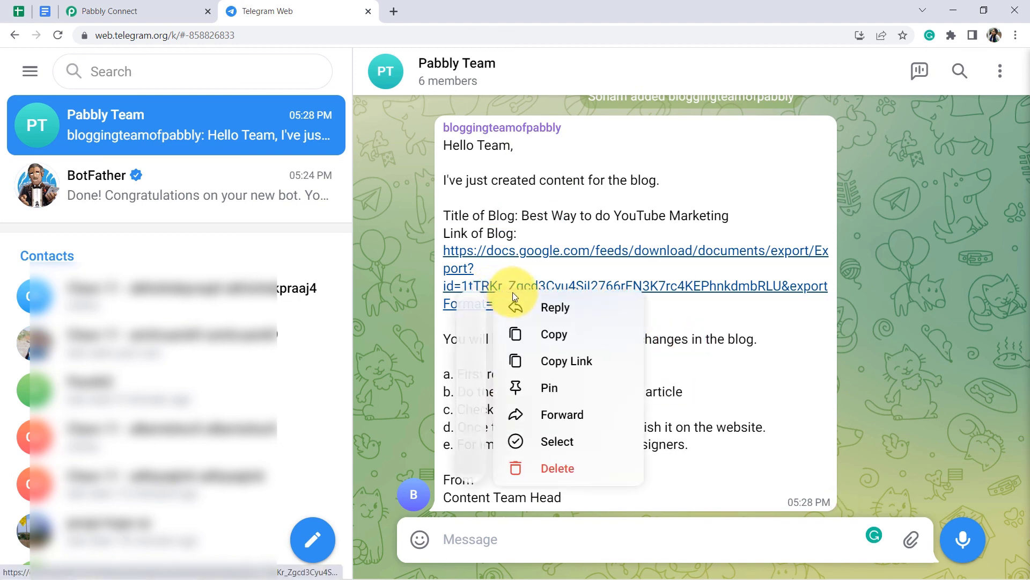
click(478, 256)
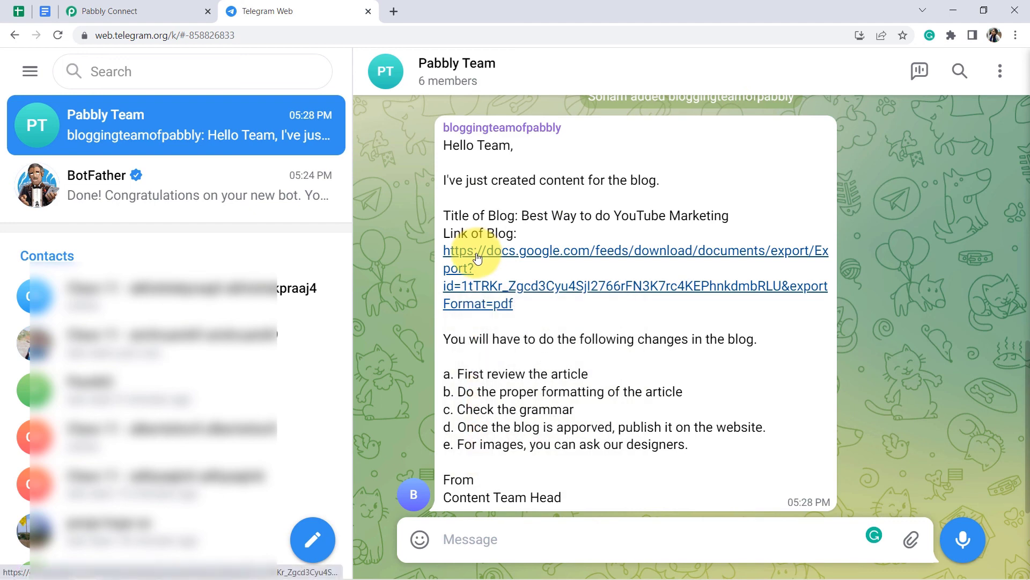
click(475, 259)
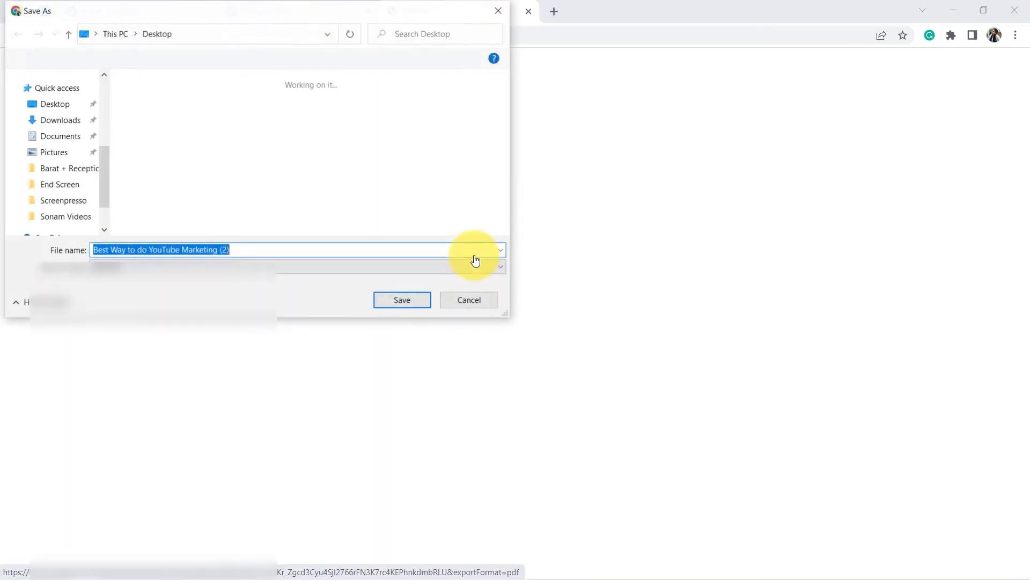
Save the PDF 'Best Way to do YouTube Marketing (2)' to the Desktop and review it
click(401, 298)
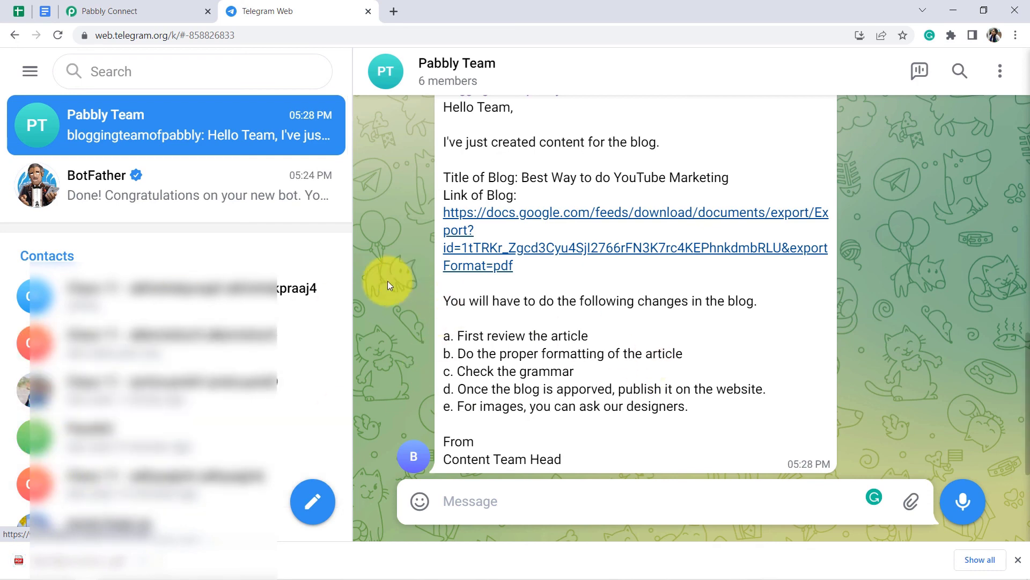
click(47, 559)
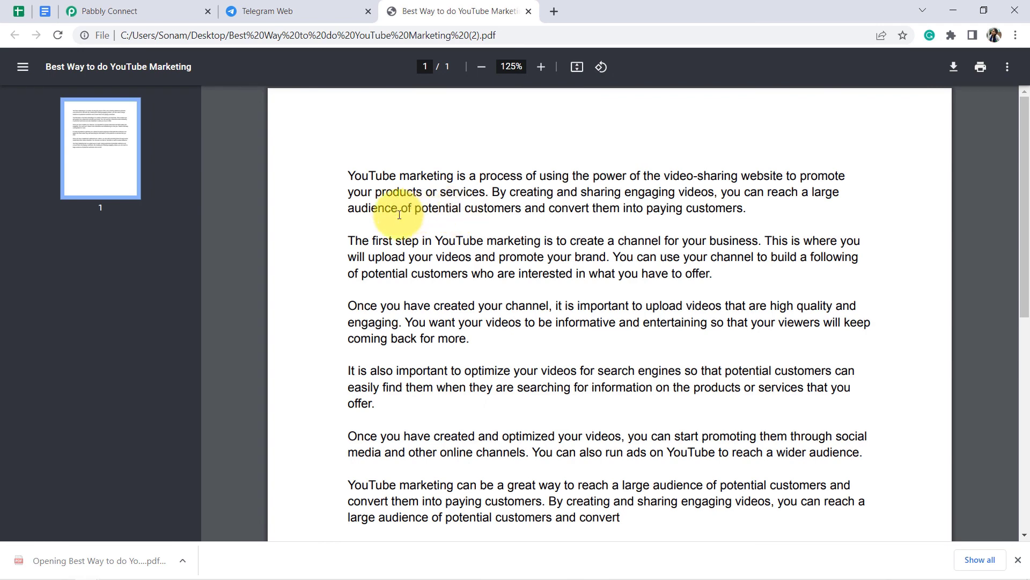
drag(439, 238, 466, 370)
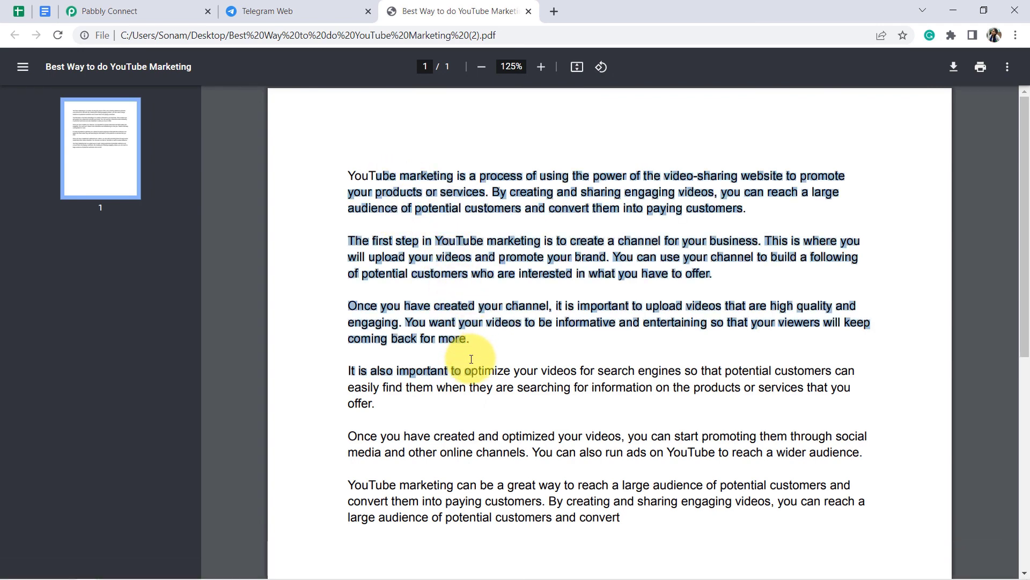
click(86, 8)
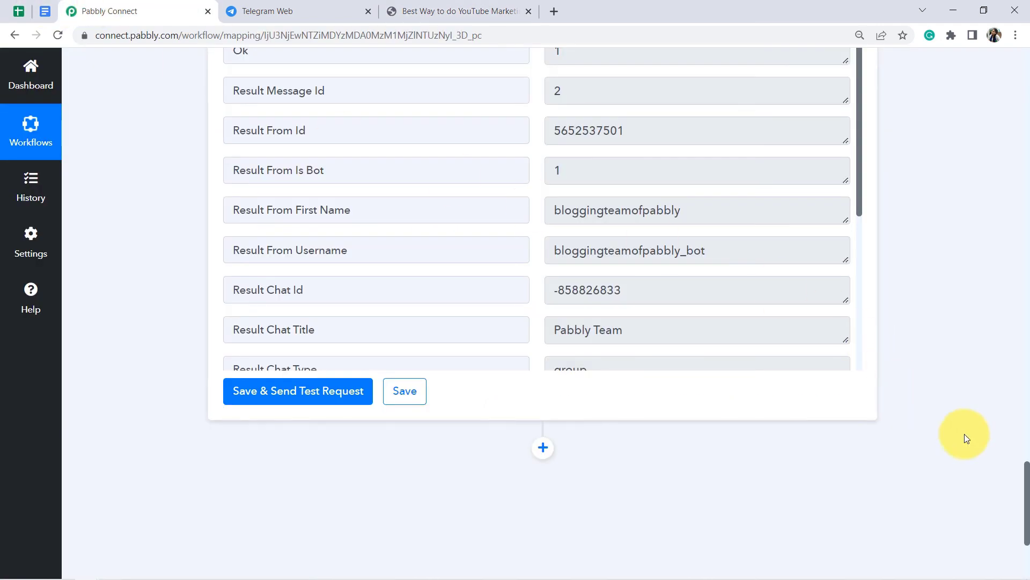
Collapse the Telegram Bot and Google Drive step cards and scroll back to the top
drag(1027, 513, 1026, 352)
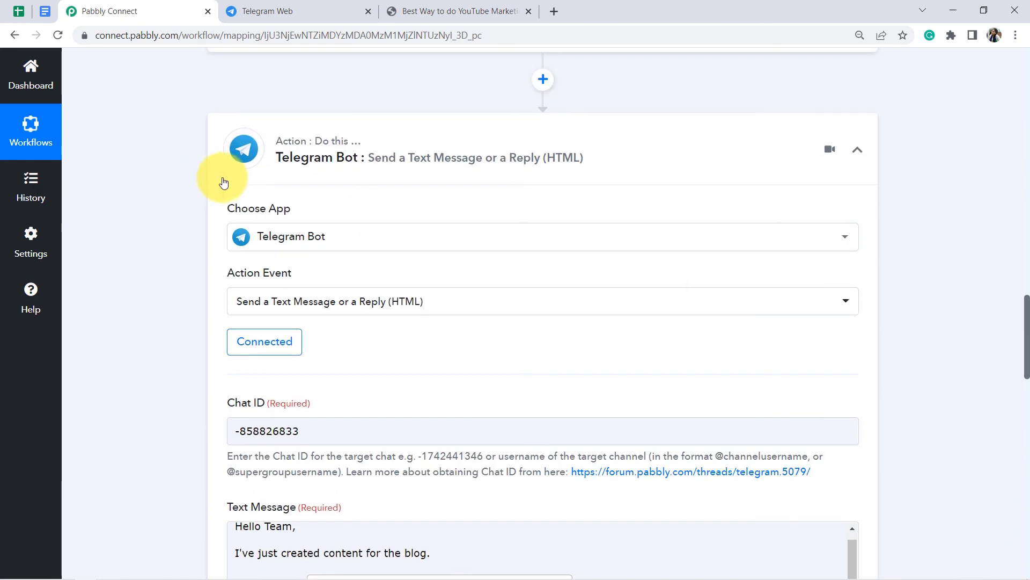
click(364, 169)
drag(1026, 469, 1002, 67)
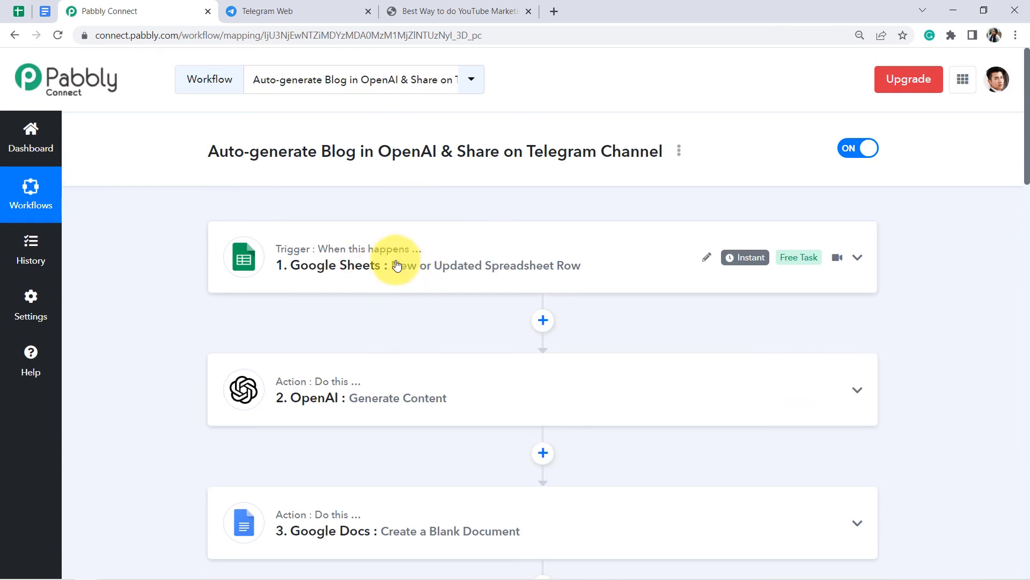
scroll(407, 276, down, 2)
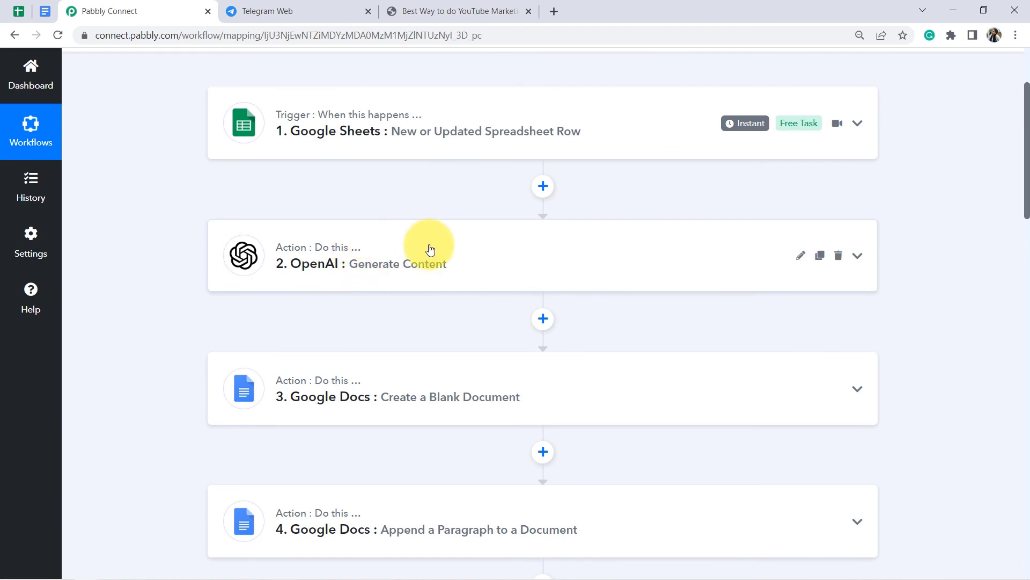
scroll(360, 288, up, 1)
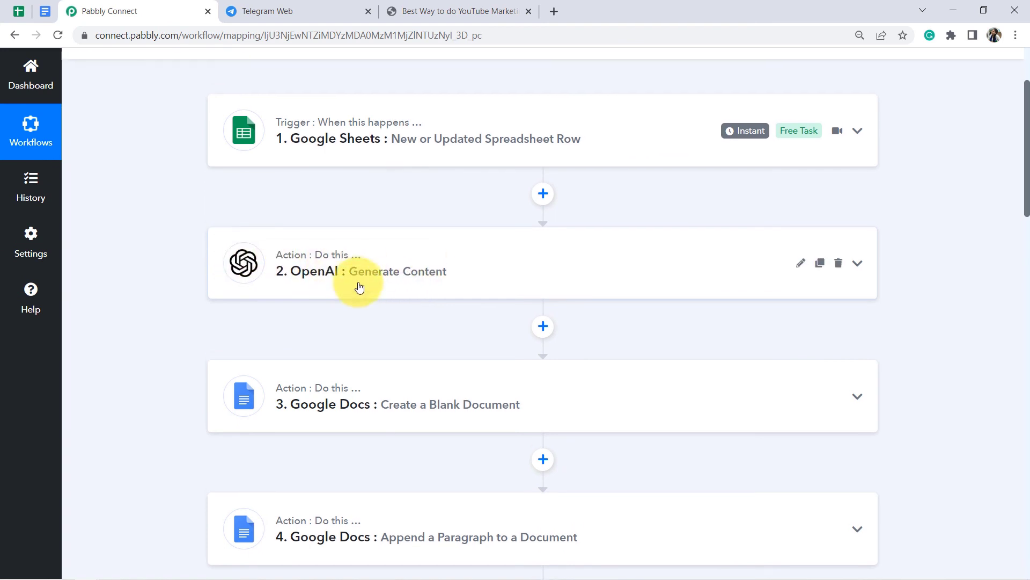
scroll(345, 341, up, 2)
scroll(345, 300, down, 4)
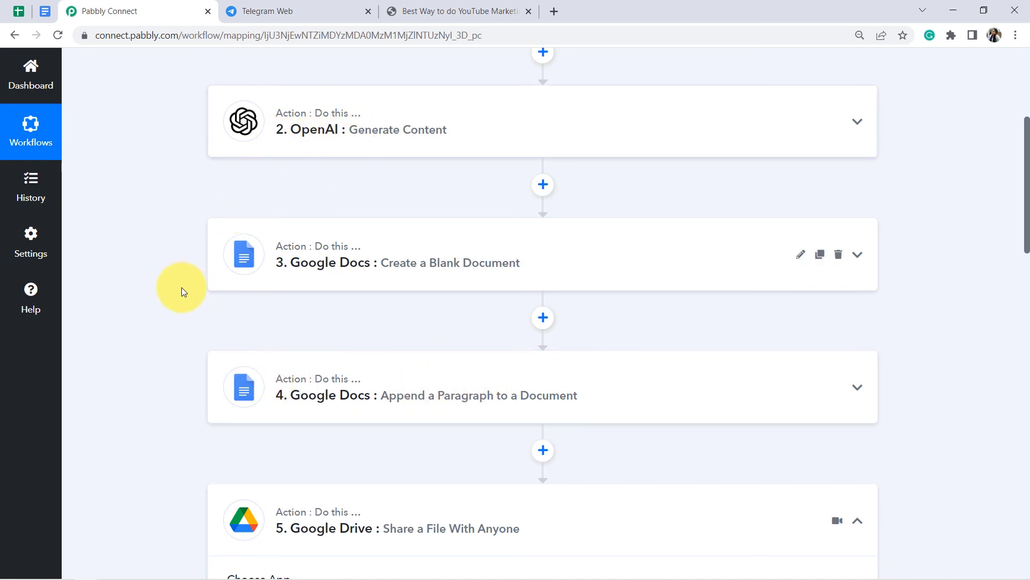
scroll(162, 331, down, 5)
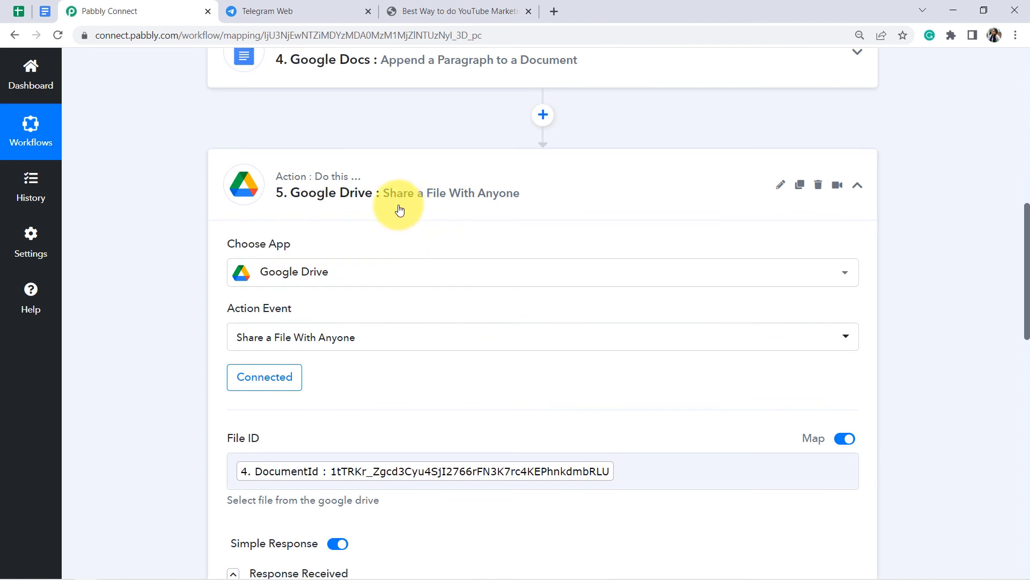
click(424, 199)
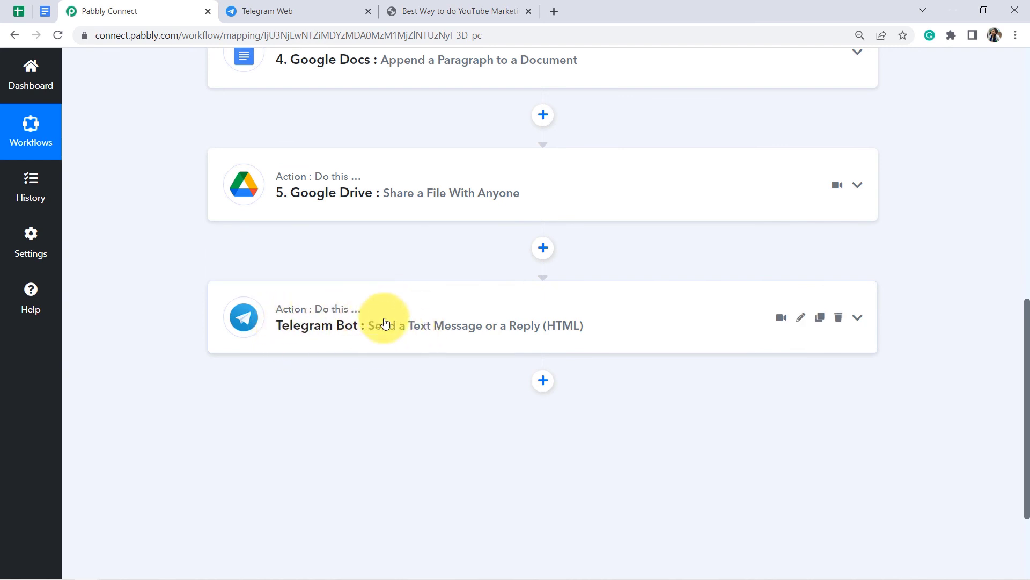
drag(1026, 376, 1028, 112)
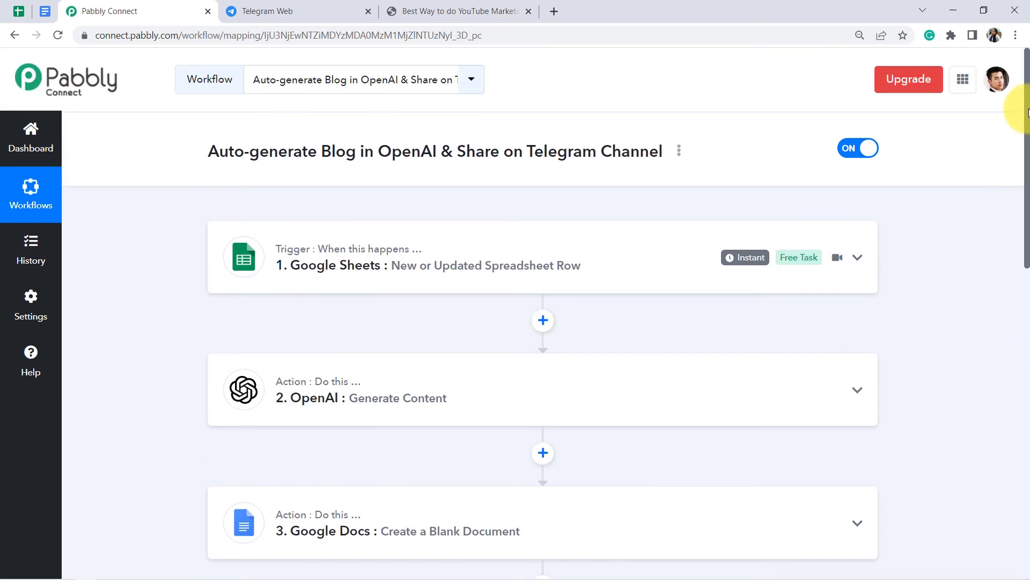
Choose Share from the workflow's three-dot menu and select the generated share link
click(679, 155)
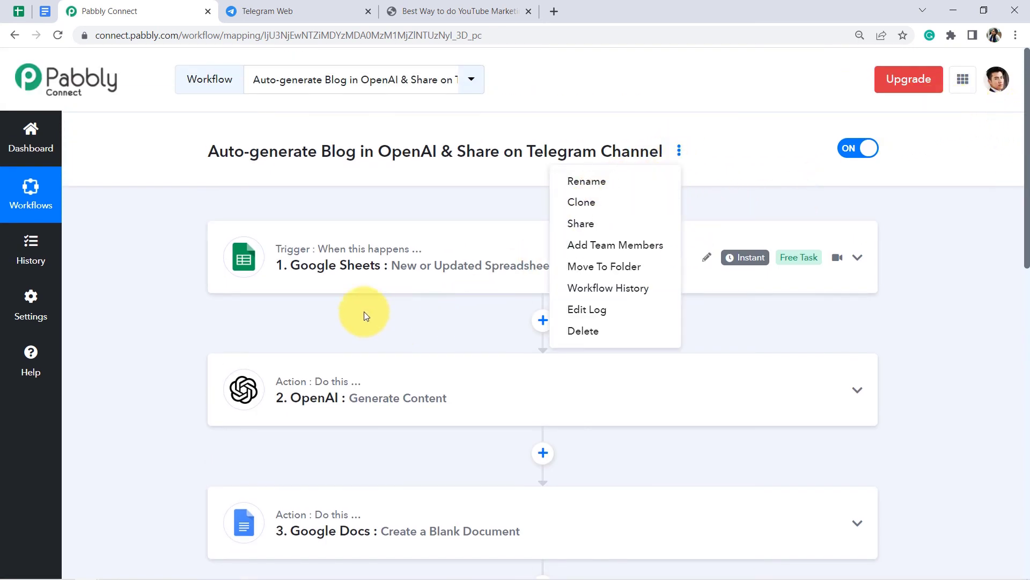
click(145, 330)
scroll(305, 357, down, 6)
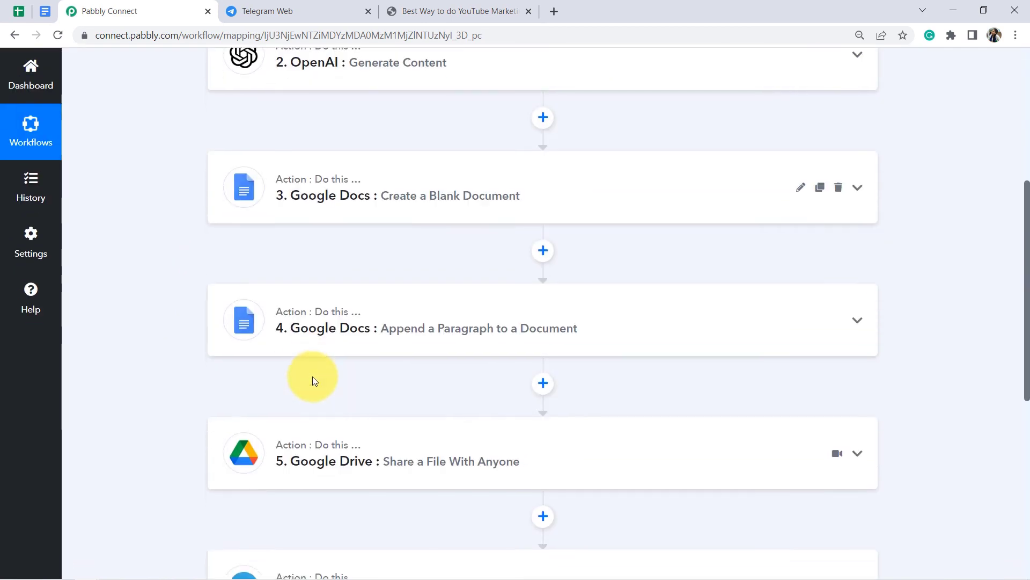
scroll(376, 370, up, 2)
scroll(476, 352, up, 4)
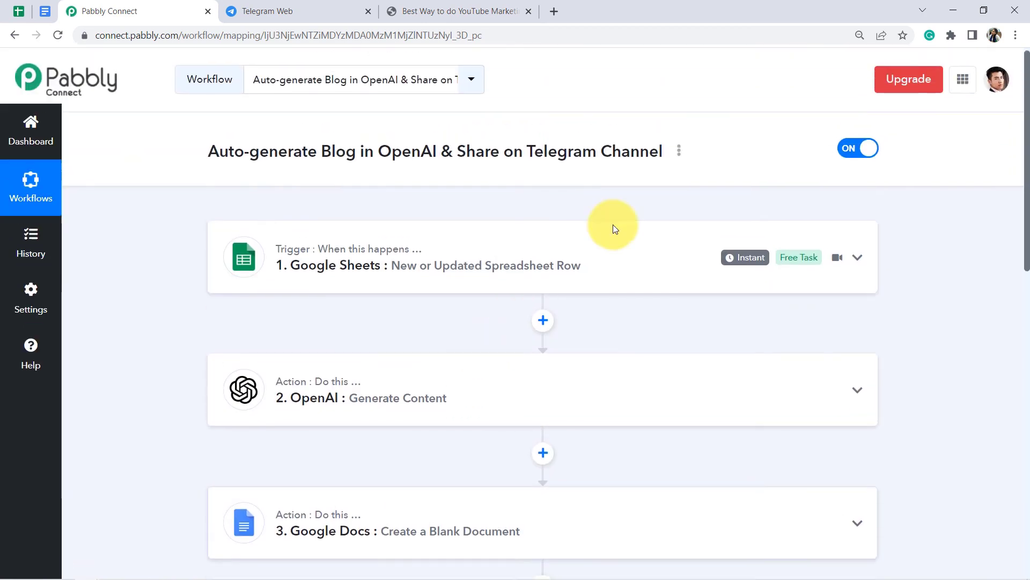
click(680, 156)
click(582, 224)
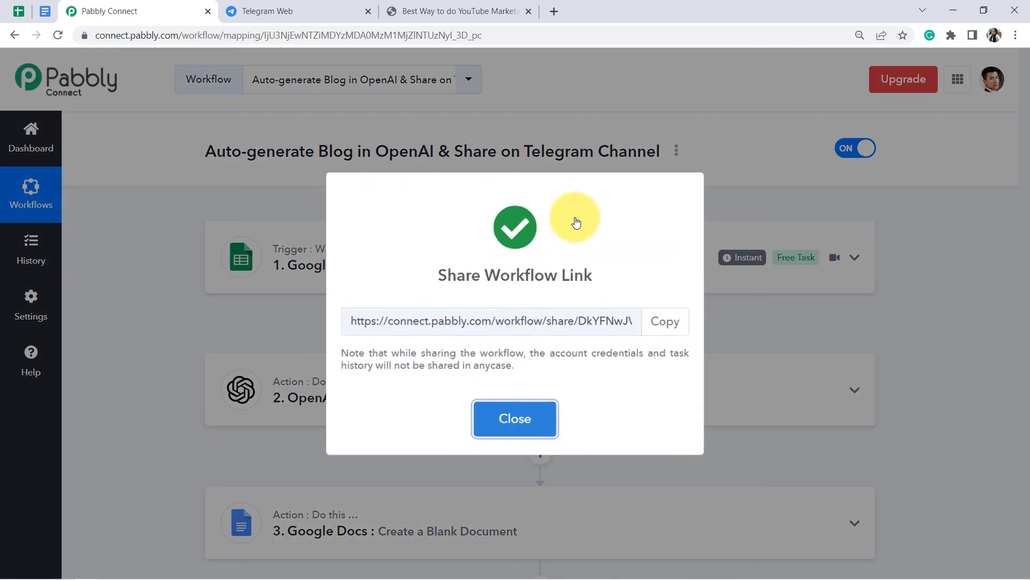
drag(401, 321, 613, 323)
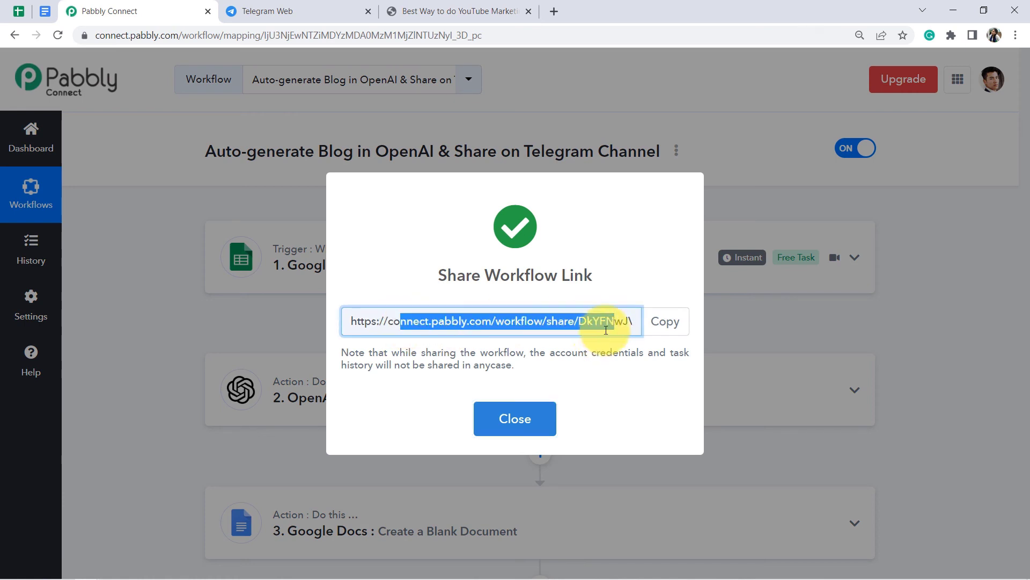